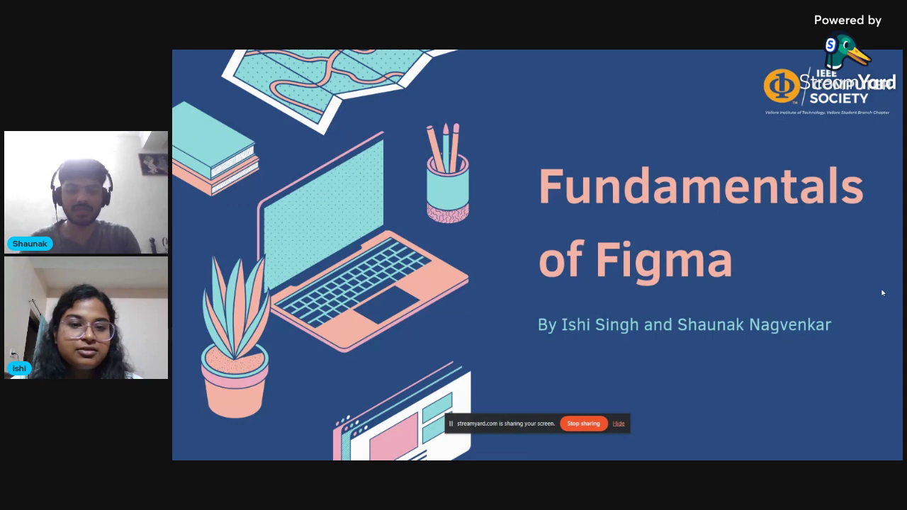
# Advance the slide show to the Agenda slide and end the presentation
pyautogui.press('Right')
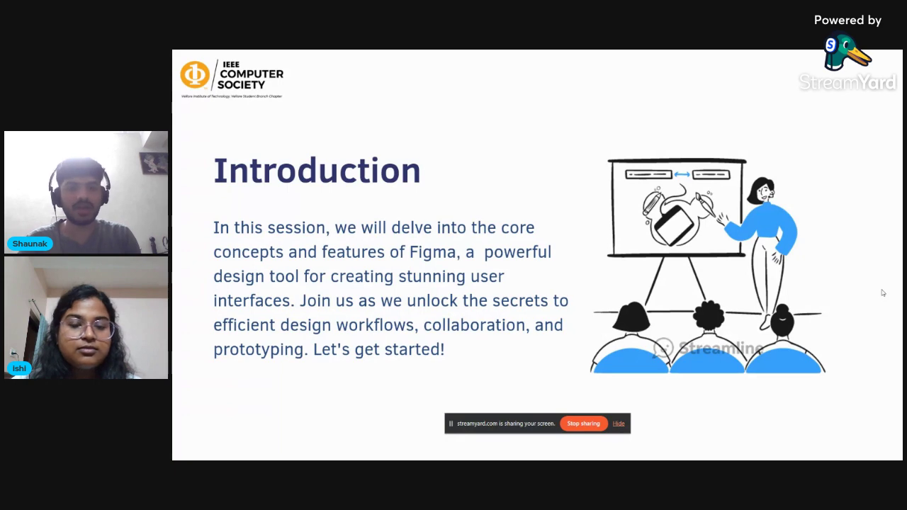
pyautogui.press('Right')
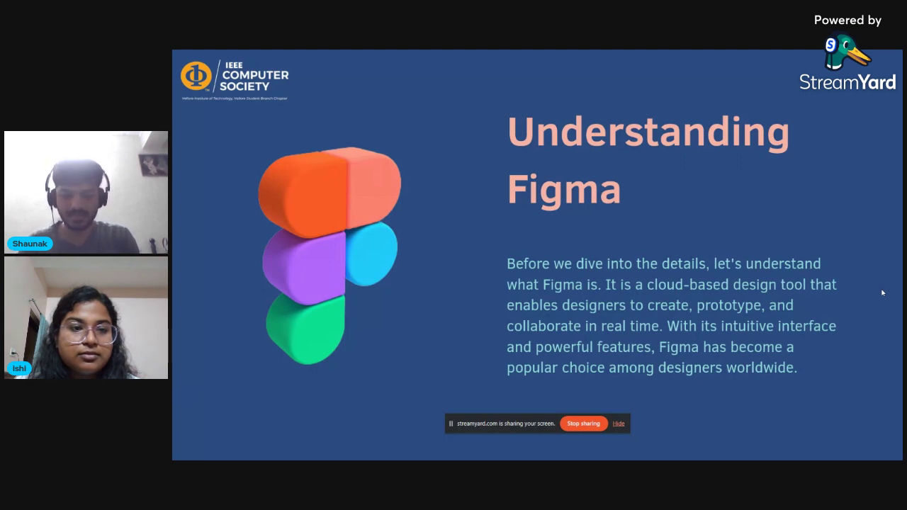
pyautogui.press('Right')
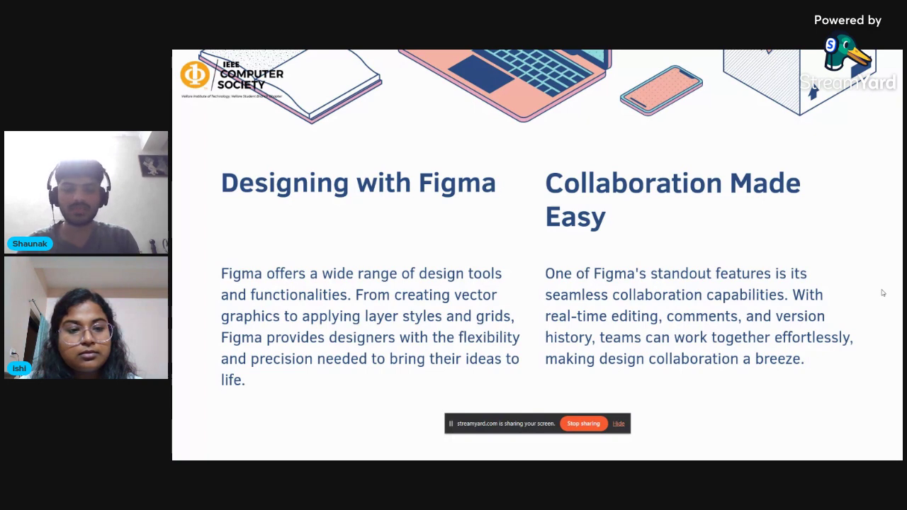
pyautogui.press('Right')
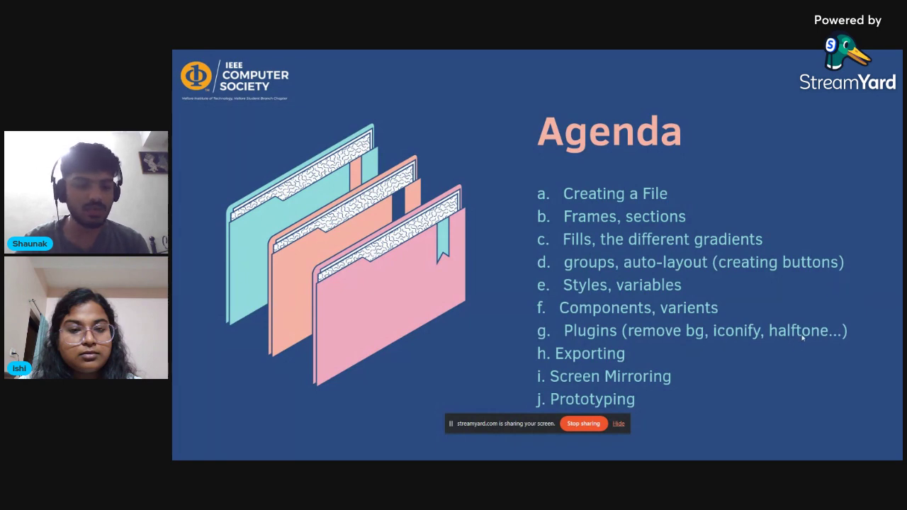
pyautogui.press('Escape')
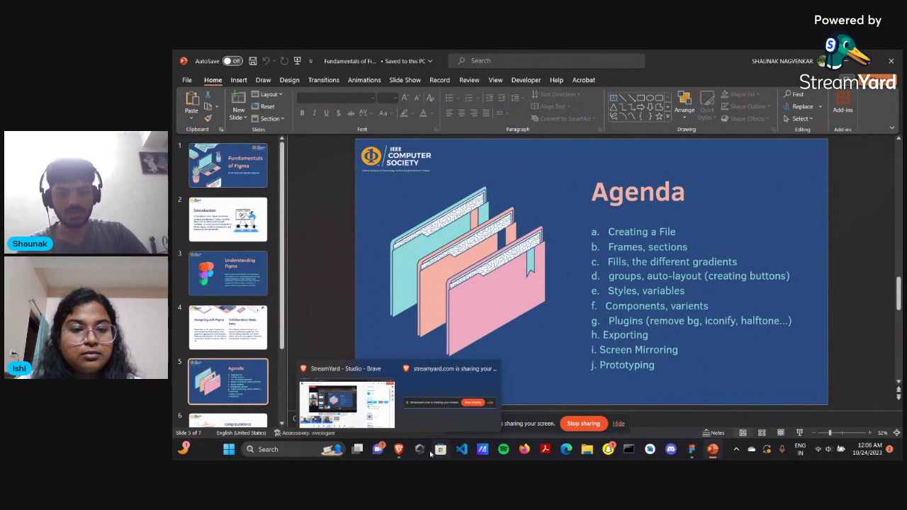
# Switch to Figma and look over the Hack for Impact poster on the canvas of Figma File
pyautogui.click(692, 449)
pyautogui.scroll(1, 602, 306)
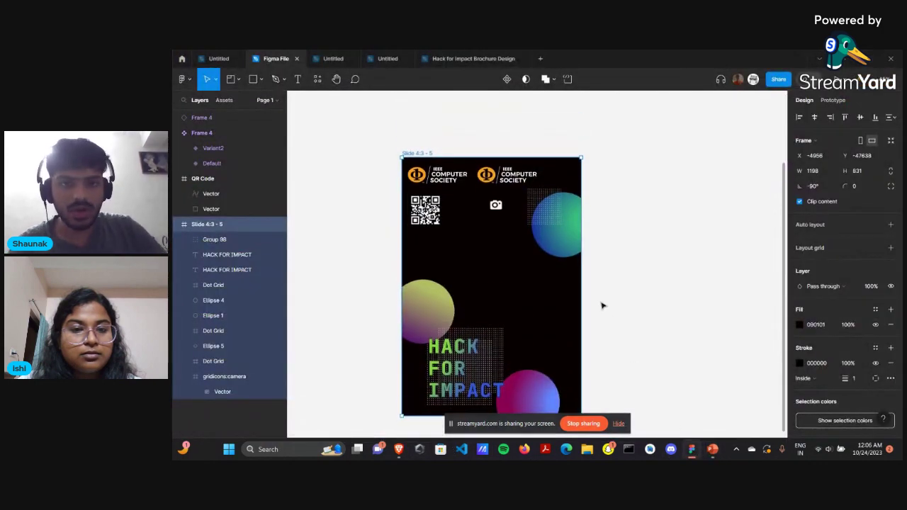
pyautogui.hscroll(-1, 602, 306)
pyautogui.scroll(-2, 602, 306)
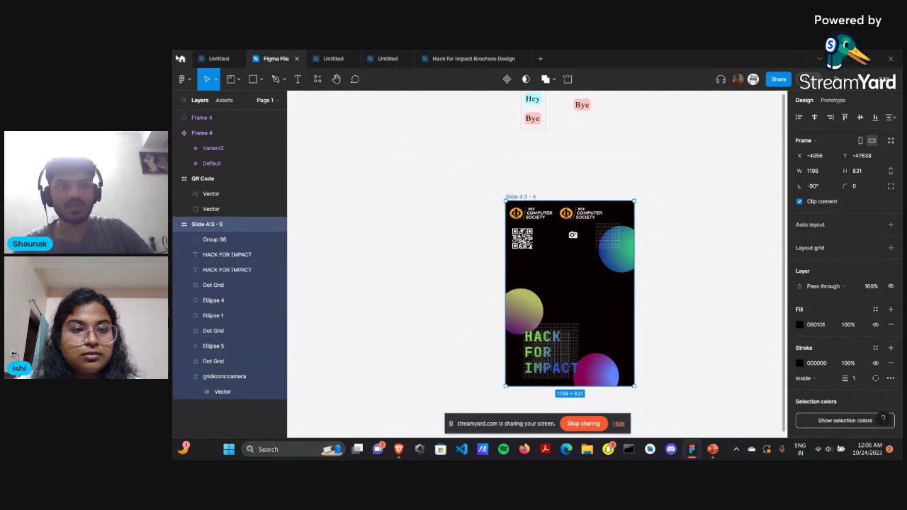
# Create a new blank design file from the home page, and return home to show the locations offered for new design files
pyautogui.click(180, 58)
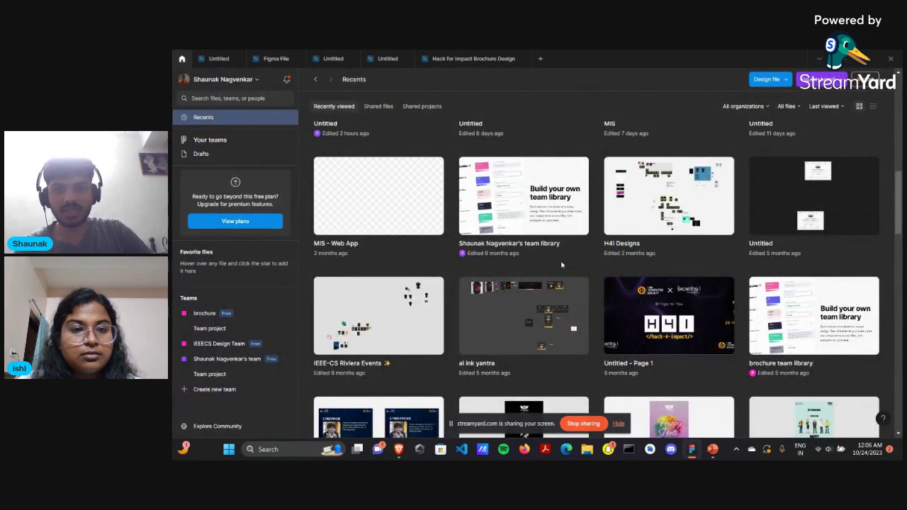
pyautogui.scroll(-1, 561, 264)
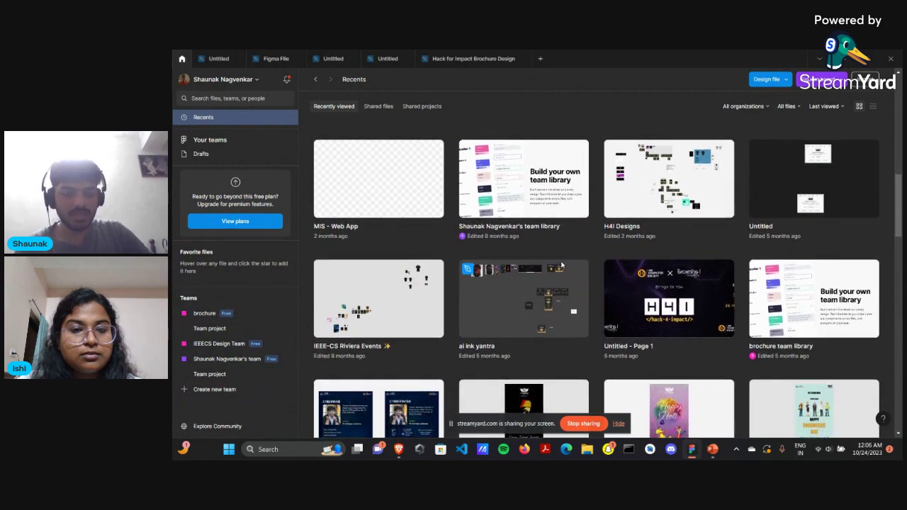
pyautogui.doubleClick(561, 264)
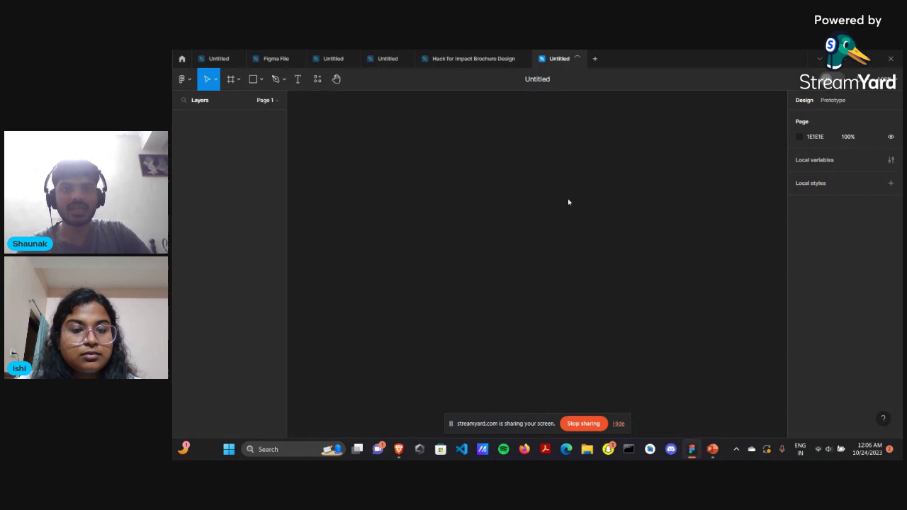
pyautogui.click(178, 57)
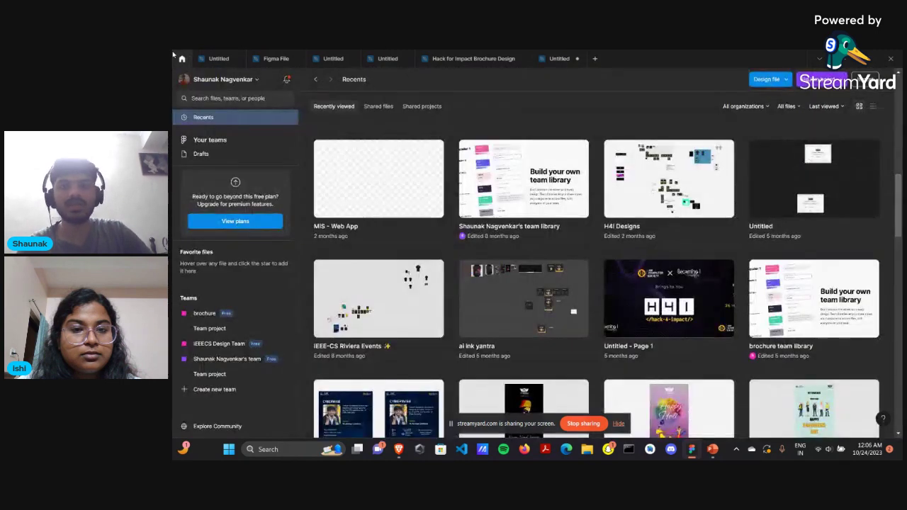
pyautogui.click(775, 81)
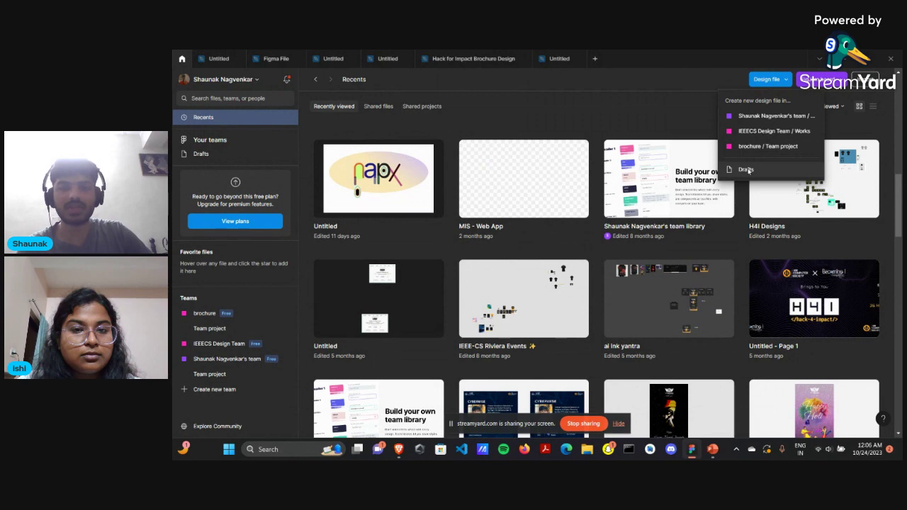
# In Figma File, draw a portrait frame on the empty canvas beside the poster and resize it to about 1069 × 1424
pyautogui.click(270, 56)
pyautogui.hscroll(5, 474, 182)
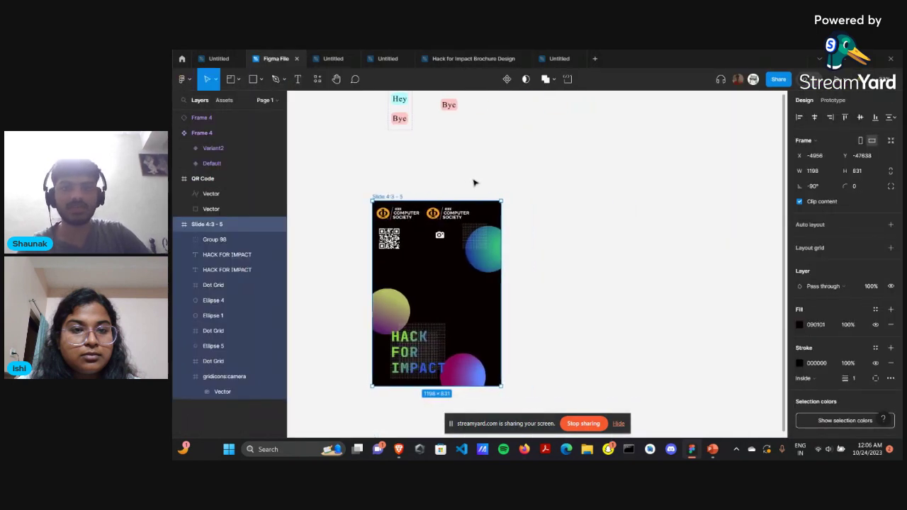
pyautogui.hscroll(3, 474, 182)
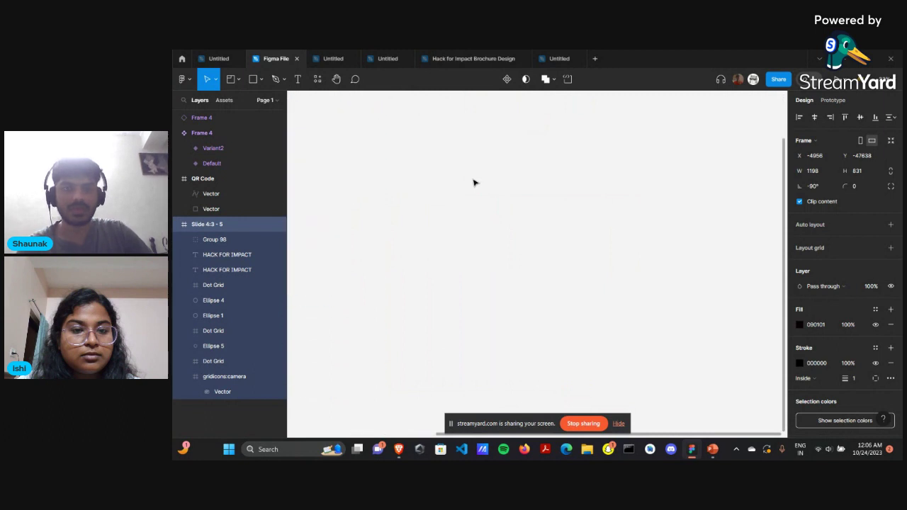
pyautogui.scroll(-2, 474, 182)
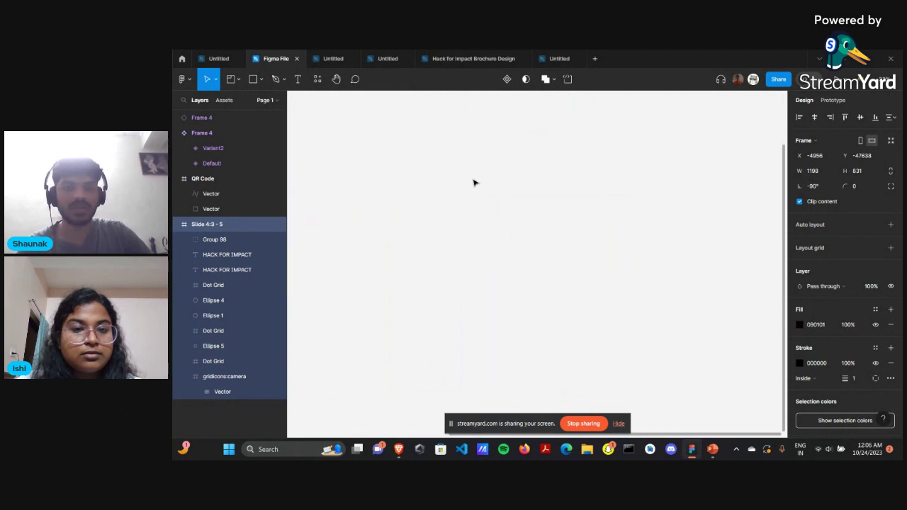
pyautogui.click(253, 80)
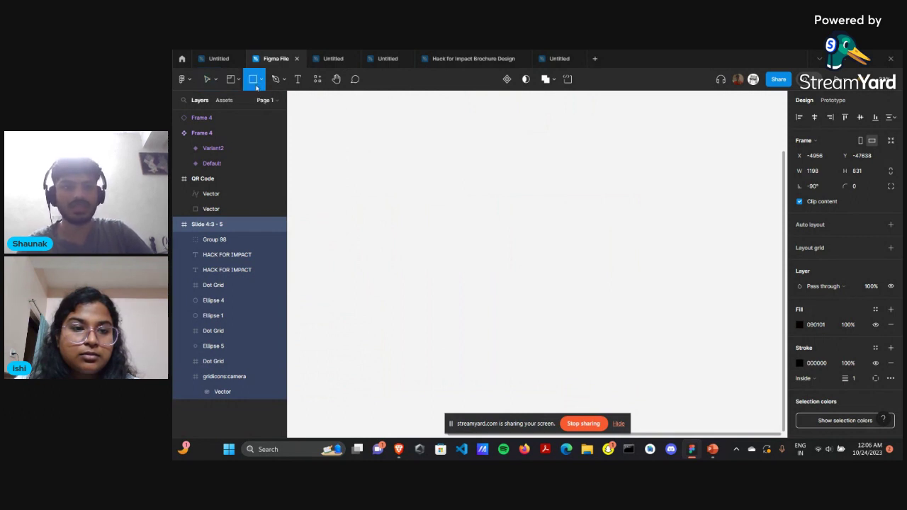
pyautogui.click(236, 79)
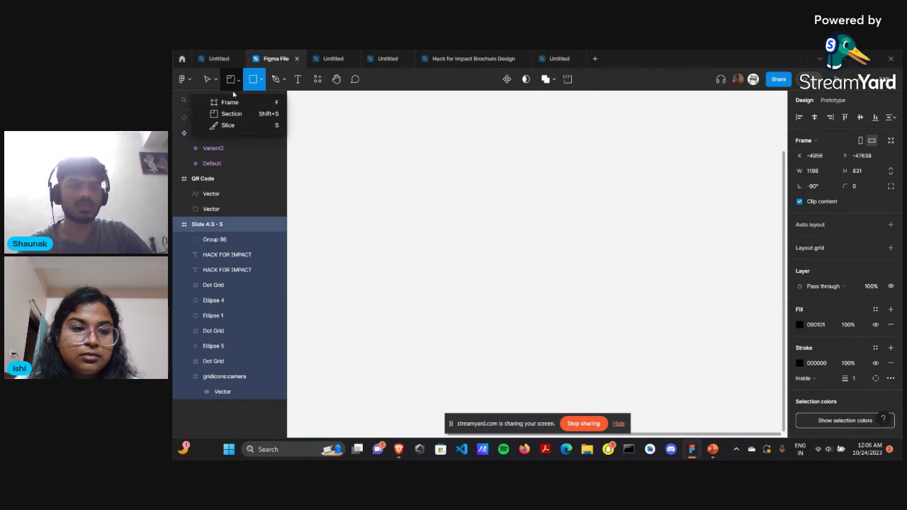
pyautogui.click(231, 103)
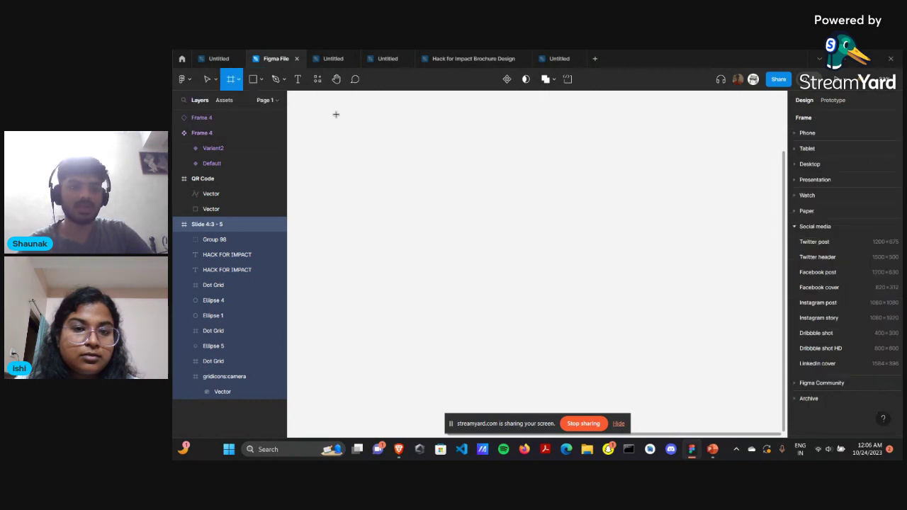
pyautogui.moveTo(333, 115); pyautogui.dragTo(488, 334)
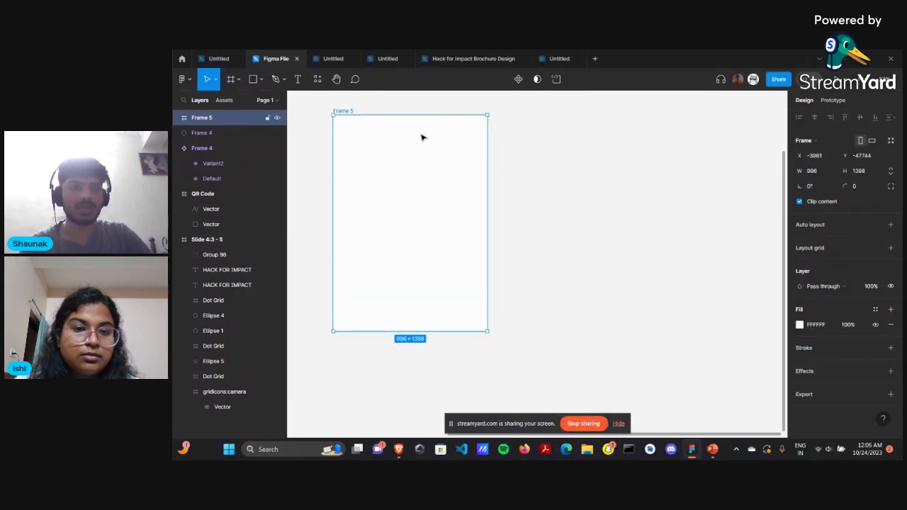
pyautogui.moveTo(797, 170); pyautogui.dragTo(863, 172)
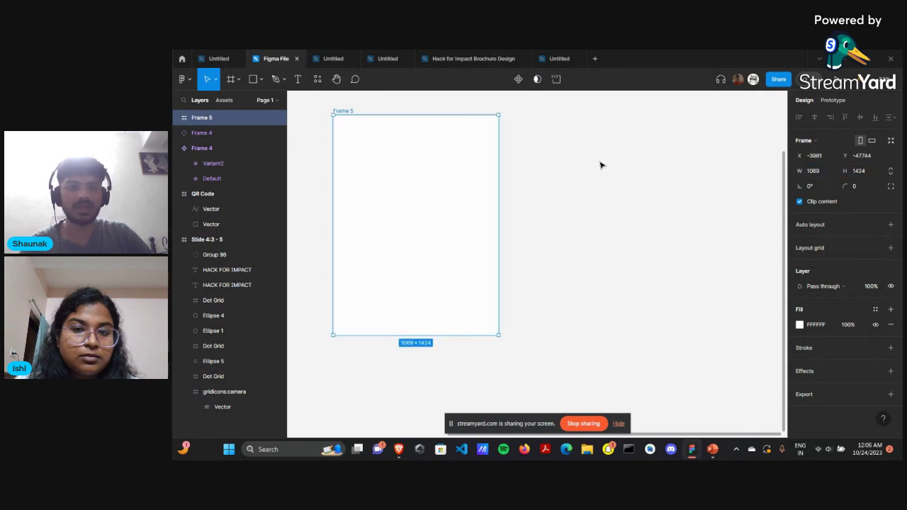
# Add a 1080 × 1080 Instagram post frame from the social media presets beside the portrait frame
pyautogui.click(238, 79)
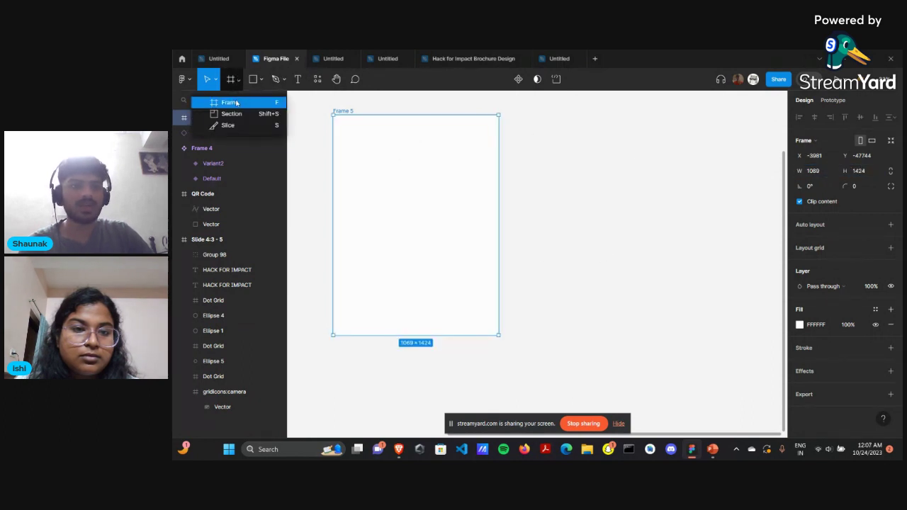
pyautogui.click(236, 103)
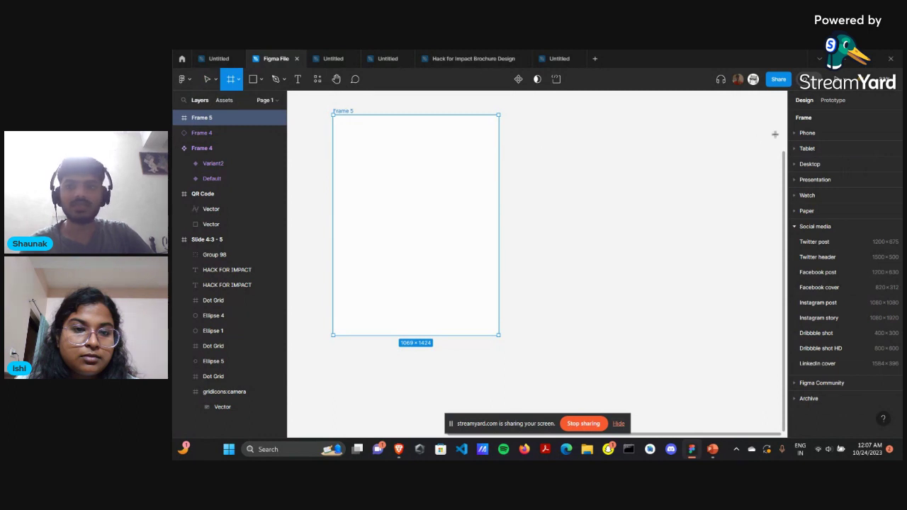
pyautogui.click(857, 304)
pyautogui.moveTo(589, 239); pyautogui.dragTo(588, 174)
pyautogui.scroll(-2, 631, 234)
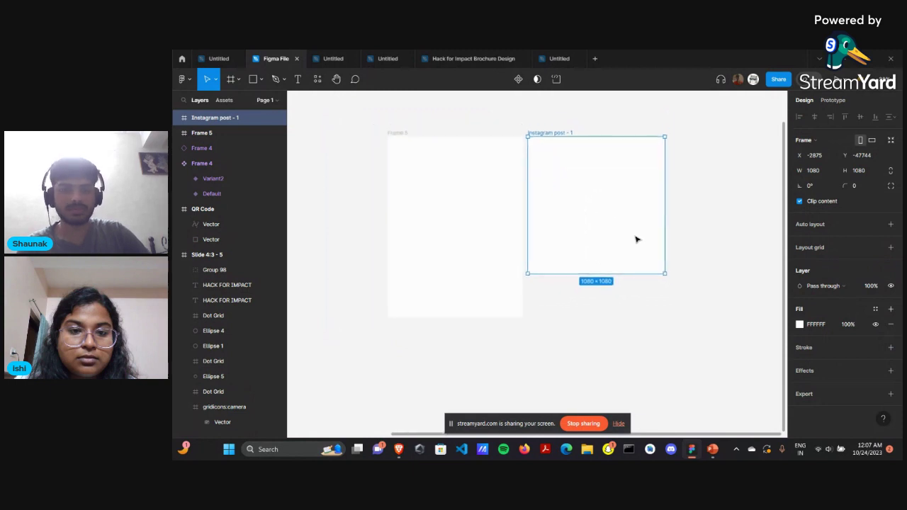
pyautogui.scroll(-2, 731, 287)
pyautogui.hscroll(2, 731, 287)
pyautogui.scroll(2, 731, 287)
pyautogui.hscroll(-1, 730, 287)
pyautogui.hscroll(-1, 730, 287)
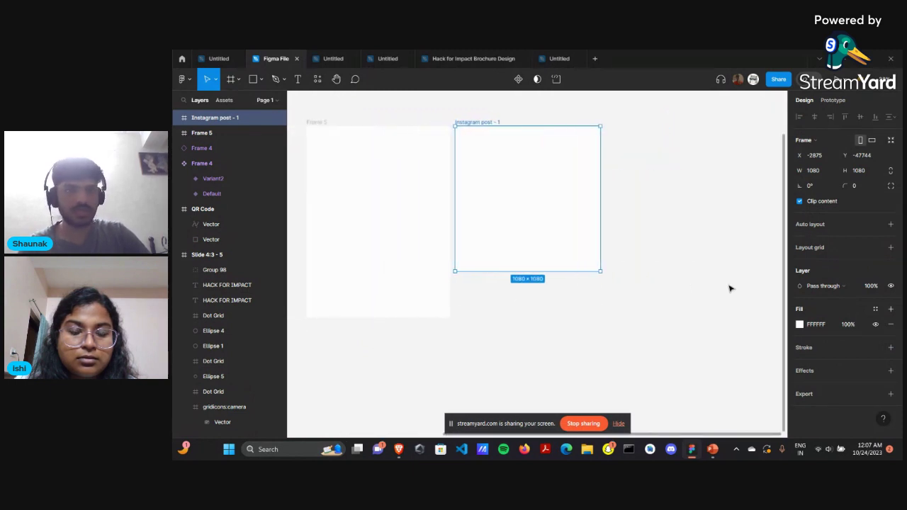
pyautogui.scroll(1, 731, 288)
pyautogui.hscroll(-1, 731, 288)
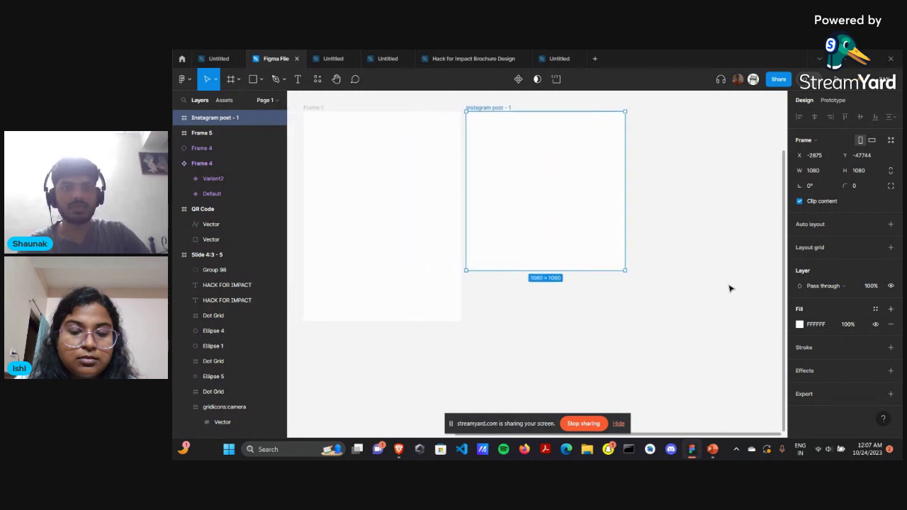
pyautogui.scroll(-1, 731, 288)
pyautogui.scroll(1, 729, 286)
pyautogui.scroll(-1, 681, 328)
pyautogui.scroll(-1, 681, 328)
pyautogui.scroll(-1, 680, 328)
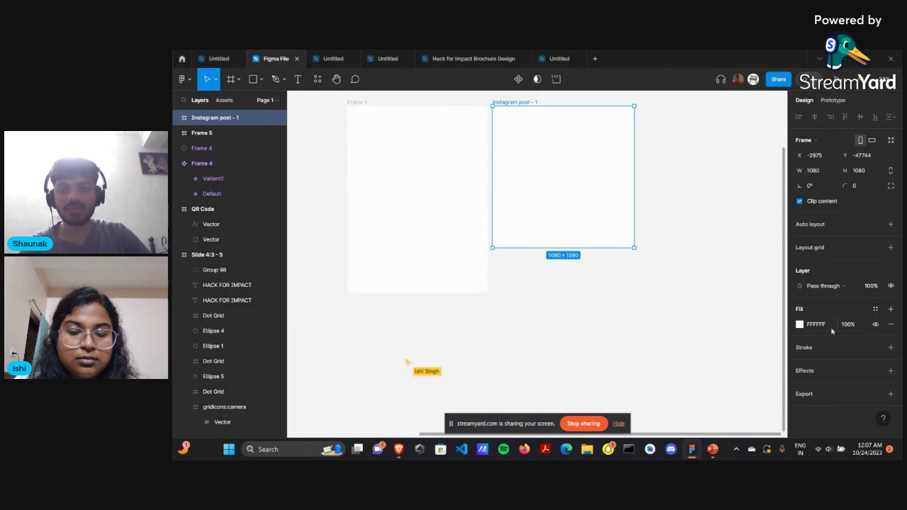
# Open the Instagram post frame's fill color picker for a look, close it and deselect the frame
pyautogui.click(800, 324)
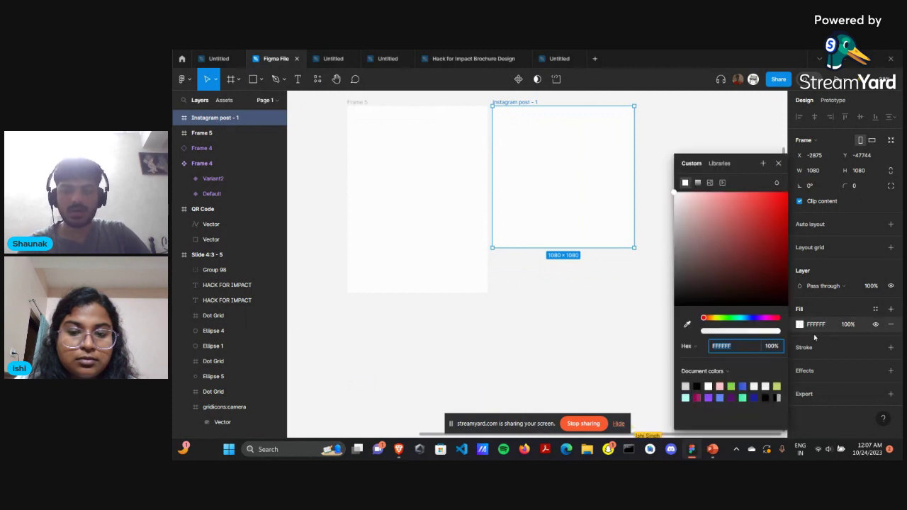
pyautogui.click(815, 338)
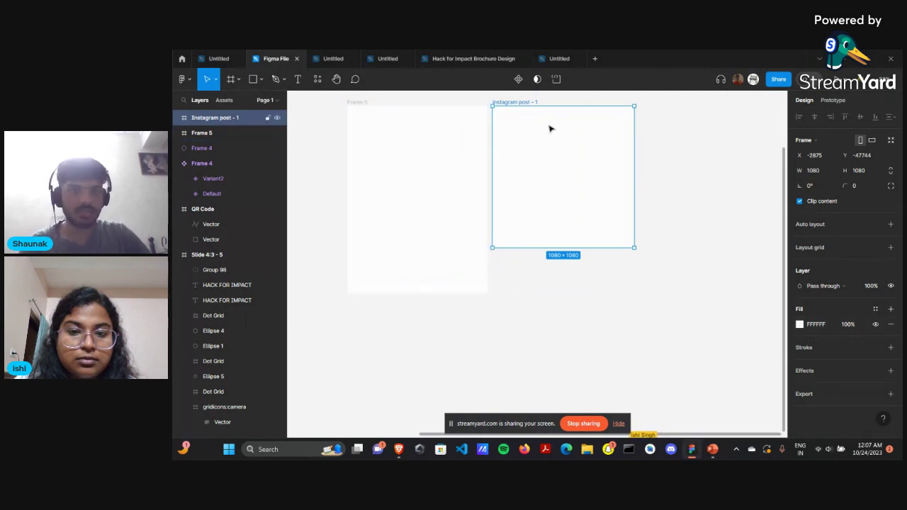
pyautogui.click(672, 227)
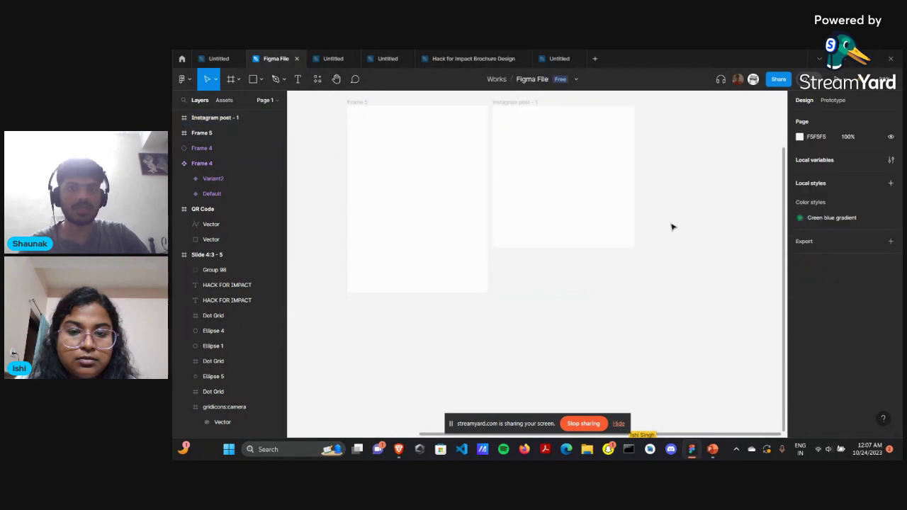
# Draw two frames side by side below the existing ones, about 884 × 765 and about 824 × 801
pyautogui.click(238, 80)
pyautogui.click(231, 101)
pyautogui.scroll(-2, 403, 300)
pyautogui.moveTo(355, 283); pyautogui.dragTo(475, 386)
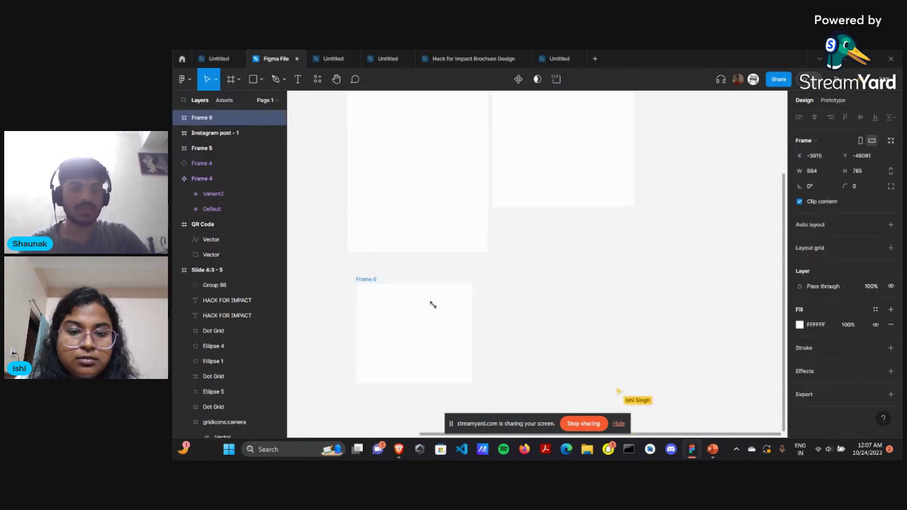
pyautogui.click(233, 81)
pyautogui.moveTo(487, 283); pyautogui.dragTo(596, 389)
pyautogui.scroll(-2, 658, 318)
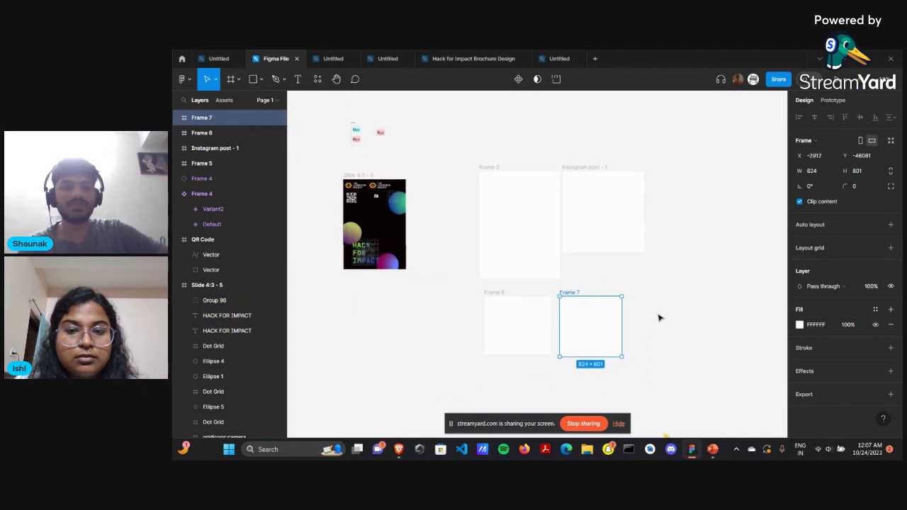
# Draw a section about 2882 × 1757 around the upper portrait frame and the Instagram post frame
pyautogui.scroll(3, 658, 318)
pyautogui.hscroll(3, 658, 319)
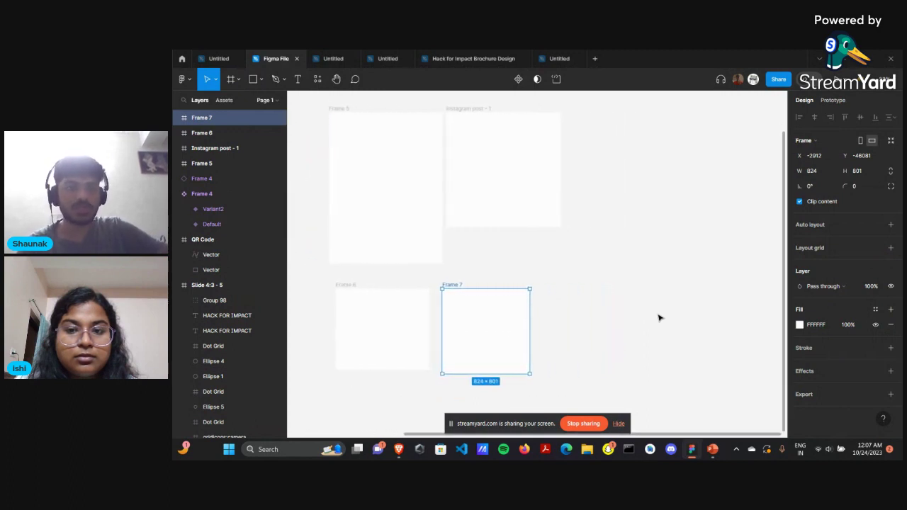
pyautogui.scroll(1, 659, 317)
pyautogui.click(238, 79)
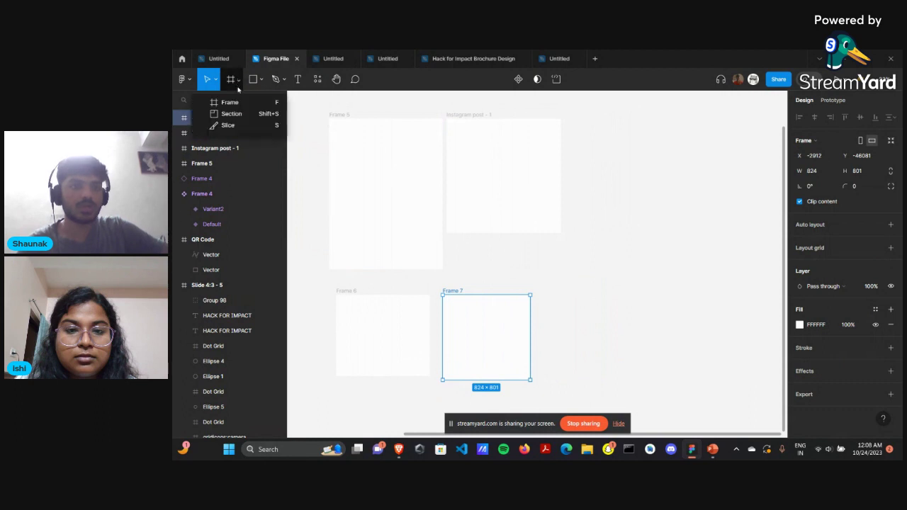
pyautogui.click(223, 114)
pyautogui.moveTo(618, 288); pyautogui.dragTo(311, 104)
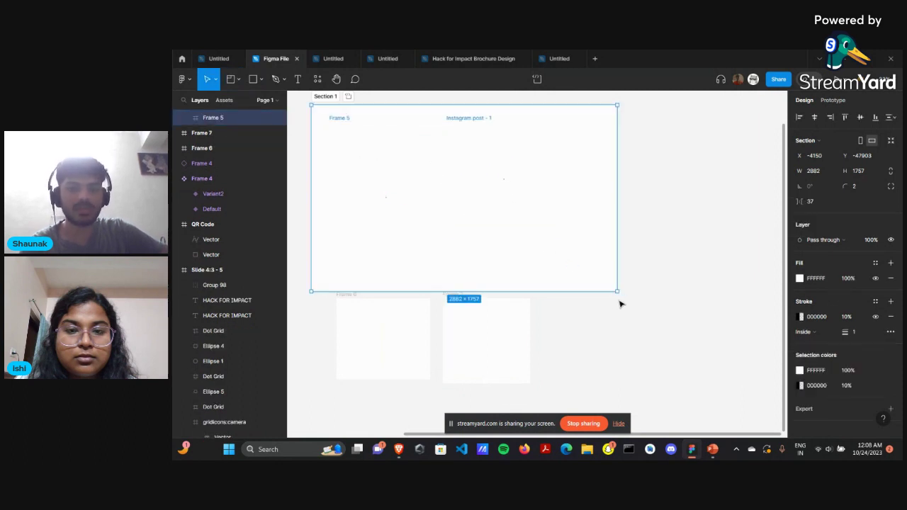
# Draw a second section about 2886 × 903 around the two lower frames
pyautogui.hotkey('shift', 's')
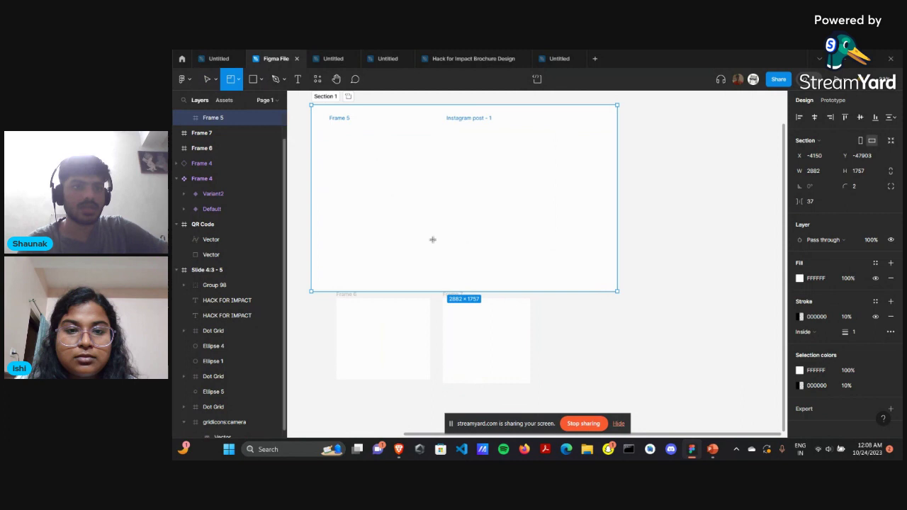
pyautogui.moveTo(622, 298); pyautogui.dragTo(317, 397)
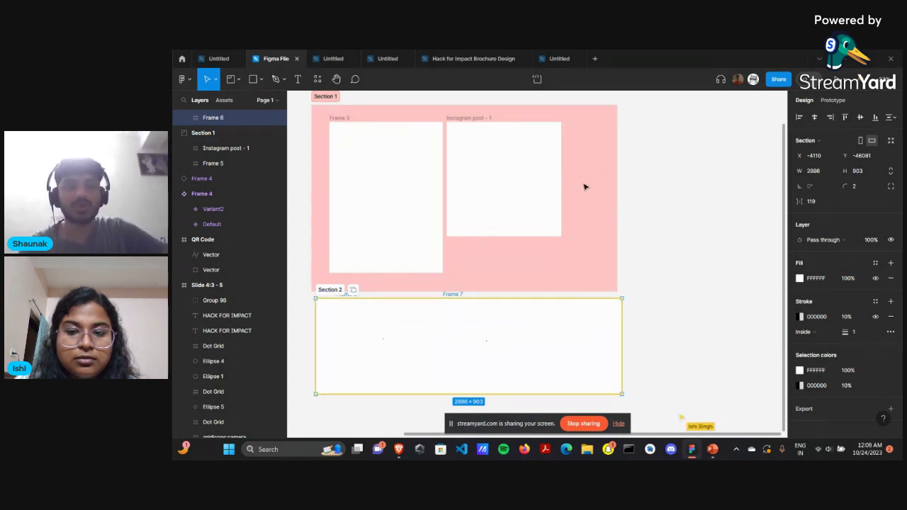
# Draw a rectangle about 579 × 130 in the portrait frame of the first section, centered horizontally near the frame's lower edge
pyautogui.click(394, 162)
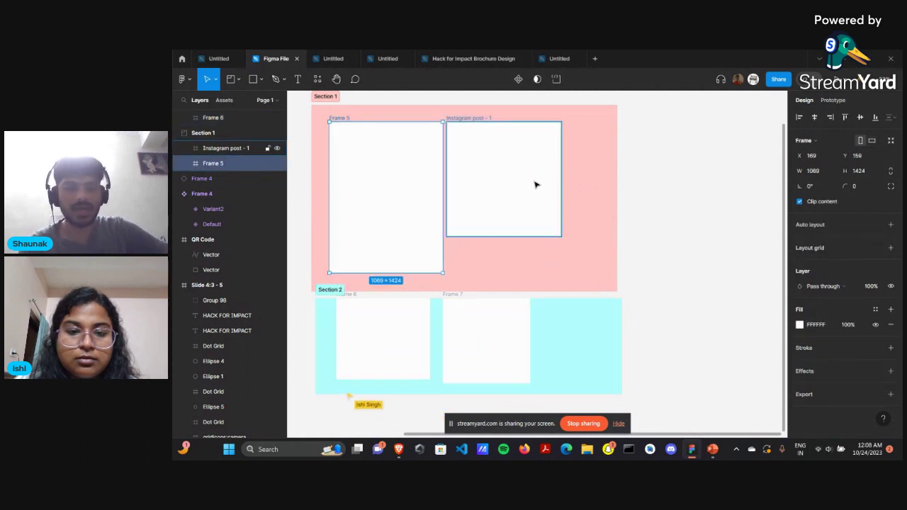
pyautogui.click(259, 81)
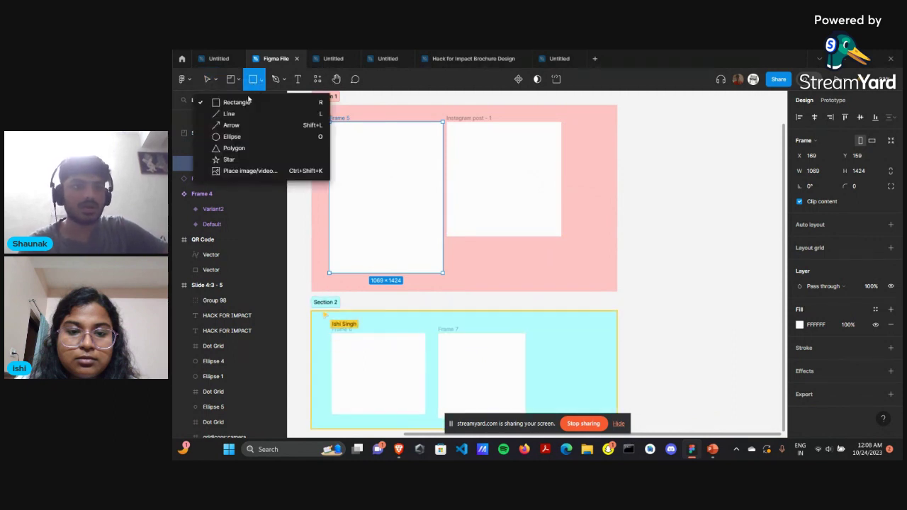
pyautogui.click(248, 101)
pyautogui.moveTo(345, 179); pyautogui.dragTo(376, 245)
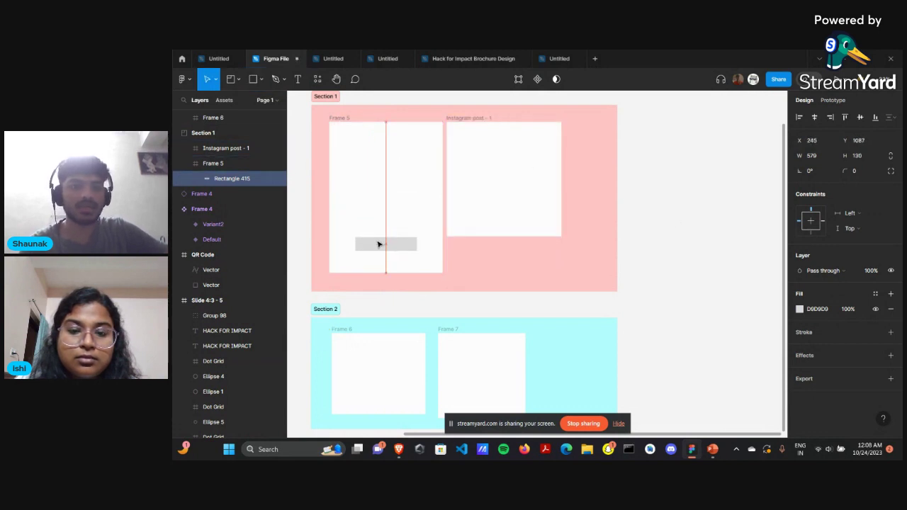
# Recolor the rectangle's solid fill to bright yellow EAF93C at 99% opacity
pyautogui.click(800, 309)
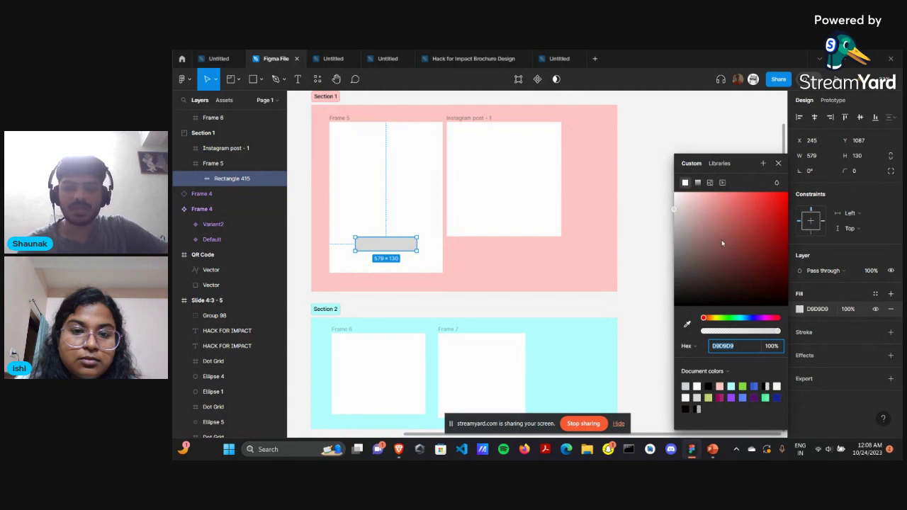
pyautogui.moveTo(706, 211); pyautogui.dragTo(762, 256)
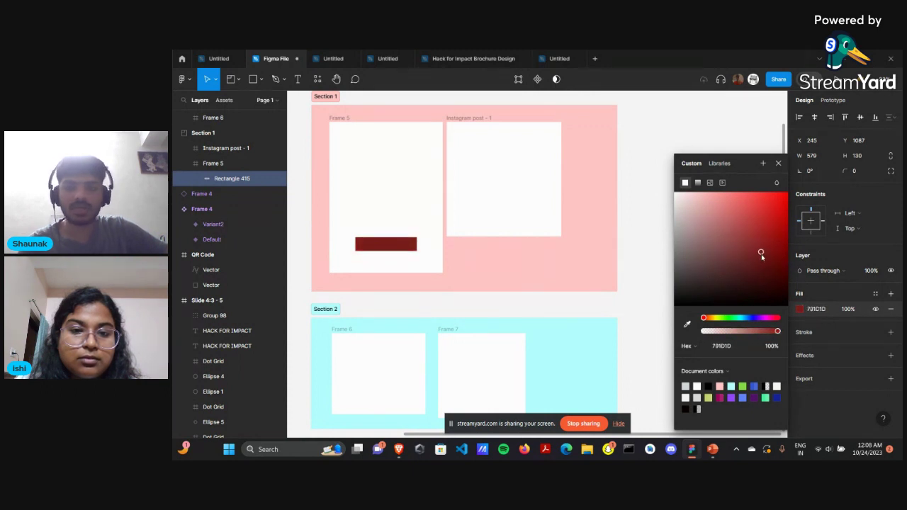
pyautogui.moveTo(773, 331)
pyautogui.mouseDown()
pyautogui.moveTo(710, 333)
pyautogui.moveTo(786, 340)
pyautogui.moveTo(704, 333)
pyautogui.moveTo(778, 331)
pyautogui.mouseUp()
pyautogui.moveTo(721, 320)
pyautogui.mouseDown()
pyautogui.moveTo(767, 319)
pyautogui.moveTo(716, 321)
pyautogui.mouseUp()
pyautogui.moveTo(747, 243); pyautogui.dragTo(753, 198)
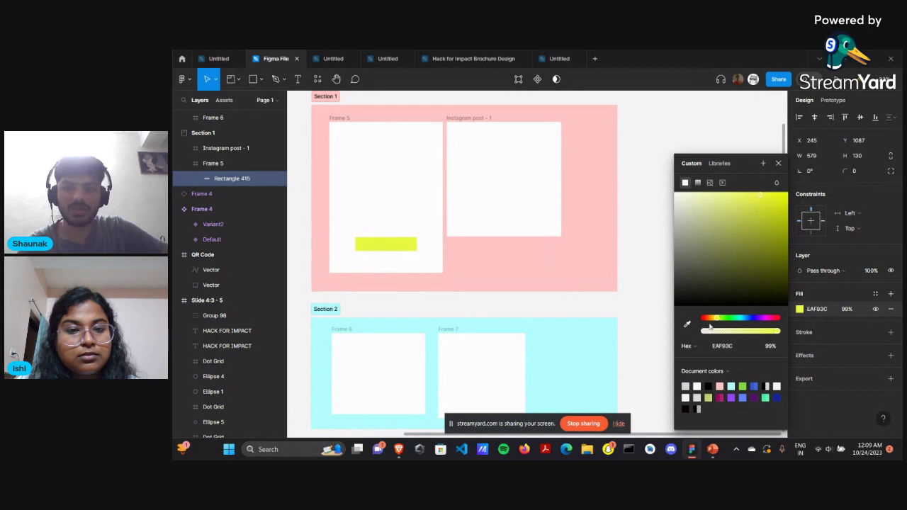
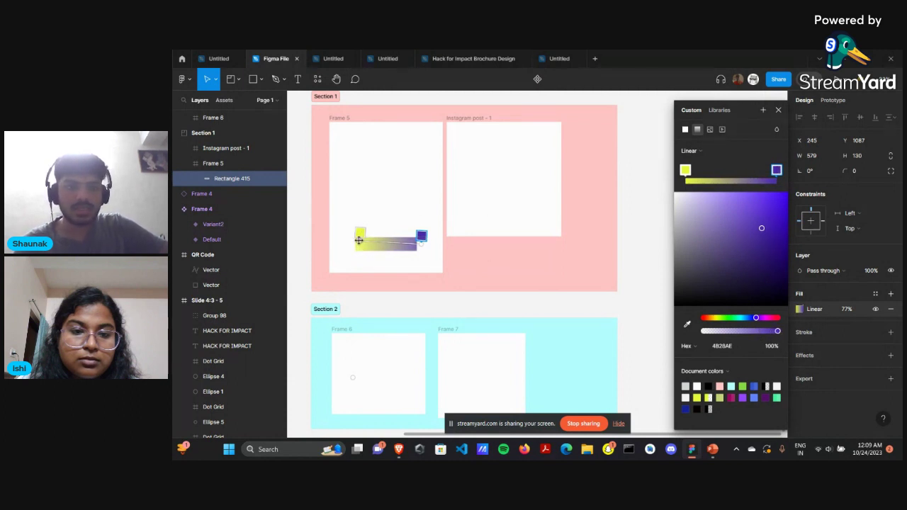
# Level the start handle of the rectangle's yellow-to-purple linear gradient, change the gradient to Radial and select its yellow stop
pyautogui.moveTo(359, 240); pyautogui.dragTo(356, 244)
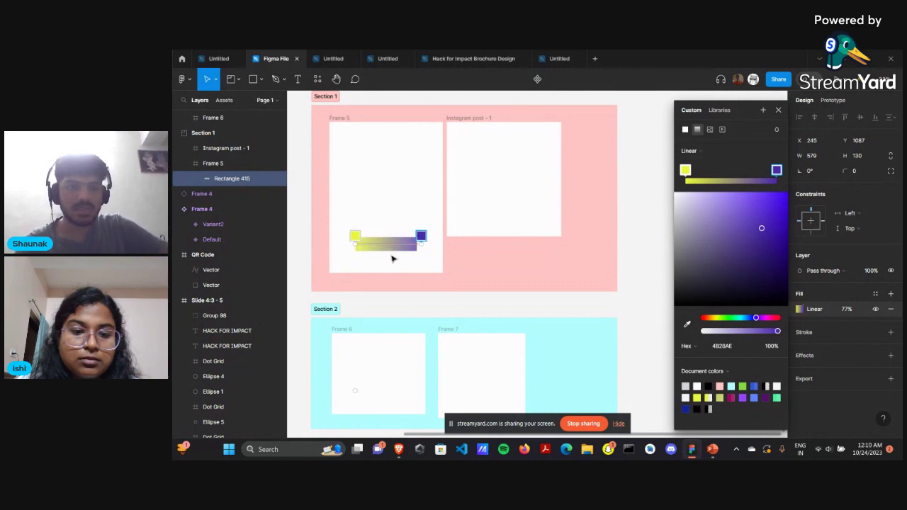
pyautogui.click(690, 151)
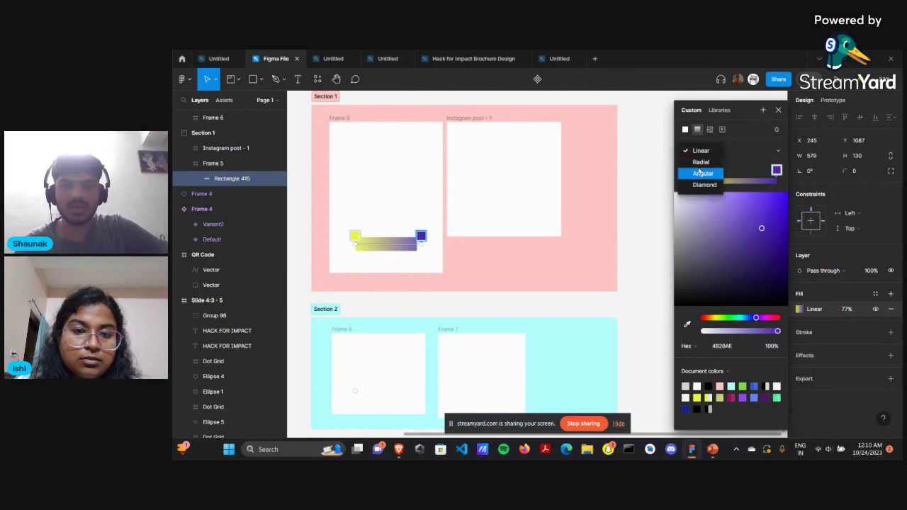
pyautogui.click(700, 162)
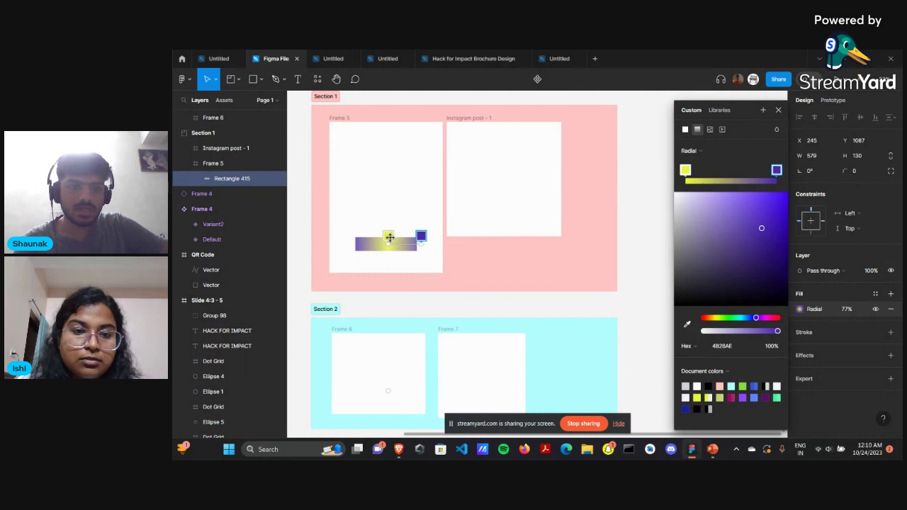
pyautogui.moveTo(389, 237)
pyautogui.mouseDown()
pyautogui.moveTo(405, 237)
pyautogui.moveTo(383, 242)
pyautogui.mouseUp()
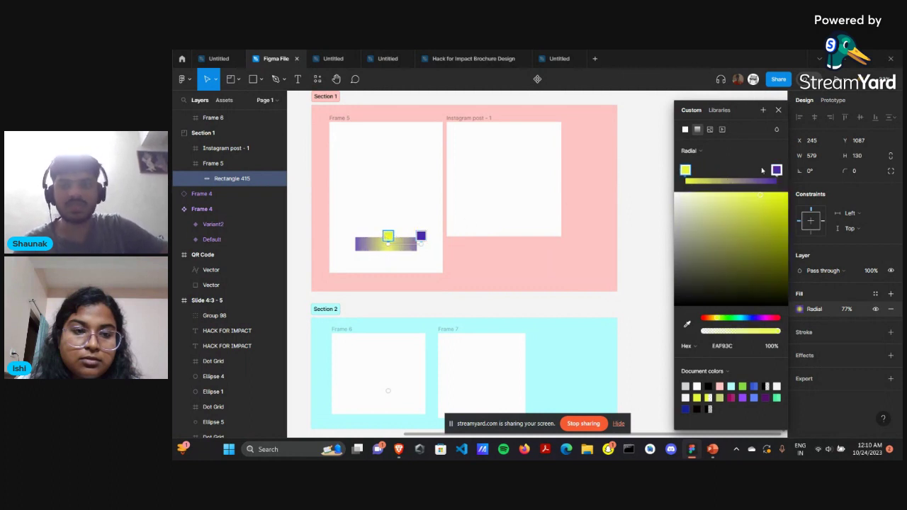
# Try the Angular and Diamond gradient types on the rectangle, repositioning the gradient handles for each
pyautogui.click(700, 151)
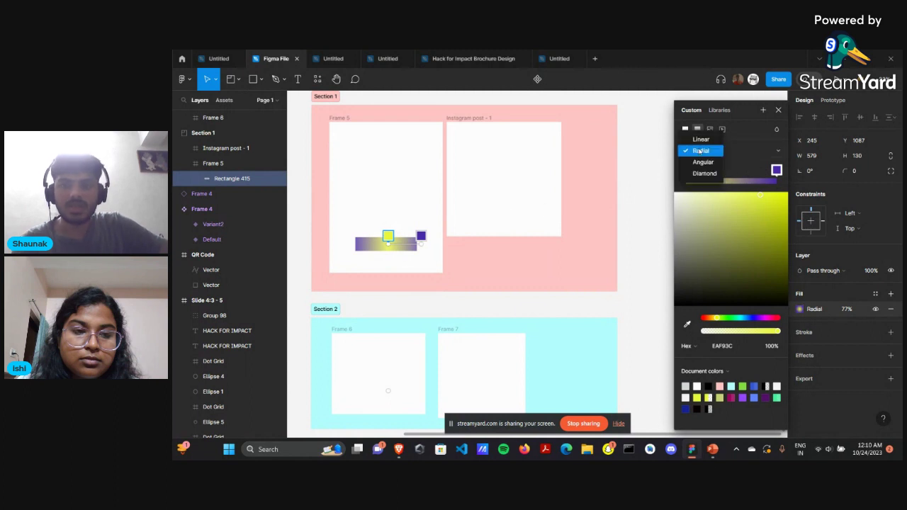
pyautogui.click(699, 163)
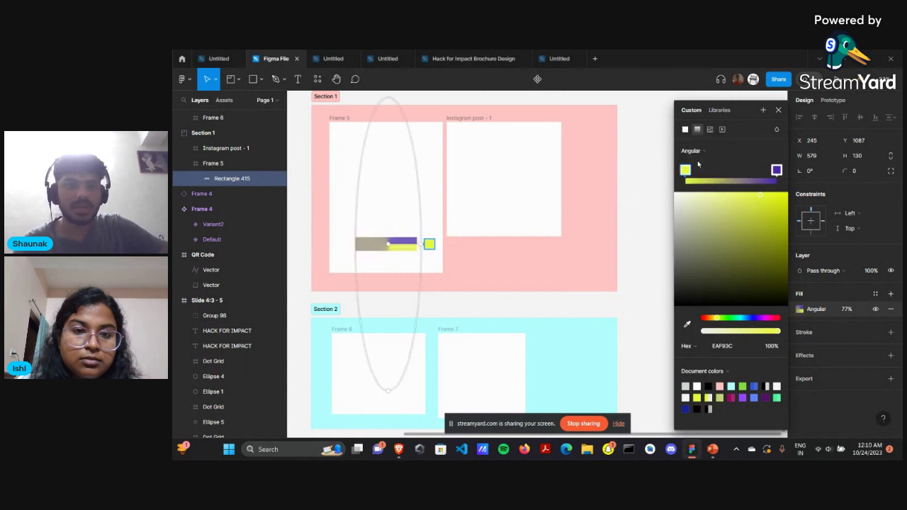
pyautogui.moveTo(419, 244); pyautogui.dragTo(381, 239)
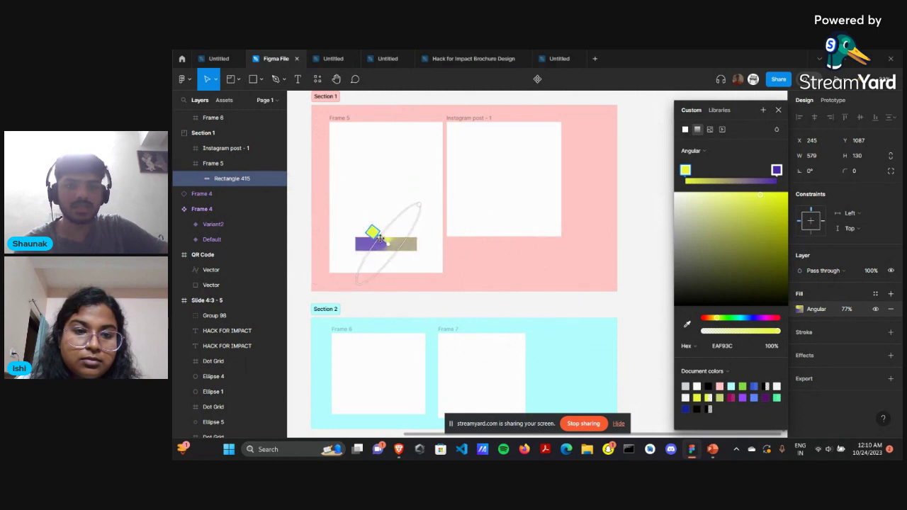
pyautogui.click(695, 152)
pyautogui.click(700, 162)
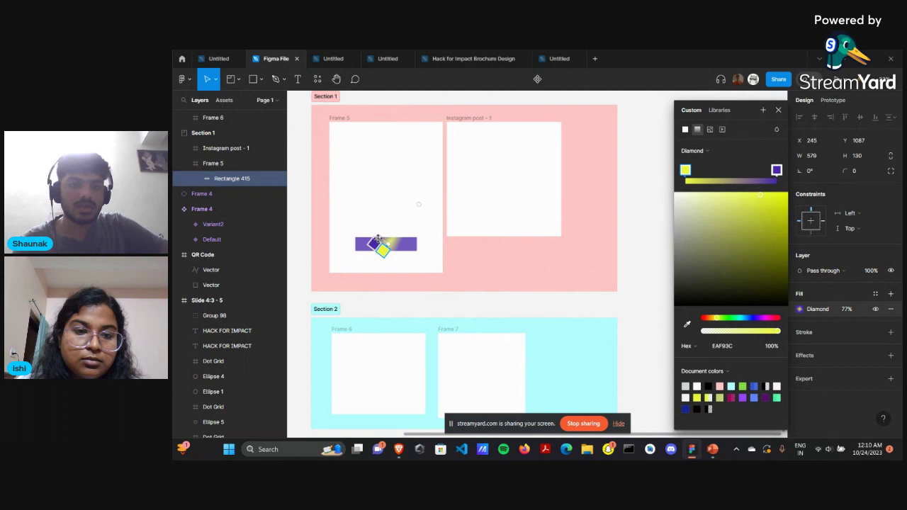
pyautogui.moveTo(378, 238)
pyautogui.mouseDown()
pyautogui.moveTo(370, 265)
pyautogui.moveTo(383, 245)
pyautogui.mouseUp()
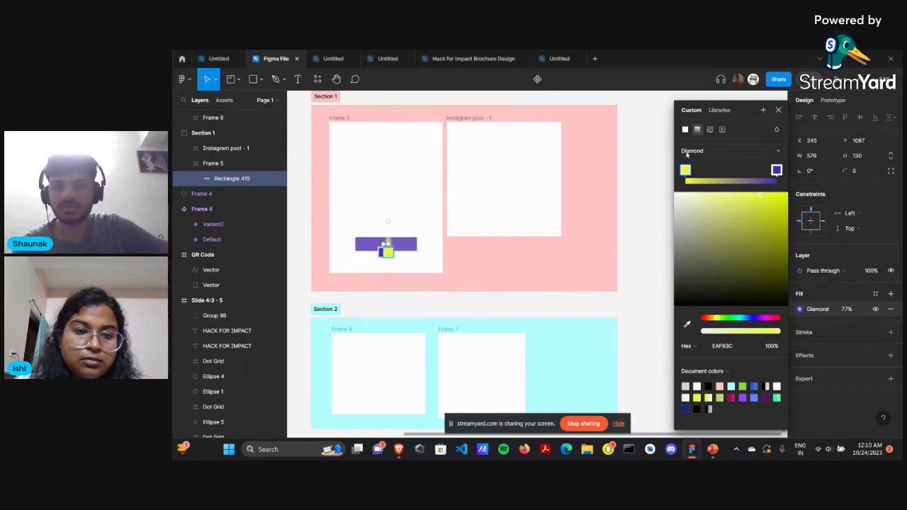
# Mute the green stop of the blue-green circle's radial gradient on the black poster to 7CB89B and close the color picker
pyautogui.scroll(3, 510, 251)
pyautogui.hscroll(-2, 510, 252)
pyautogui.scroll(-3, 431, 256)
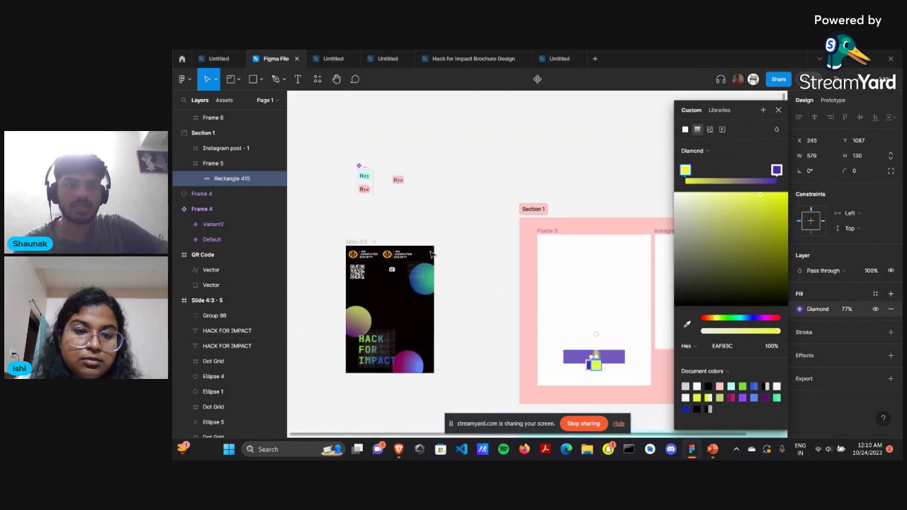
pyautogui.scroll(5, 431, 255)
pyautogui.scroll(2, 431, 254)
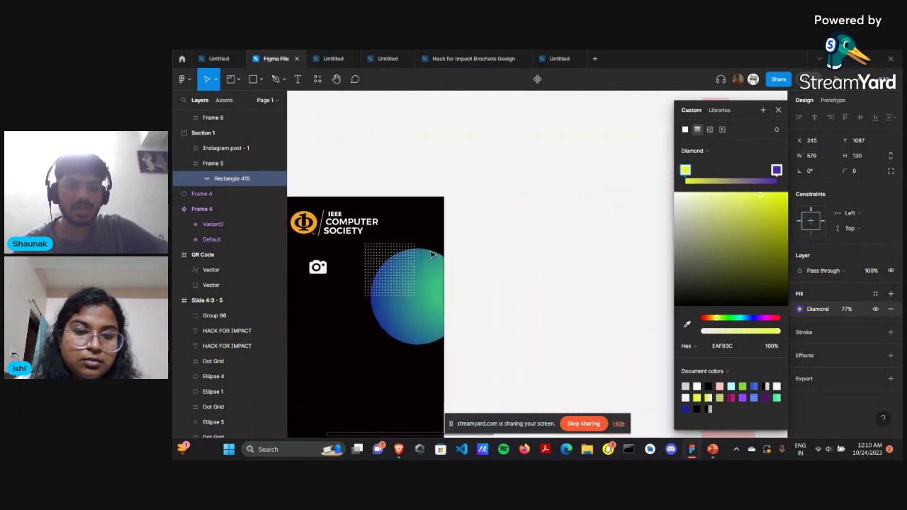
pyautogui.click(439, 306)
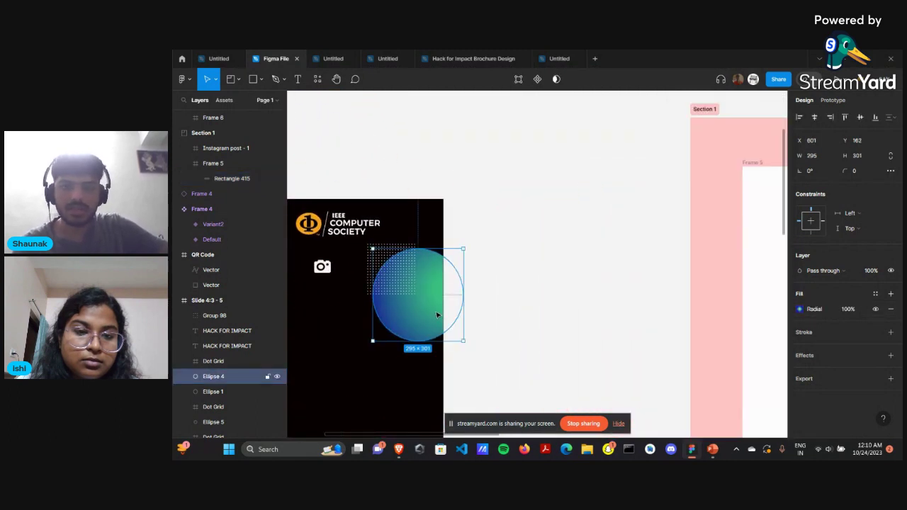
pyautogui.click(801, 309)
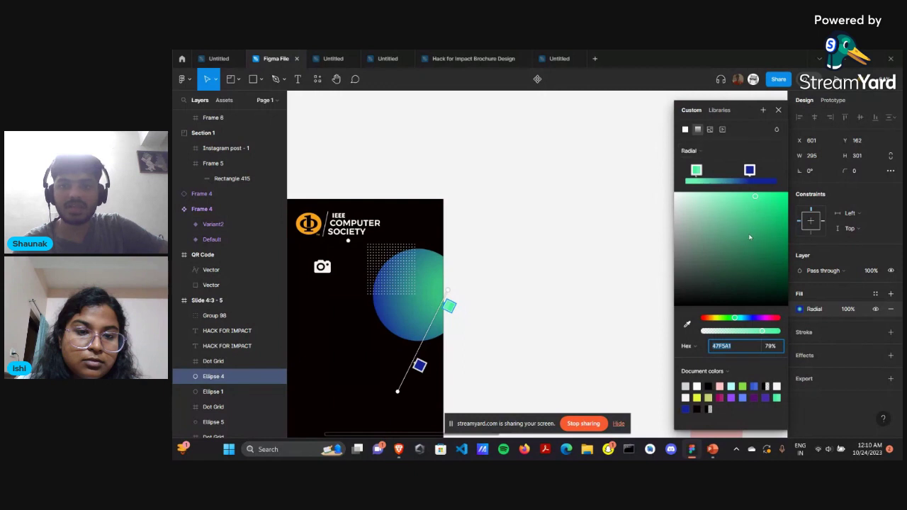
pyautogui.moveTo(750, 237); pyautogui.dragTo(711, 224)
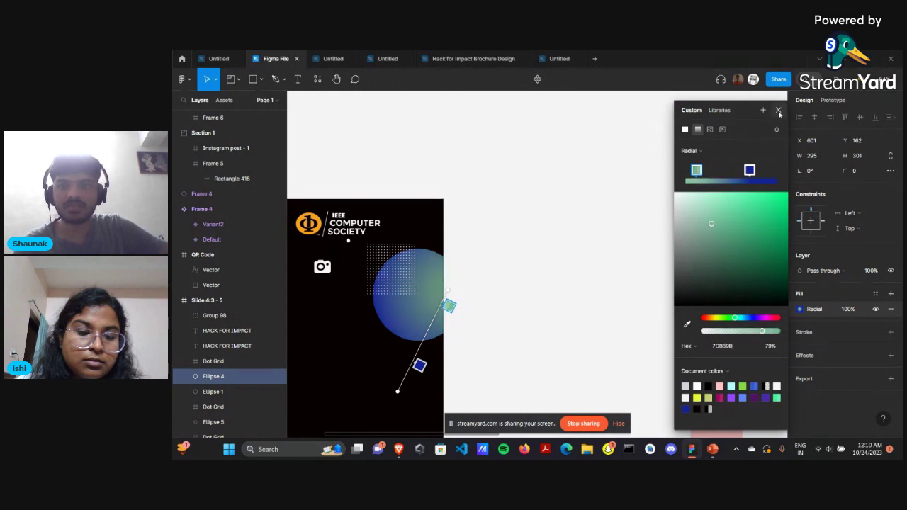
pyautogui.click(779, 112)
# Change the fill of the rectangle in the portrait frame from a gradient to an image
pyautogui.scroll(-3, 563, 227)
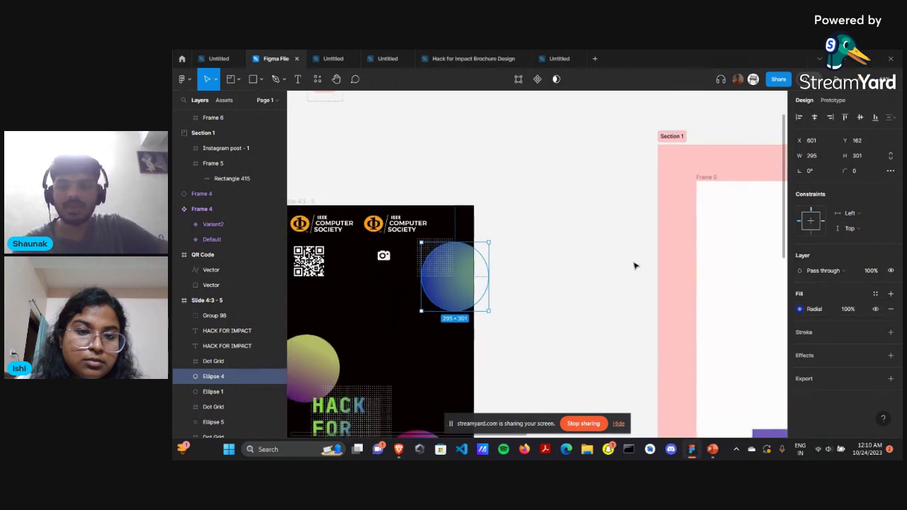
pyautogui.hscroll(5, 618, 261)
pyautogui.scroll(-5, 619, 264)
pyautogui.hscroll(3, 619, 262)
pyautogui.scroll(-2, 619, 261)
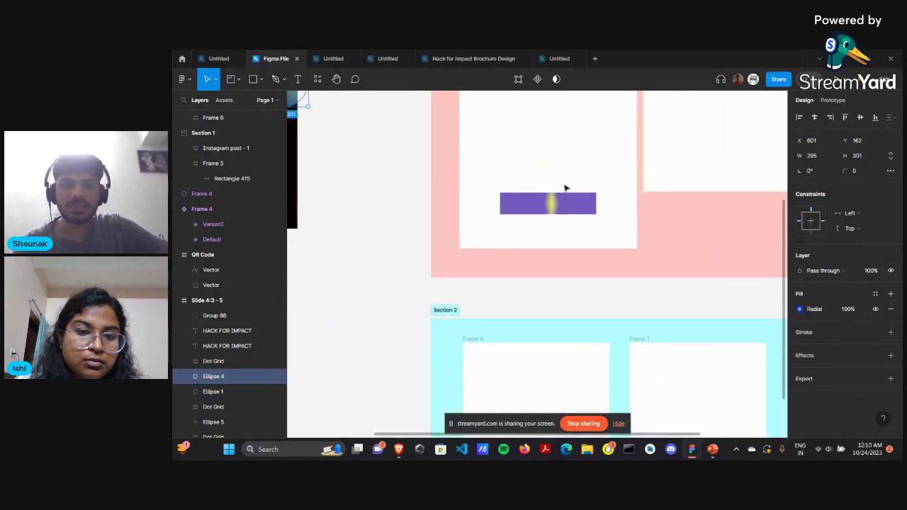
pyautogui.click(563, 198)
pyautogui.click(800, 309)
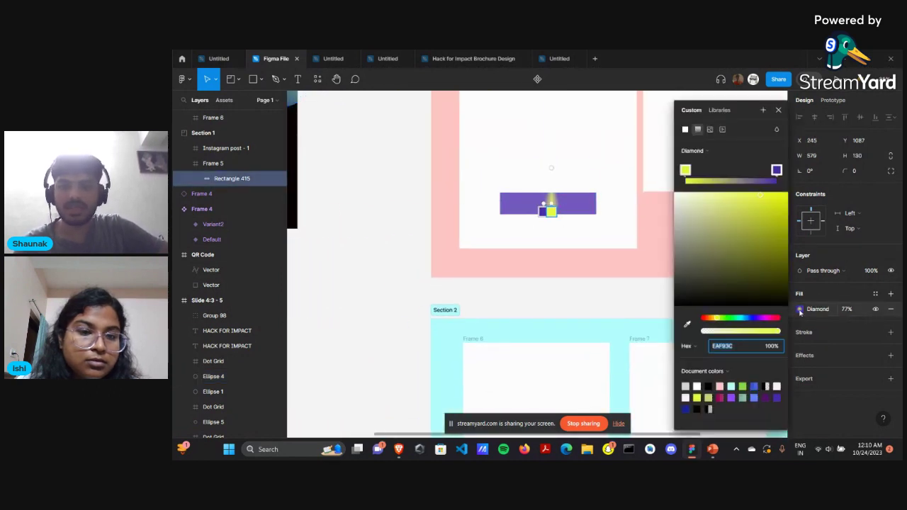
pyautogui.click(710, 130)
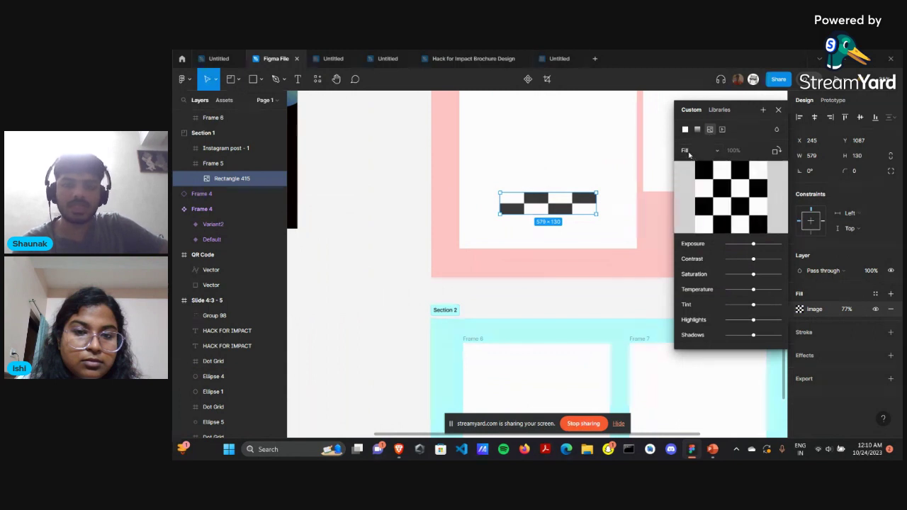
# Review the image fill's scaling options Fill, Fit, Crop and Tile, keeping Fill
pyautogui.click(687, 151)
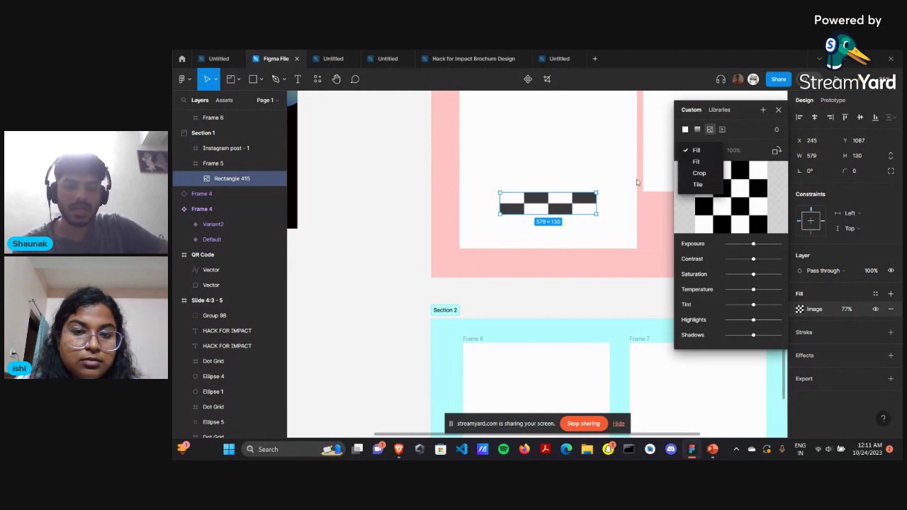
pyautogui.click(612, 182)
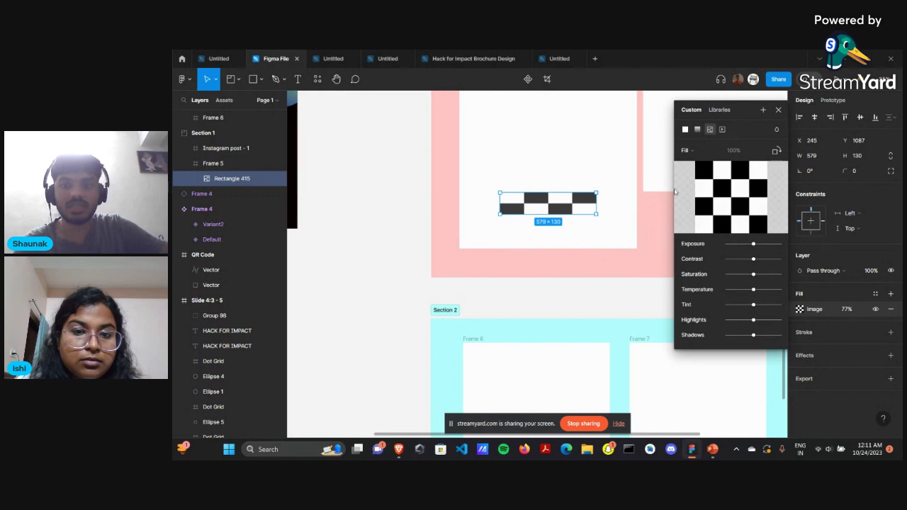
pyautogui.click(686, 151)
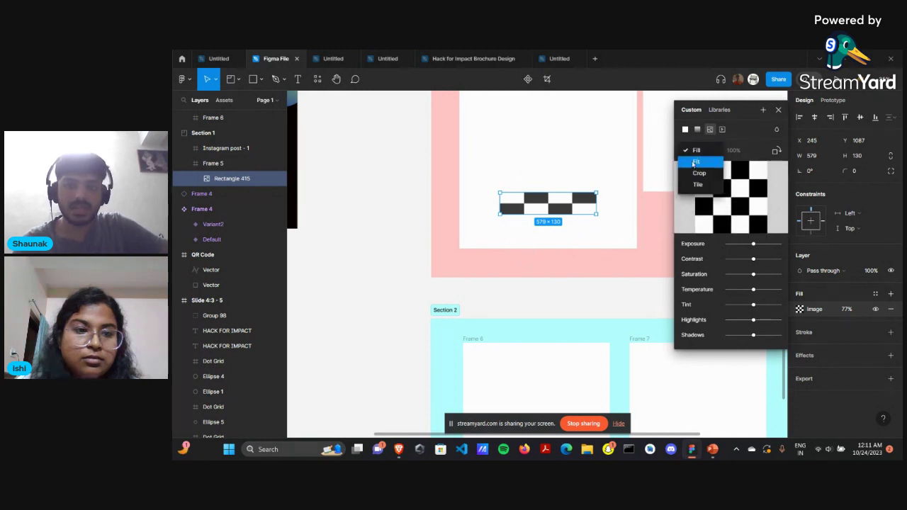
pyautogui.click(696, 150)
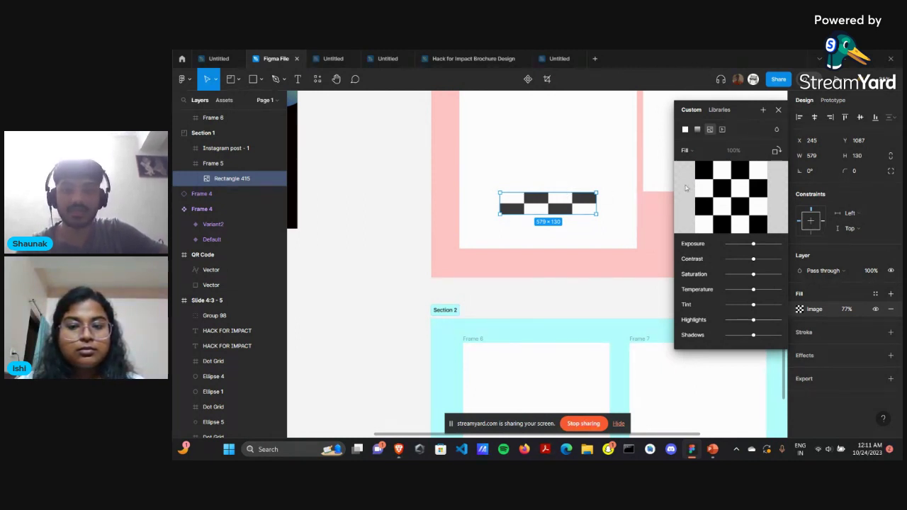
# Switch the rectangle's fill type to Video and close the fill settings
pyautogui.scroll(-5, 565, 192)
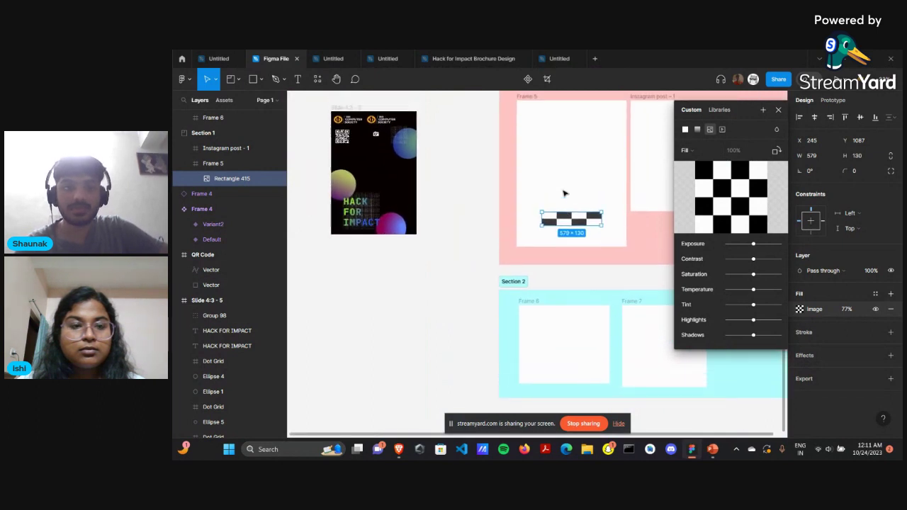
pyautogui.click(722, 130)
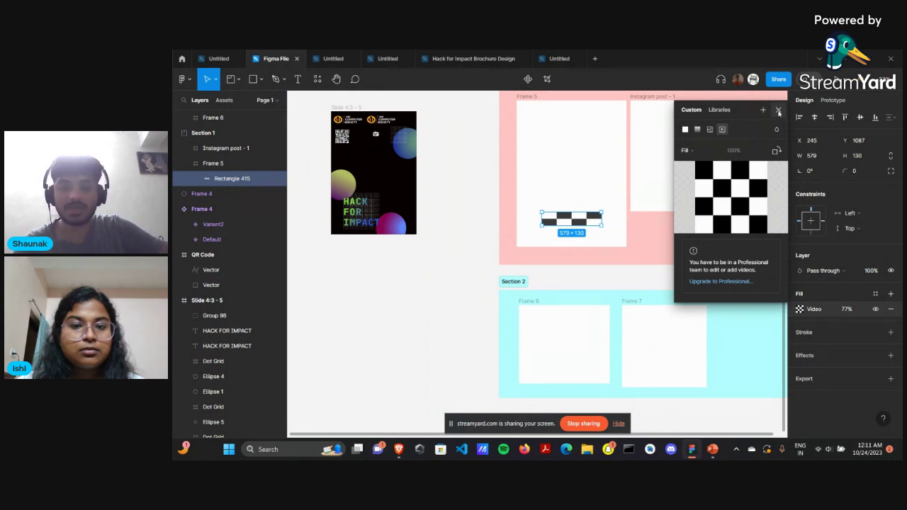
pyautogui.click(778, 112)
pyautogui.scroll(2, 616, 189)
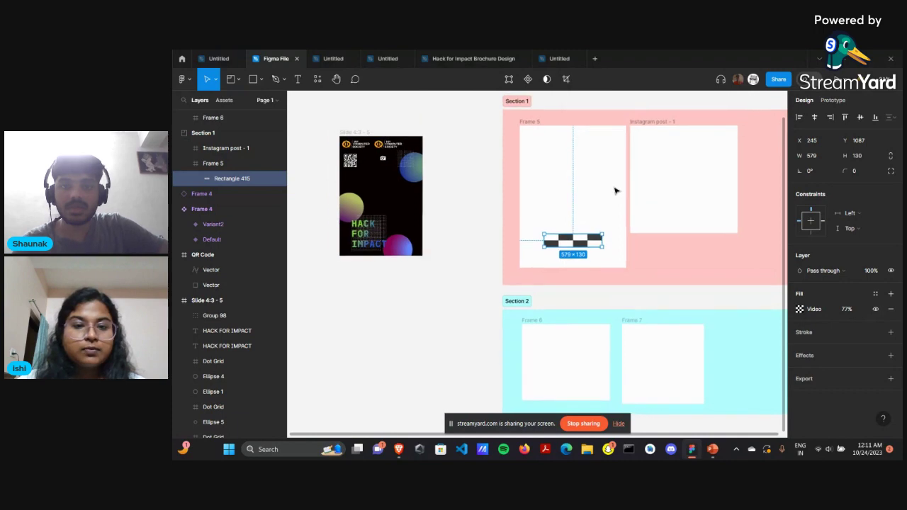
pyautogui.click(598, 218)
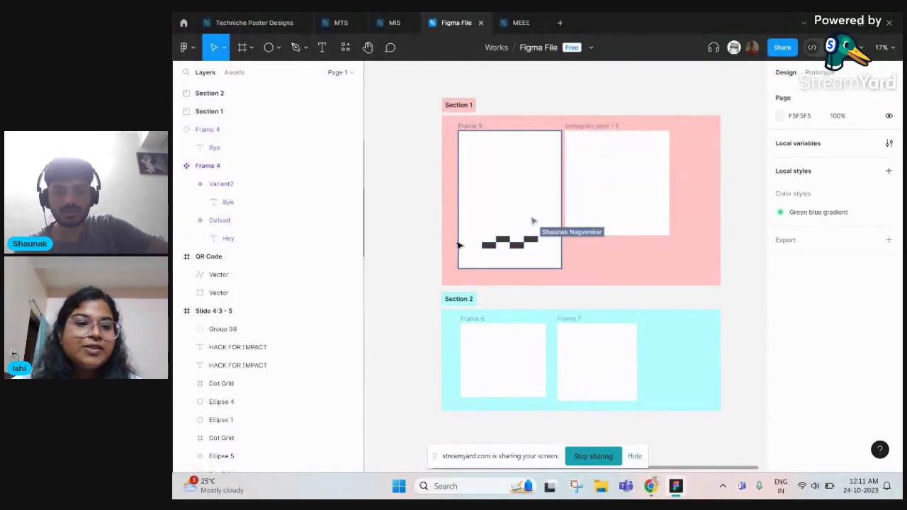
# Change the fill of the rectangle in Frame 5 from video to solid light green 8CFF64
pyautogui.scroll(5, 558, 246)
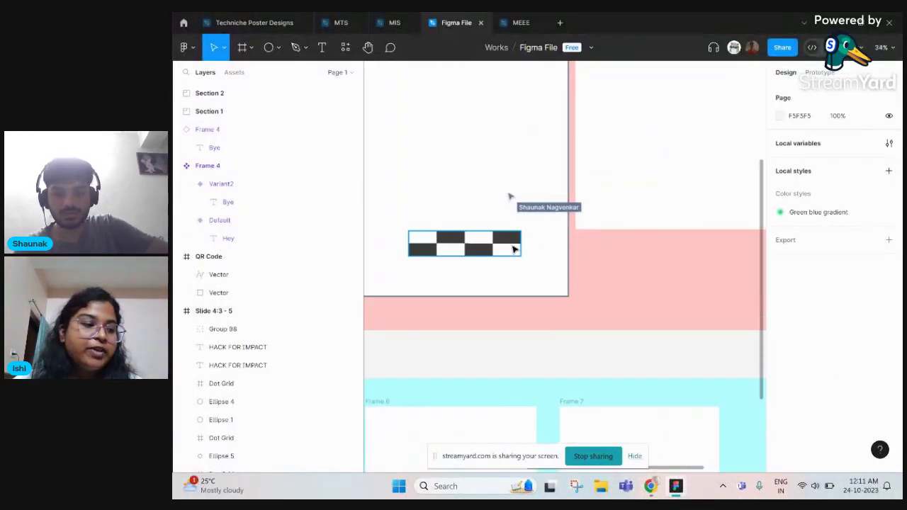
pyautogui.scroll(-3, 515, 248)
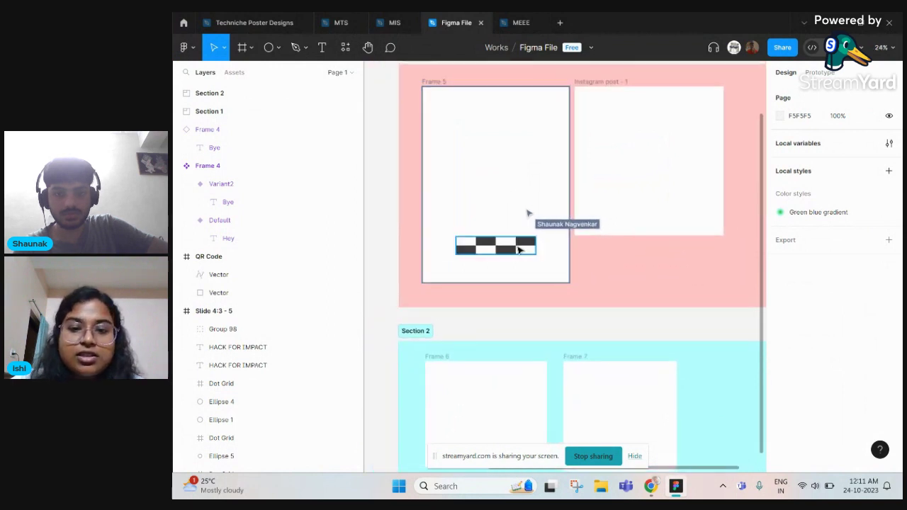
pyautogui.click(518, 248)
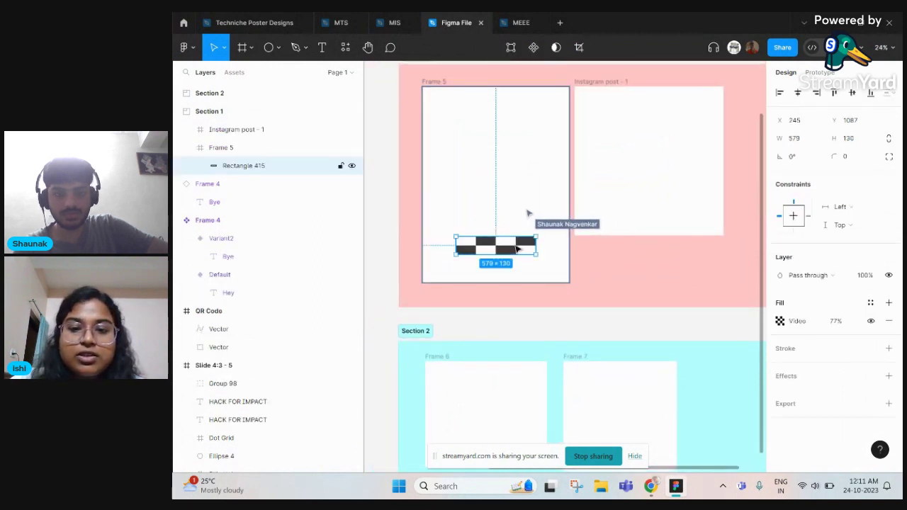
pyautogui.click(781, 321)
pyautogui.click(644, 257)
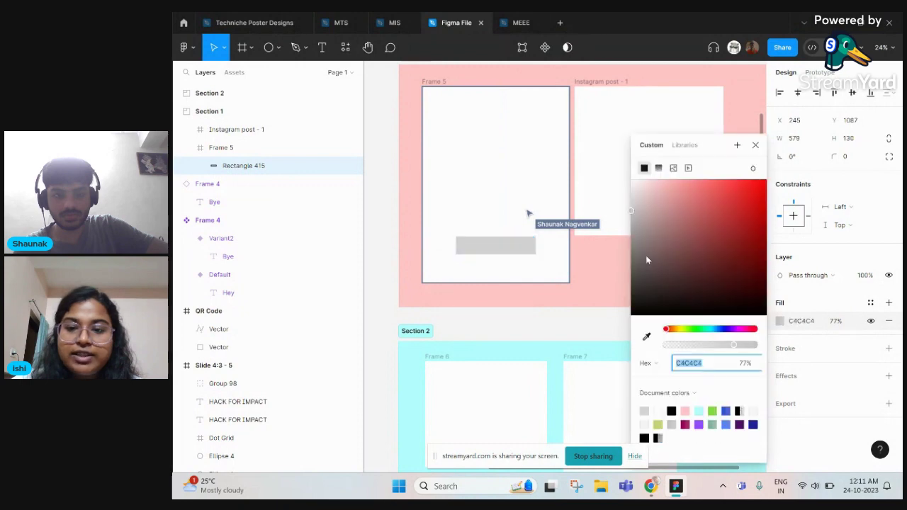
pyautogui.click(693, 330)
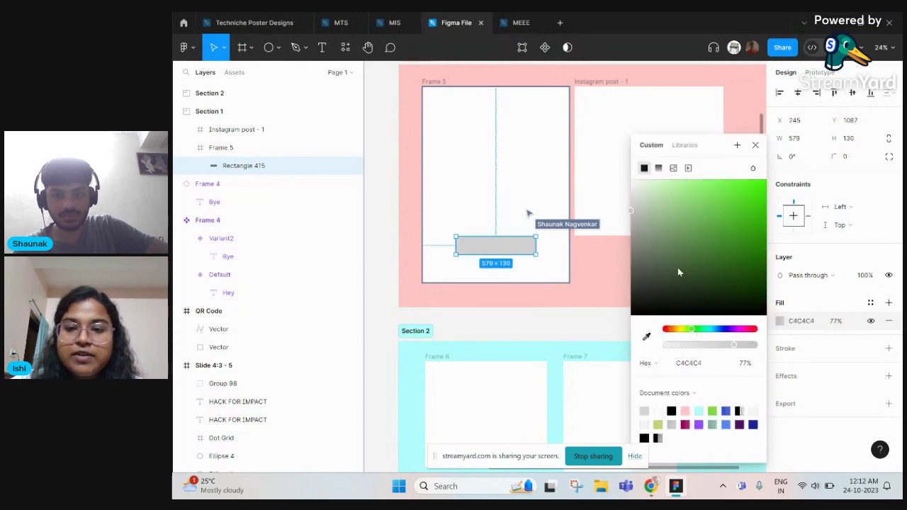
pyautogui.moveTo(631, 211); pyautogui.dragTo(713, 178)
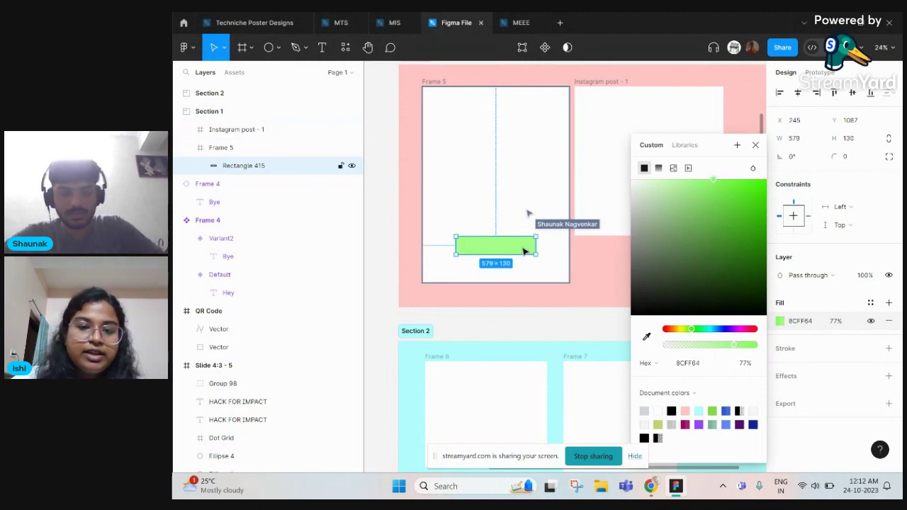
# Duplicate the green rectangle three times and spread the four bars into a vertical column in Frame 5, aligned at X 245
pyautogui.click(524, 252)
pyautogui.hotkey('ctrl', 'd')
pyautogui.hotkey('ctrl', 'd')
pyautogui.hotkey('ctrl', 'd')
pyautogui.moveTo(522, 247); pyautogui.dragTo(514, 186)
pyautogui.click(516, 242)
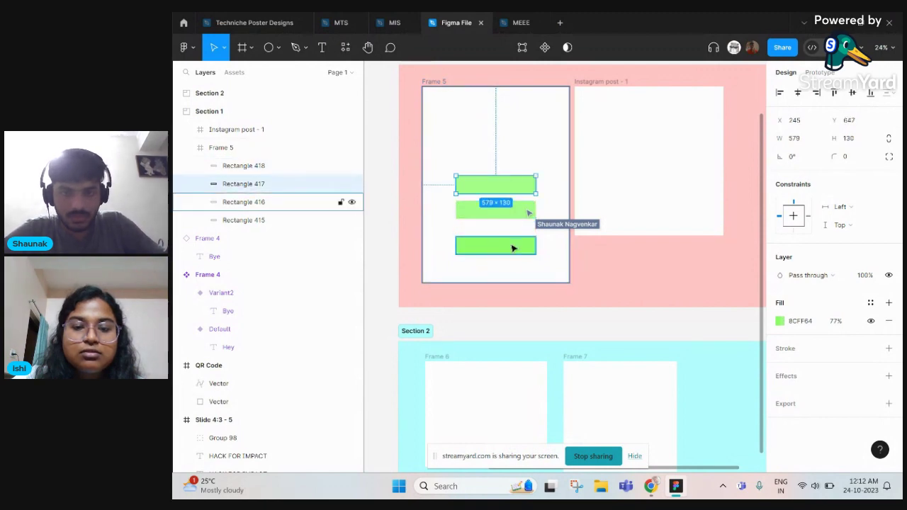
pyautogui.moveTo(513, 248); pyautogui.dragTo(510, 156)
pyautogui.moveTo(518, 238)
pyautogui.mouseDown()
pyautogui.moveTo(558, 222)
pyautogui.moveTo(508, 243)
pyautogui.mouseUp()
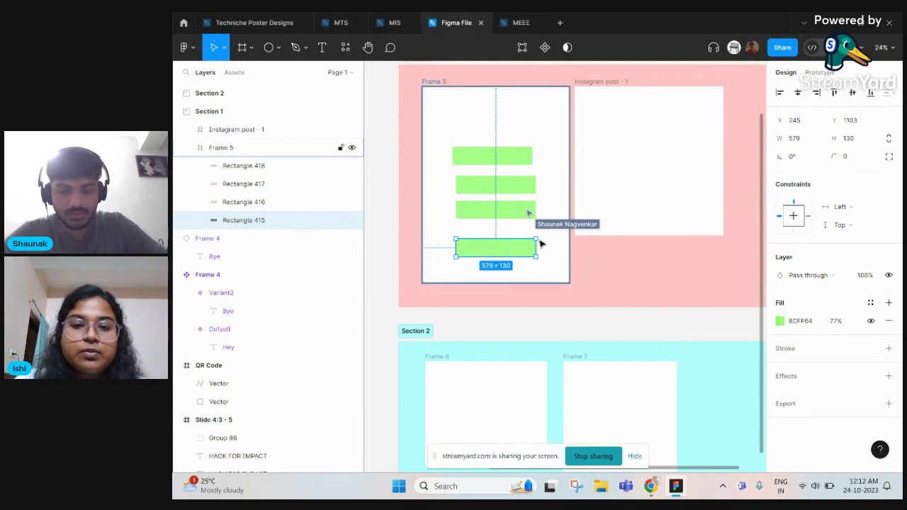
pyautogui.click(509, 162)
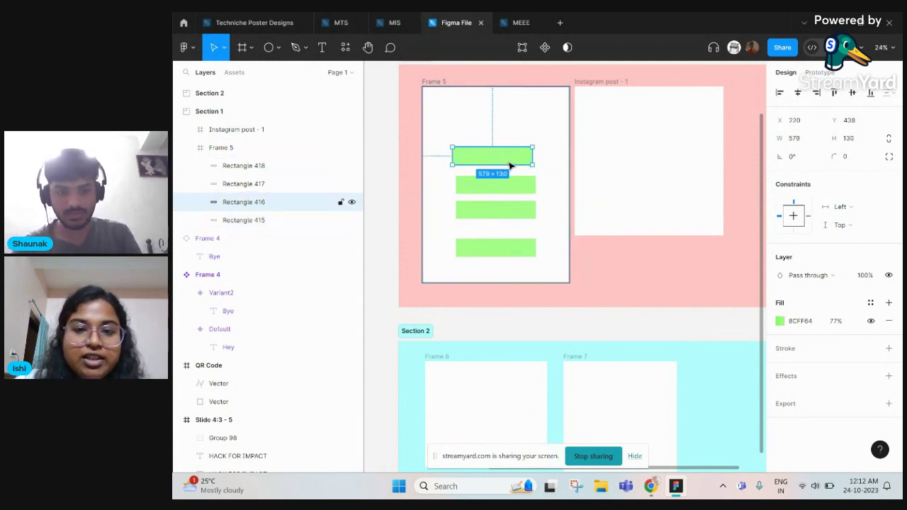
pyautogui.moveTo(510, 166); pyautogui.dragTo(513, 166)
# Draw a rectangle about 278 × 255 in the lower part of the Instagram post frame
pyautogui.scroll(2, 513, 173)
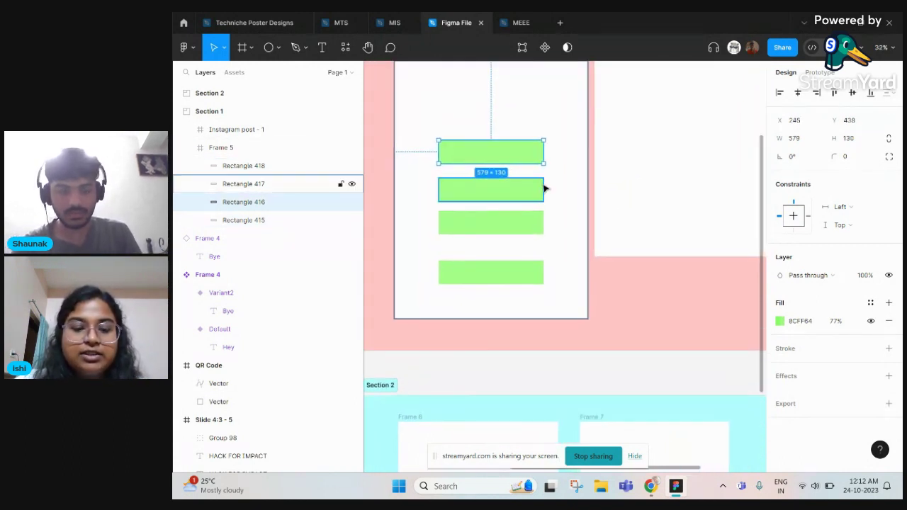
pyautogui.press('r')
pyautogui.moveTo(614, 191)
pyautogui.mouseDown()
pyautogui.moveTo(664, 221)
pyautogui.moveTo(665, 236)
pyautogui.mouseUp()
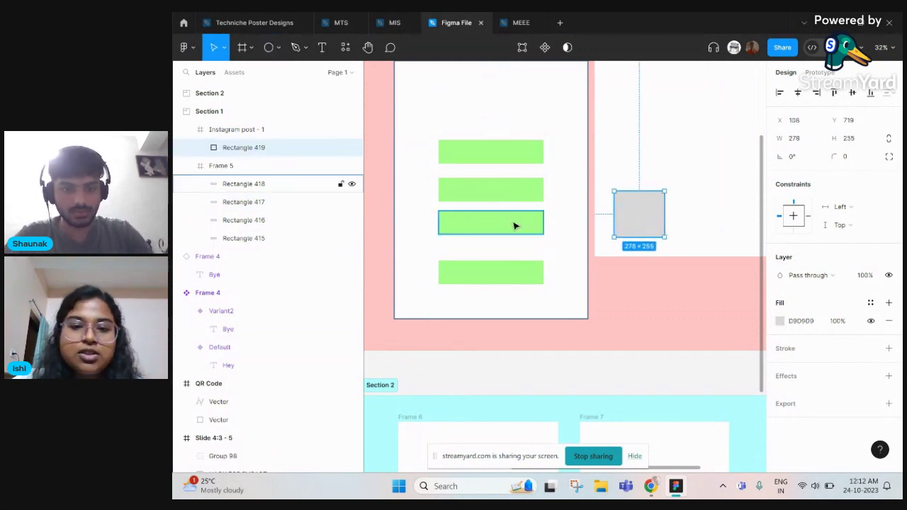
# Match the new rectangle's fill to the green bars in Frame 5 by sampling their color A7FF88 with the eyedropper
pyautogui.click(781, 320)
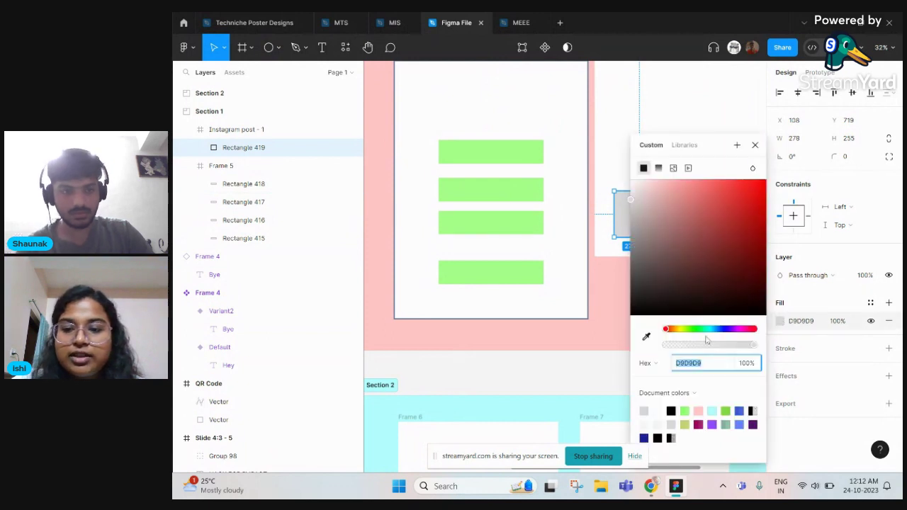
pyautogui.moveTo(706, 339)
pyautogui.mouseDown()
pyautogui.moveTo(685, 330)
pyautogui.moveTo(696, 330)
pyautogui.mouseUp()
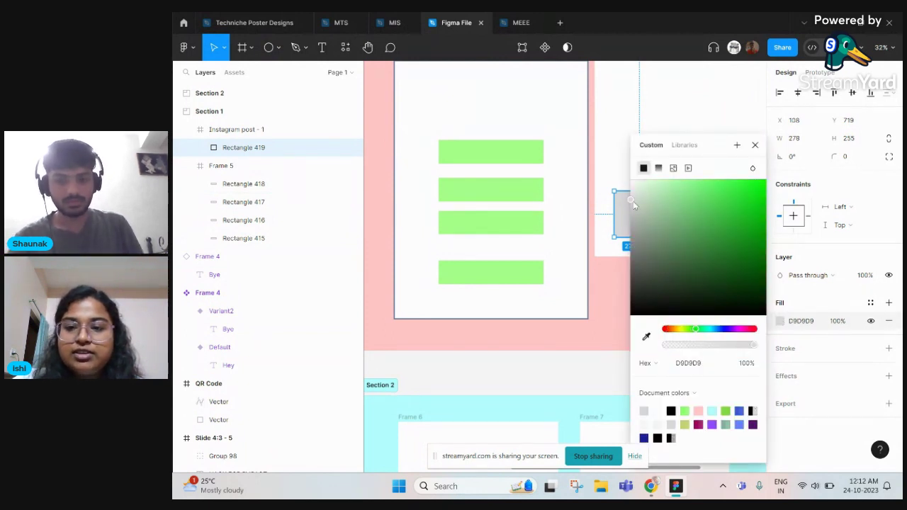
pyautogui.moveTo(633, 204); pyautogui.dragTo(704, 227)
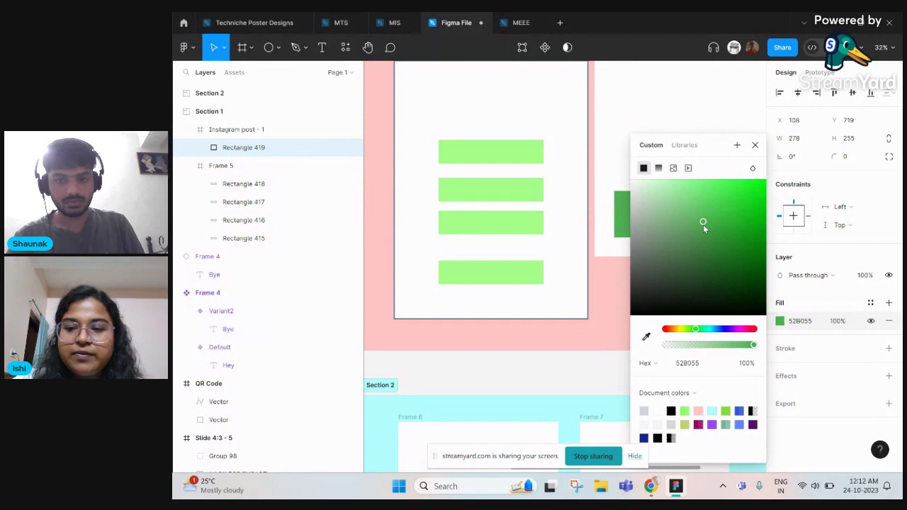
pyautogui.click(646, 337)
pyautogui.click(517, 227)
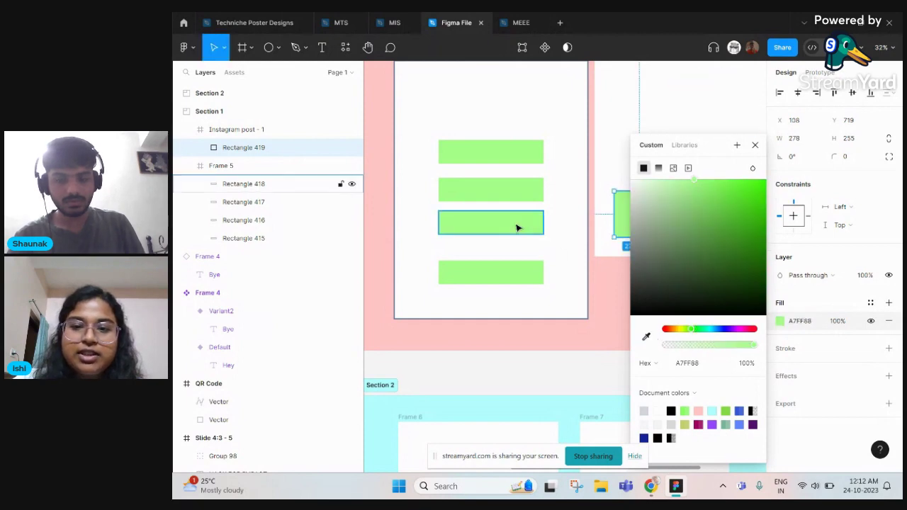
# Save the rectangle's fill color A7FF88 as a color variable named Green in the variable collection and close the color picker
pyautogui.hscroll(5, 519, 227)
pyautogui.scroll(-3, 523, 227)
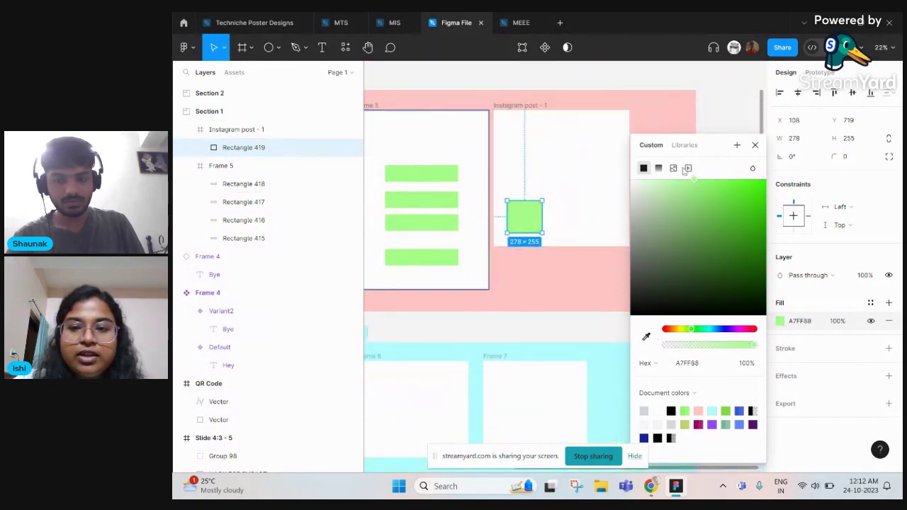
pyautogui.click(737, 145)
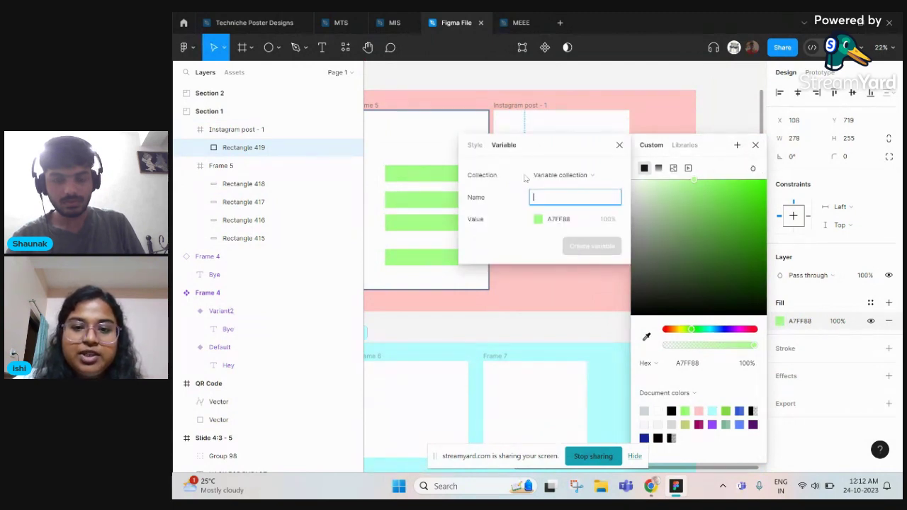
pyautogui.write('Green')
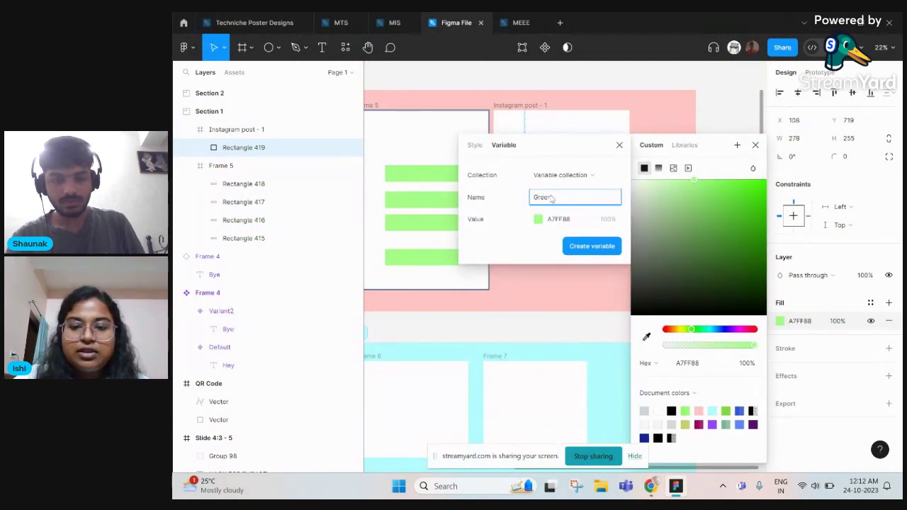
pyautogui.click(593, 247)
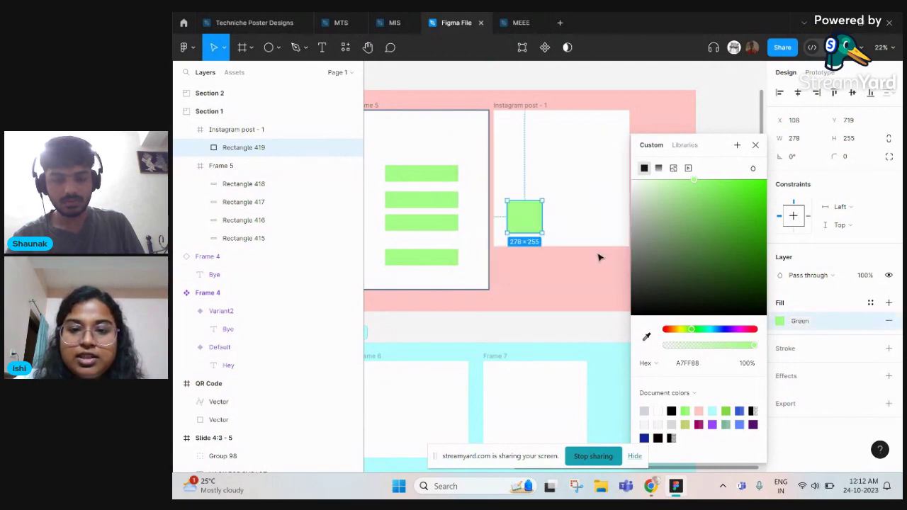
pyautogui.scroll(-2, 598, 263)
pyautogui.click(663, 129)
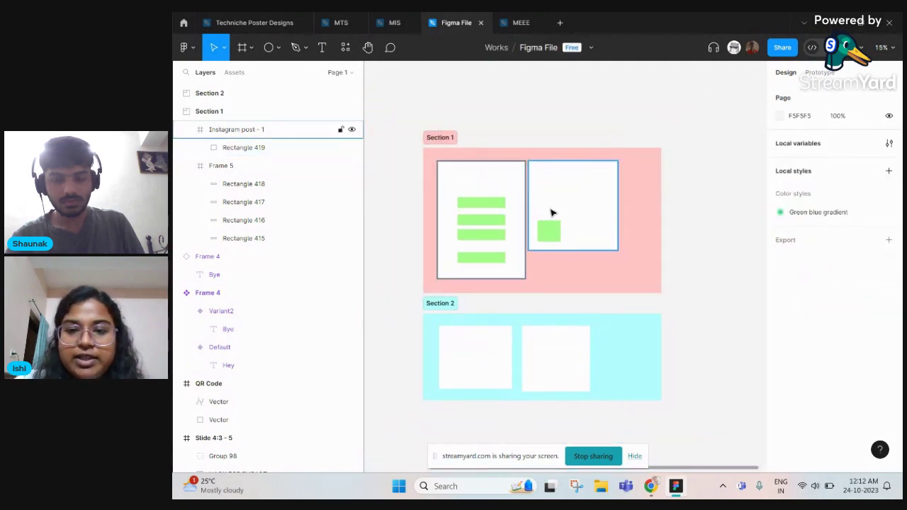
pyautogui.click(492, 220)
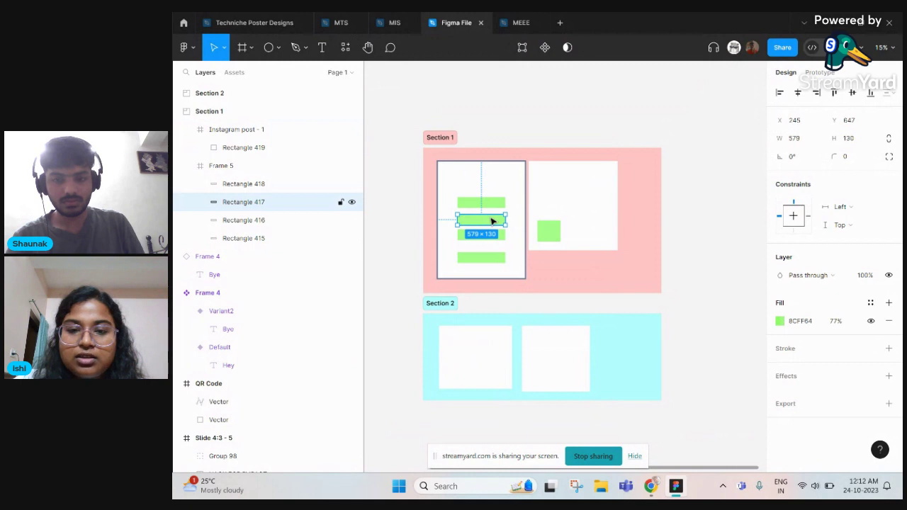
pyautogui.click(608, 213)
pyautogui.scroll(1, 608, 213)
pyautogui.rightClick(605, 217)
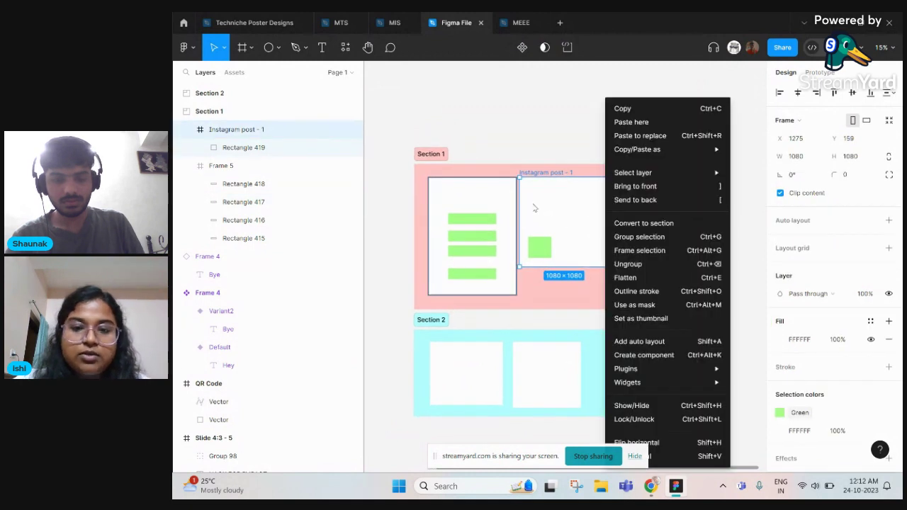
pyautogui.press('Escape')
# Draw a rectangle about 473 × 178 beside the green square in the Instagram post frame and fill it with the Green library variable
pyautogui.press('r')
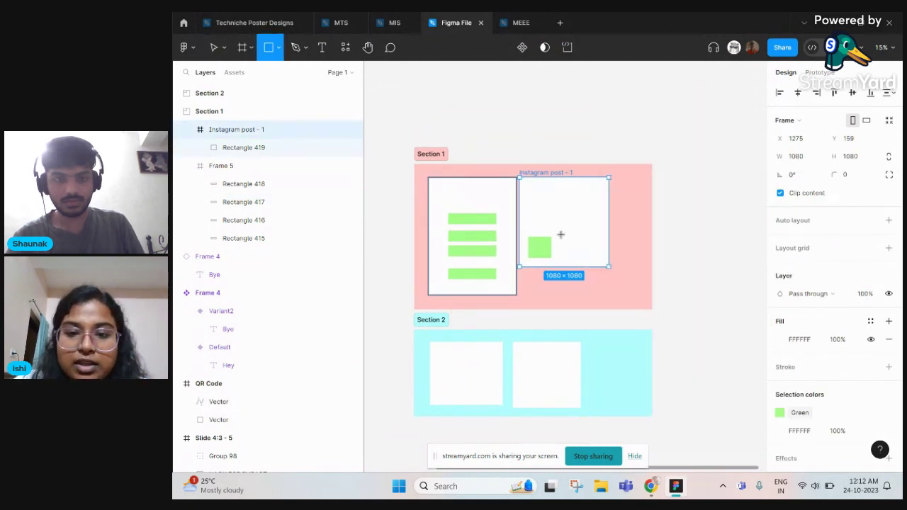
pyautogui.moveTo(561, 236)
pyautogui.mouseDown()
pyautogui.moveTo(587, 256)
pyautogui.moveTo(600, 252)
pyautogui.mouseUp()
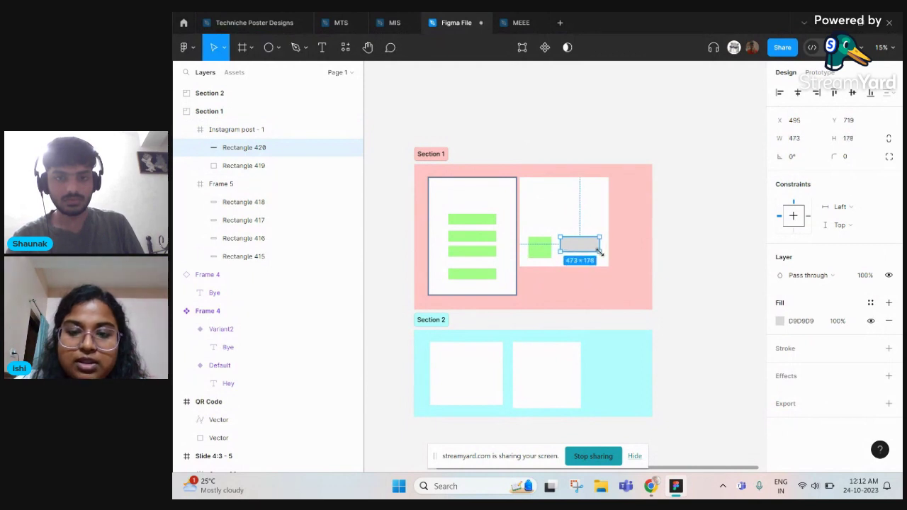
pyautogui.scroll(5, 599, 273)
pyautogui.scroll(-1, 596, 281)
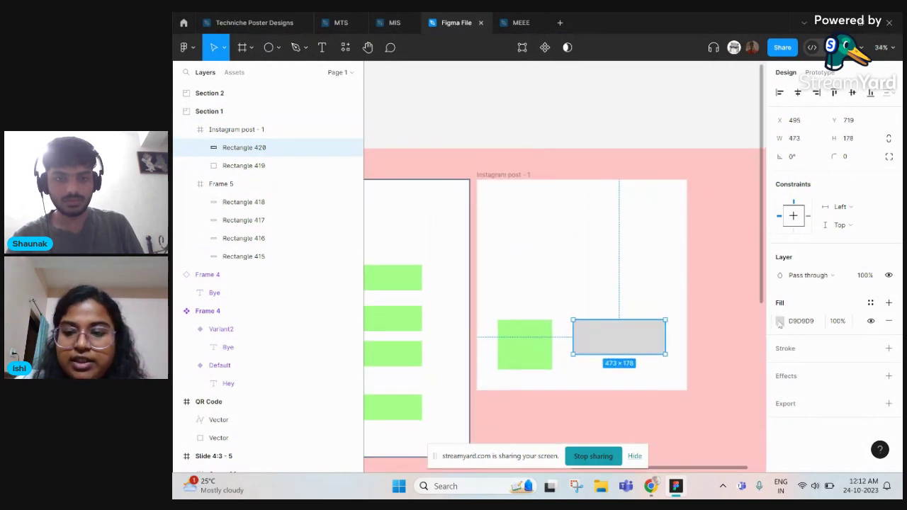
pyautogui.click(780, 322)
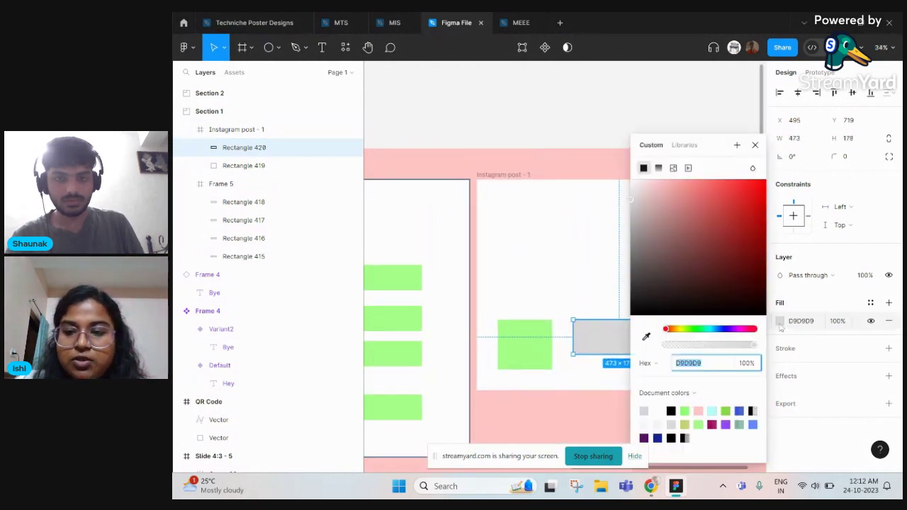
pyautogui.click(684, 145)
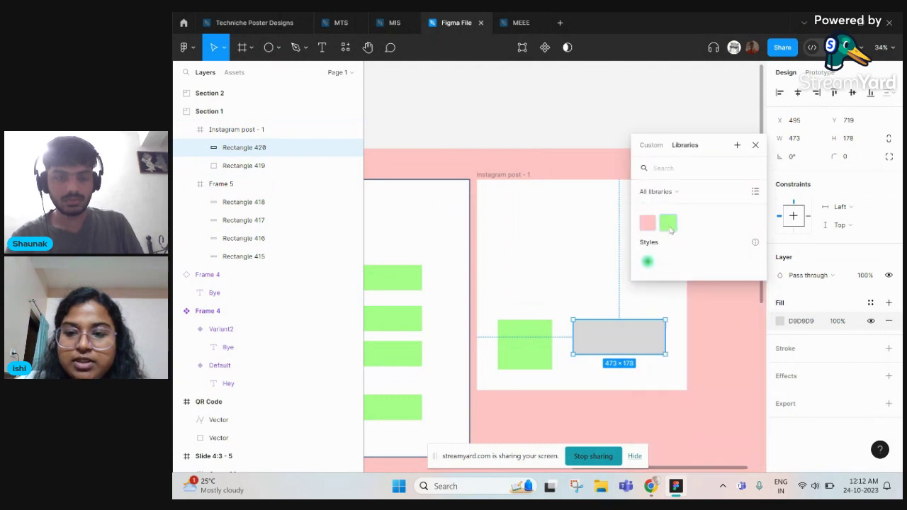
pyautogui.click(669, 224)
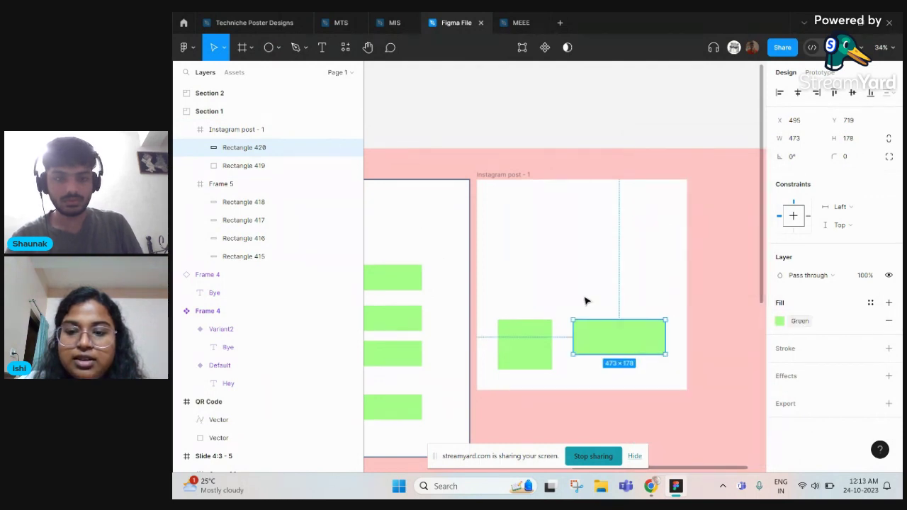
# Change the fill of the top green bar in Frame 5 from solid to a linear gradient
pyautogui.scroll(2, 586, 301)
pyautogui.scroll(-3, 583, 290)
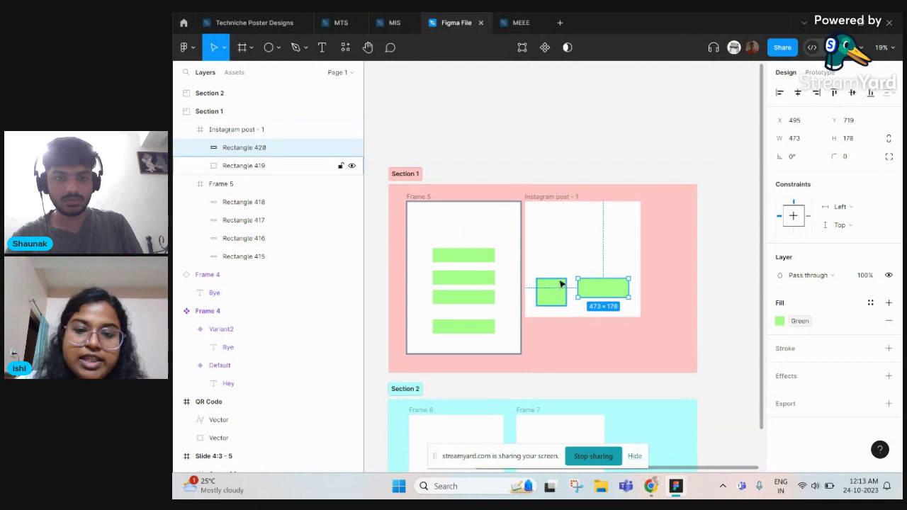
pyautogui.click(577, 265)
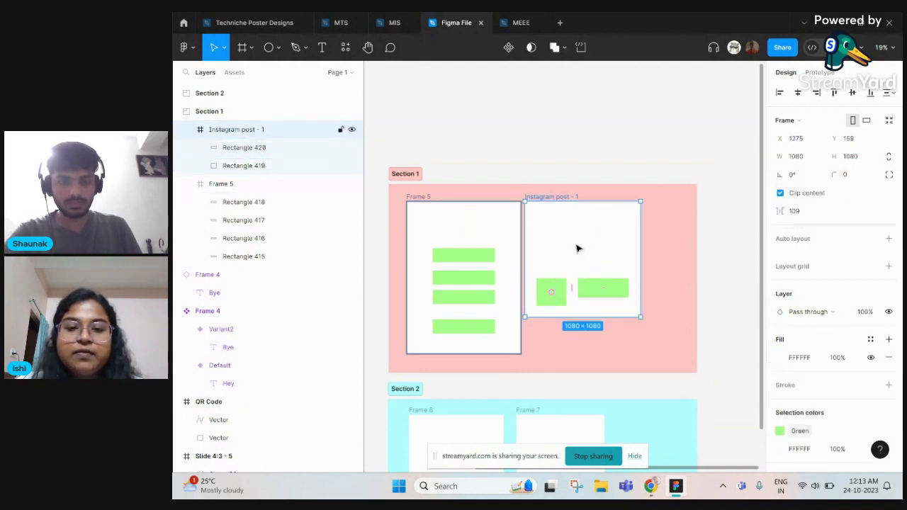
pyautogui.scroll(3, 503, 249)
pyautogui.click(489, 262)
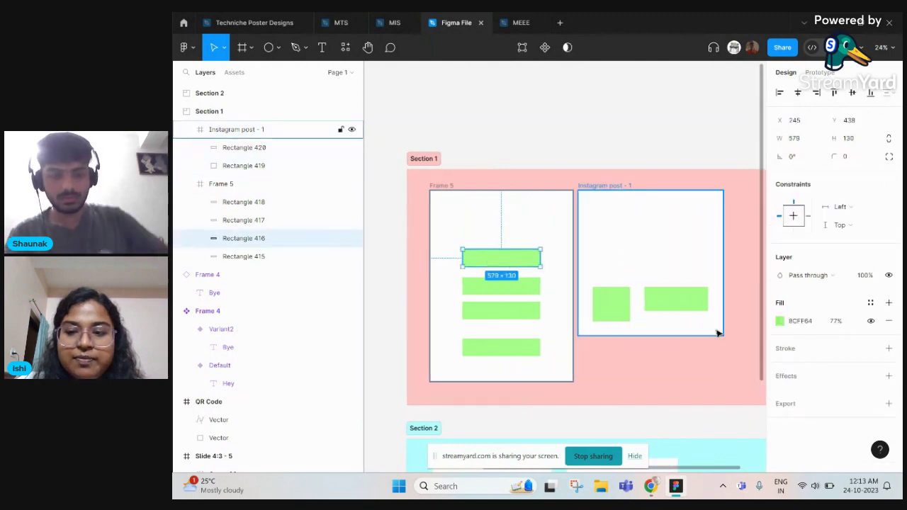
pyautogui.click(780, 321)
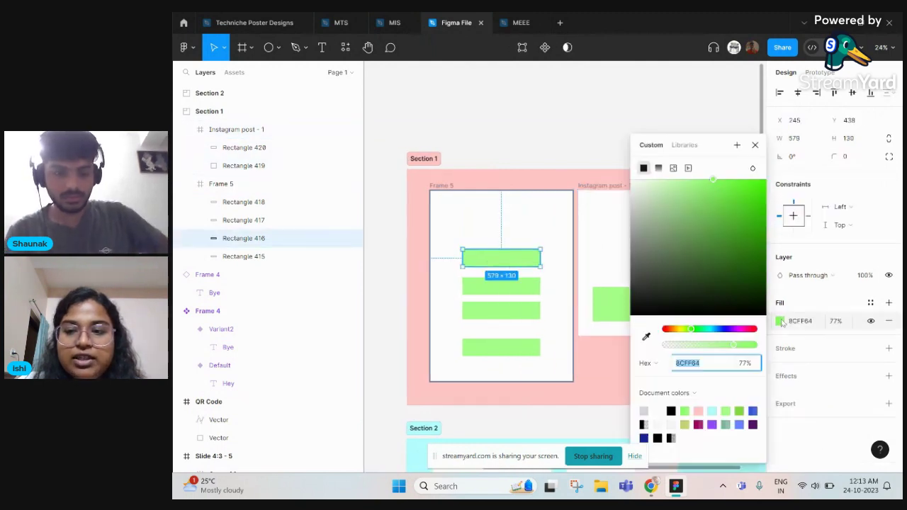
pyautogui.click(658, 168)
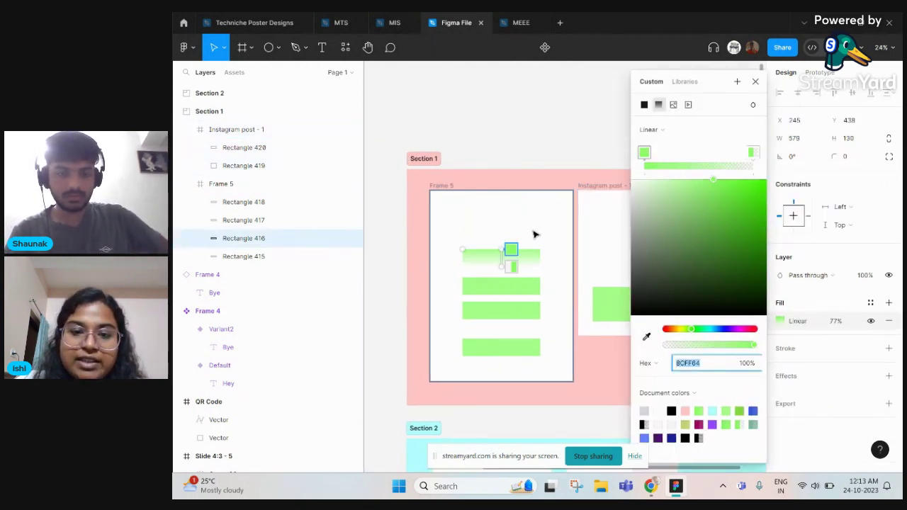
# Set the end stop of the top bar's linear gradient to turquoise 64FFE3 at 100% opacity
pyautogui.click(753, 151)
pyautogui.click(709, 330)
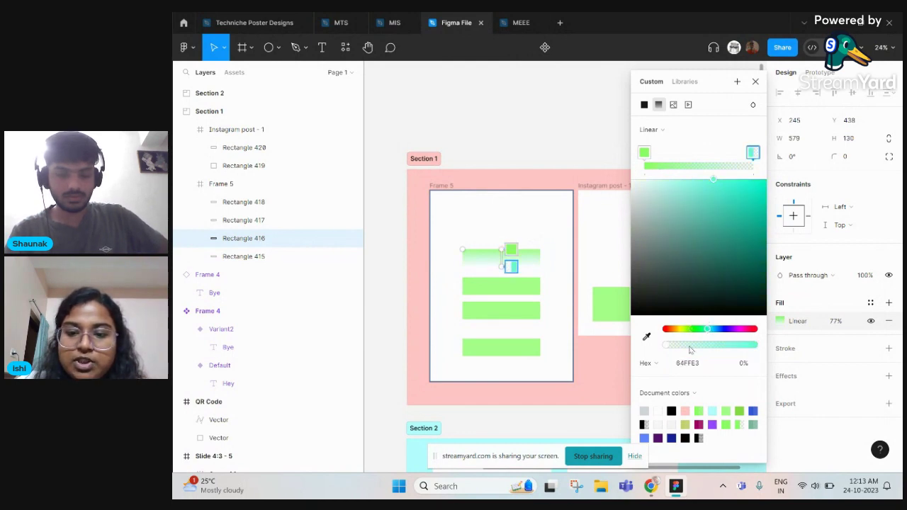
pyautogui.moveTo(667, 345); pyautogui.dragTo(756, 345)
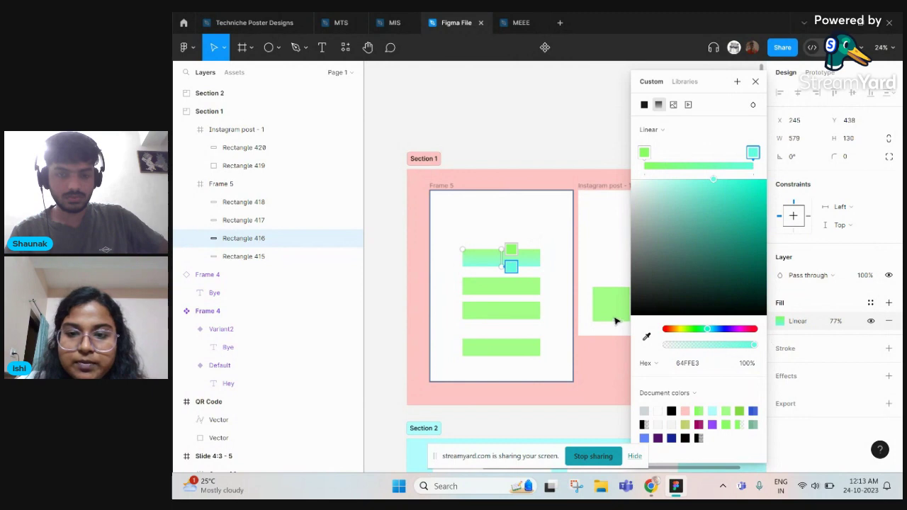
# Save the top bar's green-to-turquoise linear gradient as a color style named Green blue grad
pyautogui.click(738, 83)
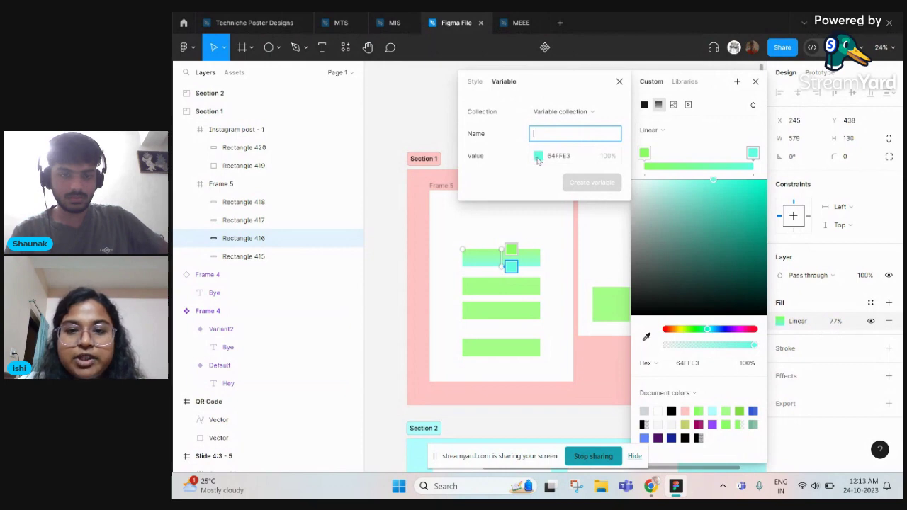
pyautogui.click(475, 82)
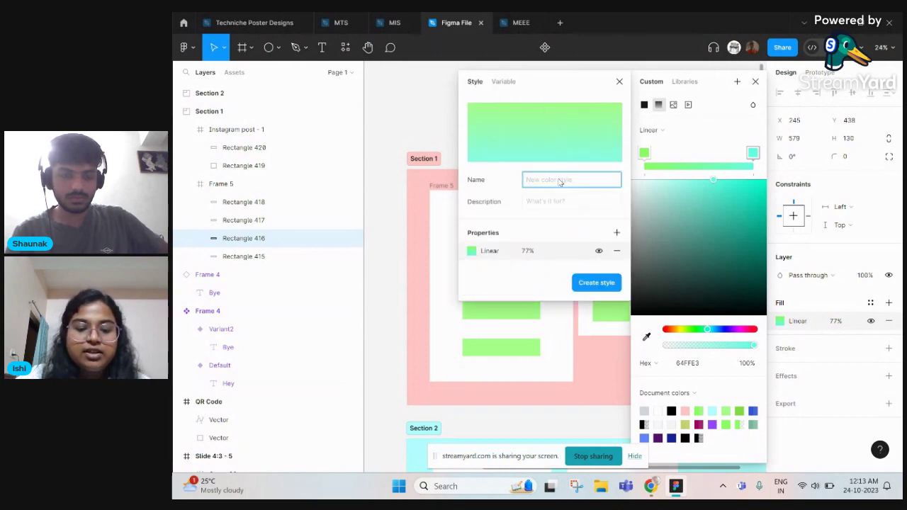
pyautogui.write('Green blue grad')
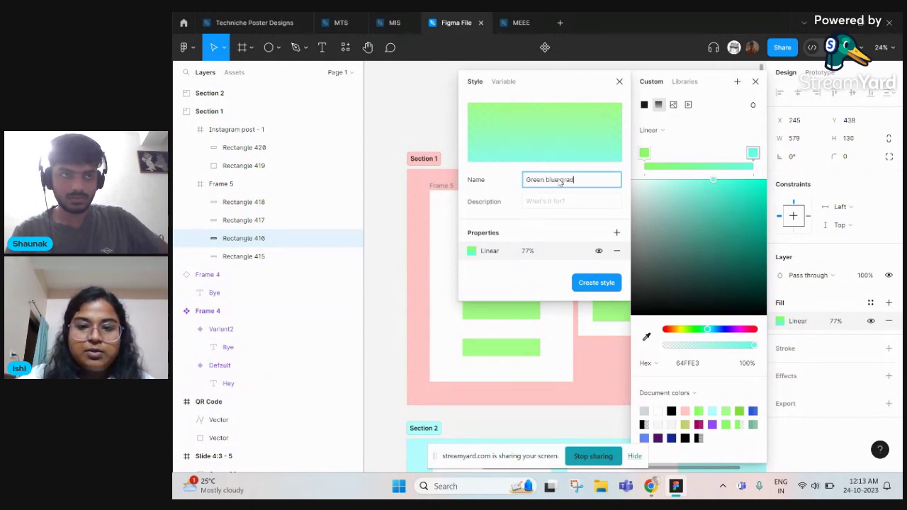
pyautogui.click(596, 283)
# Draw an ellipse about 422 × 417 above the green shapes in the Instagram post frame and apply the Green blue grad style to it
pyautogui.hscroll(4, 540, 317)
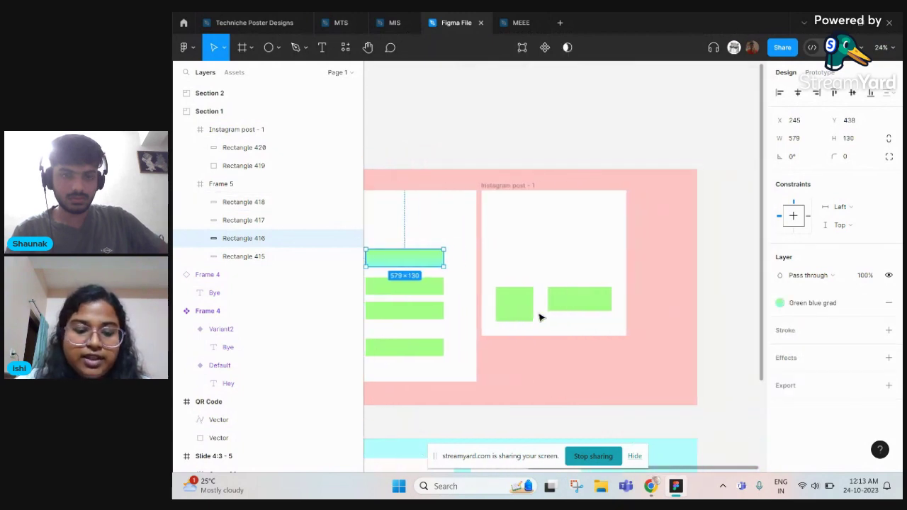
pyautogui.press('o')
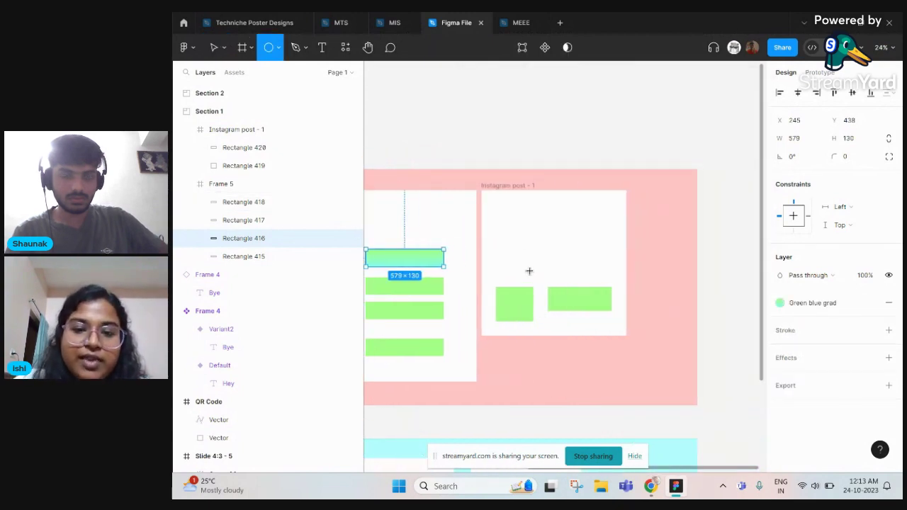
pyautogui.moveTo(510, 212); pyautogui.dragTo(568, 268)
pyautogui.click(780, 321)
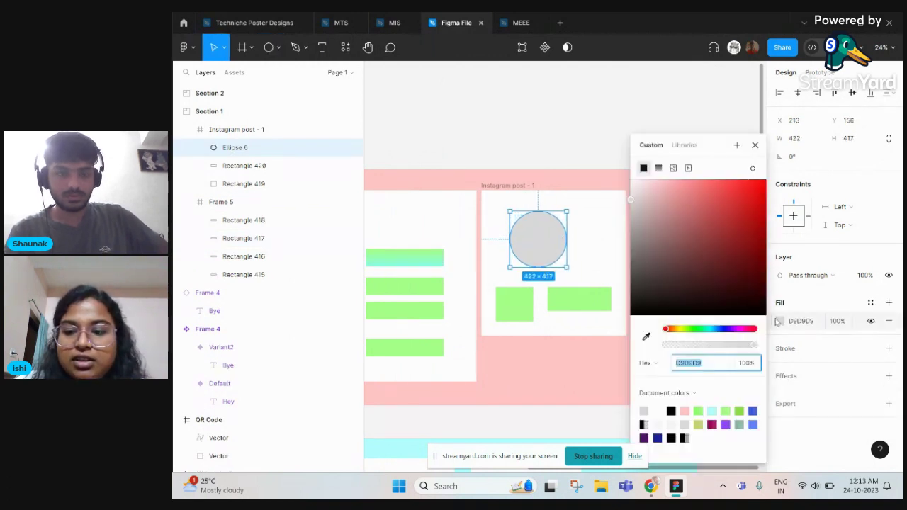
pyautogui.click(685, 145)
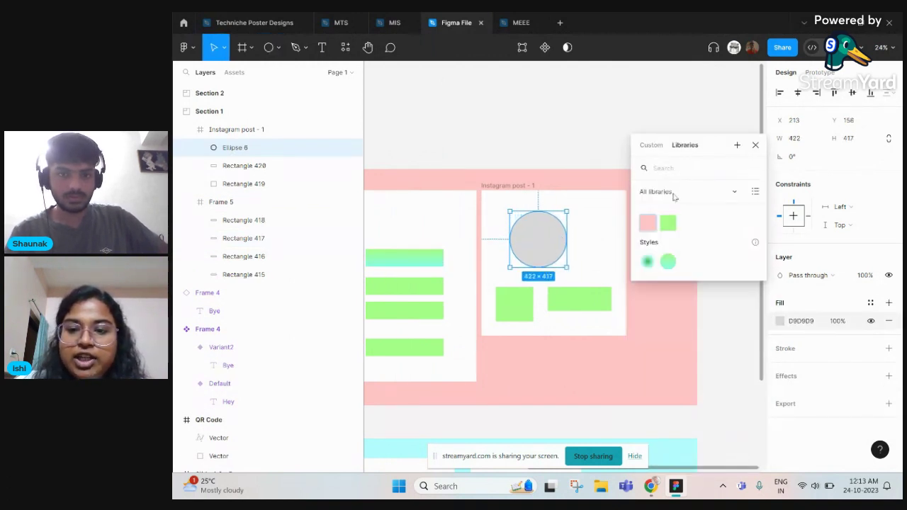
pyautogui.click(668, 261)
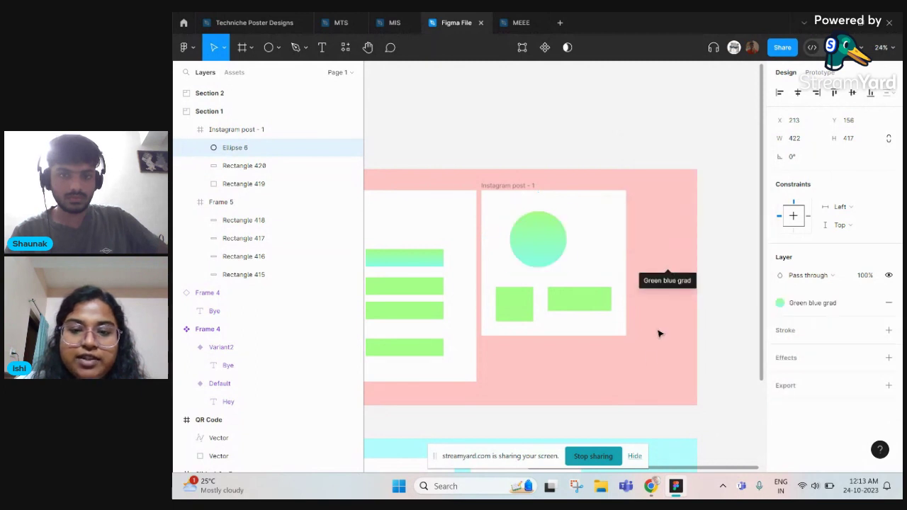
# Apply the saved Green blue gradient color style to the bottom bar in Frame 5
pyautogui.scroll(-2, 570, 268)
pyautogui.hscroll(-3, 570, 268)
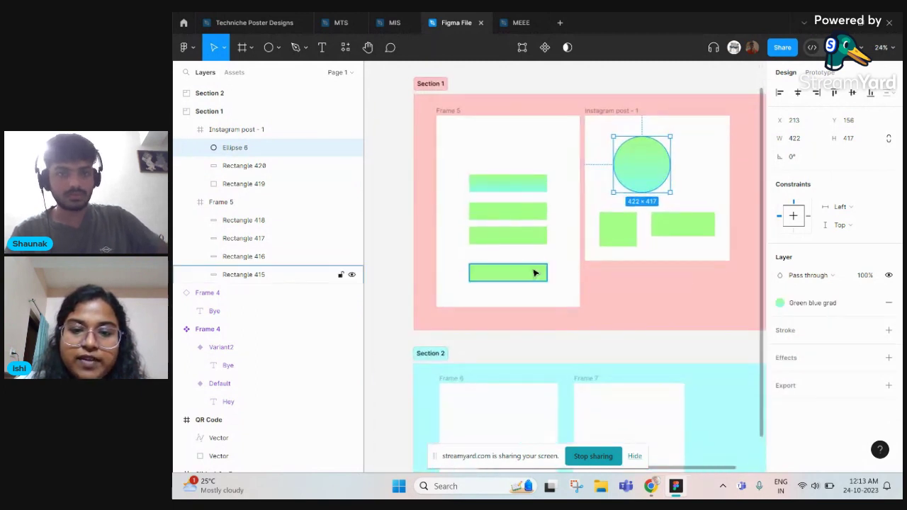
pyautogui.click(534, 272)
pyautogui.click(780, 322)
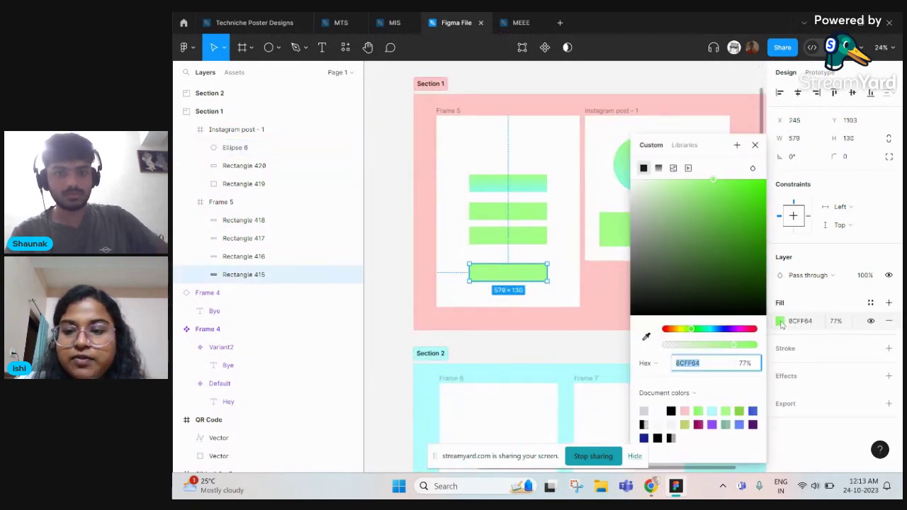
pyautogui.click(682, 146)
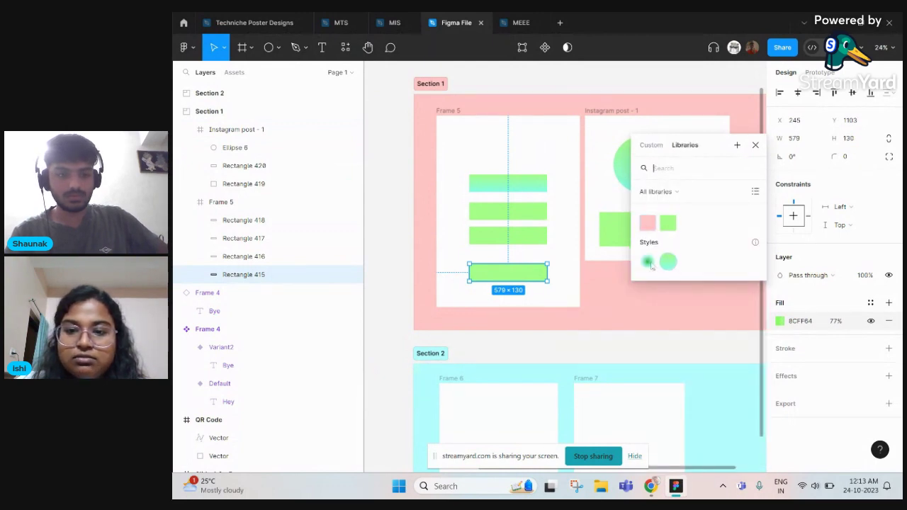
pyautogui.click(647, 261)
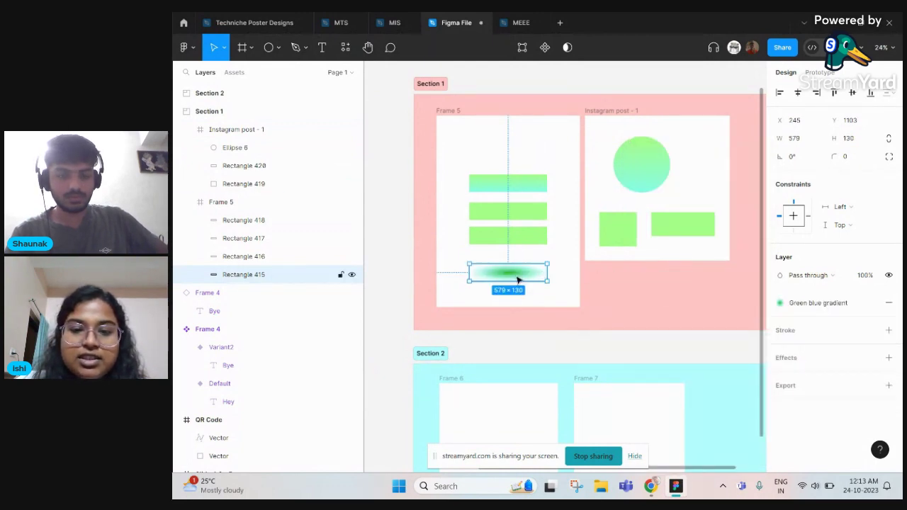
# Change the third bar's fill in Frame 5 to the saved Green blue grad color style
pyautogui.scroll(3, 516, 279)
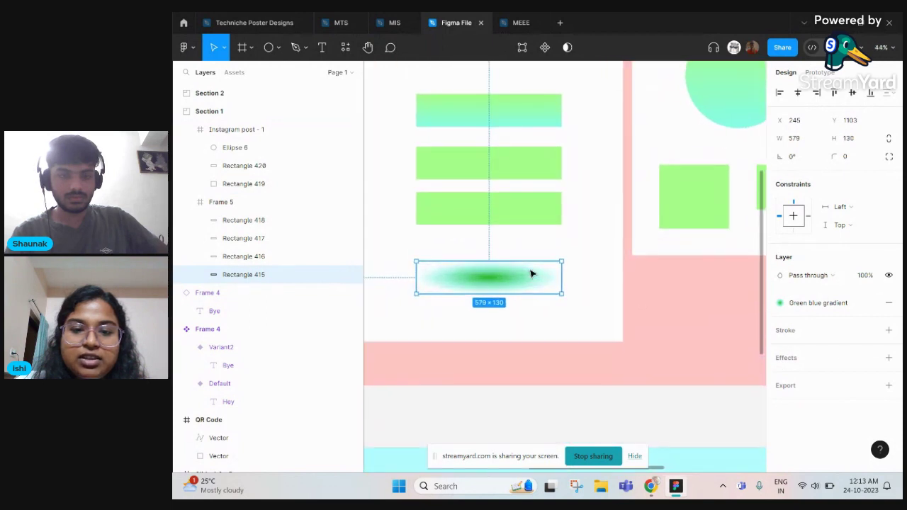
pyautogui.click(536, 210)
pyautogui.click(791, 326)
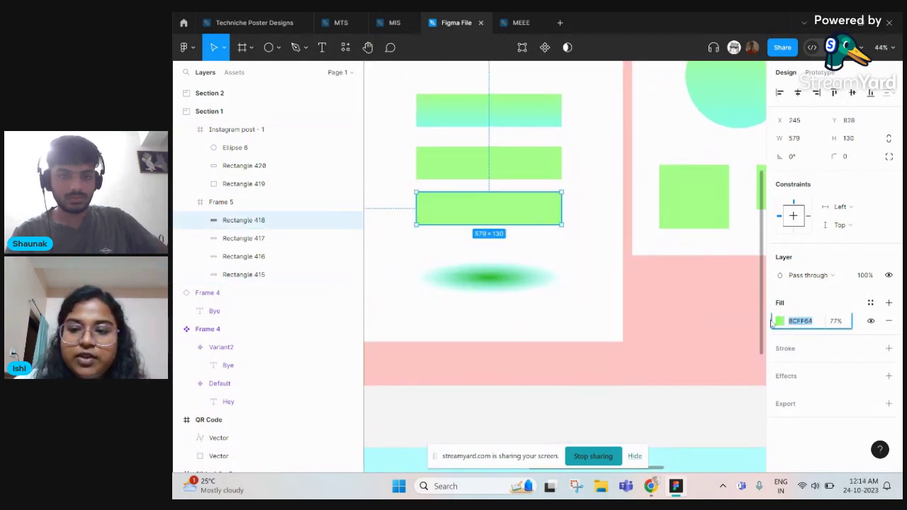
pyautogui.click(778, 322)
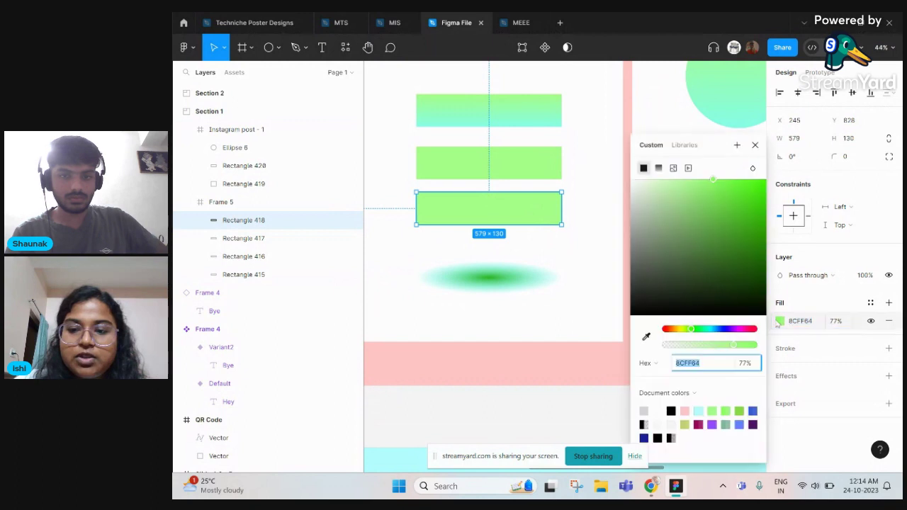
pyautogui.click(658, 168)
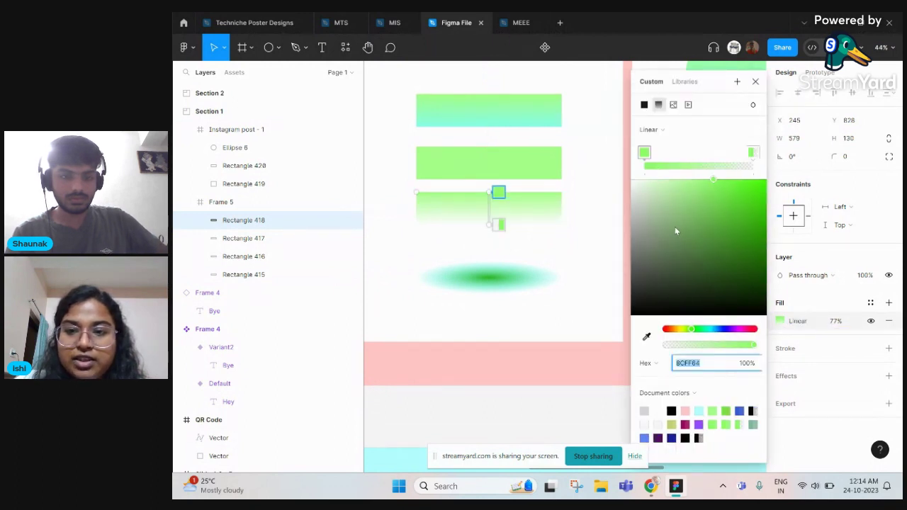
pyautogui.click(685, 82)
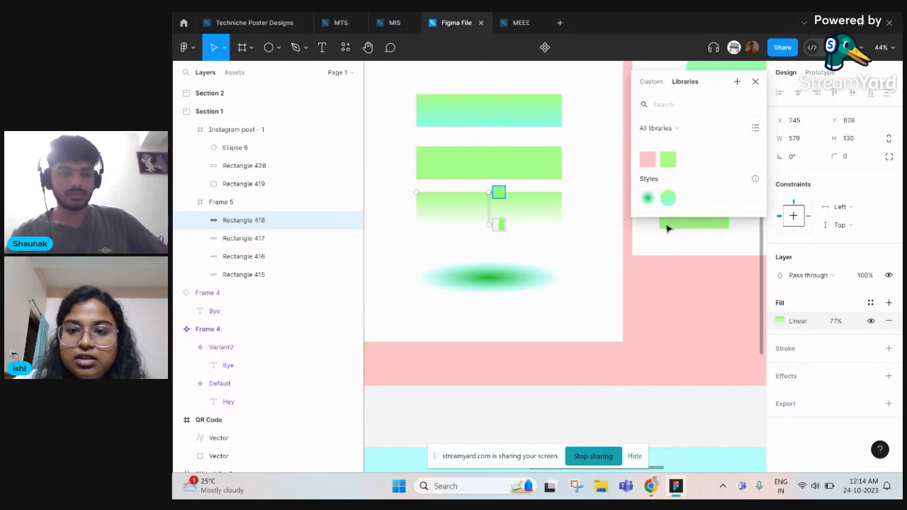
pyautogui.click(668, 197)
pyautogui.keyDown('ctrl'); pyautogui.scroll(-3, 628, 348); pyautogui.keyUp('ctrl')
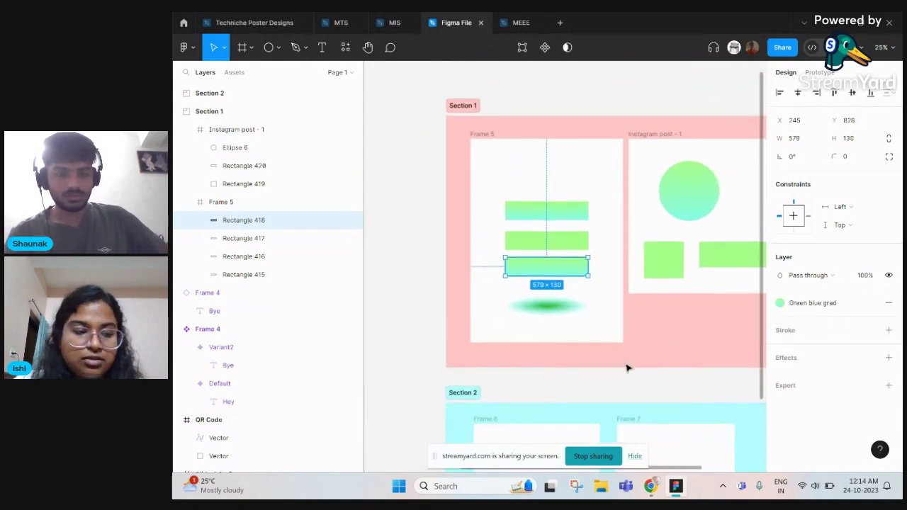
# Move the upper three bars of Frame 5 toward its top edge, evenly spaced at about Y 122, 320 and 518
pyautogui.click(549, 357)
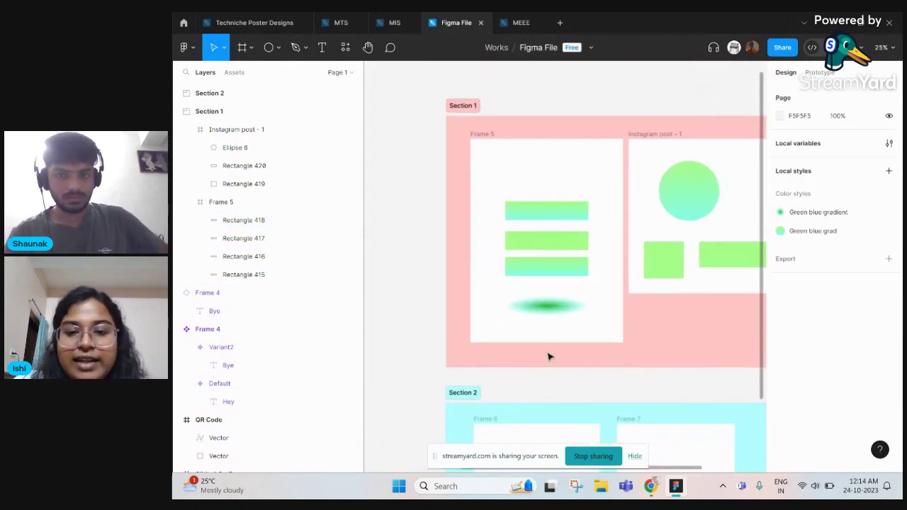
pyautogui.hscroll(5, 549, 356)
pyautogui.keyDown('ctrl'); pyautogui.scroll(-2, 548, 357); pyautogui.keyUp('ctrl')
pyautogui.hscroll(-5, 548, 357)
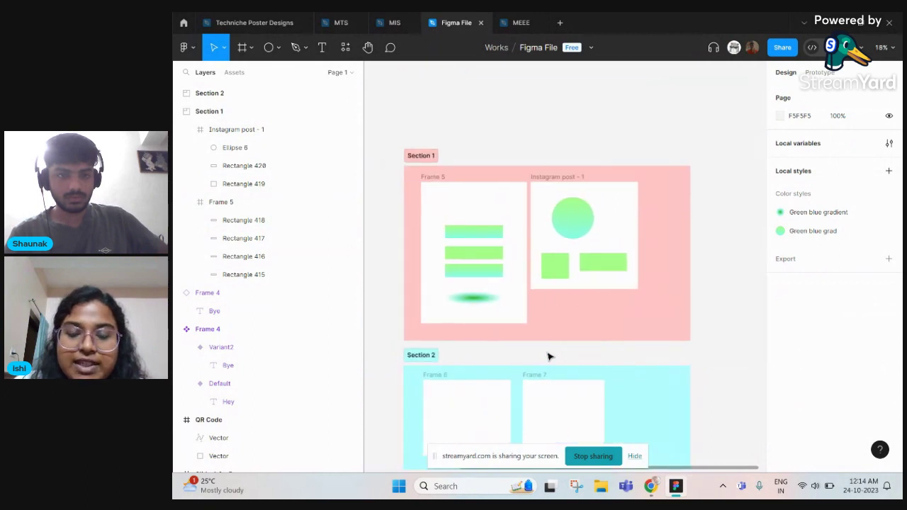
pyautogui.keyDown('ctrl'); pyautogui.scroll(3, 562, 264); pyautogui.keyUp('ctrl')
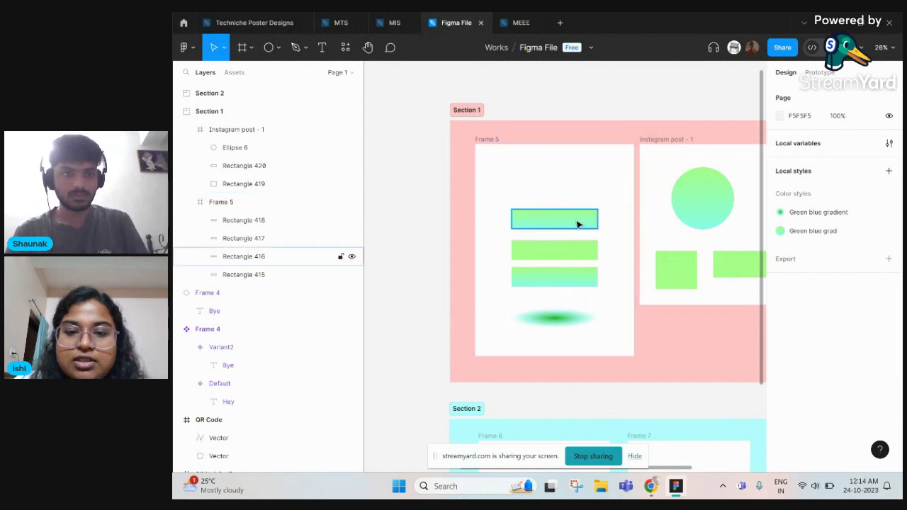
pyautogui.moveTo(573, 215); pyautogui.dragTo(569, 177)
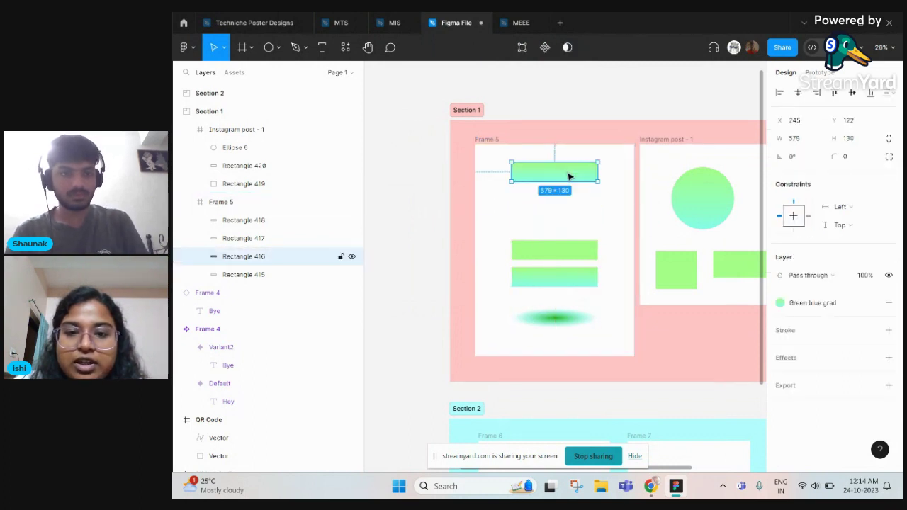
pyautogui.moveTo(569, 251); pyautogui.dragTo(564, 202)
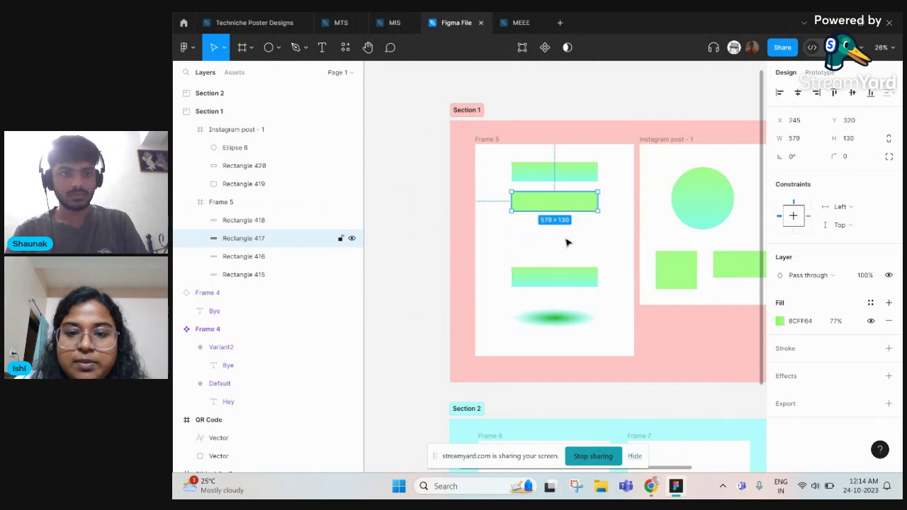
pyautogui.moveTo(570, 277); pyautogui.dragTo(567, 233)
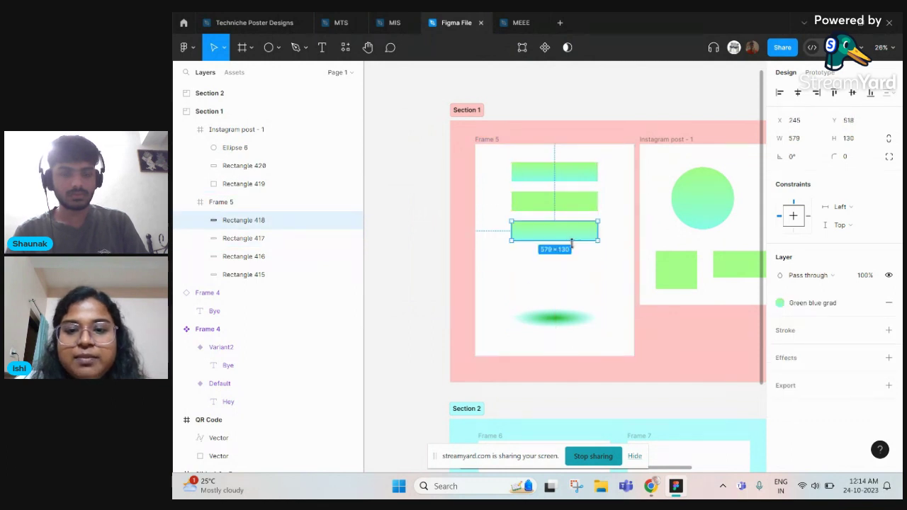
# Group the three upper bars in Frame 5
pyautogui.click(583, 260)
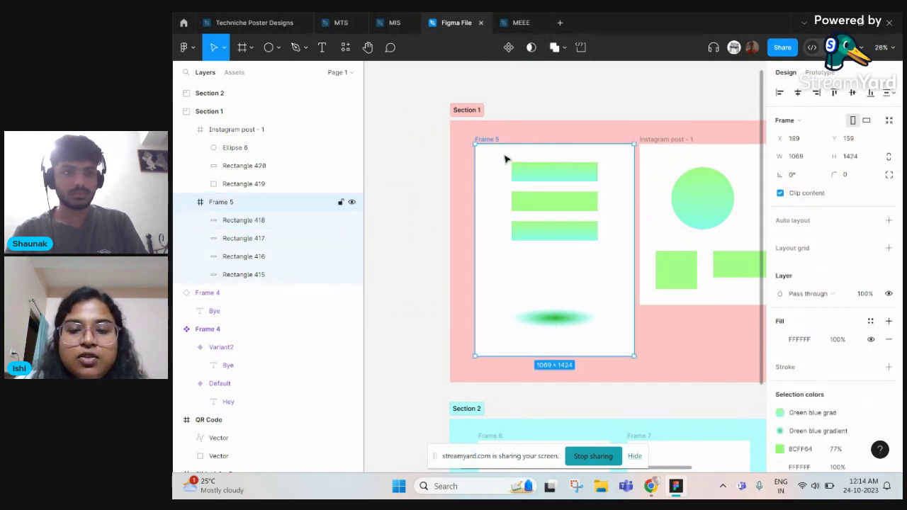
pyautogui.moveTo(504, 156); pyautogui.dragTo(581, 225)
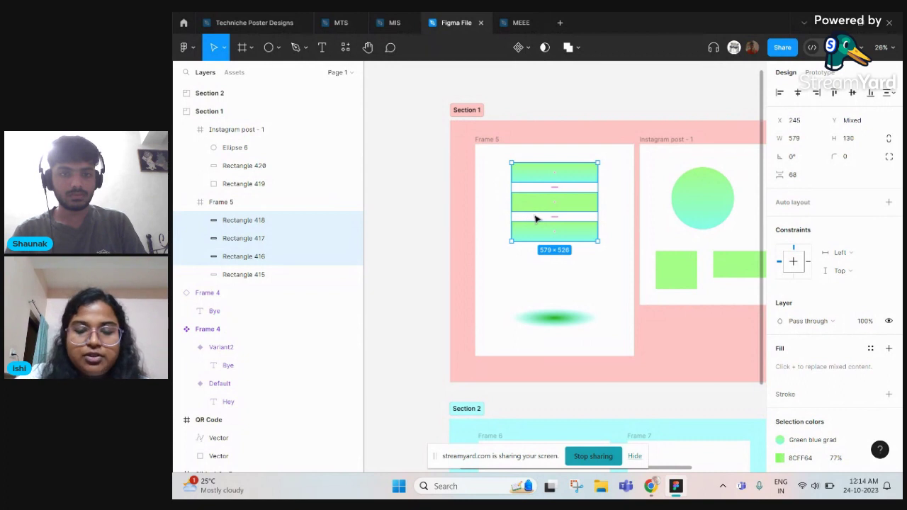
pyautogui.hotkey('ctrl', 'g')
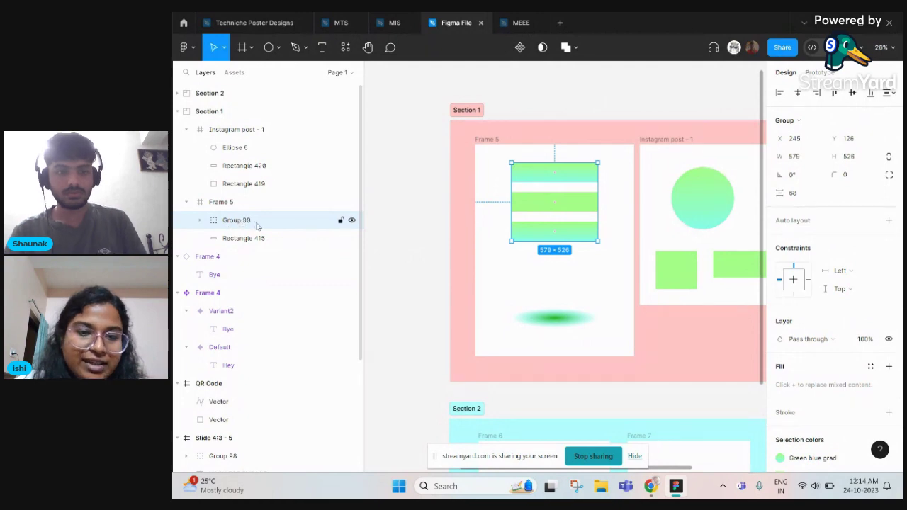
# Move the group of three bars slightly upward in Frame 5 to about Y 99
pyautogui.click(433, 290)
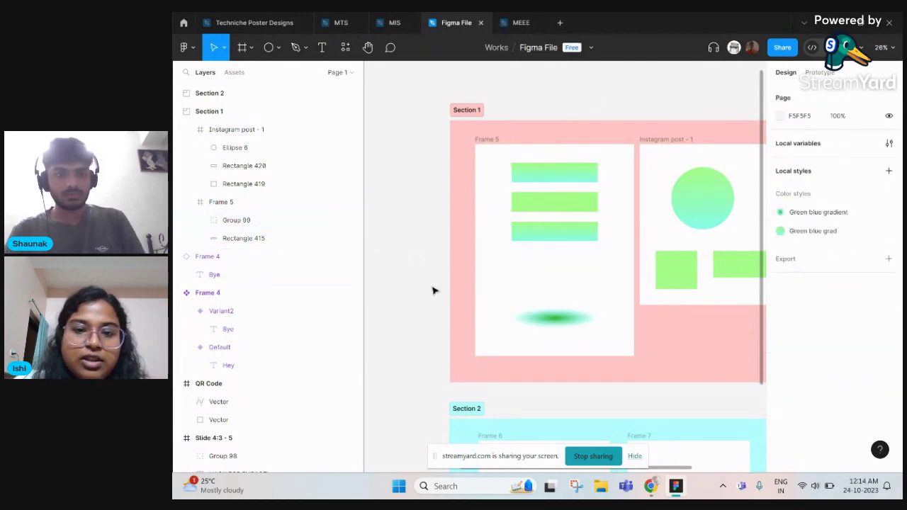
pyautogui.click(557, 226)
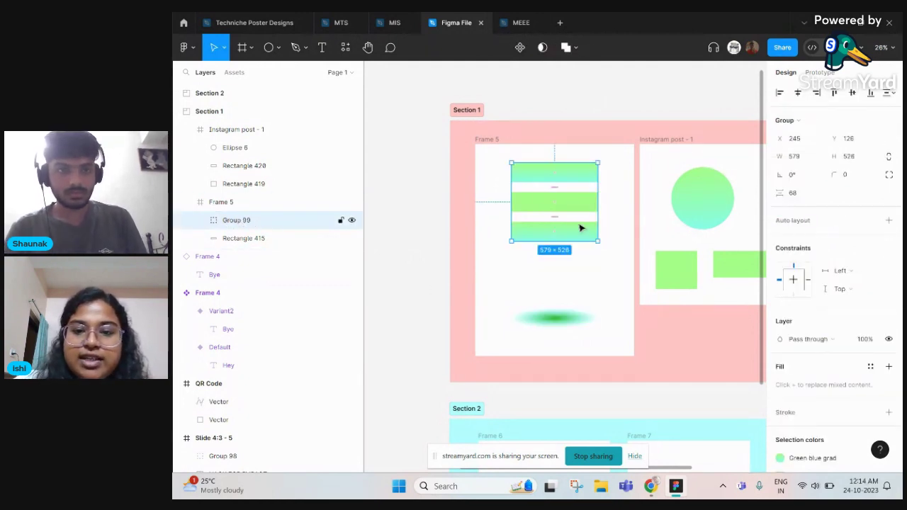
pyautogui.moveTo(585, 231)
pyautogui.mouseDown()
pyautogui.moveTo(518, 273)
pyautogui.moveTo(600, 229)
pyautogui.moveTo(545, 247)
pyautogui.moveTo(584, 222)
pyautogui.mouseUp()
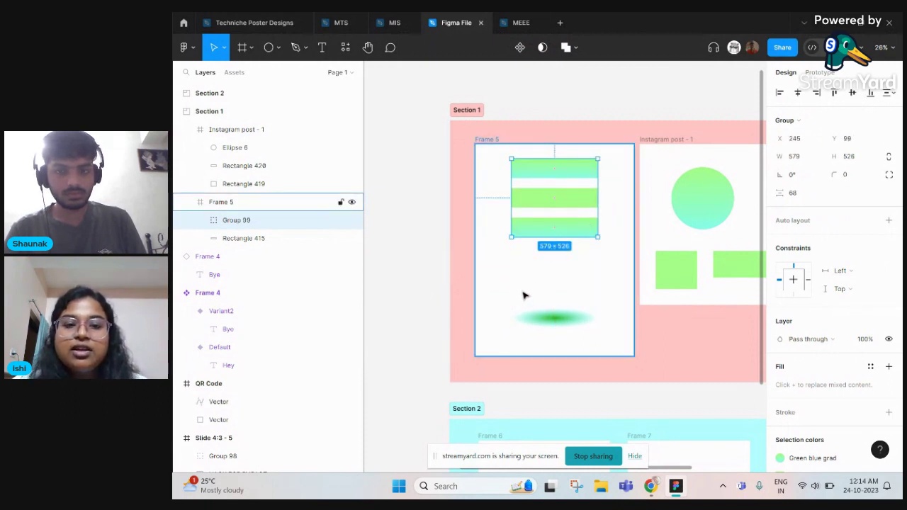
pyautogui.click(631, 117)
# Ungroup the three bars in Frame 5
pyautogui.click(586, 216)
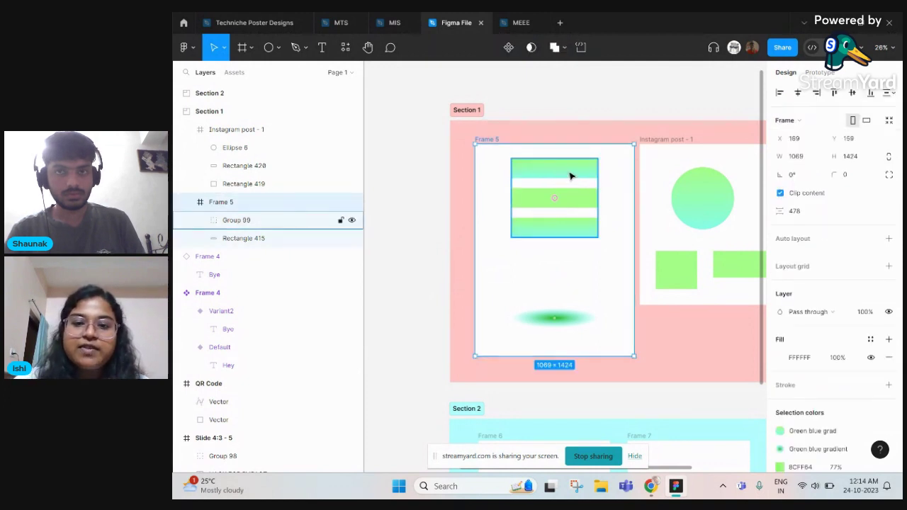
pyautogui.click(571, 176)
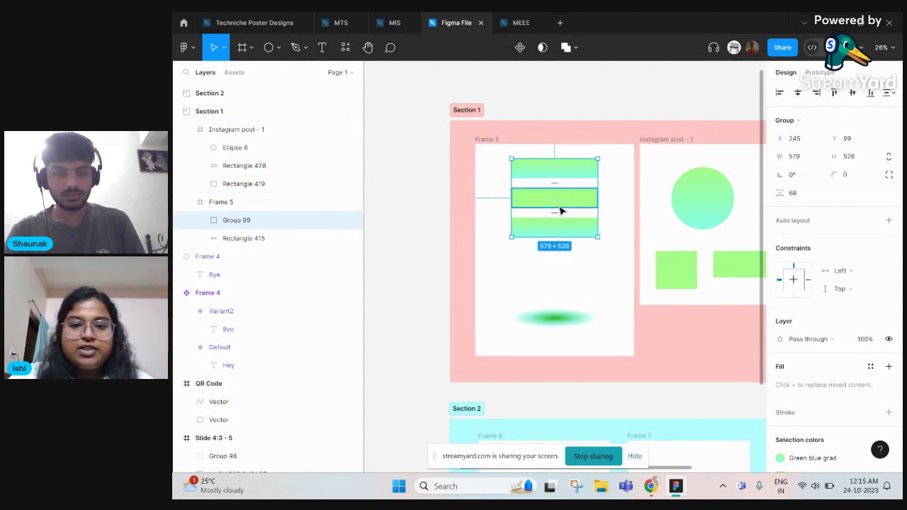
pyautogui.hotkey('ctrl', 'shift', 'g')
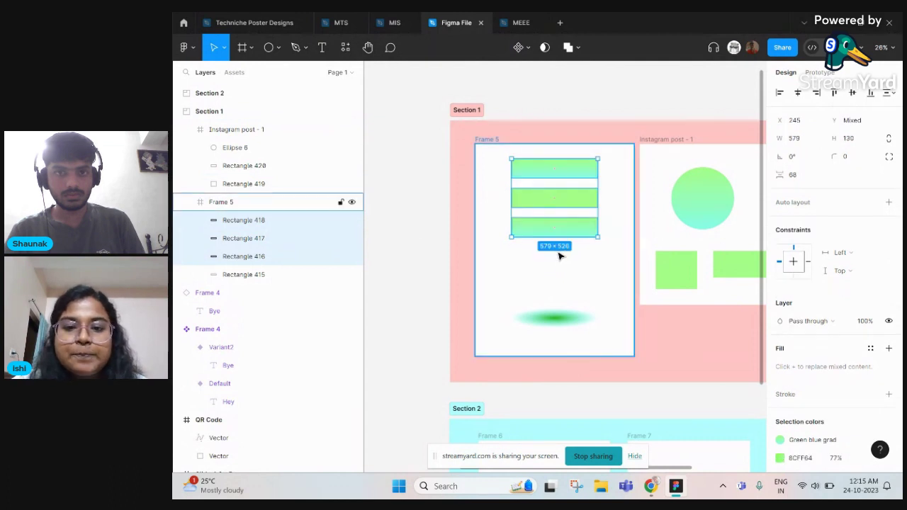
# Apply auto layout to the three upper bars in Frame 5
pyautogui.click(501, 159)
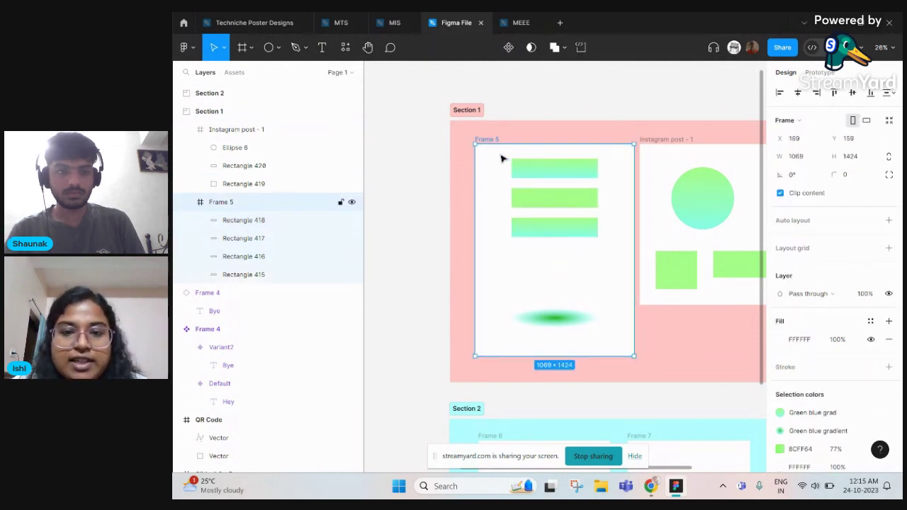
pyautogui.moveTo(501, 159); pyautogui.dragTo(617, 284)
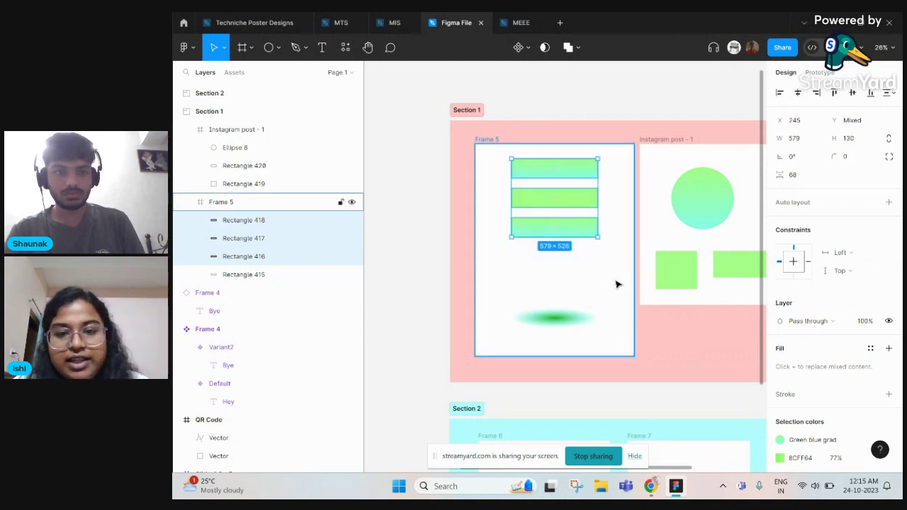
pyautogui.hotkey('shift', 'a')
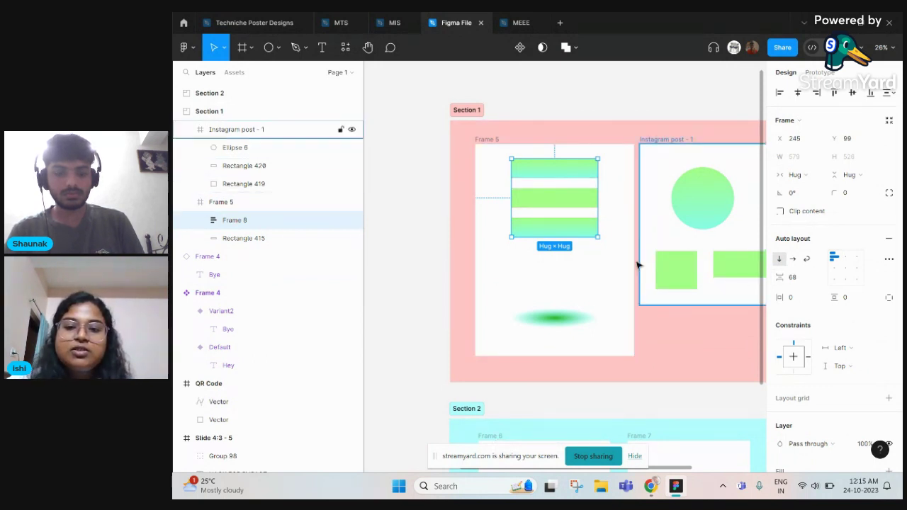
# Widen the spacing between the three auto-layout bars in Frame 5 to 151
pyautogui.click(556, 184)
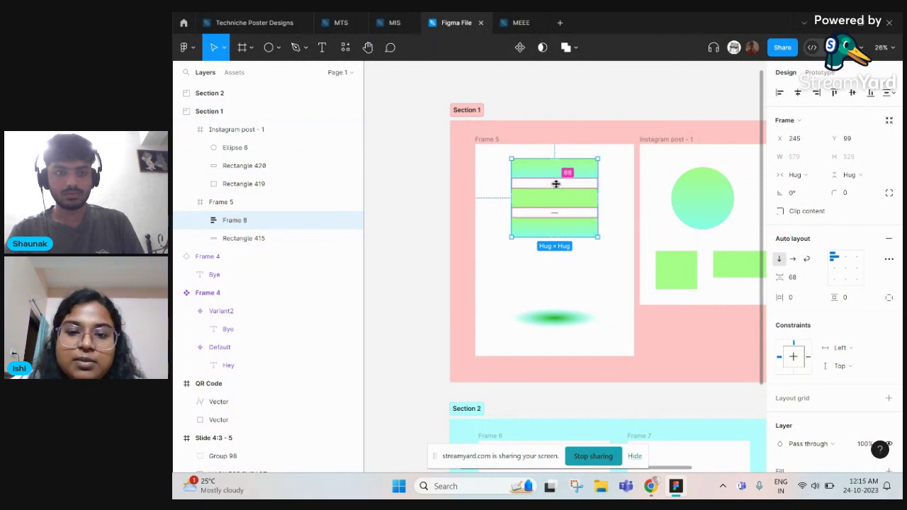
pyautogui.click(556, 184)
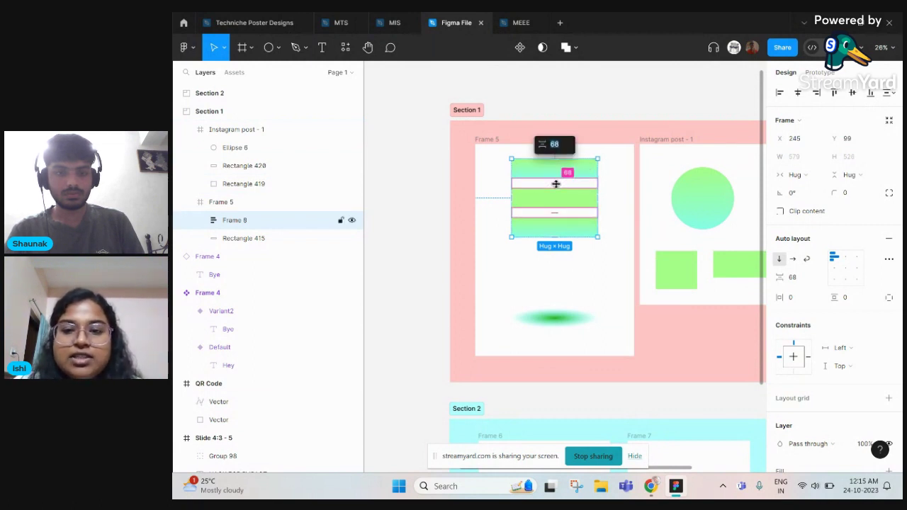
pyautogui.moveTo(556, 184)
pyautogui.mouseDown()
pyautogui.moveTo(557, 198)
pyautogui.moveTo(556, 189)
pyautogui.mouseUp()
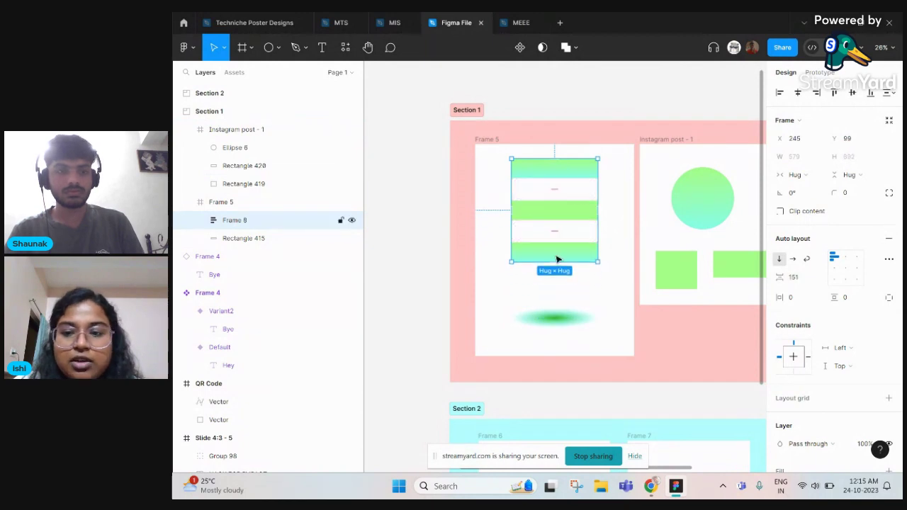
# Move the radial-gradient bar, Rectangle 415, out of Frame 5 into the Section 1 area just below it
pyautogui.doubleClick(569, 321)
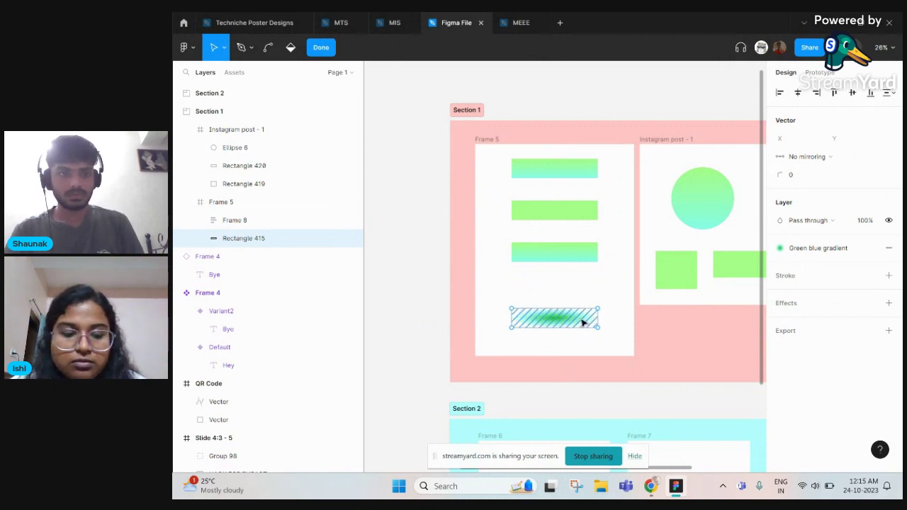
pyautogui.press('Escape')
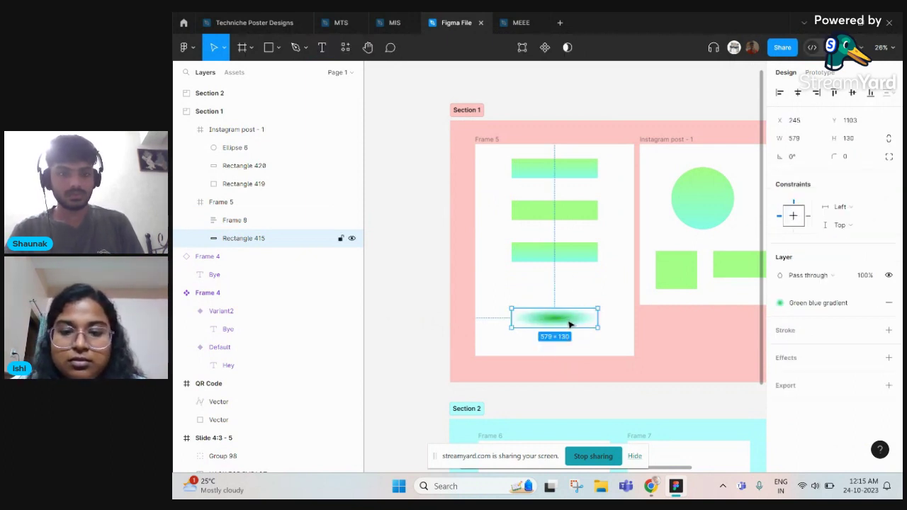
pyautogui.moveTo(569, 324); pyautogui.dragTo(571, 376)
# Stretch auto-layout Frame 8 to a height of about 1213 and try Auto spacing before restoring the 151 gap
pyautogui.click(573, 232)
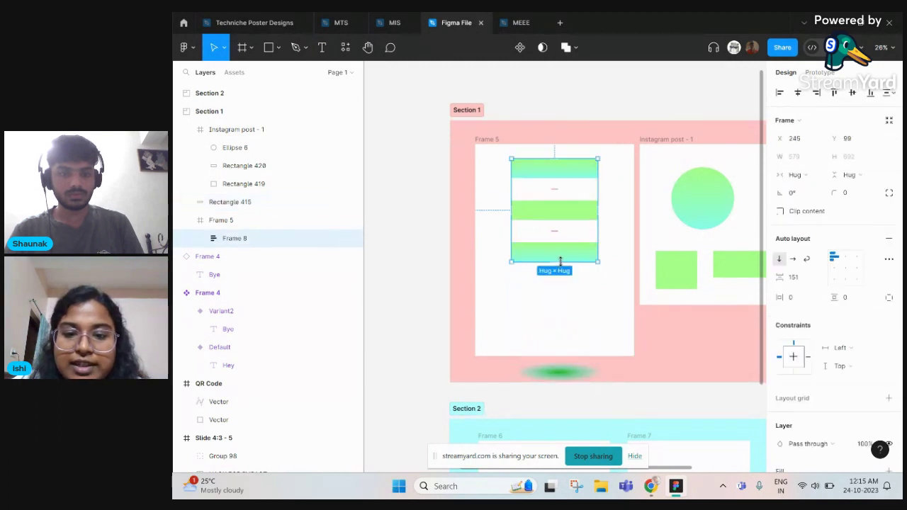
pyautogui.moveTo(556, 261); pyautogui.dragTo(559, 339)
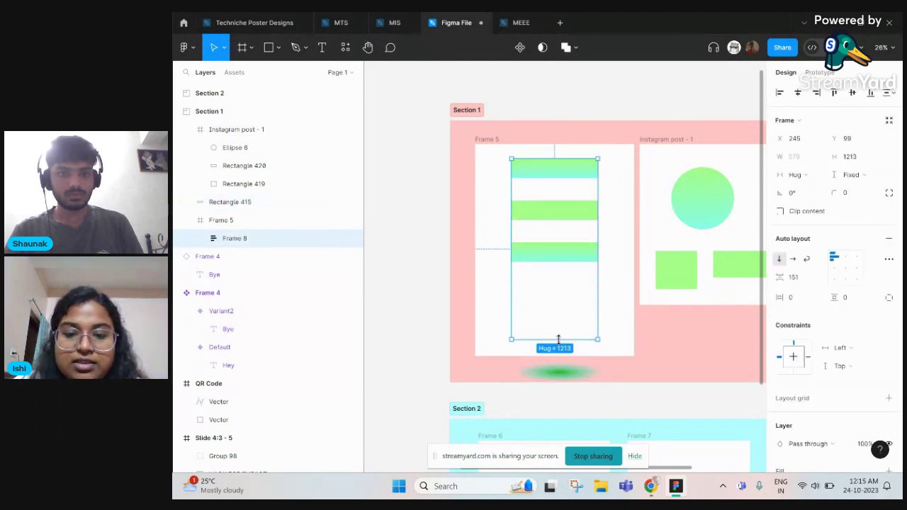
pyautogui.doubleClick(834, 273)
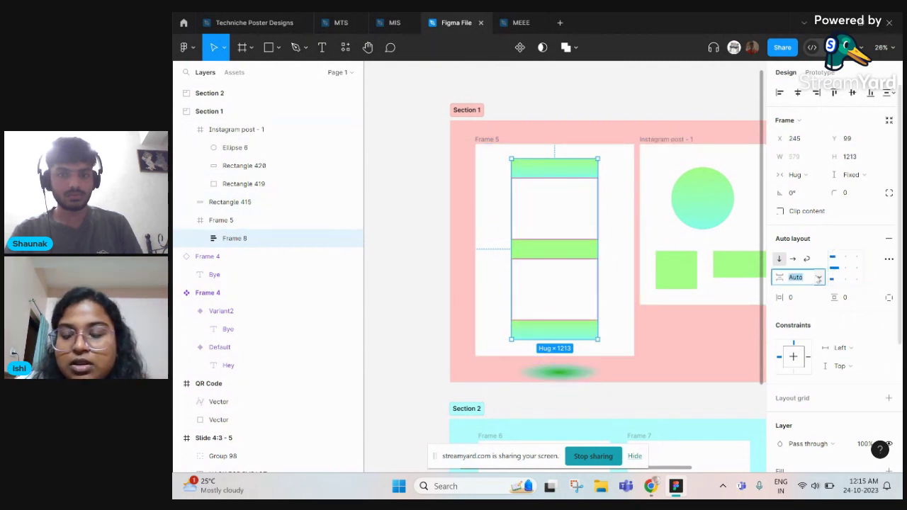
pyautogui.click(820, 278)
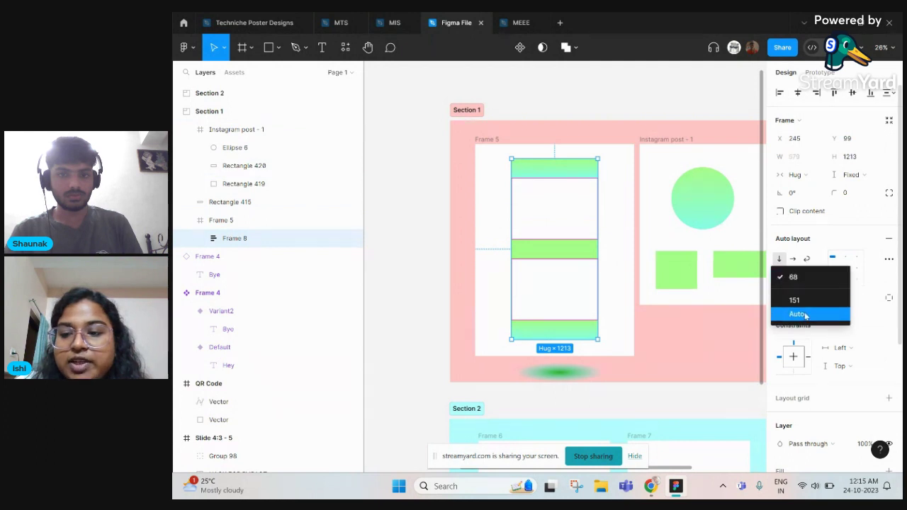
pyautogui.click(810, 299)
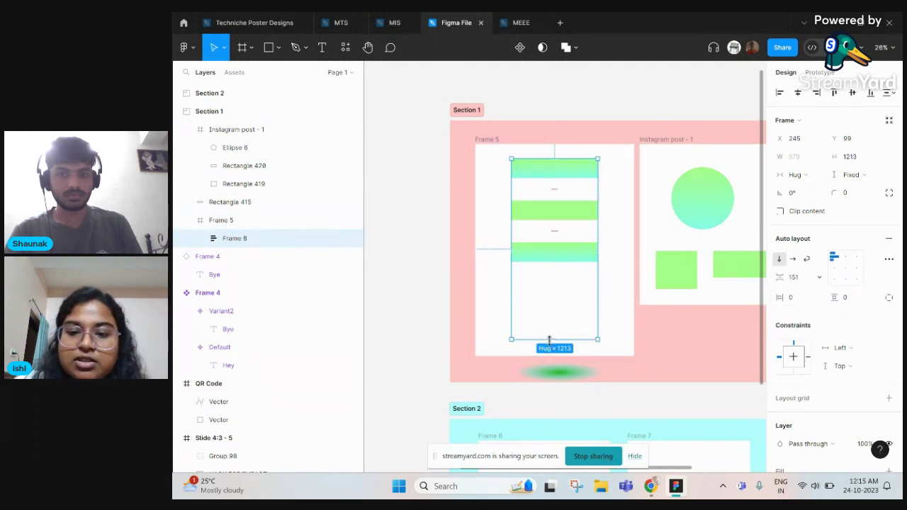
# Set the bar spacing in Frame 8 to Auto and shorten the frame to a height of about 1149
pyautogui.click(821, 278)
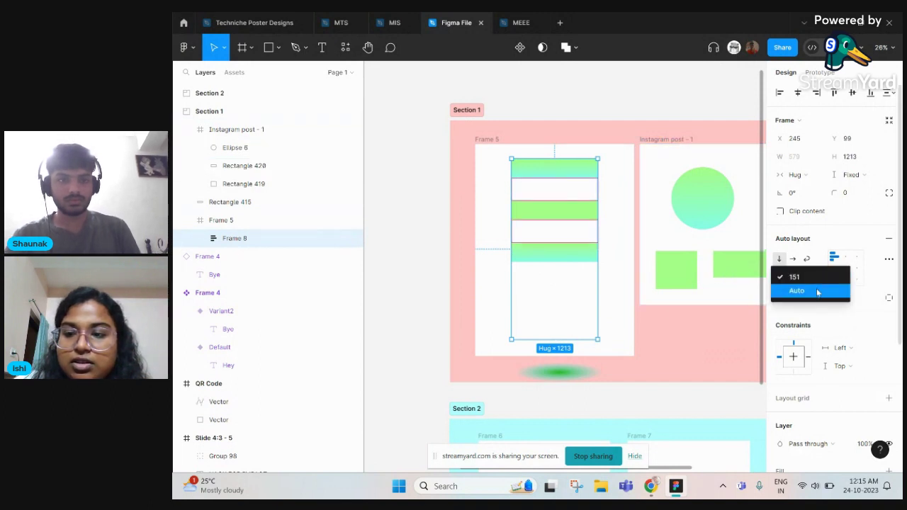
pyautogui.click(817, 292)
pyautogui.moveTo(553, 340)
pyautogui.mouseDown()
pyautogui.moveTo(554, 258)
pyautogui.moveTo(561, 331)
pyautogui.mouseUp()
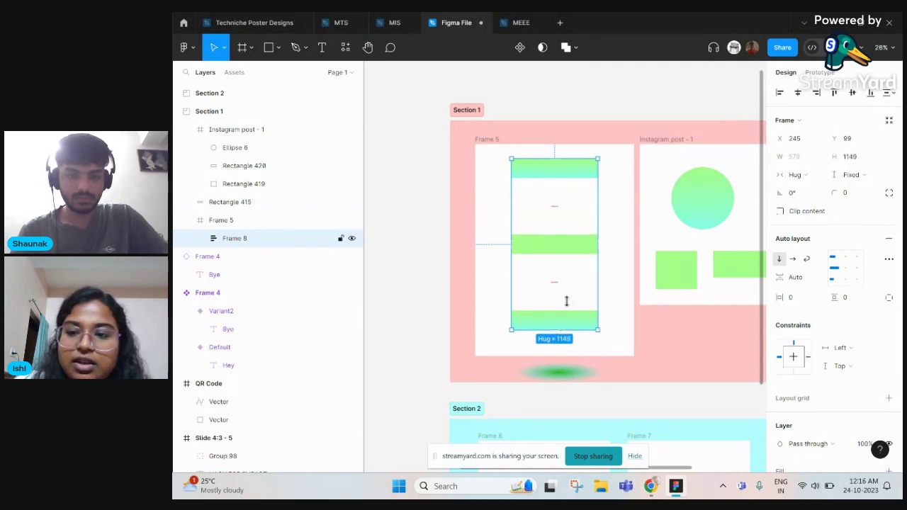
# Switch Frame 8 to a horizontal layout and move it out of Frame 5 so it overlaps the upper edge of Section 1
pyautogui.click(793, 260)
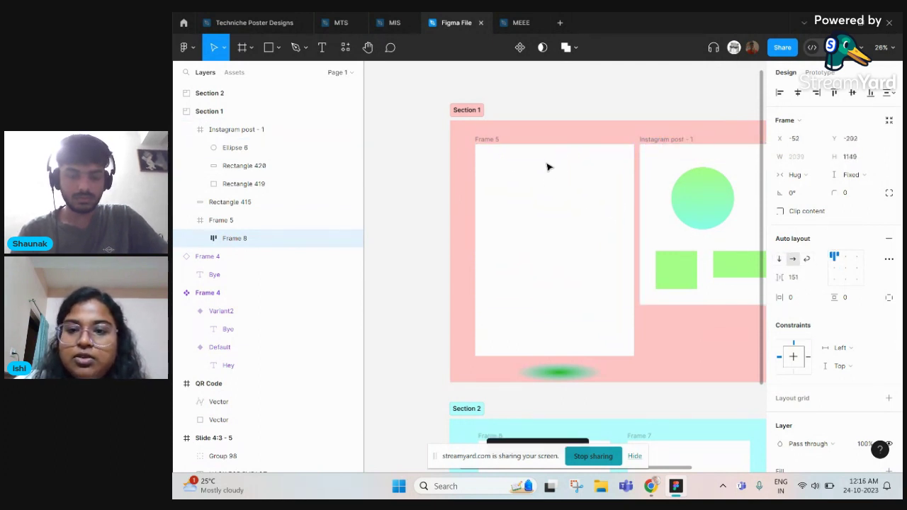
pyautogui.moveTo(546, 167); pyautogui.dragTo(543, 137)
pyautogui.scroll(-2, 543, 137)
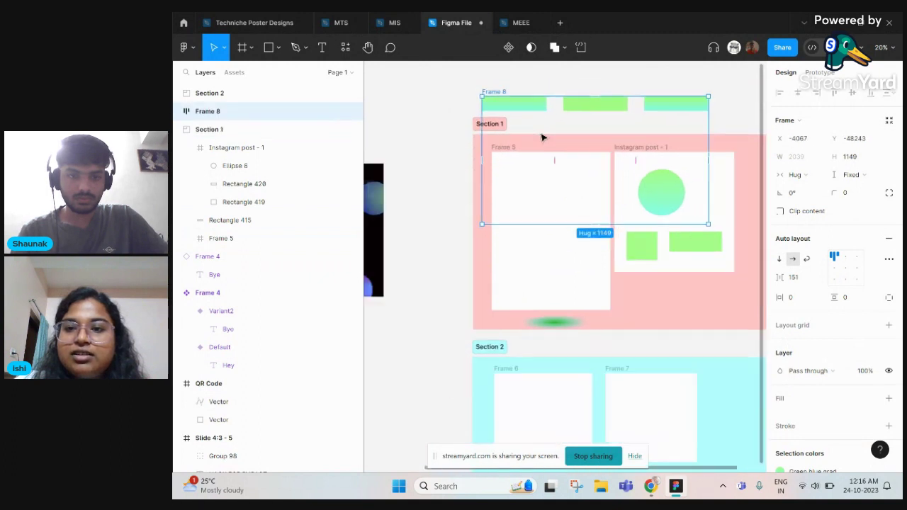
pyautogui.scroll(-1, 543, 138)
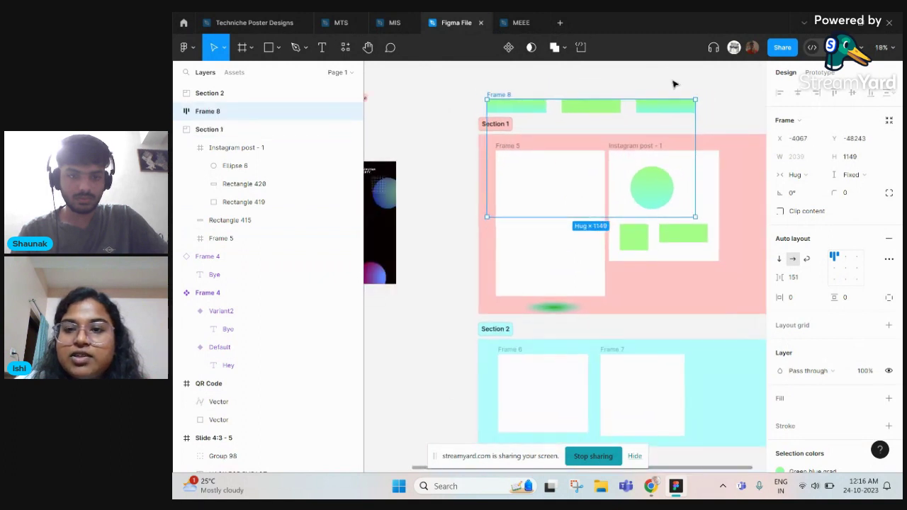
# Return Frame 8 to a vertical layout with Auto spacing and place it over Frame 5
pyautogui.click(779, 259)
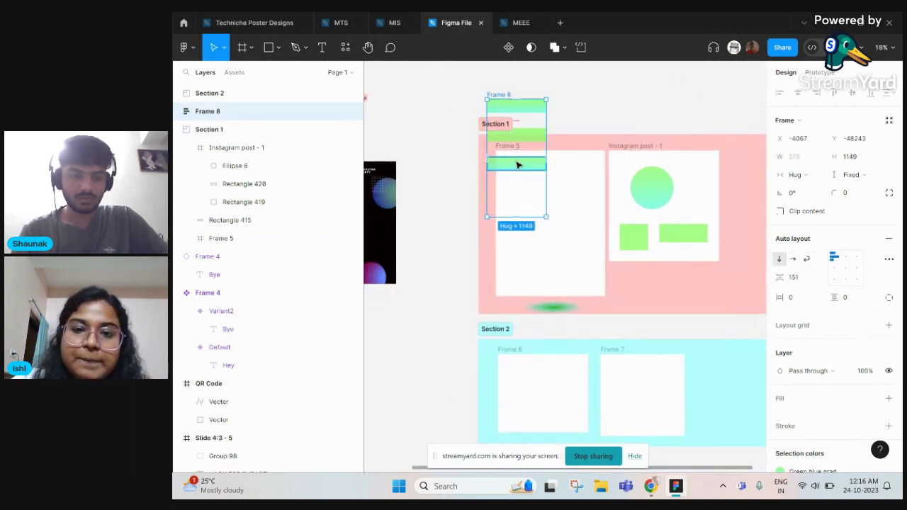
pyautogui.moveTo(518, 165); pyautogui.dragTo(569, 243)
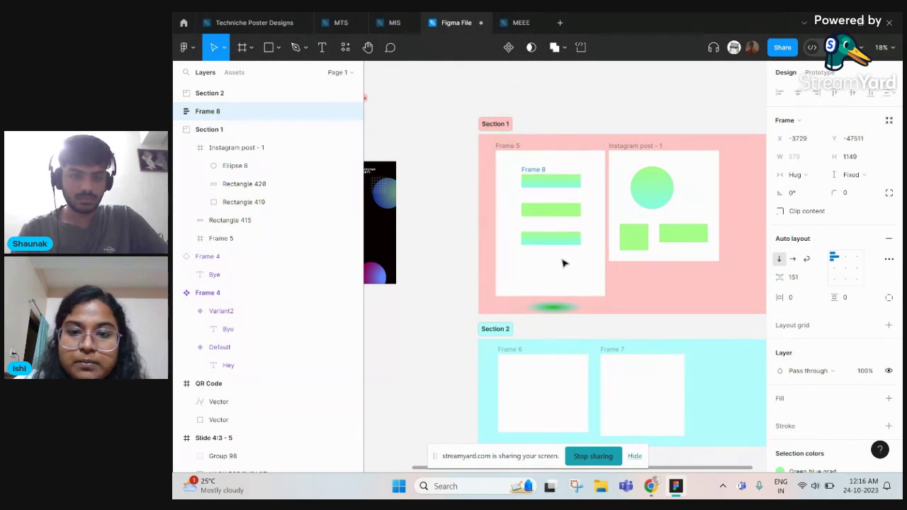
pyautogui.doubleClick(834, 268)
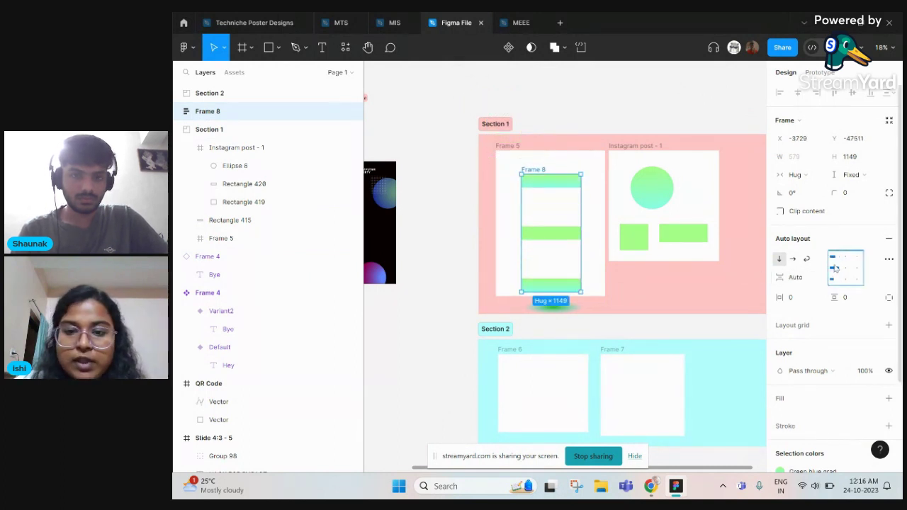
pyautogui.click(606, 146)
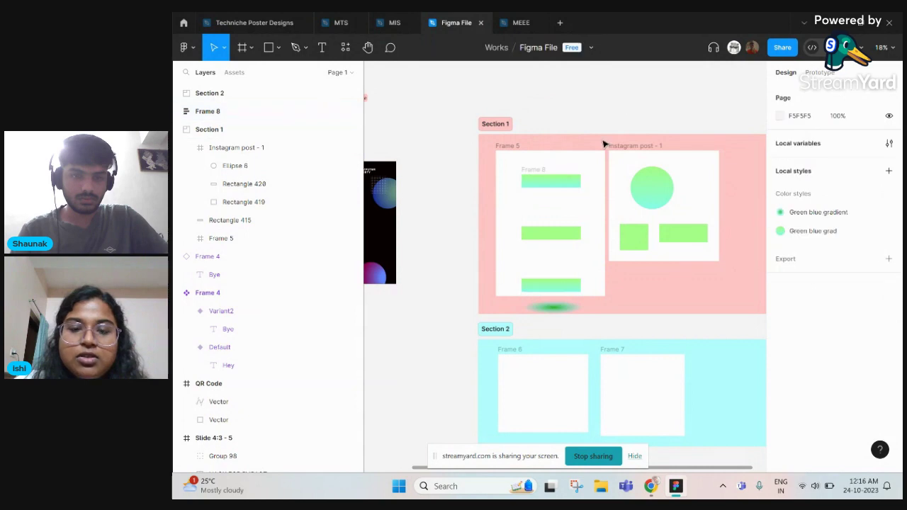
# Add the text "Hello" on the empty canvas above Section 1
pyautogui.scroll(2, 603, 143)
pyautogui.scroll(1, 547, 262)
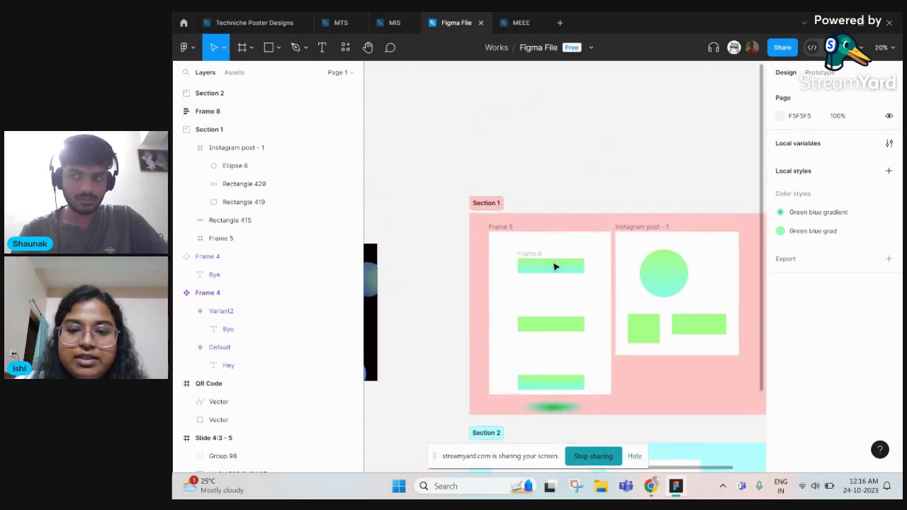
pyautogui.click(317, 52)
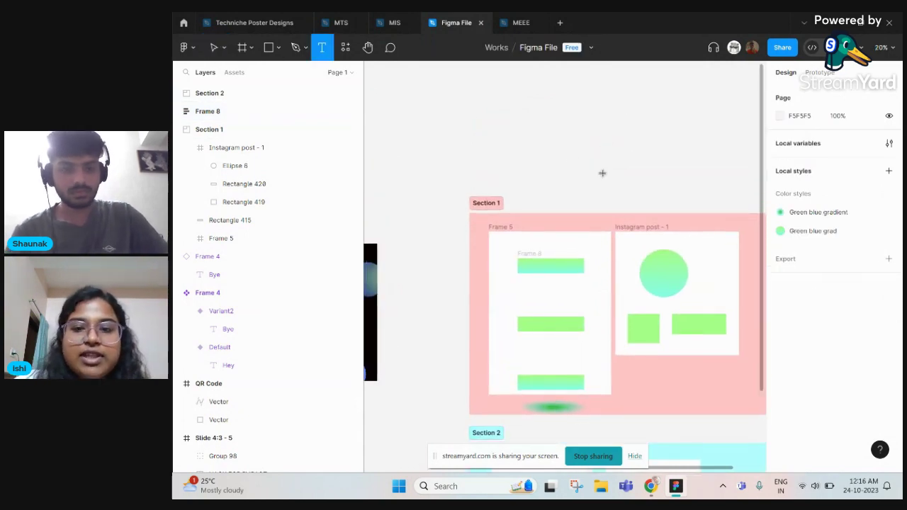
pyautogui.click(631, 178)
pyautogui.write('H')
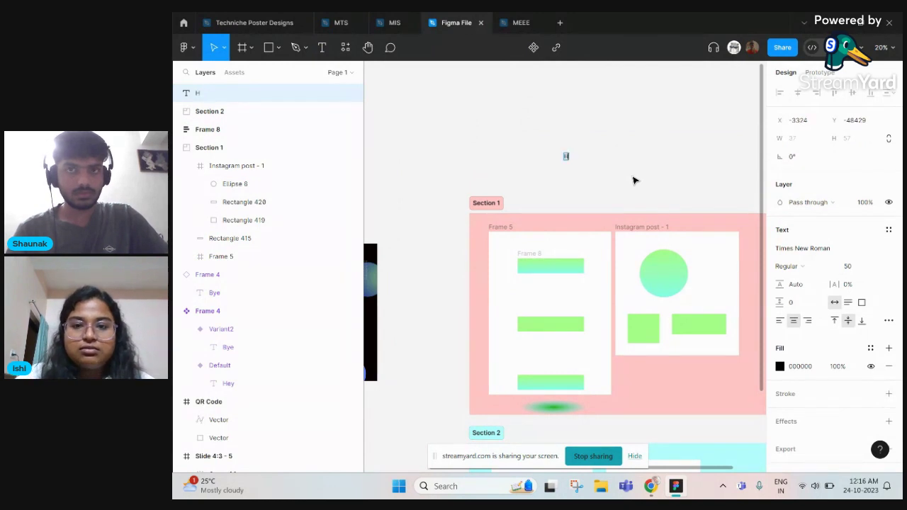
pyautogui.write('ello')
pyautogui.keyDown('ctrl'); pyautogui.scroll(3, 601, 178); pyautogui.keyUp('ctrl')
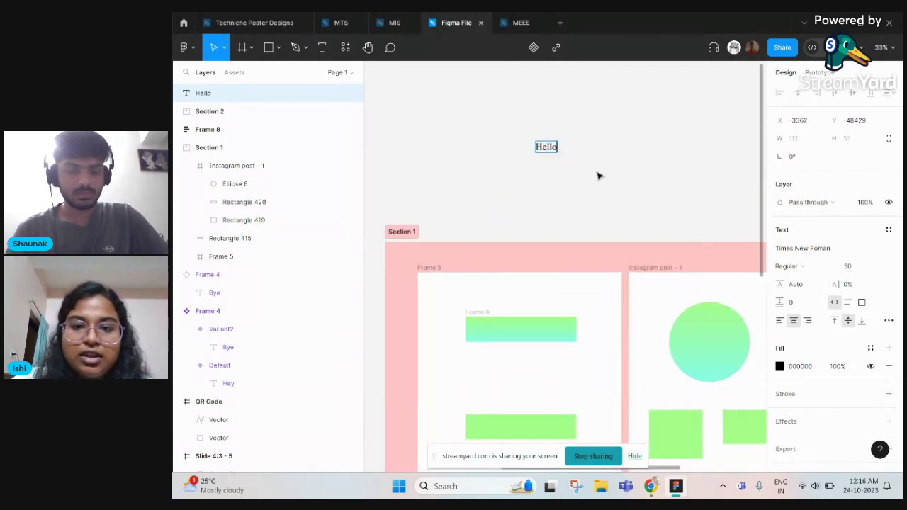
# Draw a grey rectangle about 193 × 77 just below the Hello text
pyautogui.click(559, 180)
pyautogui.press('r')
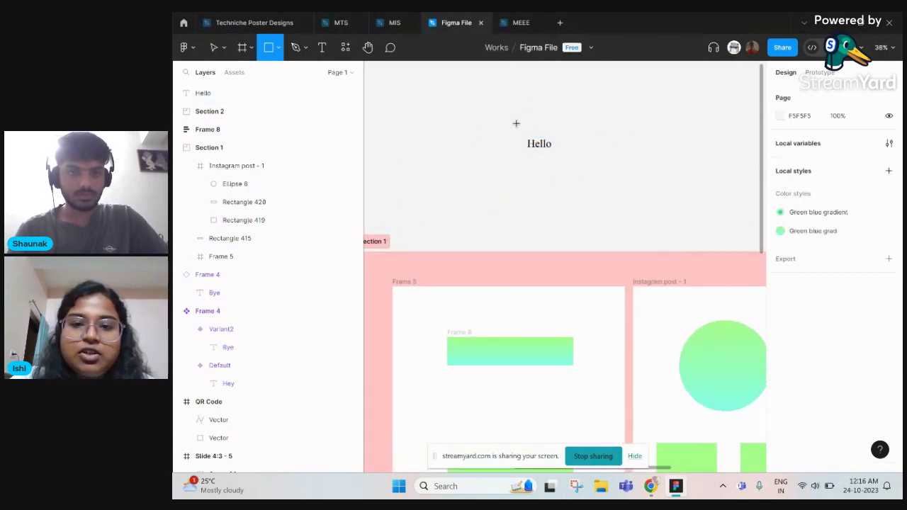
pyautogui.moveTo(520, 138); pyautogui.dragTo(549, 184)
# Bring the Hello text above Rectangle 421 in the layer order and centre it over the rectangle
pyautogui.click(546, 149)
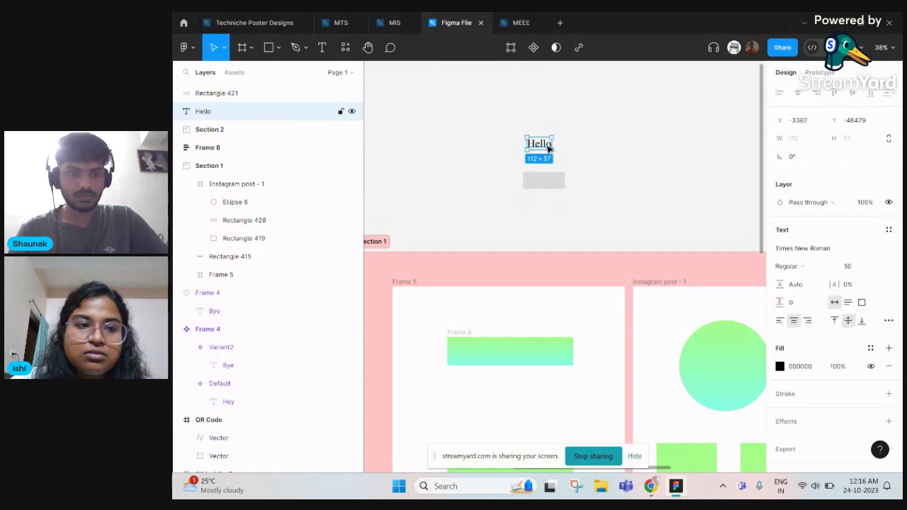
pyautogui.moveTo(258, 113); pyautogui.dragTo(256, 78)
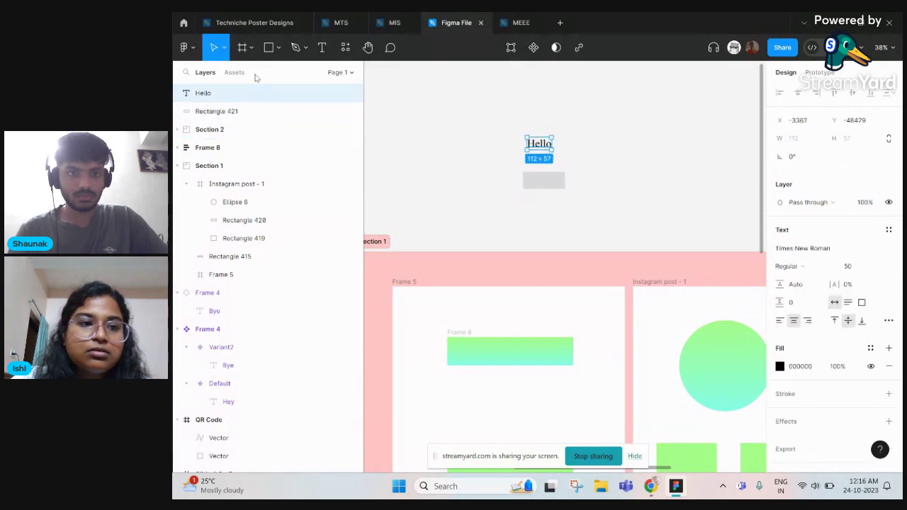
pyautogui.moveTo(543, 153); pyautogui.dragTo(546, 184)
pyautogui.scroll(5, 546, 183)
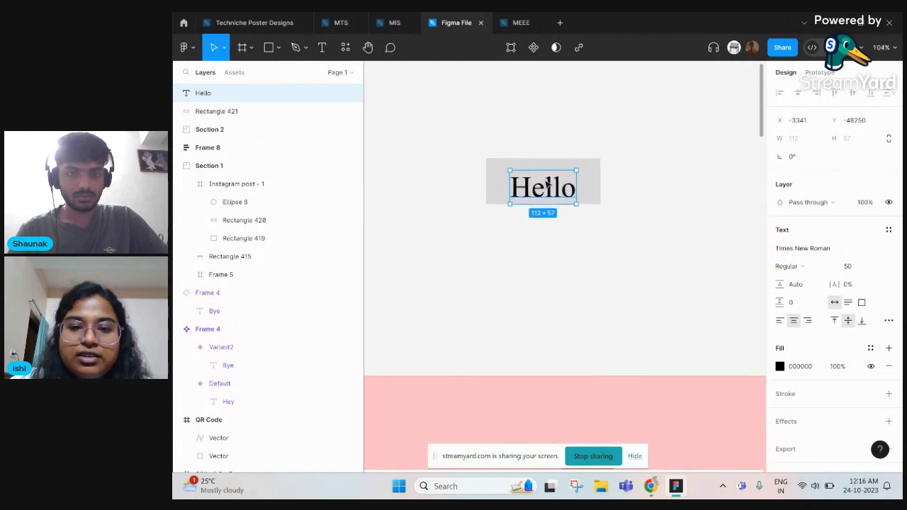
pyautogui.click(602, 197)
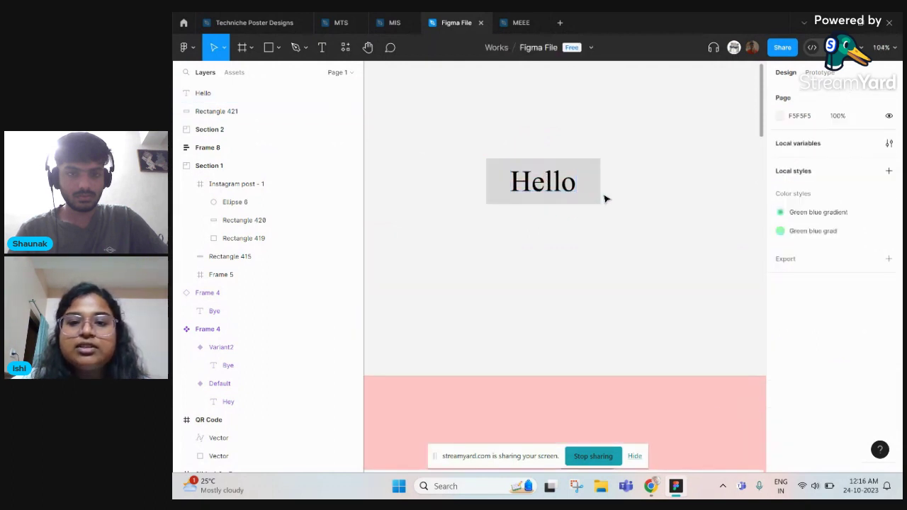
pyautogui.click(595, 200)
pyautogui.click(657, 239)
# Lengthen the Hello text with a long run of extra l's, then select the rectangle behind it
pyautogui.click(543, 183)
pyautogui.doubleClick(547, 186)
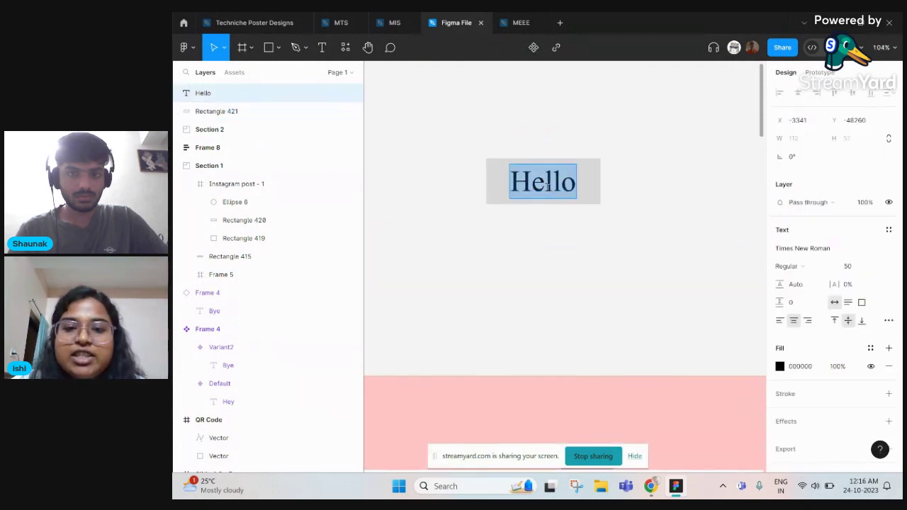
pyautogui.click(547, 186)
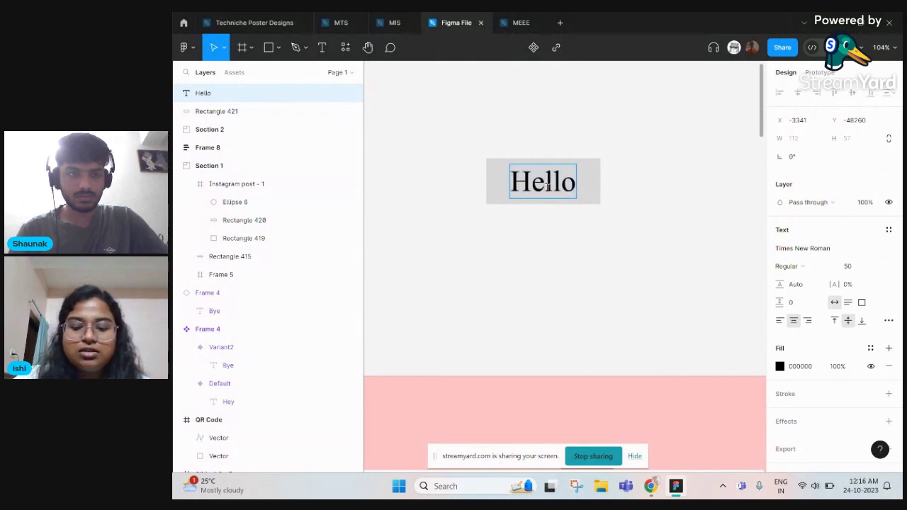
pyautogui.write('lllllllllllllll')
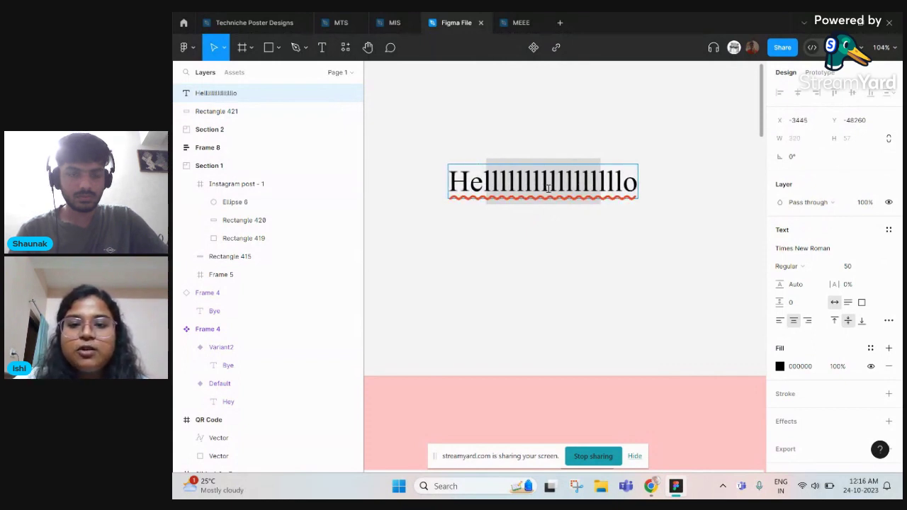
pyautogui.press('Escape')
pyautogui.click(590, 201)
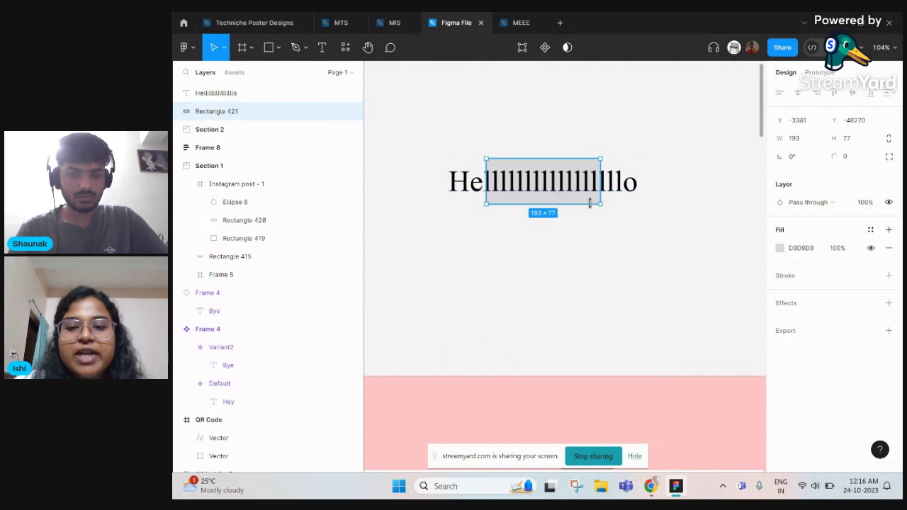
# Add the text "Heyy" on the empty canvas beside the elongated Hello text
pyautogui.click(613, 264)
pyautogui.hscroll(3, 613, 264)
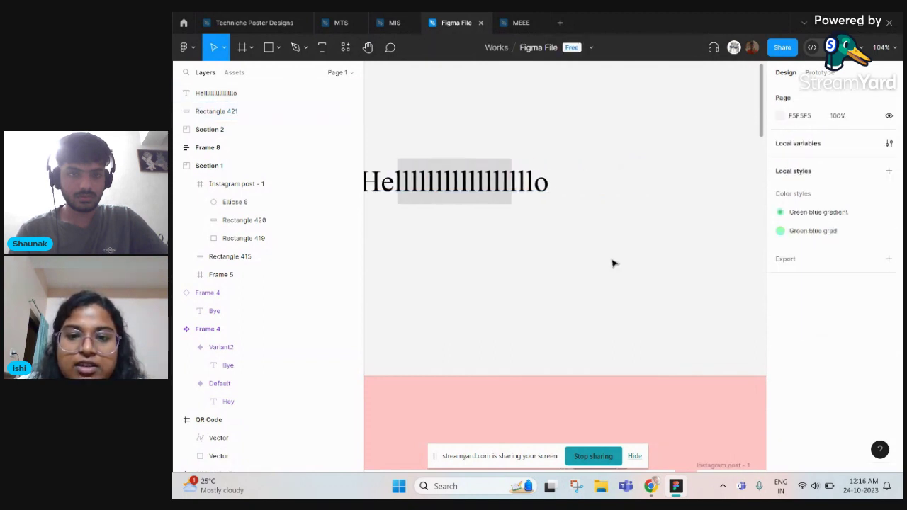
pyautogui.click(321, 48)
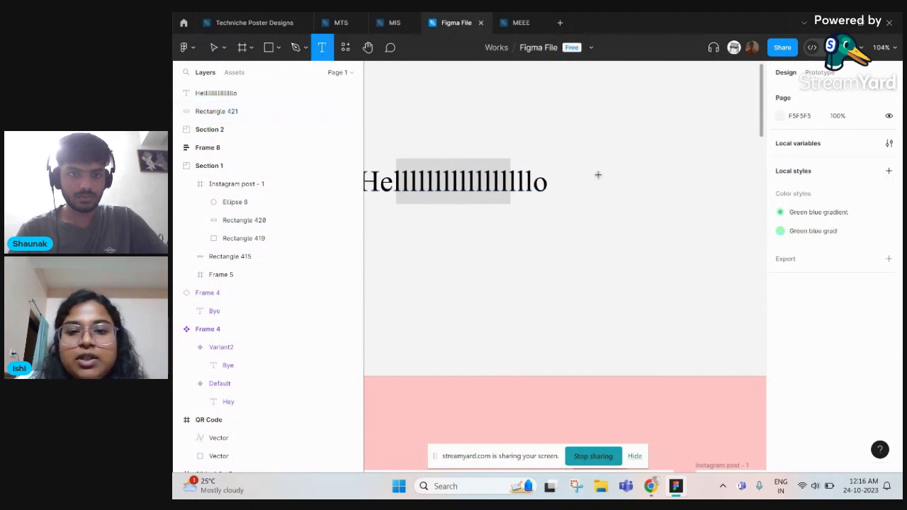
pyautogui.hscroll(2, 597, 175)
pyautogui.click(577, 182)
pyautogui.write('H')
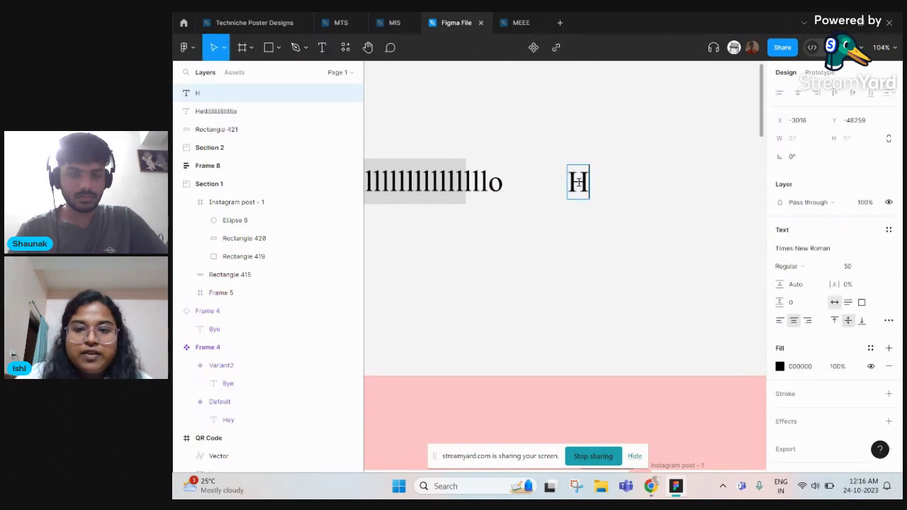
pyautogui.write('eyy')
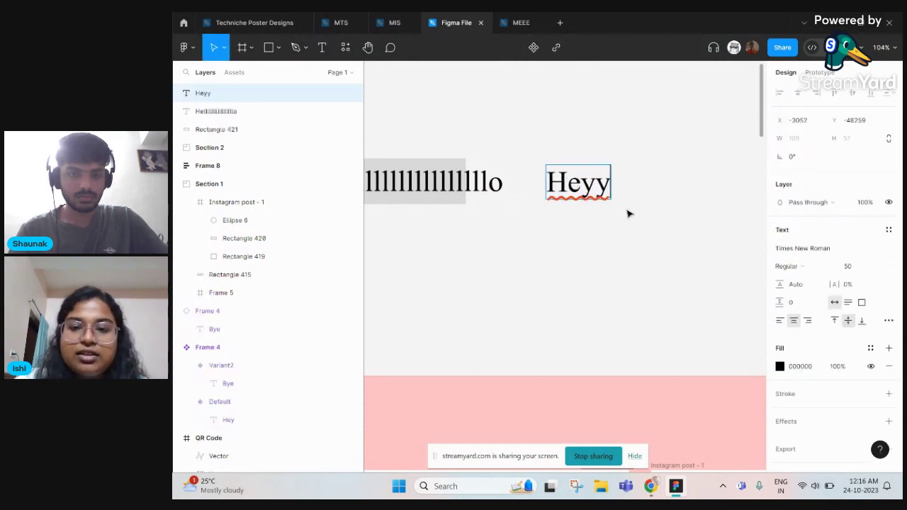
pyautogui.press('Escape')
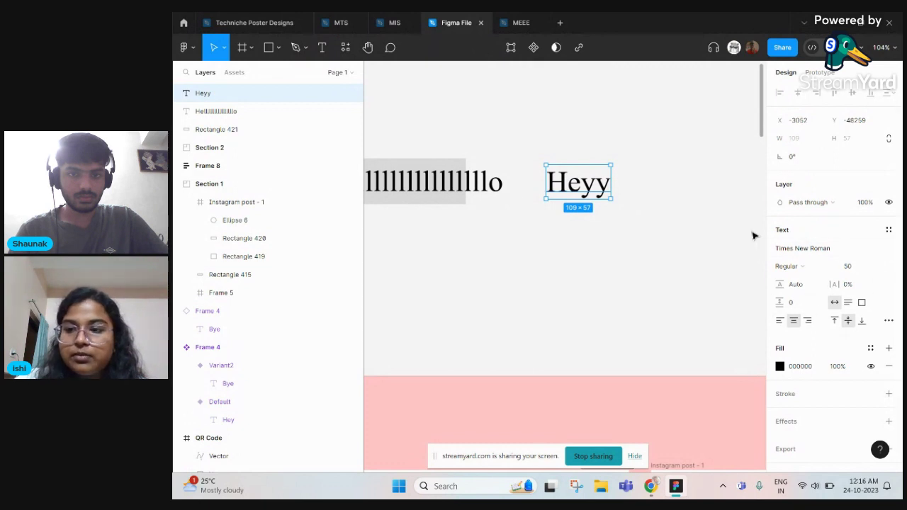
# Wrap the Heyy text in an auto layout frame and give the frame a light cyan B4FFFF fill
pyautogui.hotkey('shift', 'a')
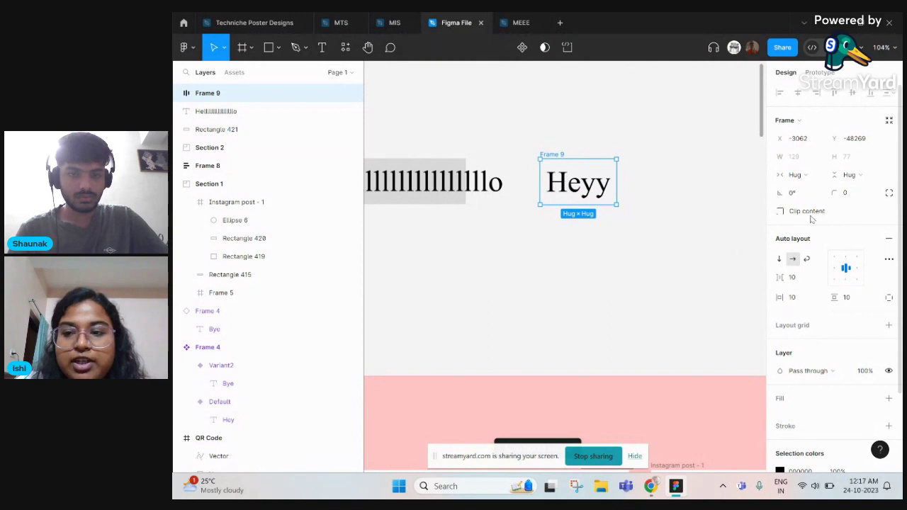
pyautogui.scroll(-1, 822, 391)
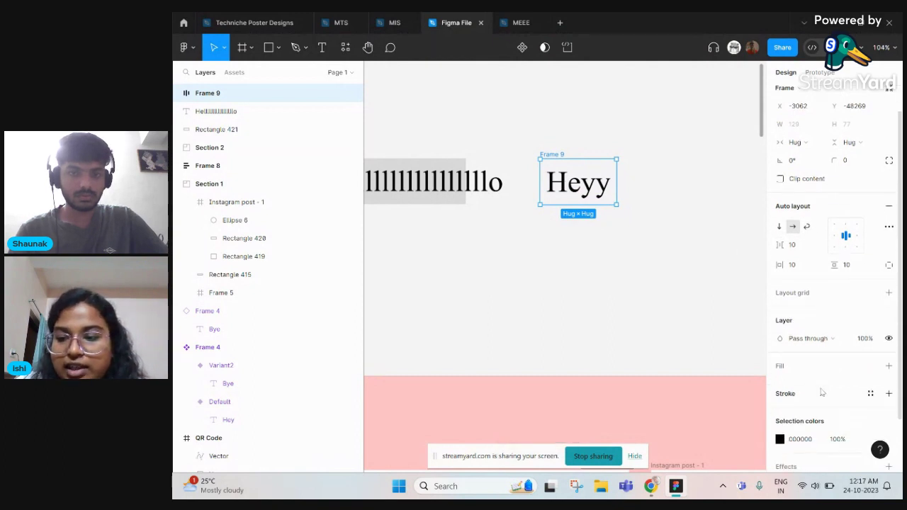
pyautogui.click(889, 365)
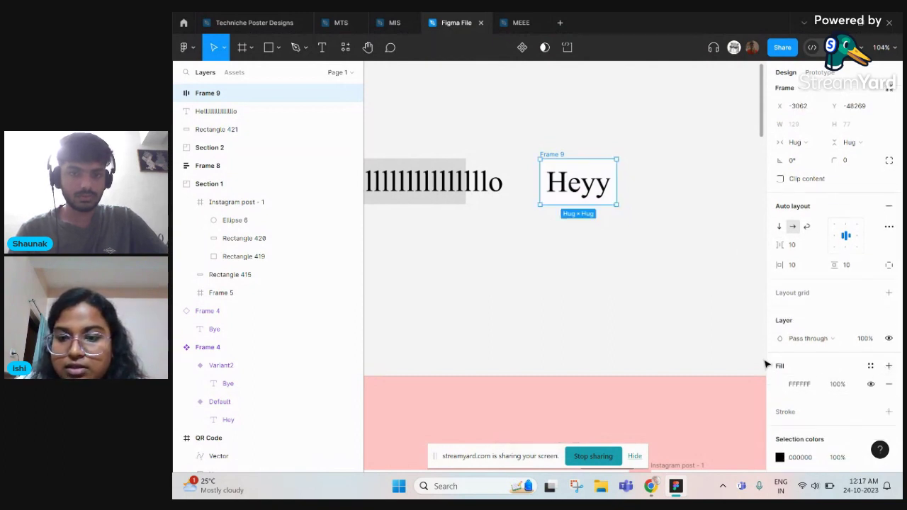
pyautogui.click(780, 384)
pyautogui.click(699, 411)
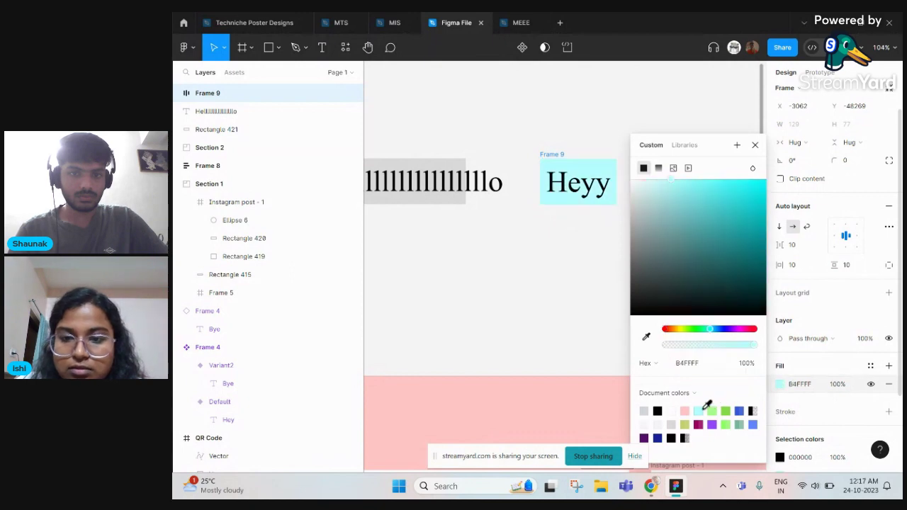
pyautogui.click(572, 322)
# Lengthen the Heyy text inside the auto layout frame with a long run of extra y's
pyautogui.doubleClick(590, 192)
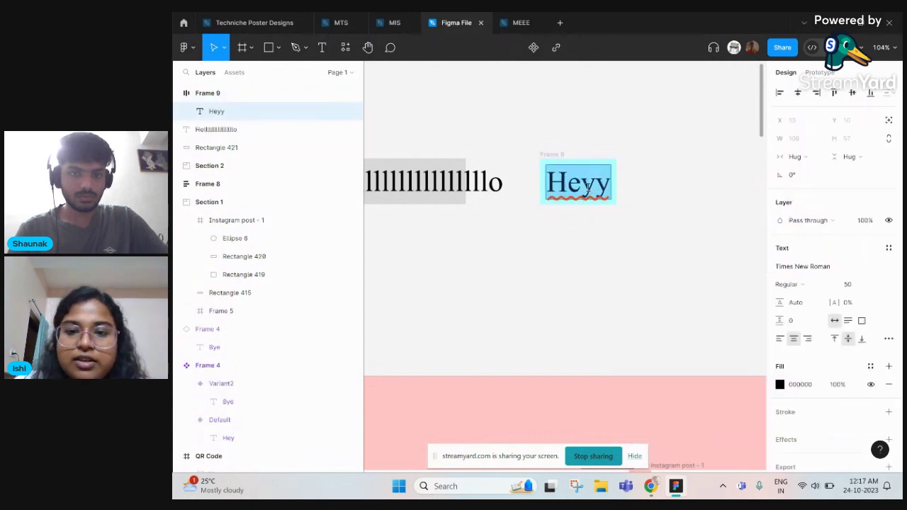
pyautogui.click(600, 186)
pyautogui.write('yyyyyyyyyyyy')
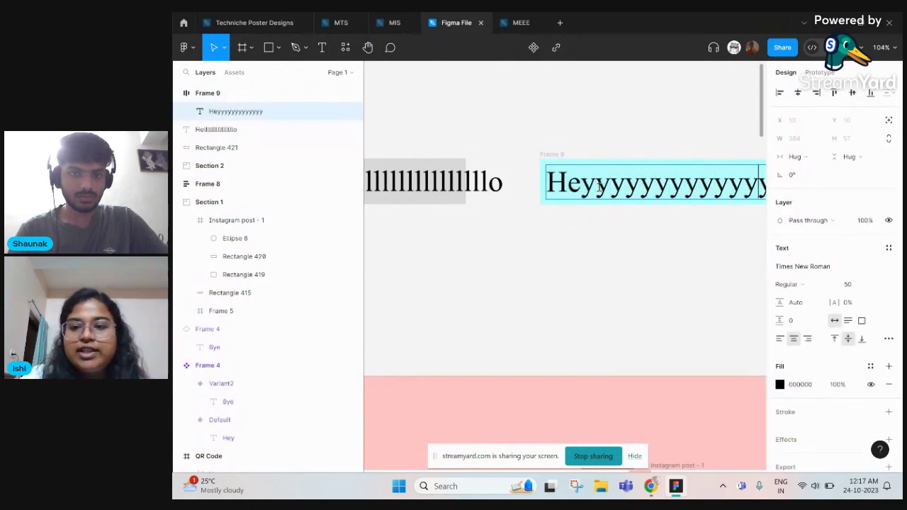
pyautogui.scroll(-2, 613, 239)
pyautogui.press('Escape')
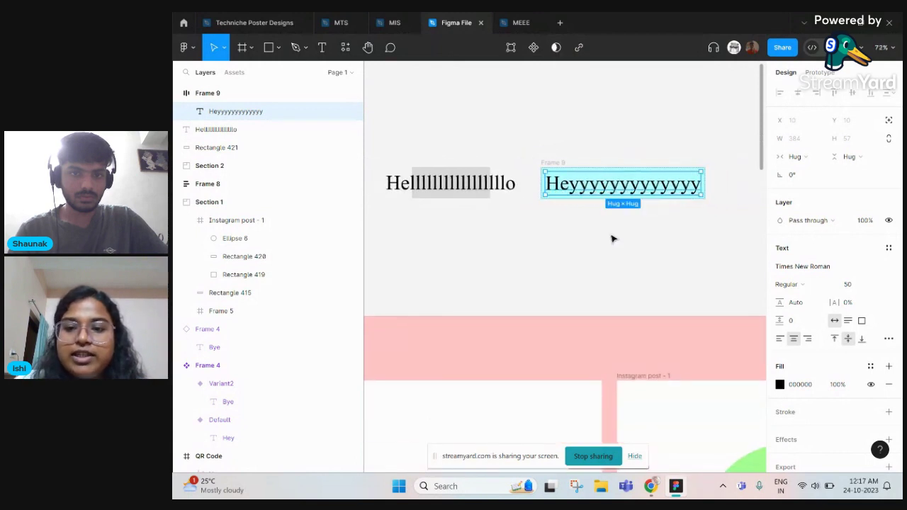
pyautogui.press('Escape')
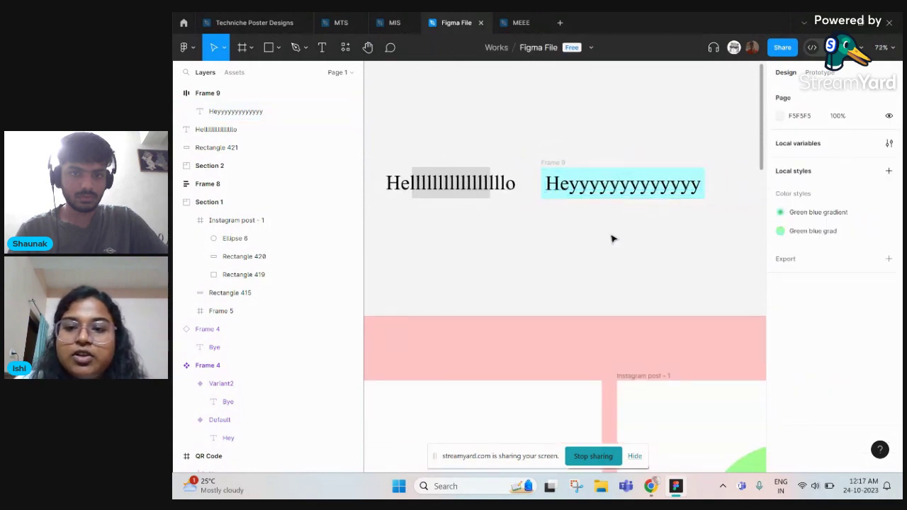
# Set the corner radius of the cyan auto layout frame to 5
pyautogui.click(553, 163)
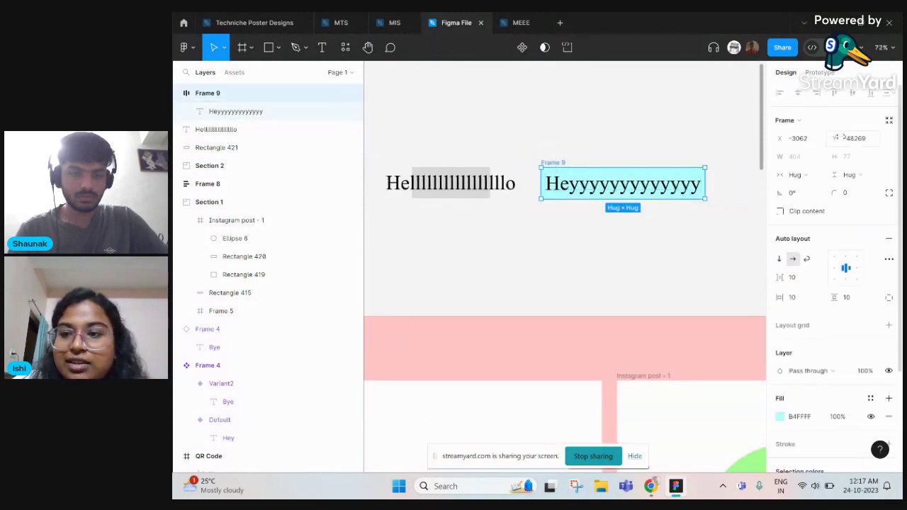
pyautogui.click(849, 193)
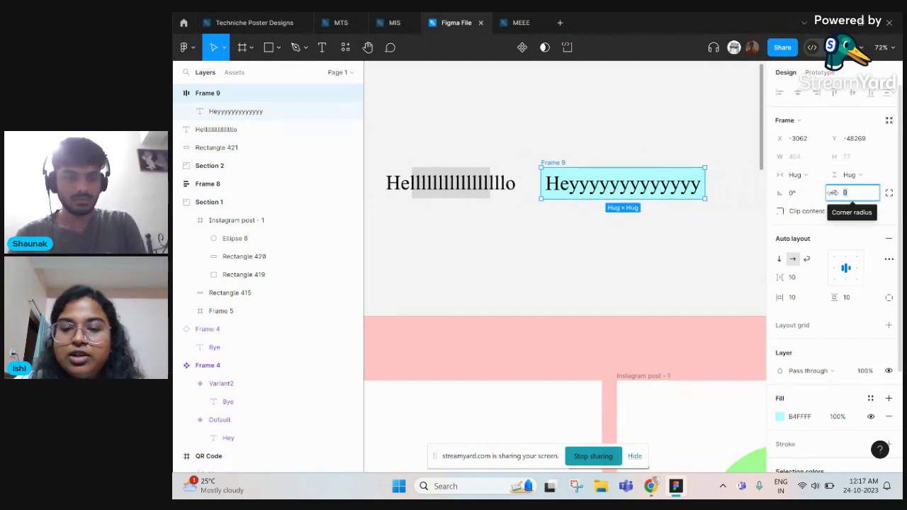
pyautogui.write('8')
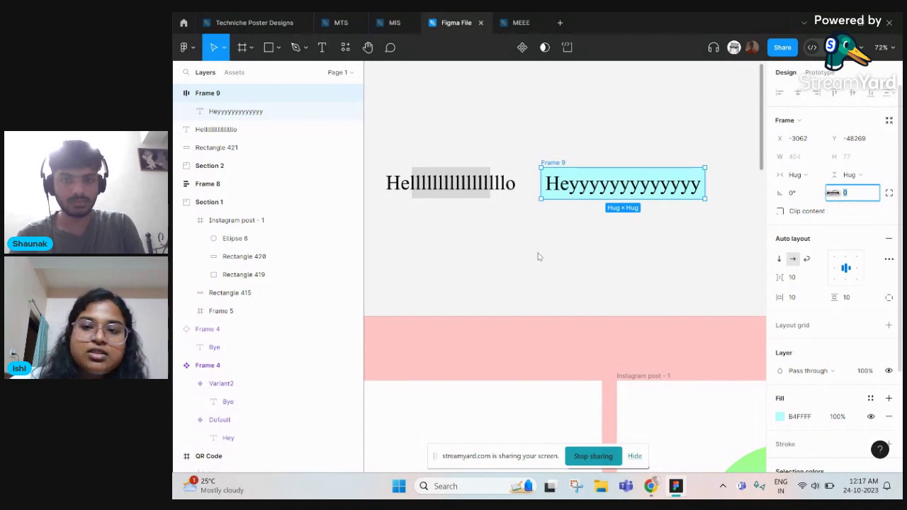
pyautogui.press('Return')
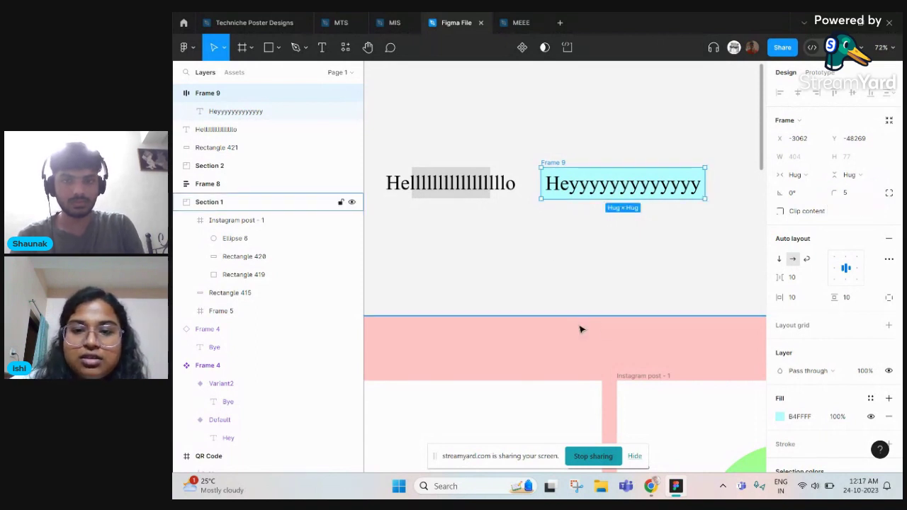
pyautogui.click(581, 328)
pyautogui.scroll(8, 560, 184)
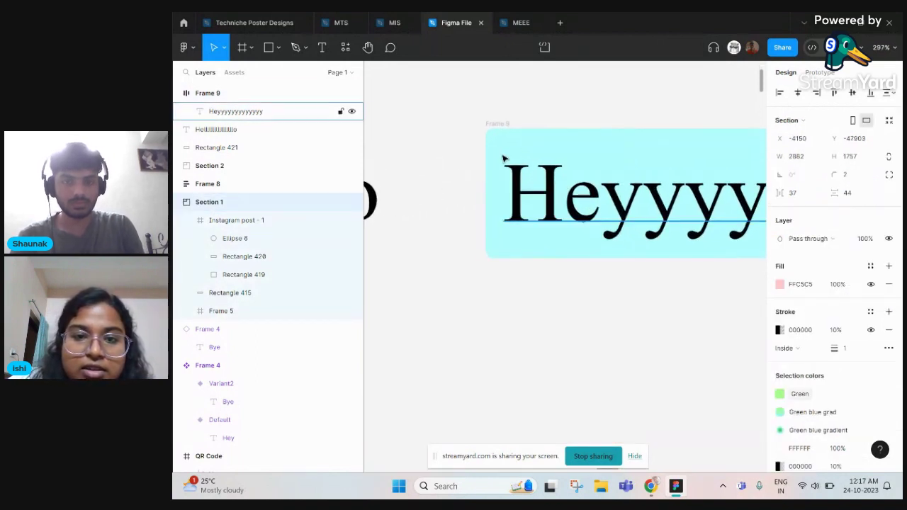
# Set the corner radius of the cyan auto layout frame to 20
pyautogui.click(504, 125)
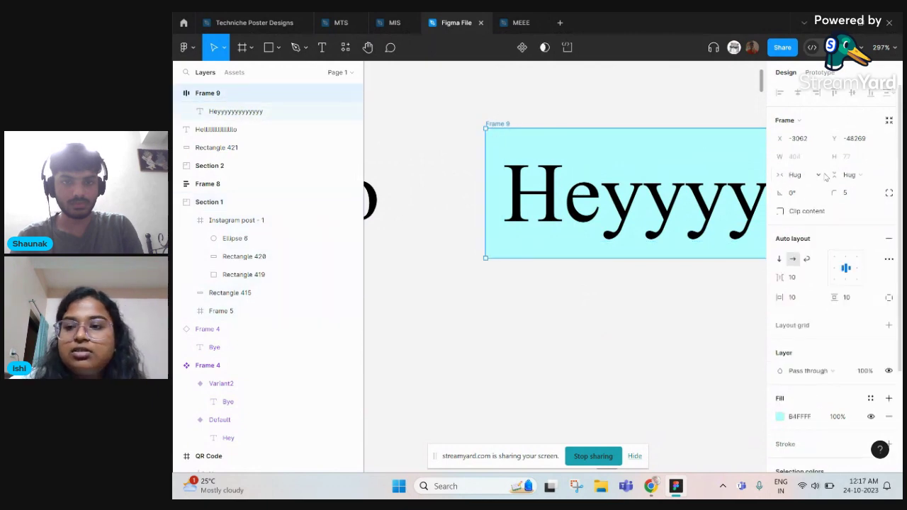
pyautogui.click(850, 193)
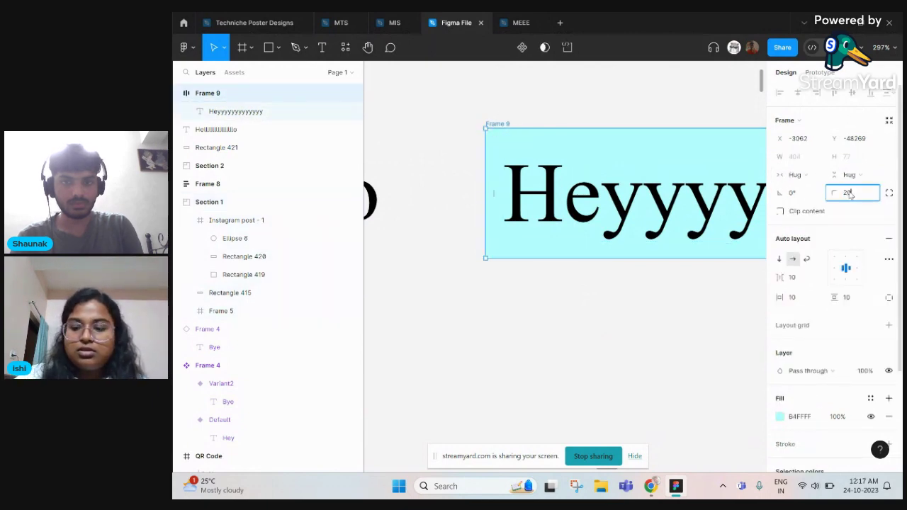
pyautogui.write('20')
pyautogui.press('Return')
pyautogui.click(636, 380)
pyautogui.scroll(-5, 633, 379)
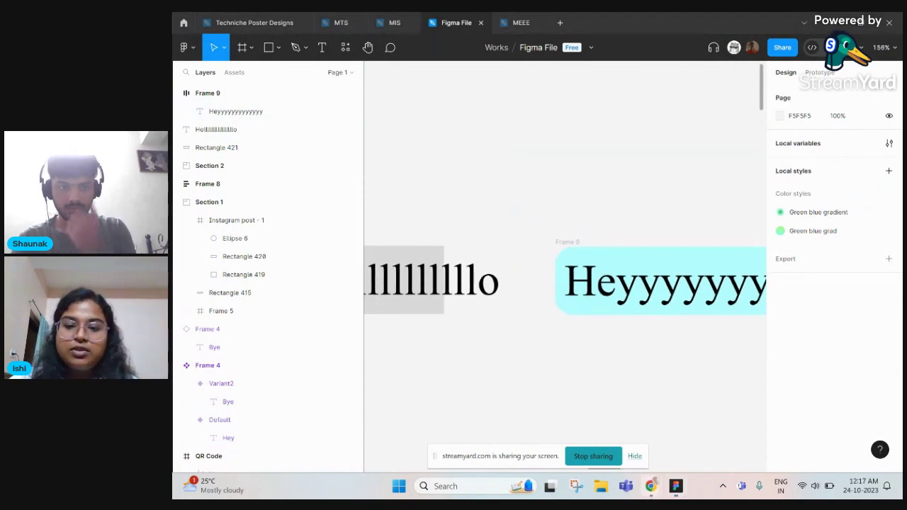
# Switch the standalone Bye instance beside the Frame 4 component set to the Default variant
pyautogui.moveTo(650, 488)
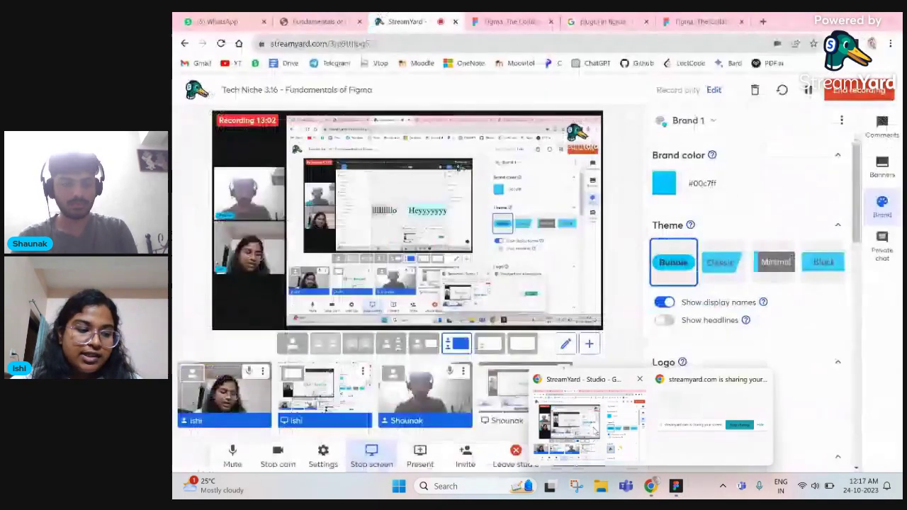
pyautogui.scroll(-6, 636, 223)
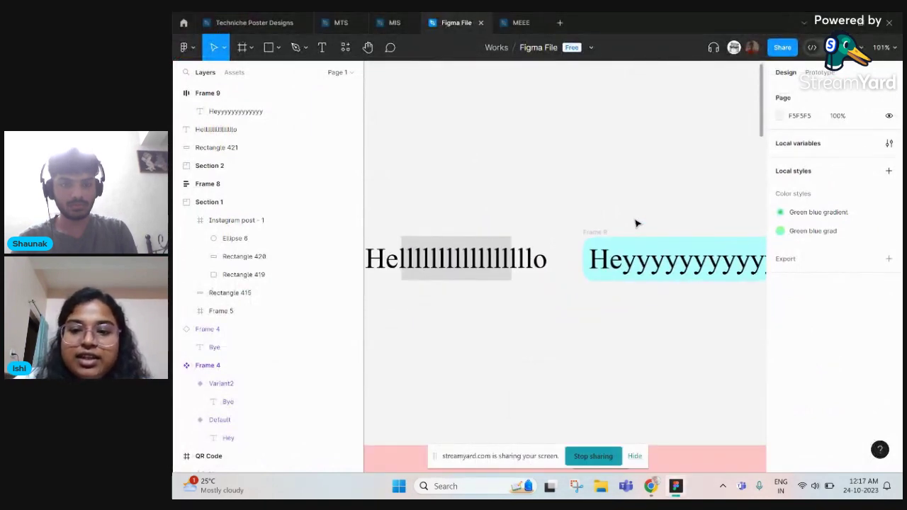
pyautogui.scroll(-2, 654, 173)
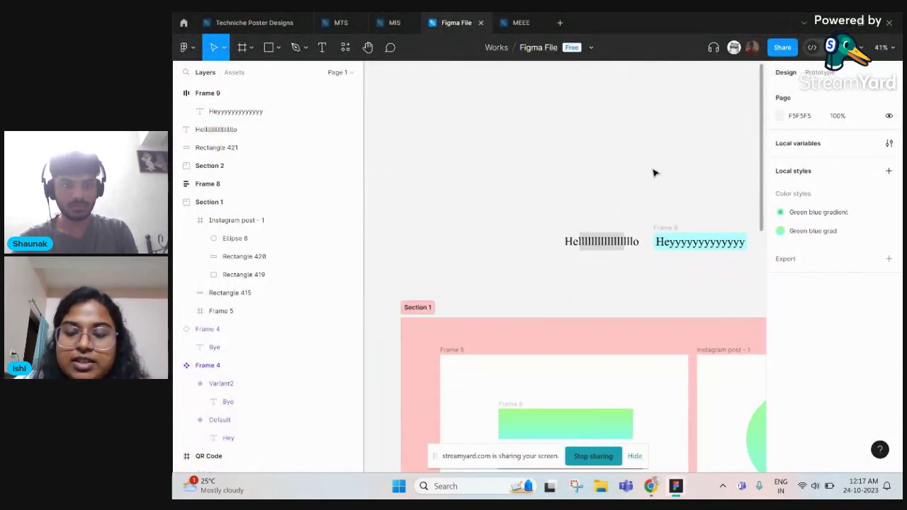
pyautogui.scroll(-3, 654, 172)
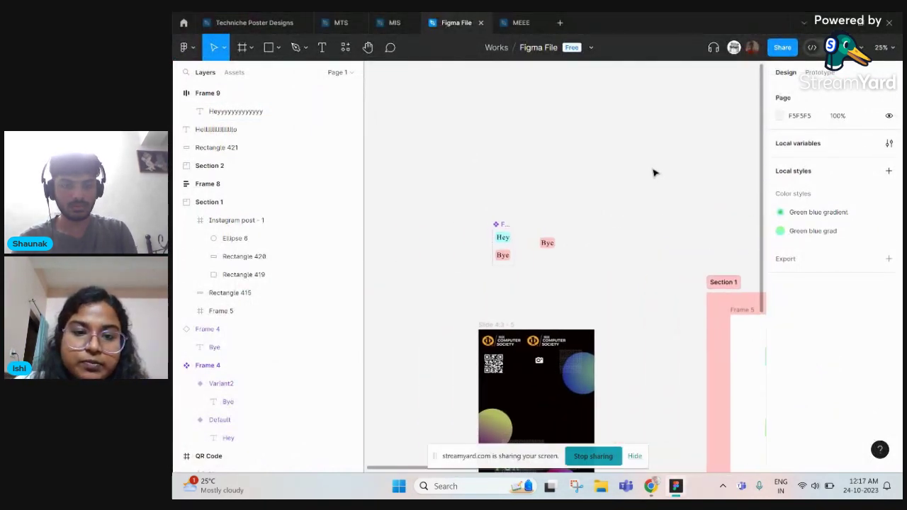
pyautogui.scroll(8, 577, 265)
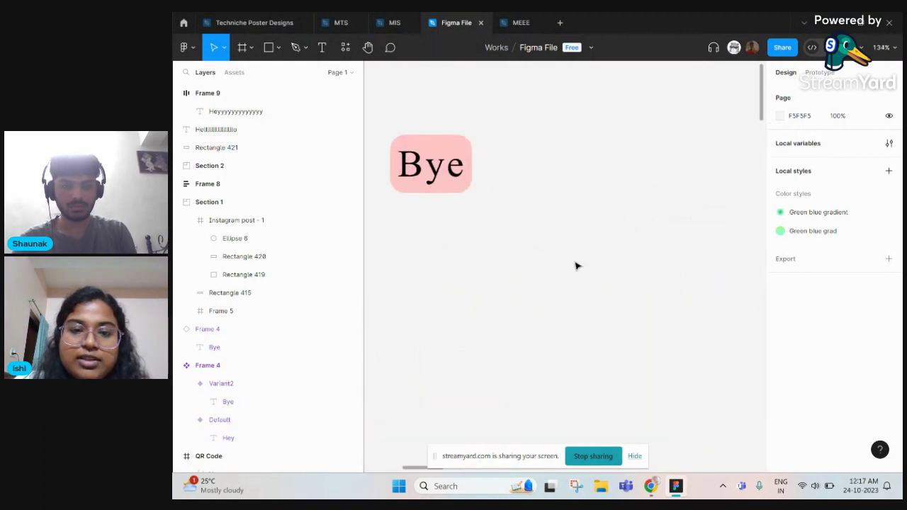
pyautogui.hscroll(-2, 501, 186)
pyautogui.scroll(-6, 474, 185)
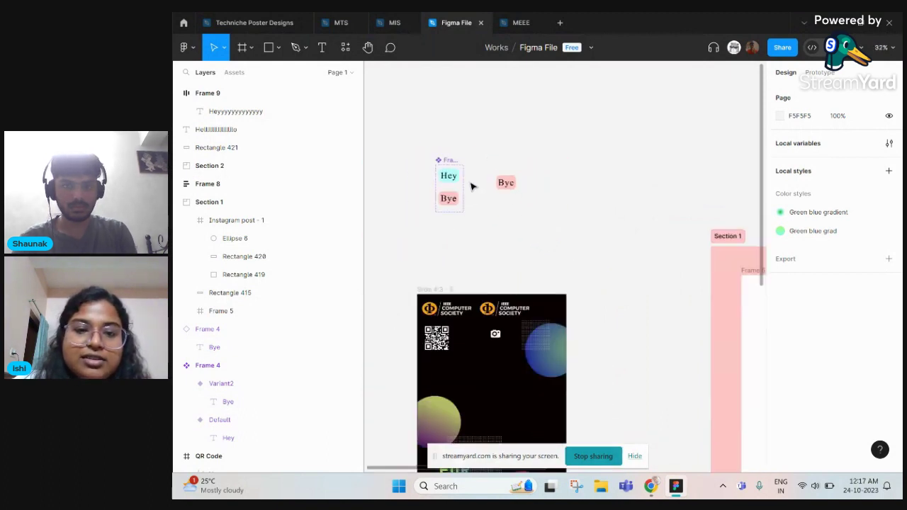
pyautogui.scroll(3, 444, 172)
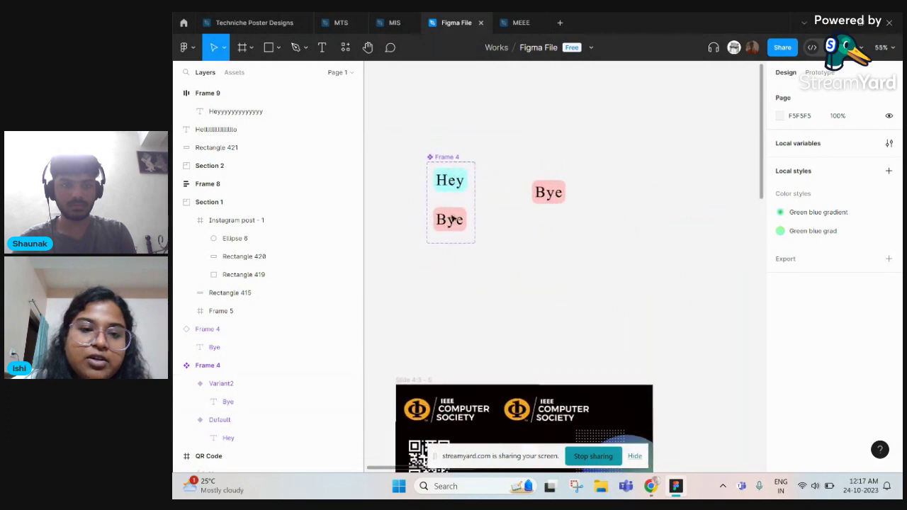
pyautogui.click(561, 207)
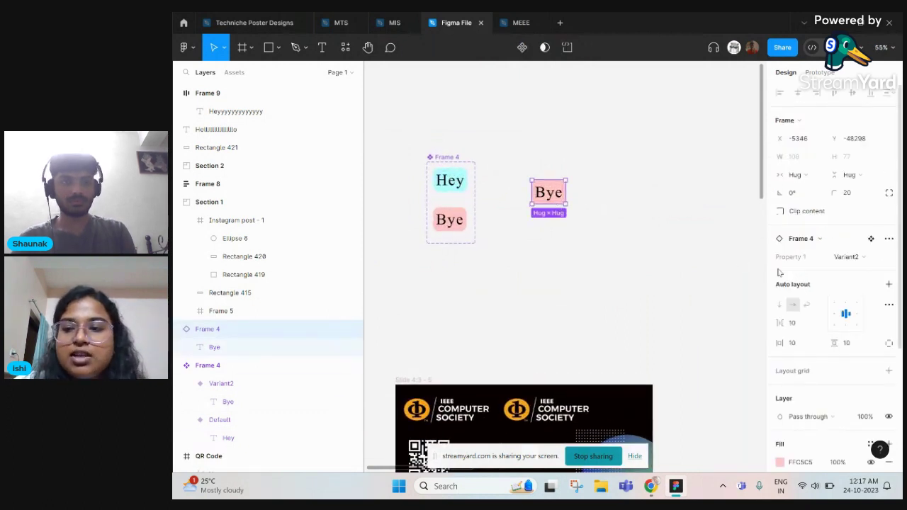
pyautogui.click(867, 259)
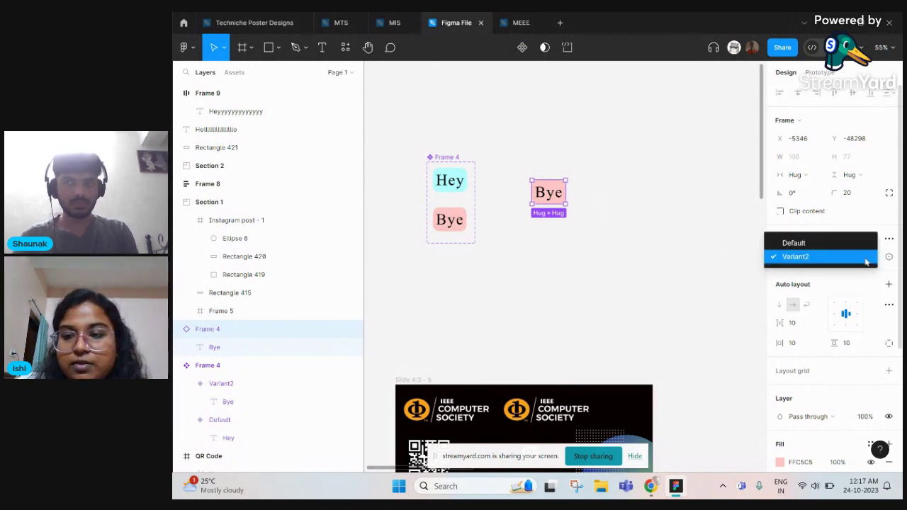
pyautogui.click(836, 246)
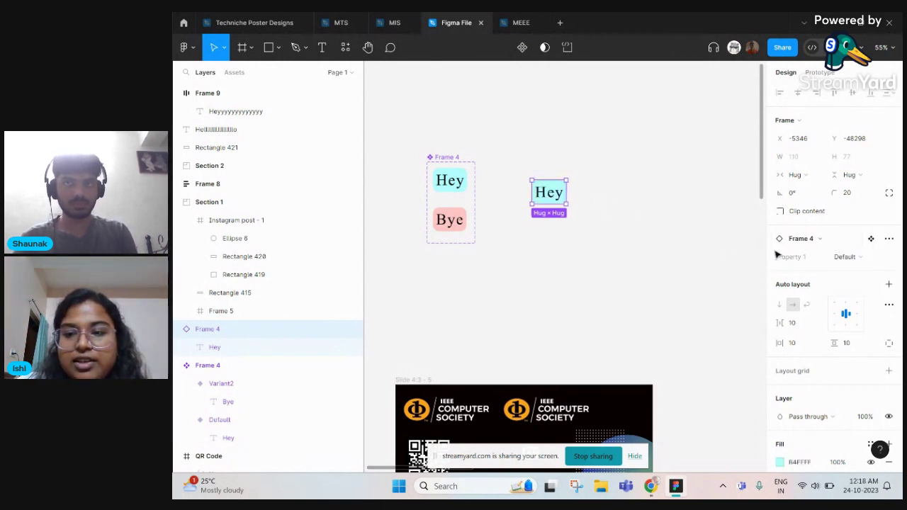
# Alternate the instance's Property 1 between Variant2 and Default, finishing on Variant2 with the instance selected
pyautogui.click(853, 259)
pyautogui.click(853, 276)
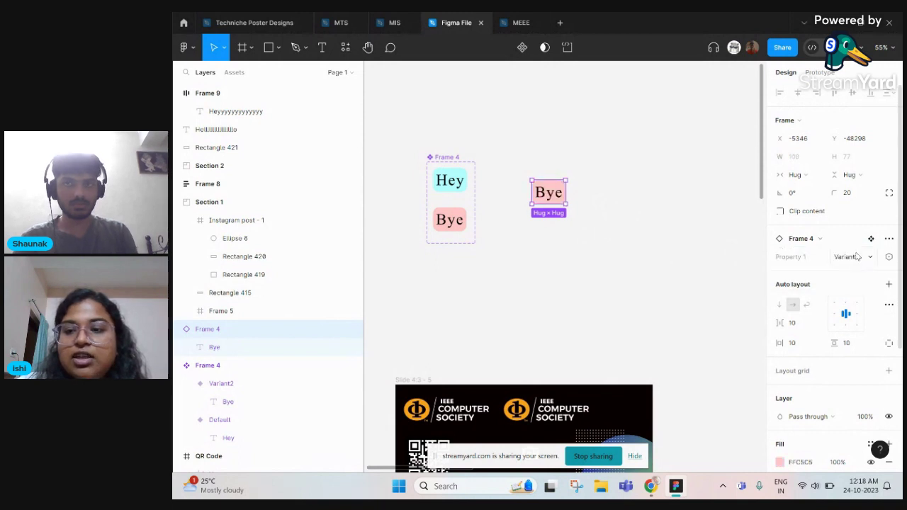
pyautogui.click(847, 257)
pyautogui.click(844, 243)
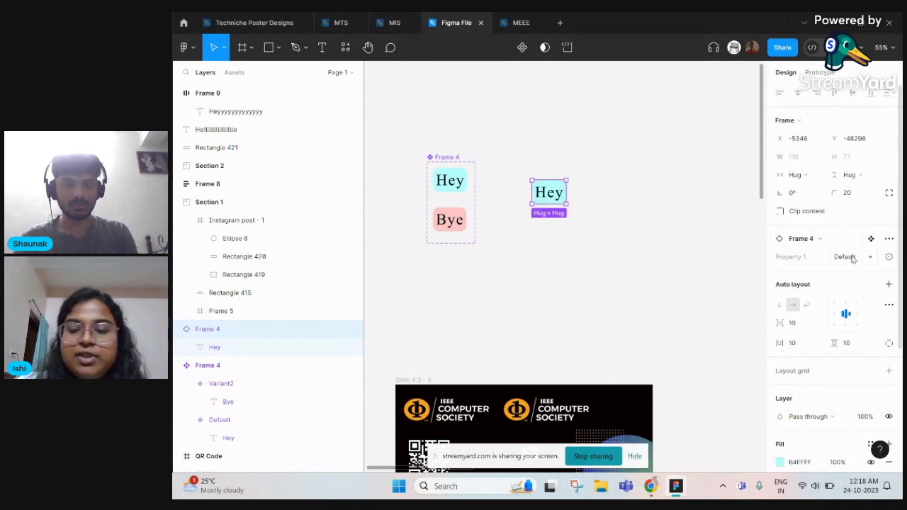
pyautogui.click(852, 259)
pyautogui.click(853, 273)
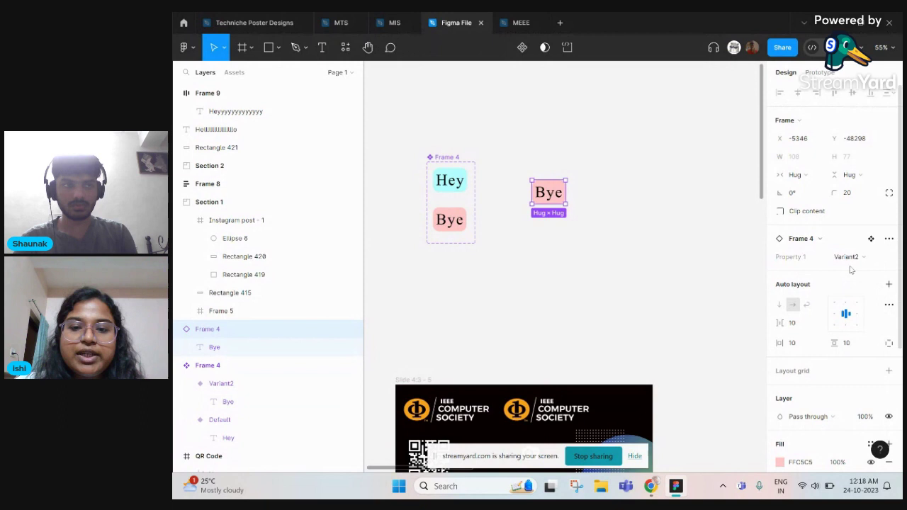
pyautogui.click(704, 286)
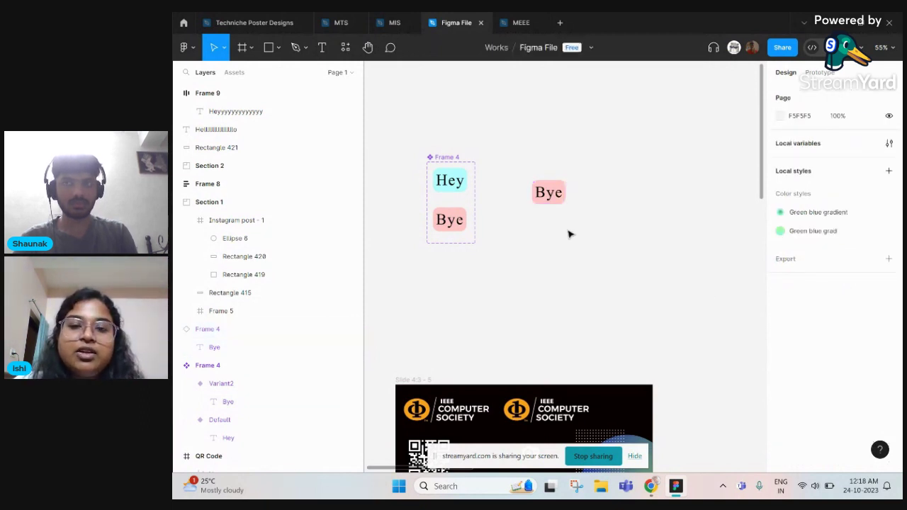
pyautogui.click(559, 201)
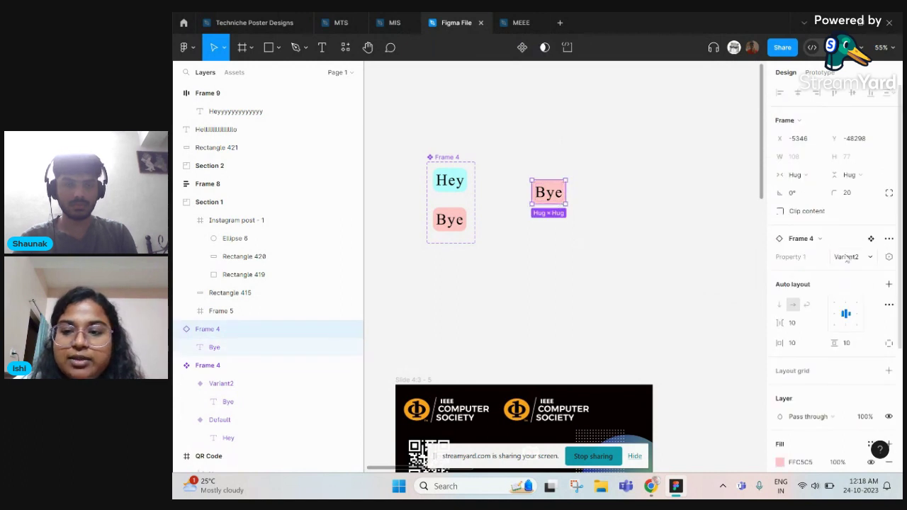
# Switch the Frame 4 instance between its Default and Variant2 variants, ending on Default
pyautogui.click(846, 257)
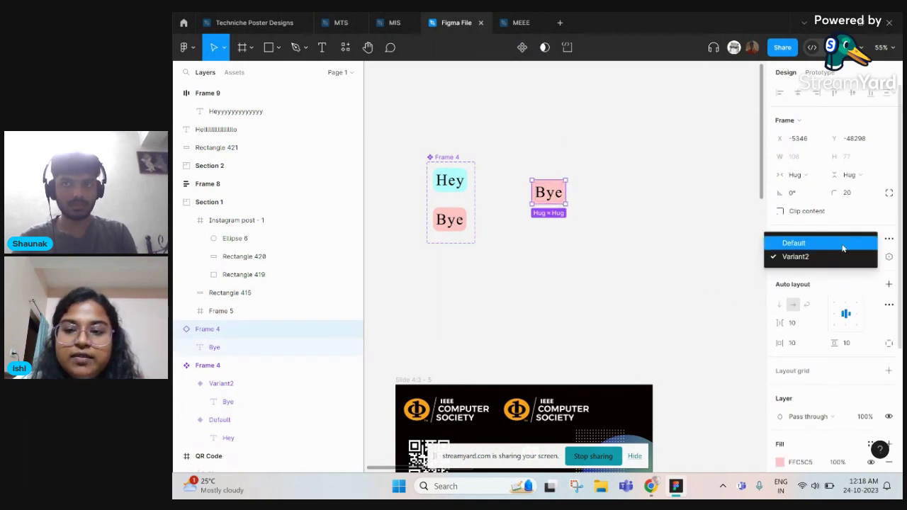
pyautogui.click(843, 243)
pyautogui.click(861, 259)
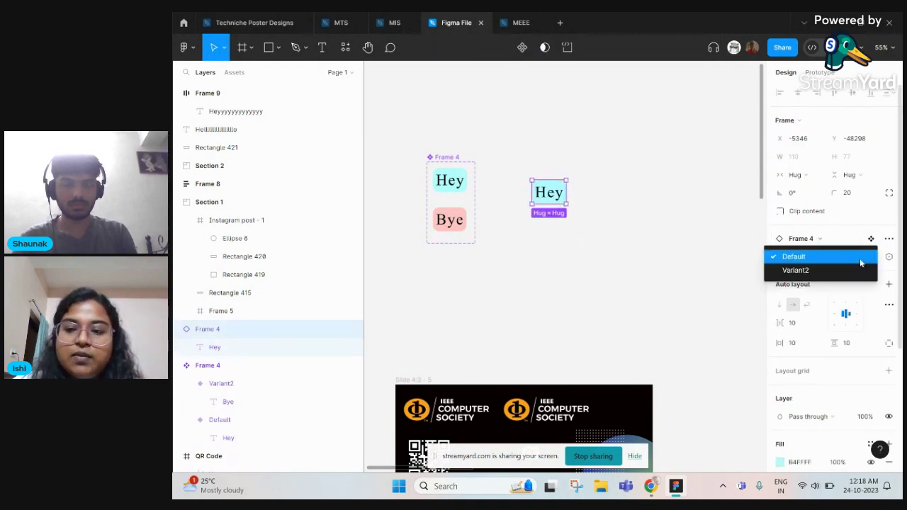
pyautogui.click(859, 271)
pyautogui.click(866, 258)
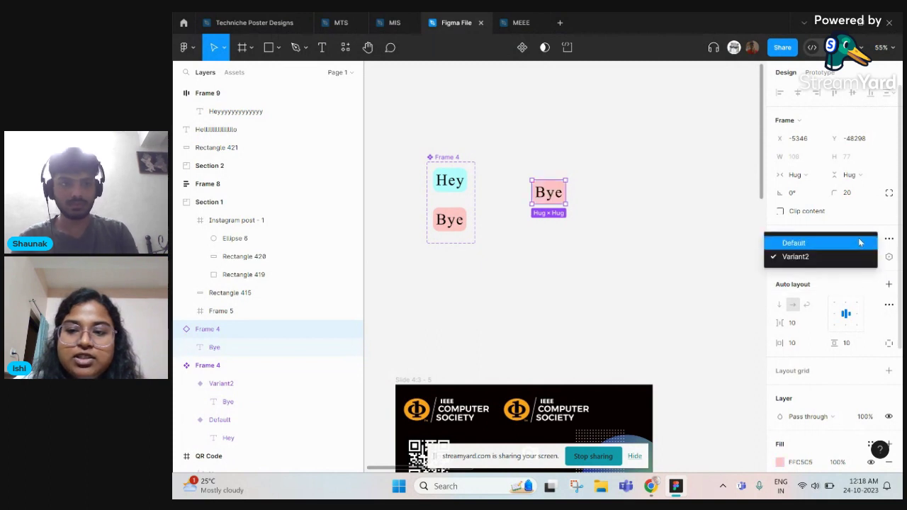
pyautogui.click(860, 241)
pyautogui.click(649, 254)
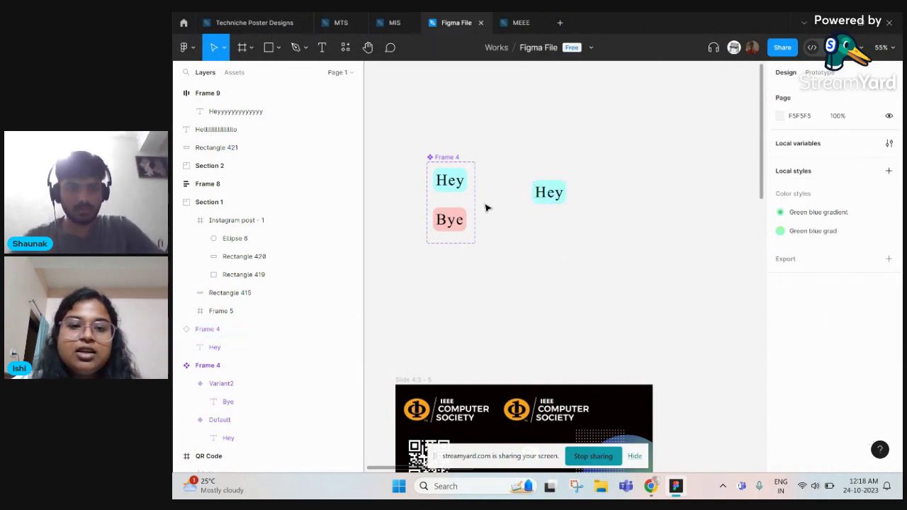
# Move Frame 9 with the long Heyyy text up into the empty canvas area above the stretched Hello text
pyautogui.scroll(-5, 547, 214)
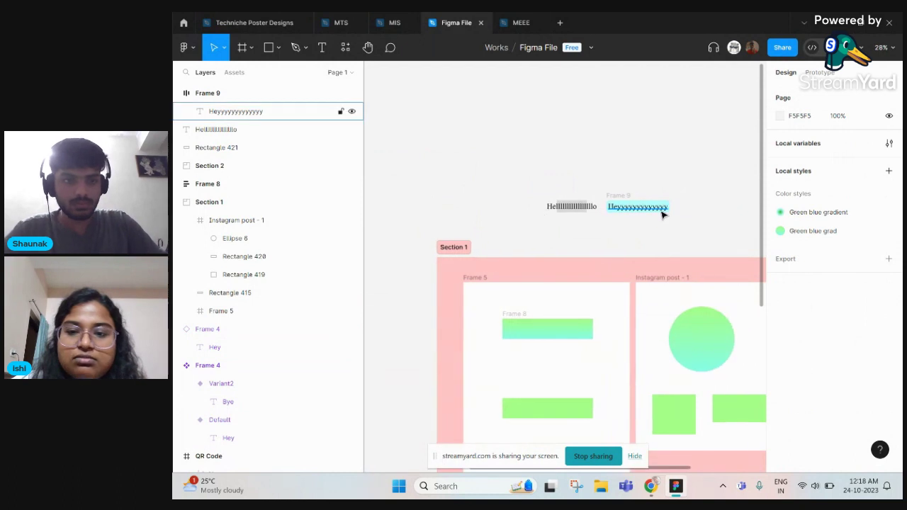
pyautogui.scroll(5, 662, 208)
pyautogui.click(567, 186)
pyautogui.moveTo(567, 186); pyautogui.dragTo(561, 124)
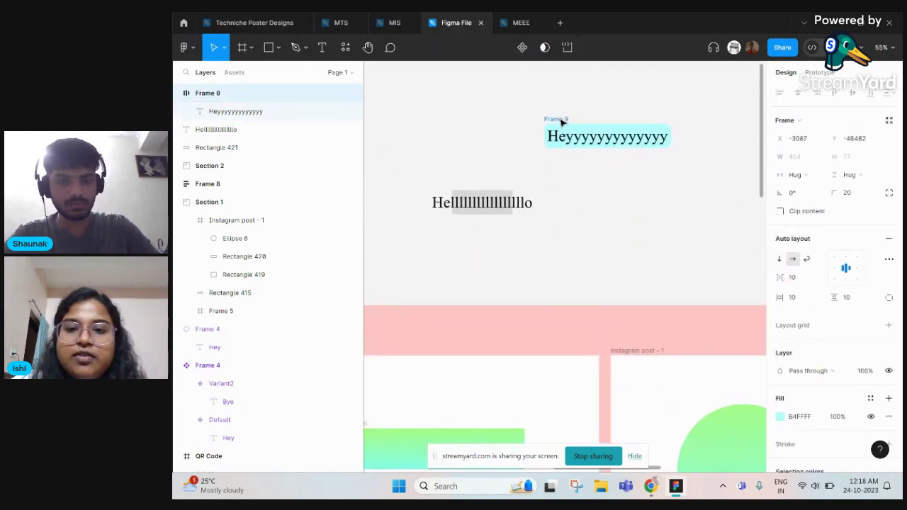
pyautogui.scroll(4, 583, 178)
pyautogui.scroll(-3, 583, 179)
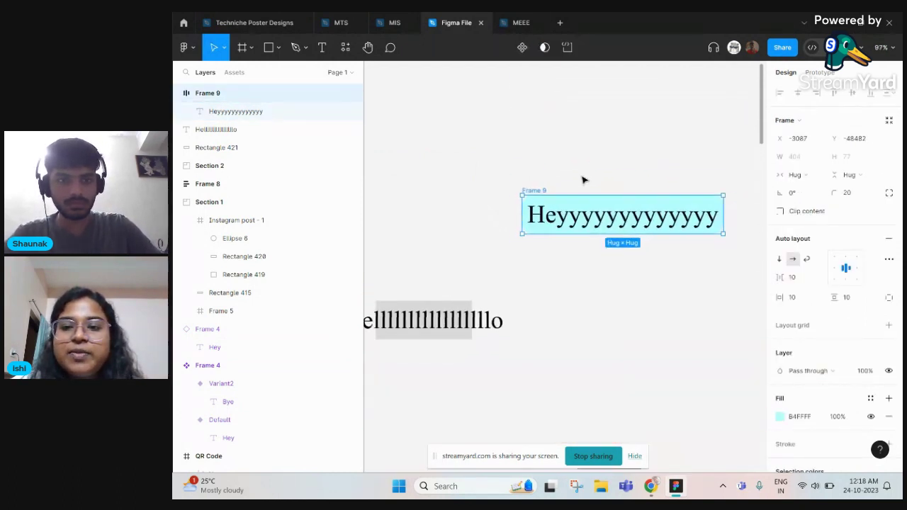
pyautogui.moveTo(556, 188); pyautogui.dragTo(555, 147)
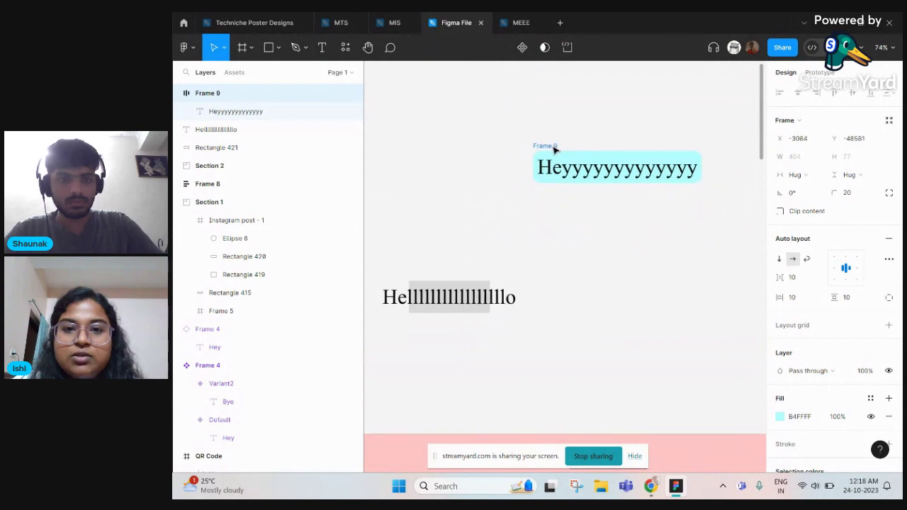
# Turn Frame 9 into a component and add a second variant with its Property 1 value set to Red
pyautogui.click(525, 55)
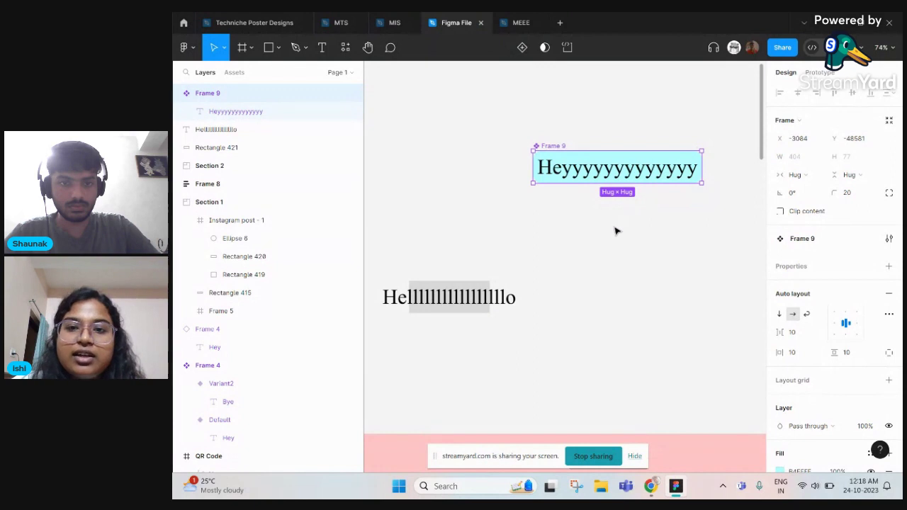
pyautogui.click(523, 51)
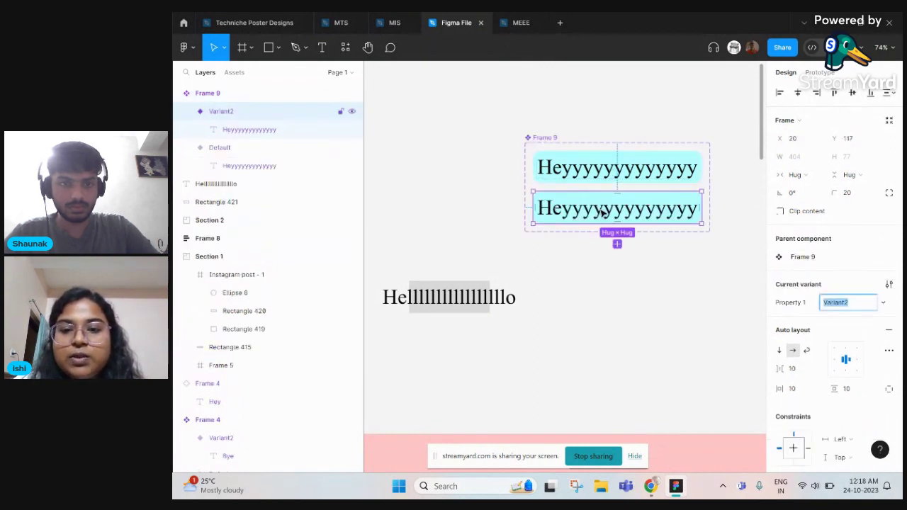
pyautogui.click(855, 308)
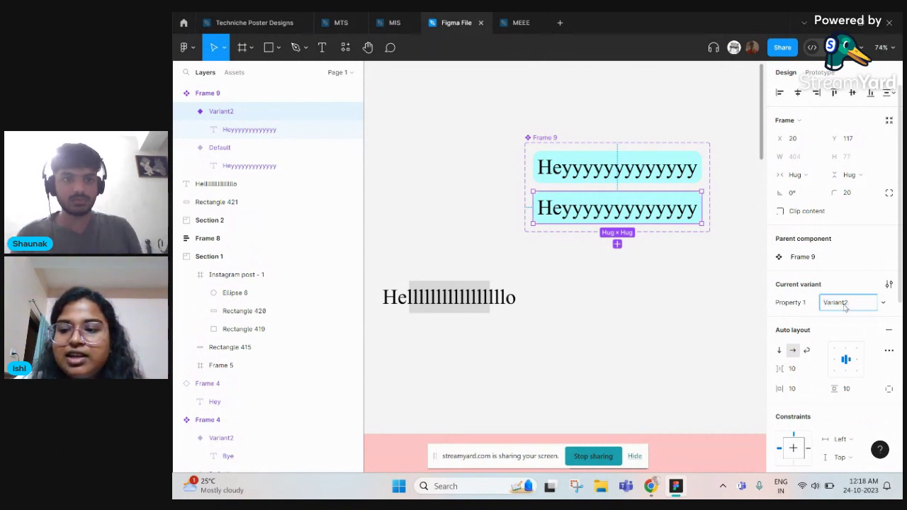
pyautogui.doubleClick(844, 307)
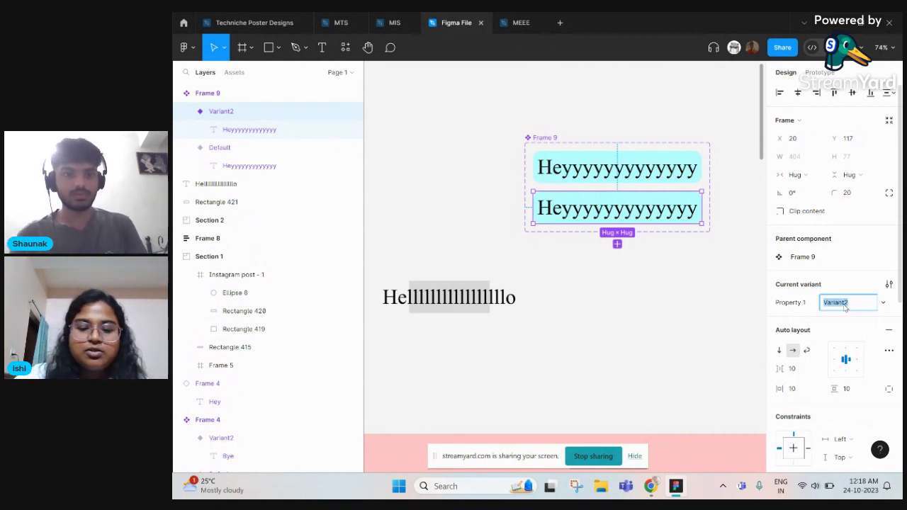
pyautogui.write('Red')
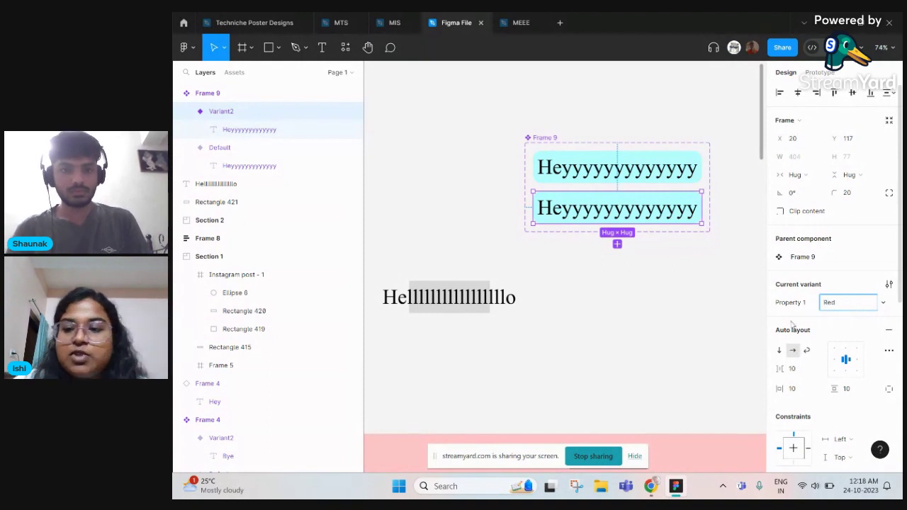
pyautogui.click(659, 309)
# Change the second variant's fill to the light green document colour A7FF88
pyautogui.click(694, 209)
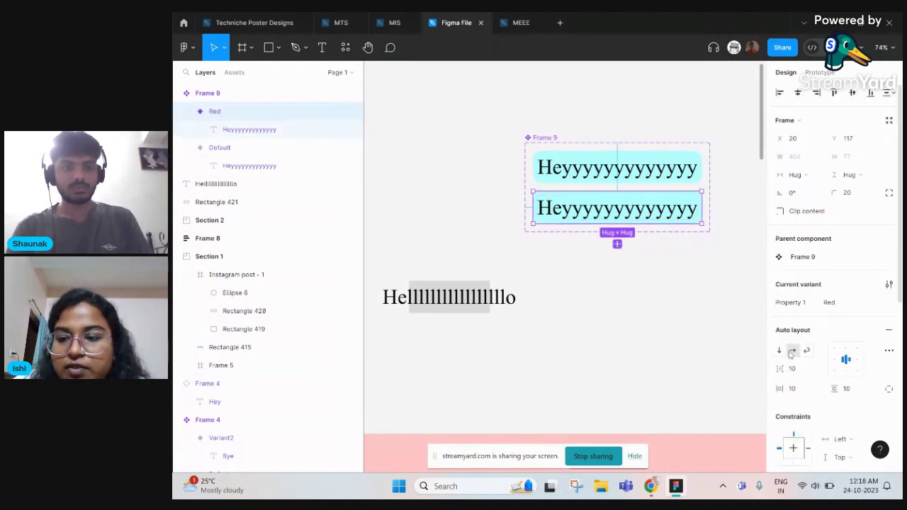
pyautogui.scroll(-1, 794, 347)
pyautogui.scroll(-4, 808, 326)
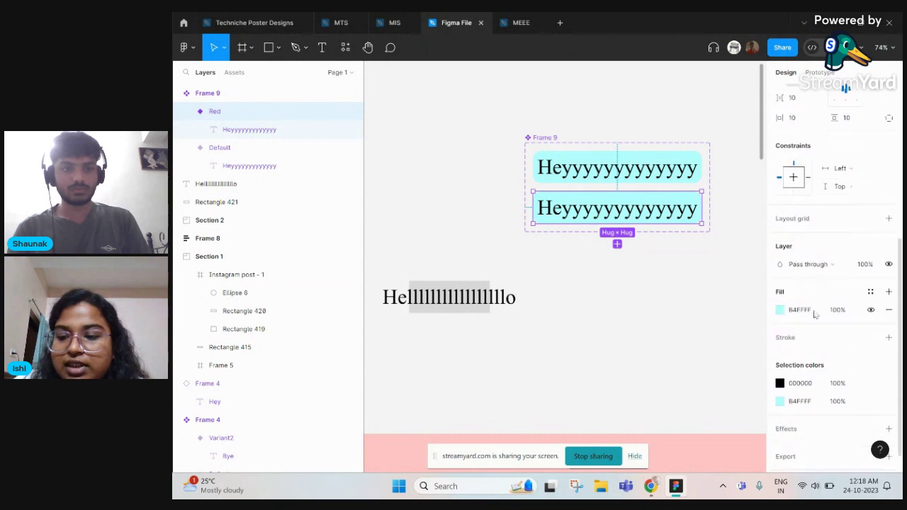
pyautogui.click(781, 309)
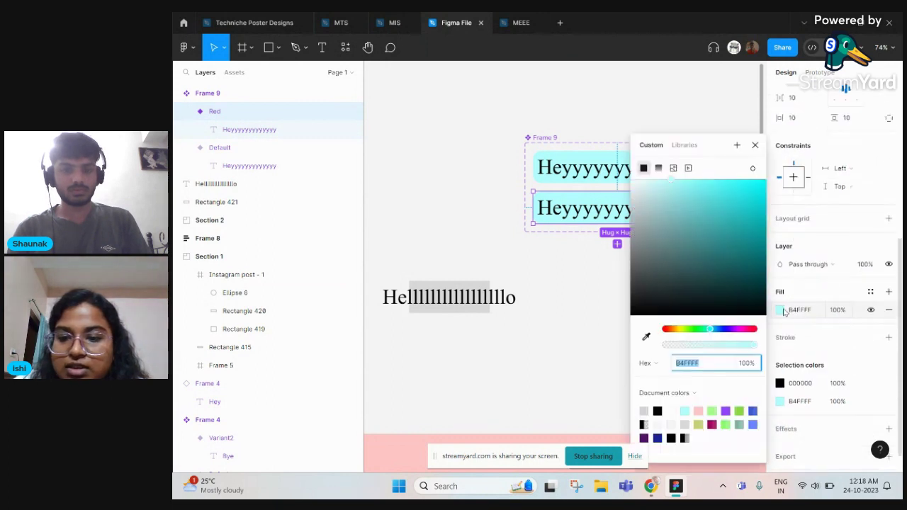
pyautogui.click(712, 411)
pyautogui.click(648, 363)
pyautogui.click(584, 333)
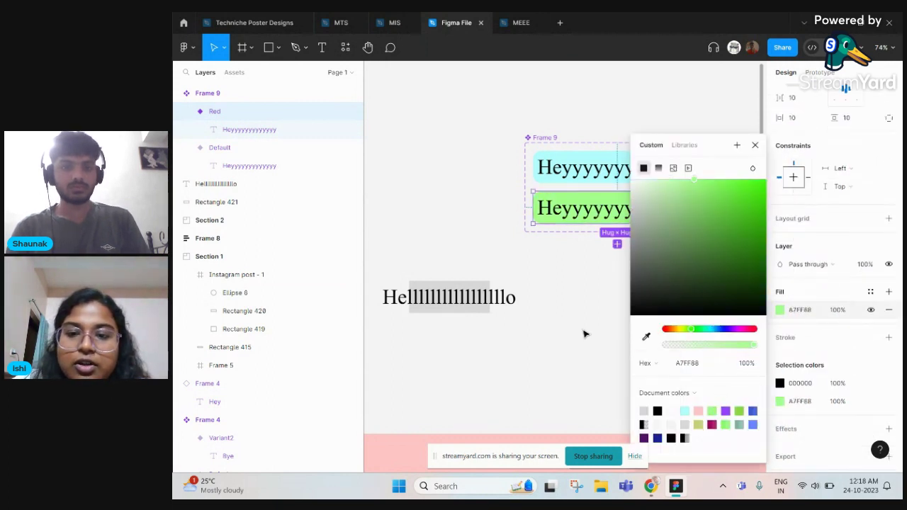
# Shorten the text in the green variant to Hey
pyautogui.doubleClick(615, 209)
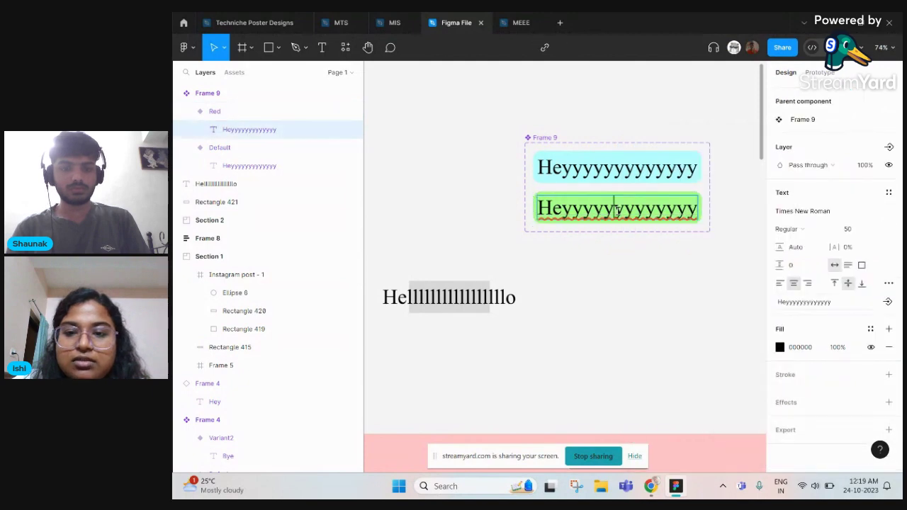
pyautogui.press('BackSpace')
pyautogui.press('BackSpace')
pyautogui.press('BackSpace')
pyautogui.press('BackSpace')
pyautogui.press('BackSpace')
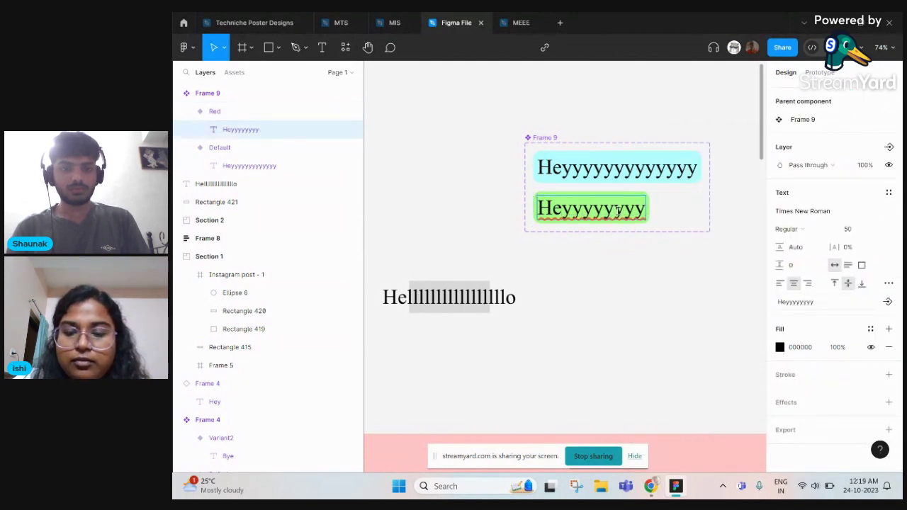
pyautogui.press('BackSpace')
pyautogui.press('BackSpace')
pyautogui.press('BackSpace')
pyautogui.press('BackSpace')
pyautogui.press('BackSpace')
pyautogui.press('BackSpace')
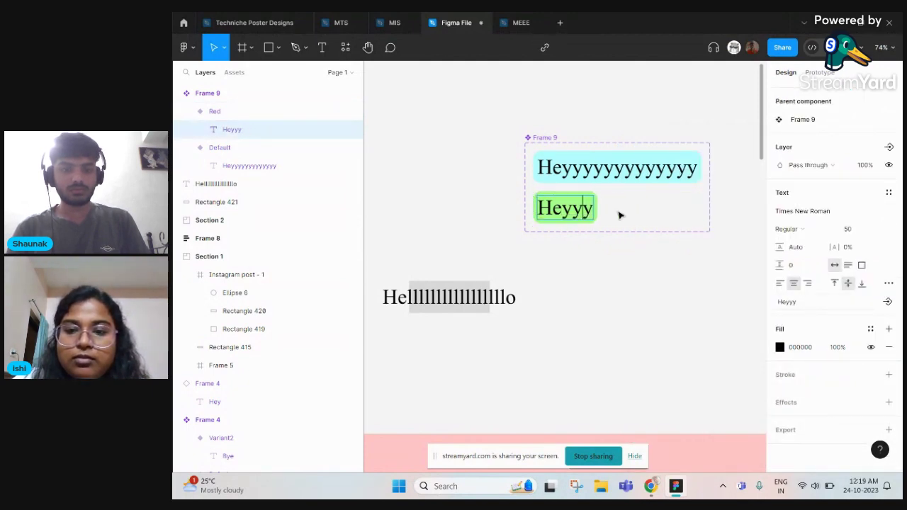
pyautogui.press('BackSpace')
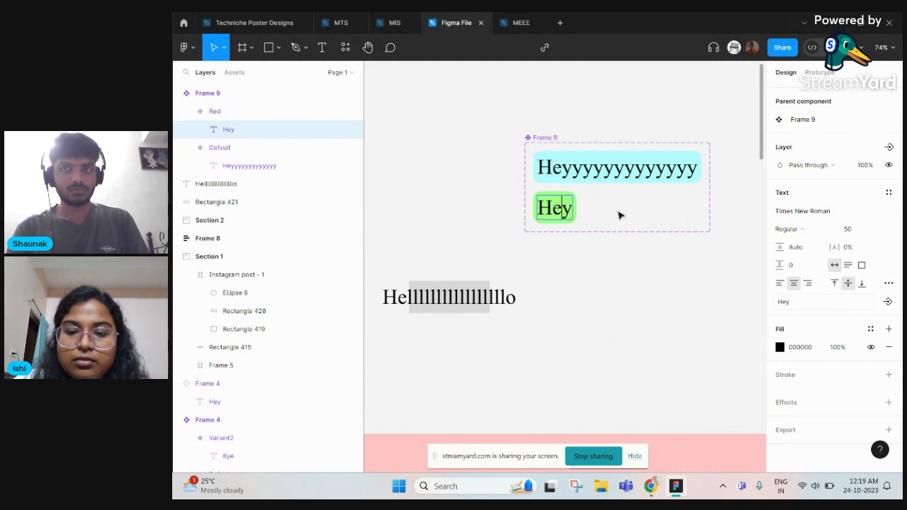
pyautogui.click(658, 291)
# Copy the green Hey variant and paste it as an instance on the empty canvas to the right of the Frame 9 component
pyautogui.hscroll(3, 657, 289)
pyautogui.click(548, 183)
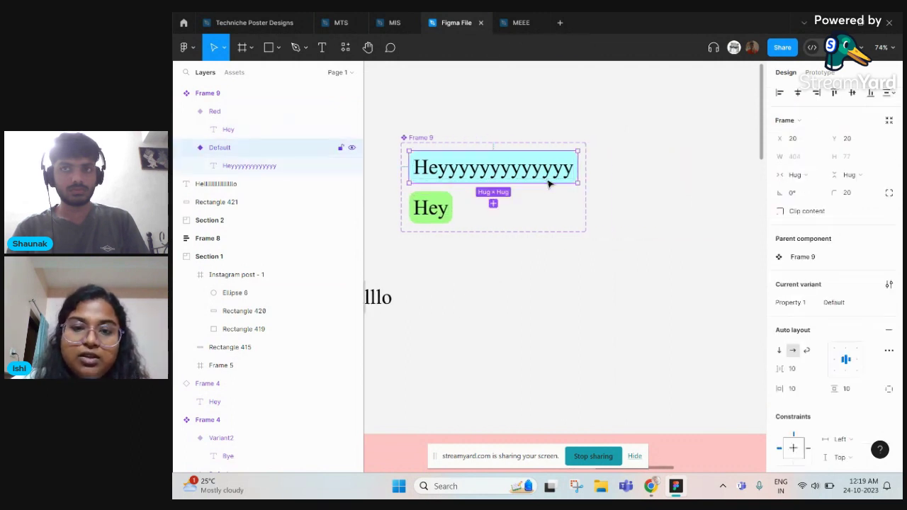
pyautogui.click(430, 207)
pyautogui.rightClick(411, 182)
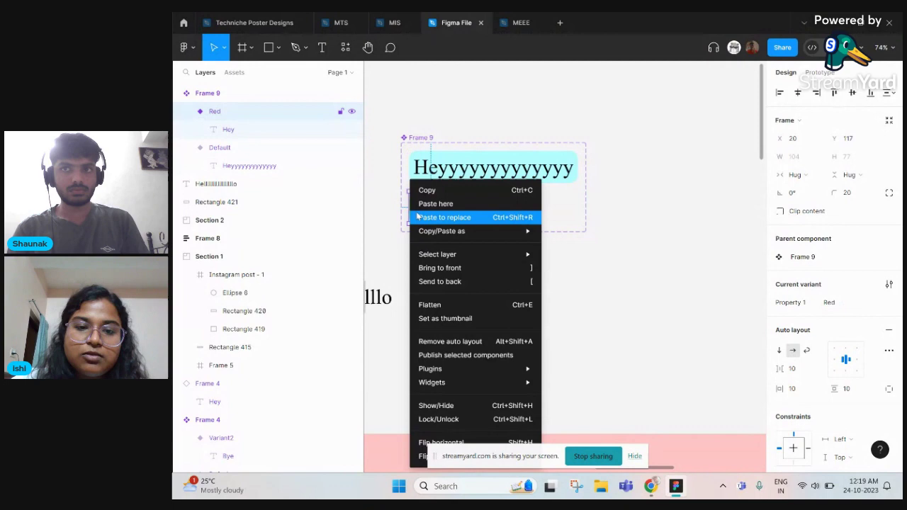
pyautogui.click(453, 186)
pyautogui.hscroll(3, 608, 253)
pyautogui.rightClick(646, 205)
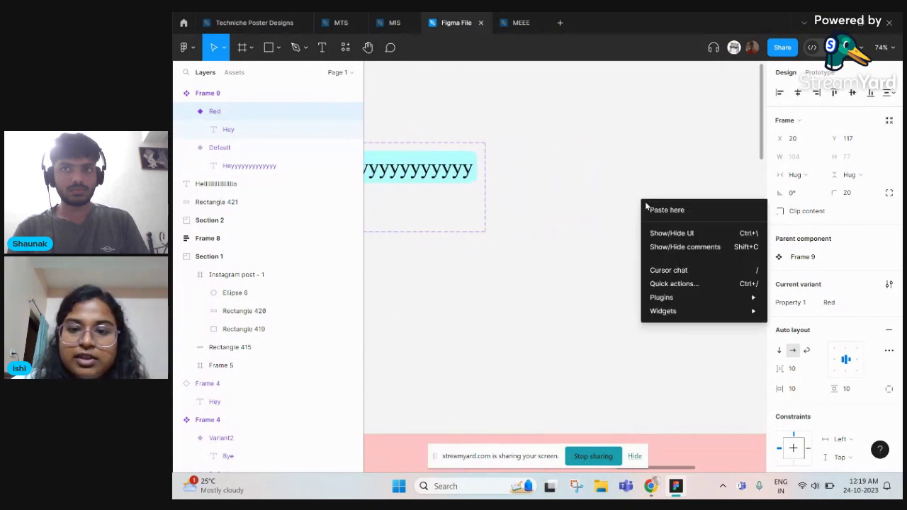
pyautogui.click(655, 210)
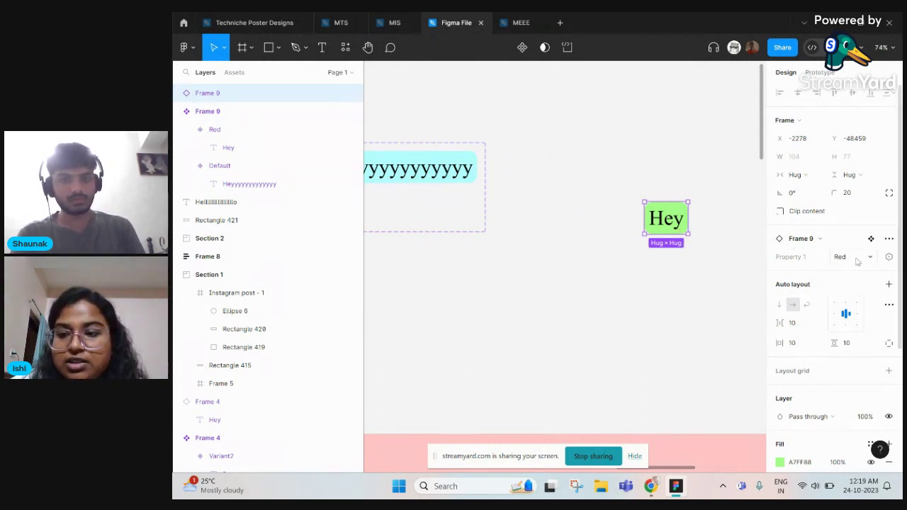
# Switch the pasted Frame 9 instance between the Default and Red variants, ending on Default
pyautogui.click(871, 258)
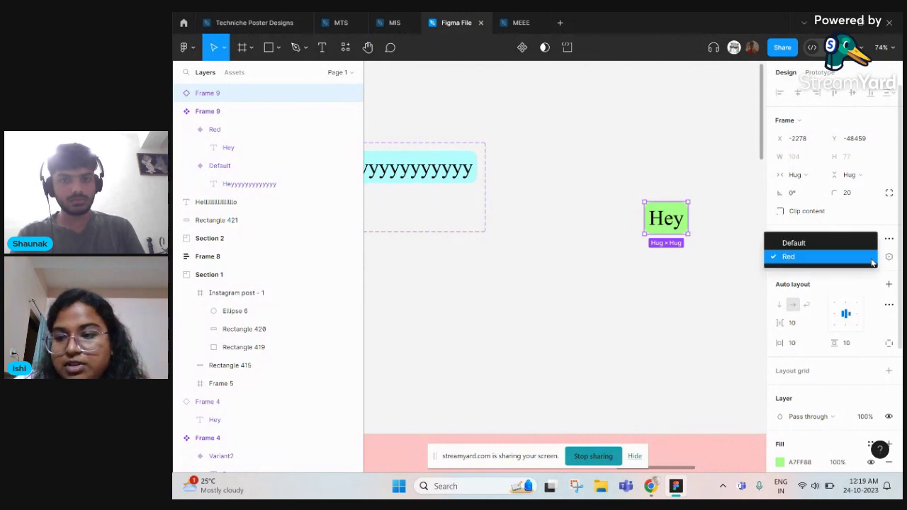
pyautogui.click(868, 245)
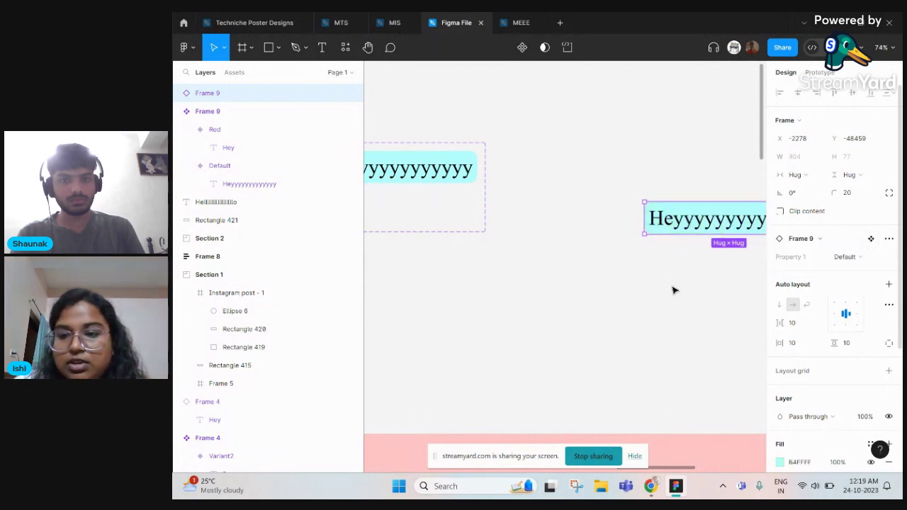
pyautogui.hscroll(3, 674, 290)
pyautogui.click(837, 257)
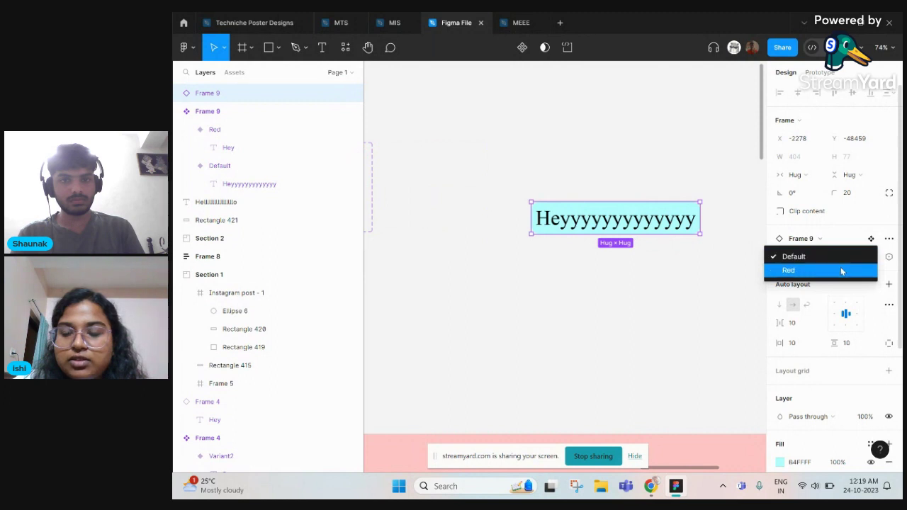
pyautogui.click(841, 269)
pyautogui.click(845, 256)
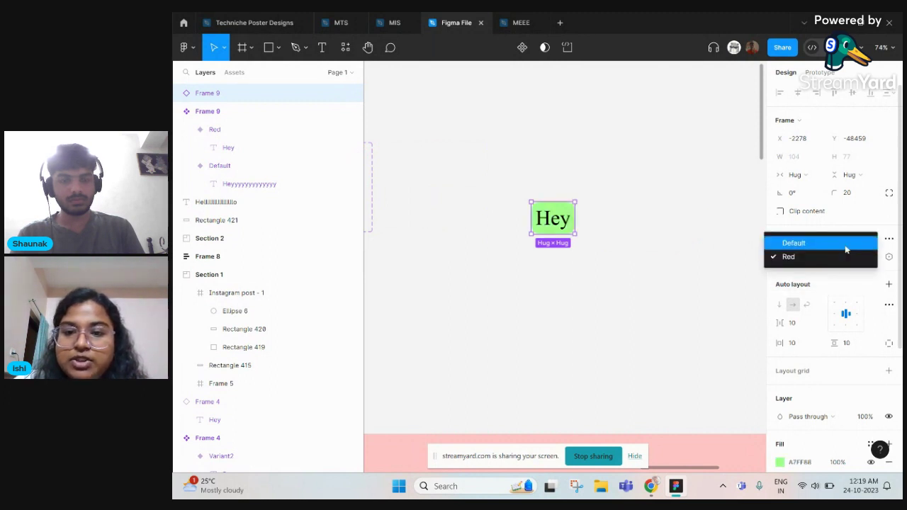
pyautogui.click(846, 244)
pyautogui.click(680, 307)
# Rename the green Hey variant's Property 1 value to Green
pyautogui.scroll(-3, 680, 308)
pyautogui.hscroll(-4, 680, 308)
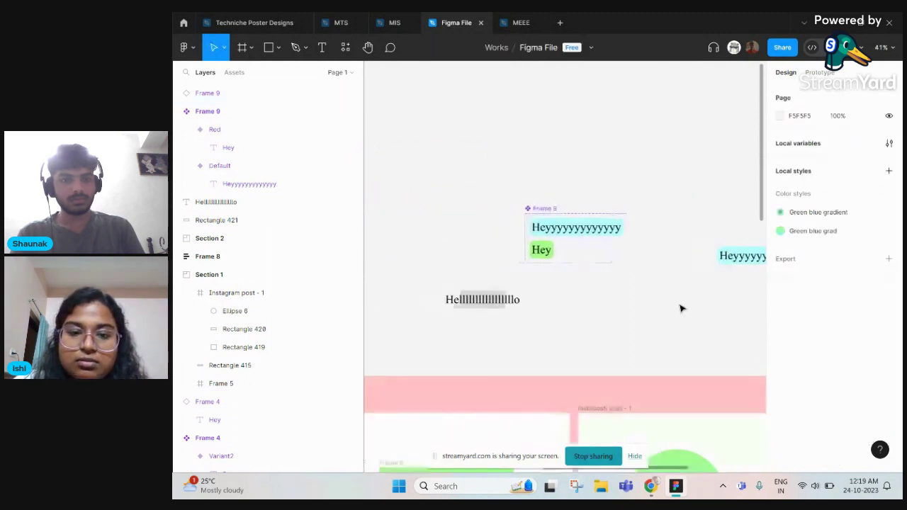
pyautogui.click(547, 245)
pyautogui.click(842, 302)
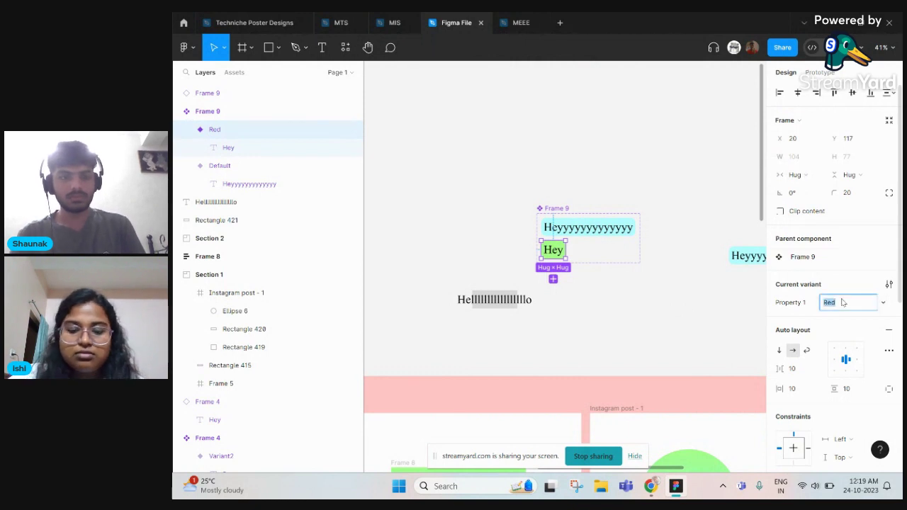
pyautogui.write('Green')
pyautogui.press('Return')
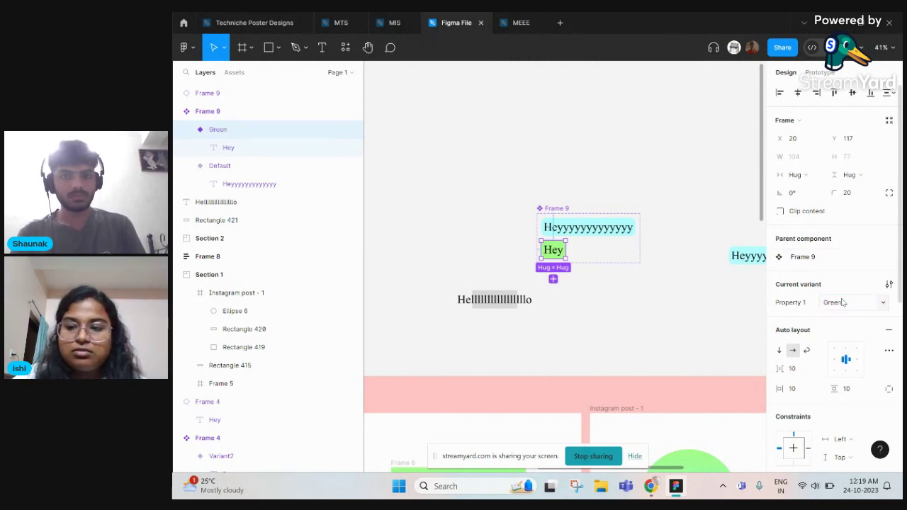
# Add a third variant below the green one in Frame 9 and change its text to Hello
pyautogui.click(553, 280)
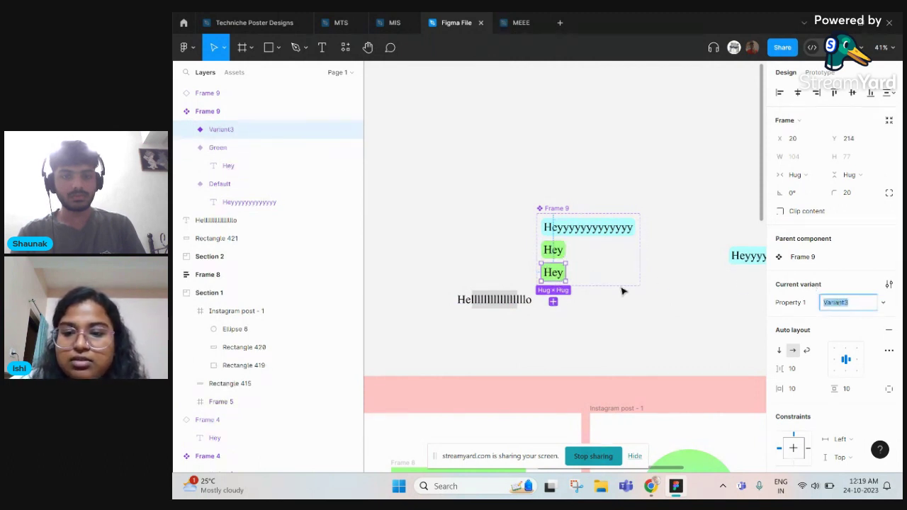
pyautogui.click(552, 261)
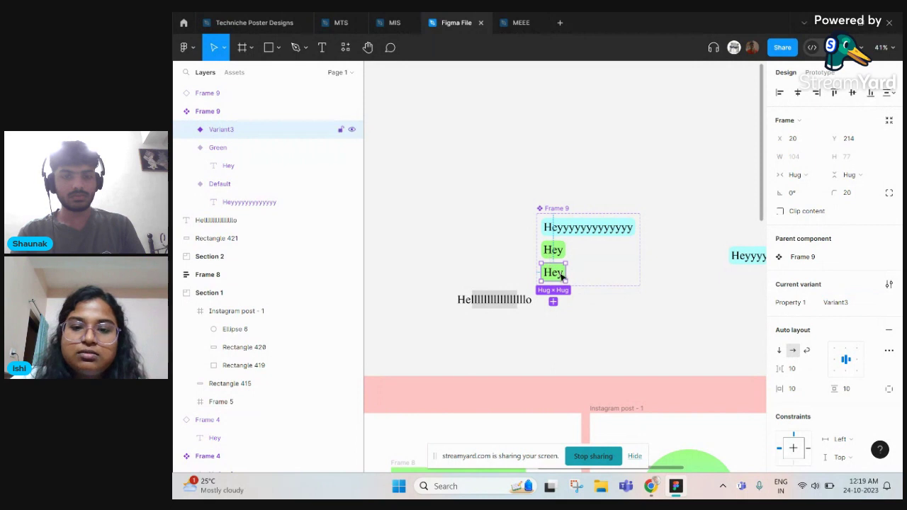
pyautogui.doubleClick(560, 275)
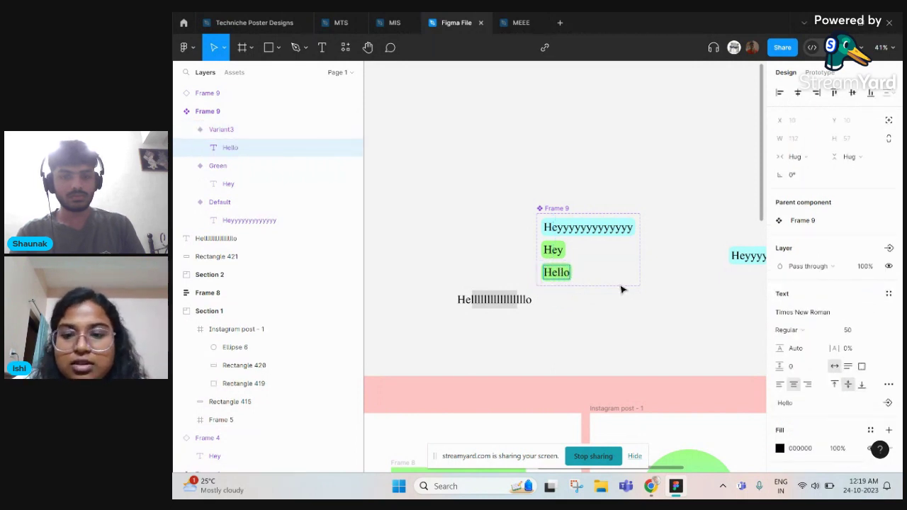
# Switch the Frame 9 instance on the empty canvas from the component set's options to Variant3
pyautogui.hscroll(2, 621, 289)
pyautogui.click(702, 256)
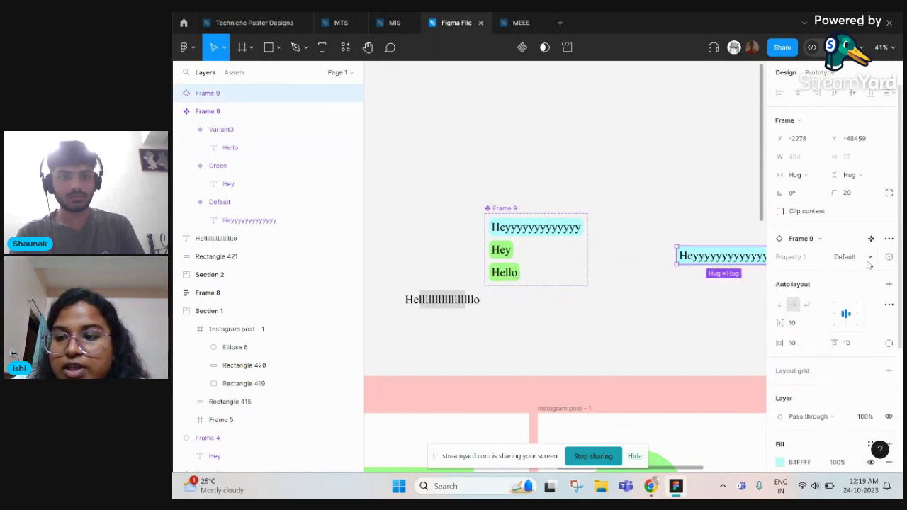
pyautogui.click(870, 259)
pyautogui.click(851, 285)
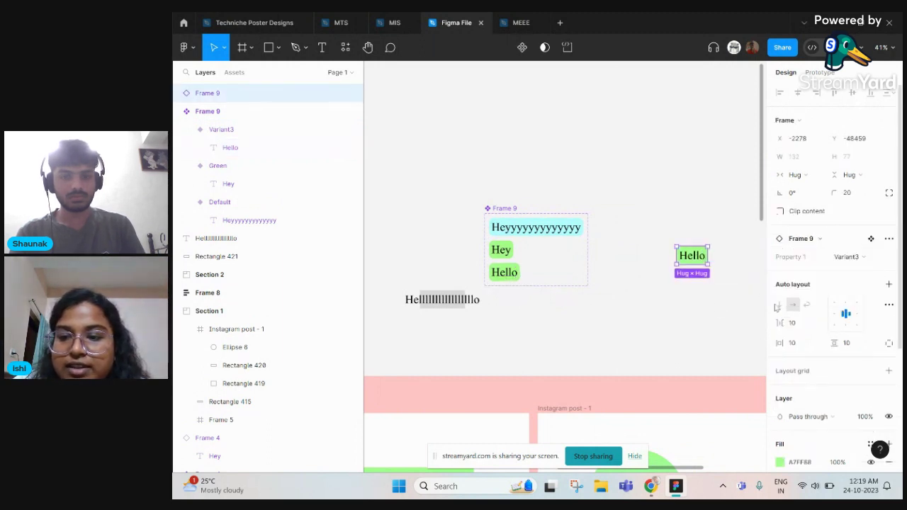
pyautogui.hscroll(1, 702, 305)
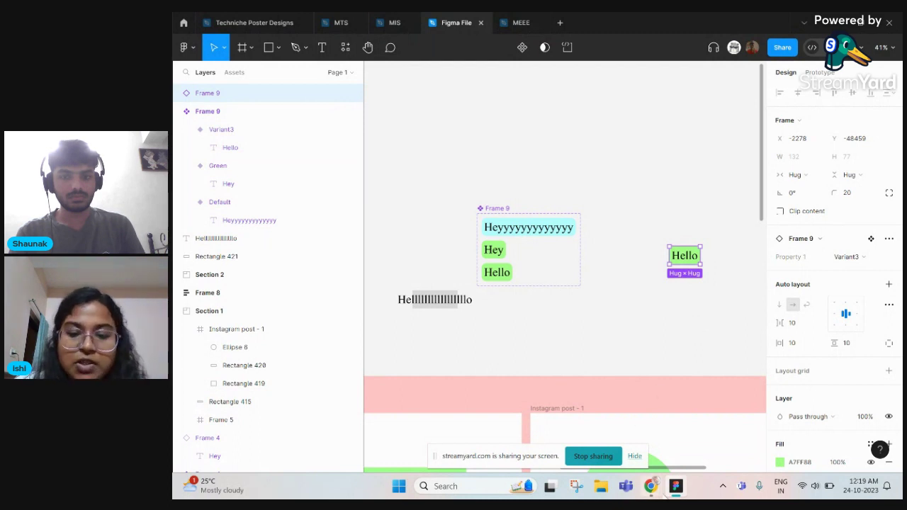
pyautogui.moveTo(657, 496)
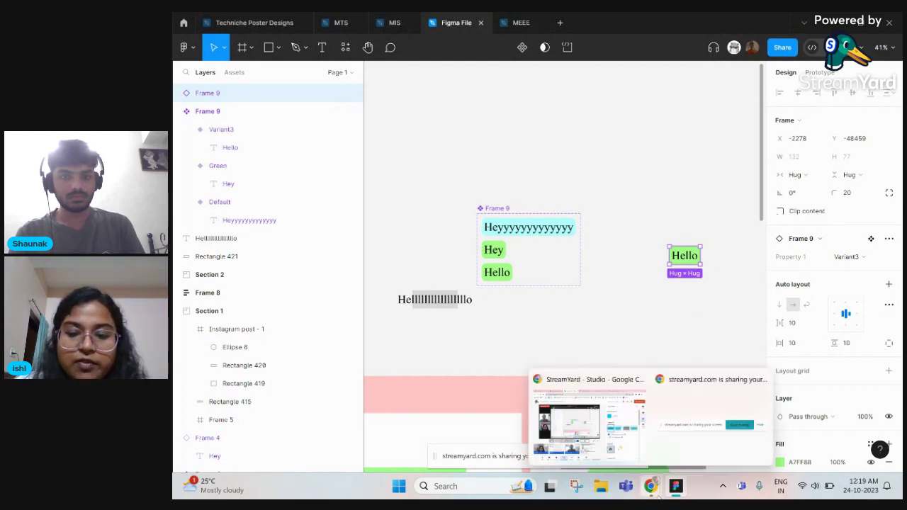
pyautogui.click(640, 303)
pyautogui.scroll(-3, 641, 303)
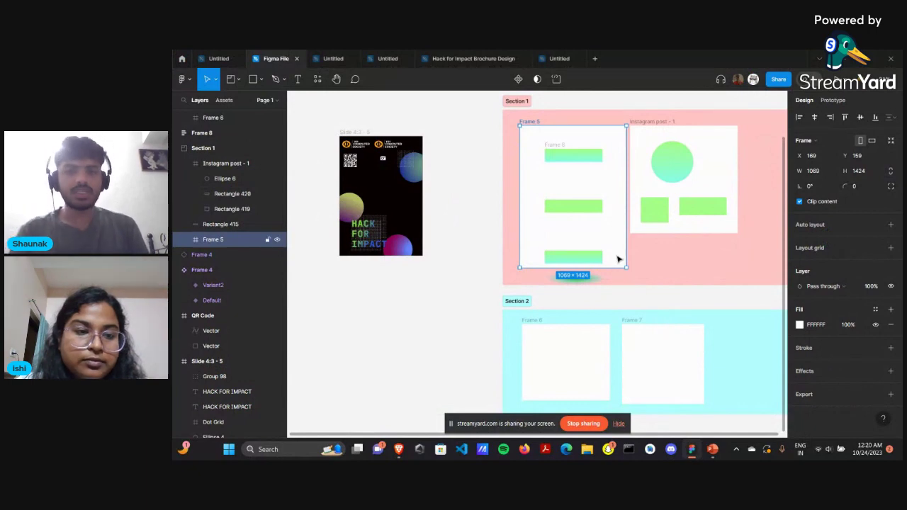
pyautogui.hscroll(2, 645, 258)
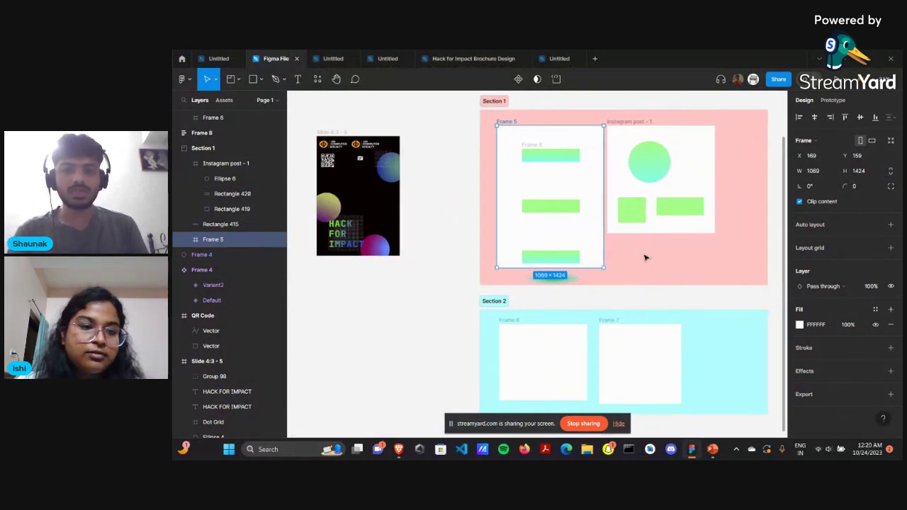
pyautogui.hscroll(1, 645, 258)
pyautogui.scroll(1, 645, 258)
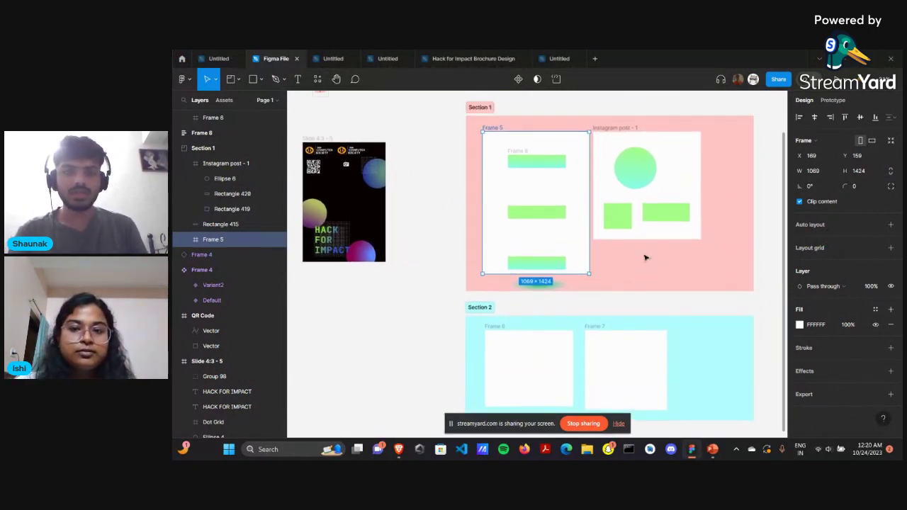
pyautogui.hscroll(2, 645, 258)
pyautogui.hscroll(1, 645, 258)
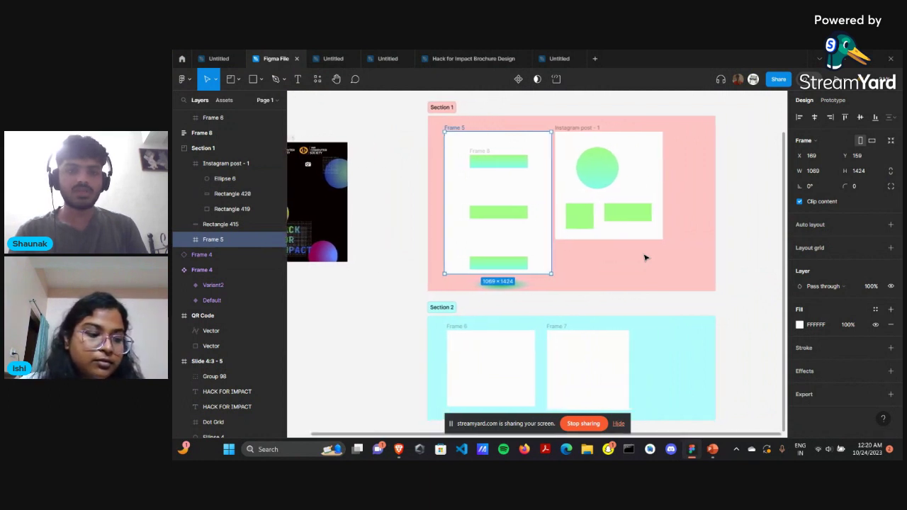
pyautogui.hscroll(2, 645, 258)
pyautogui.scroll(-2, 586, 229)
pyautogui.hscroll(2, 586, 231)
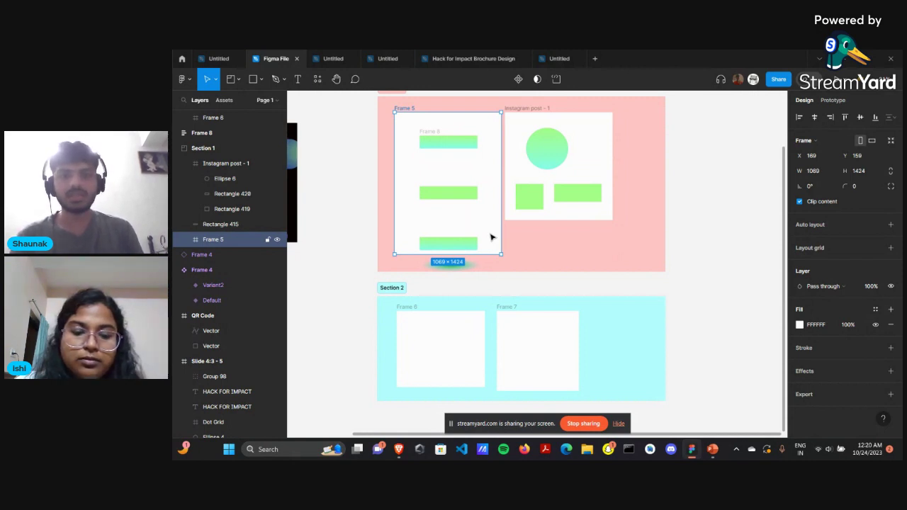
# Open the plugin management list with Frame 5 in Section 1 selected
pyautogui.rightClick(488, 235)
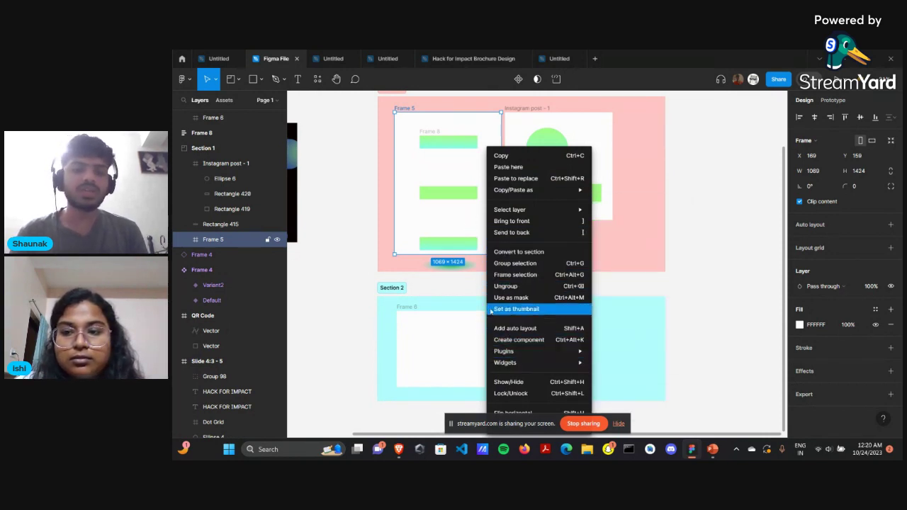
pyautogui.click(459, 229)
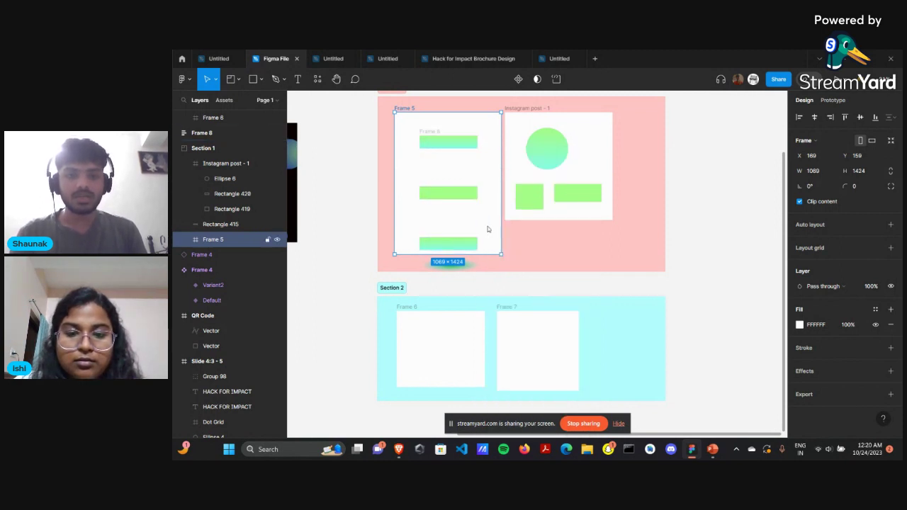
pyautogui.rightClick(489, 230)
pyautogui.moveTo(530, 363)
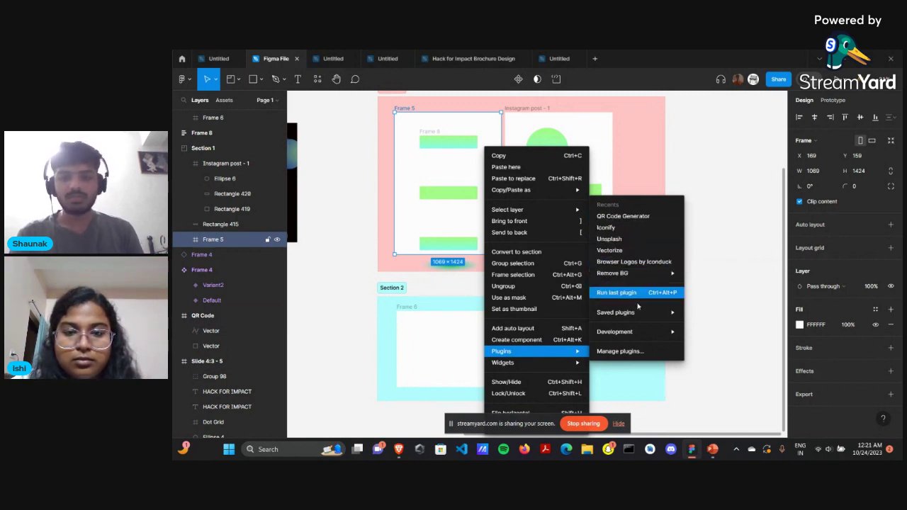
pyautogui.click(629, 352)
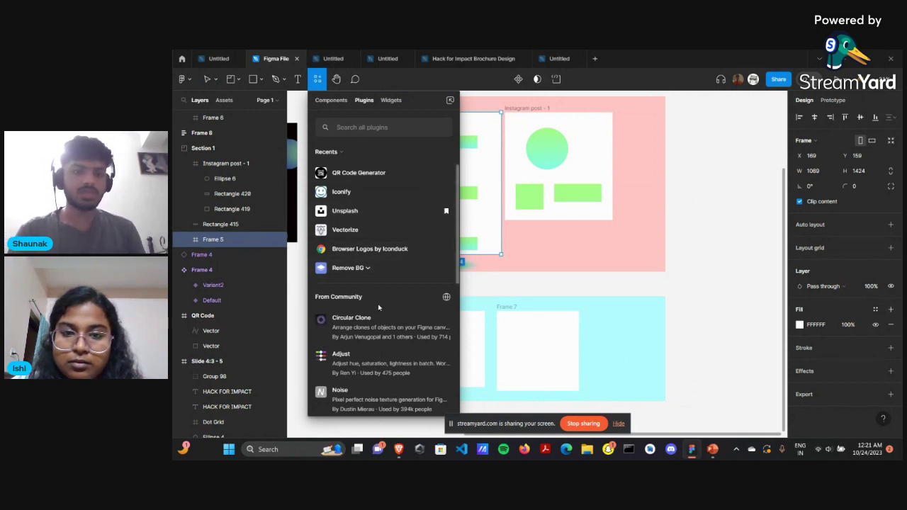
# Browse the community plugins, view the Noise plugin's details, and return to the plugin list
pyautogui.scroll(-1, 373, 347)
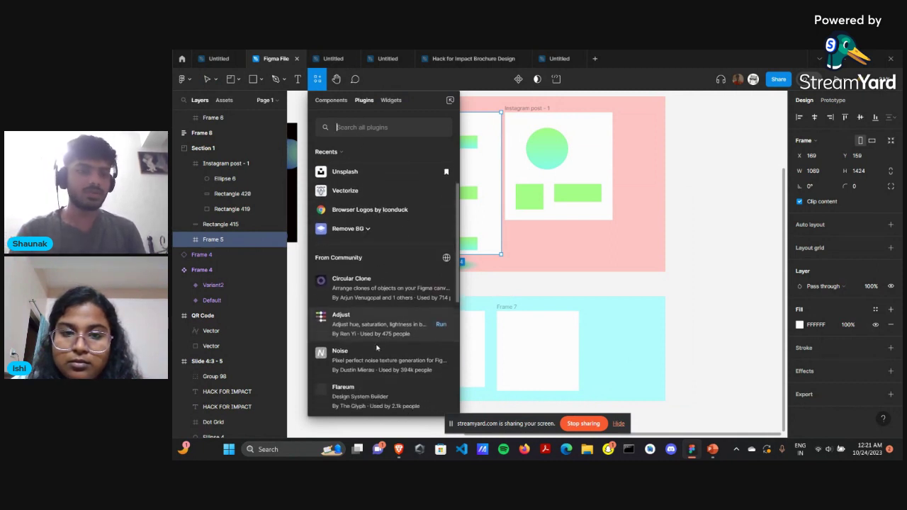
pyautogui.scroll(1, 376, 347)
pyautogui.scroll(-3, 372, 285)
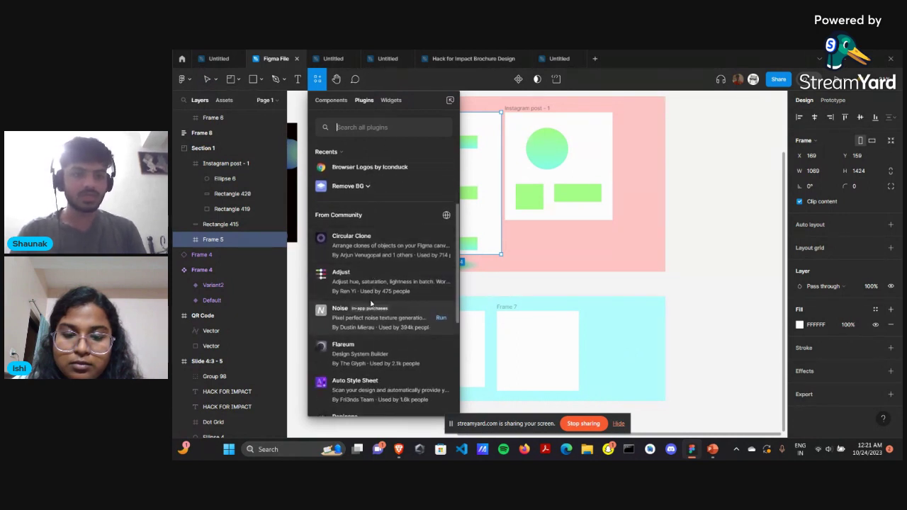
pyautogui.click(349, 319)
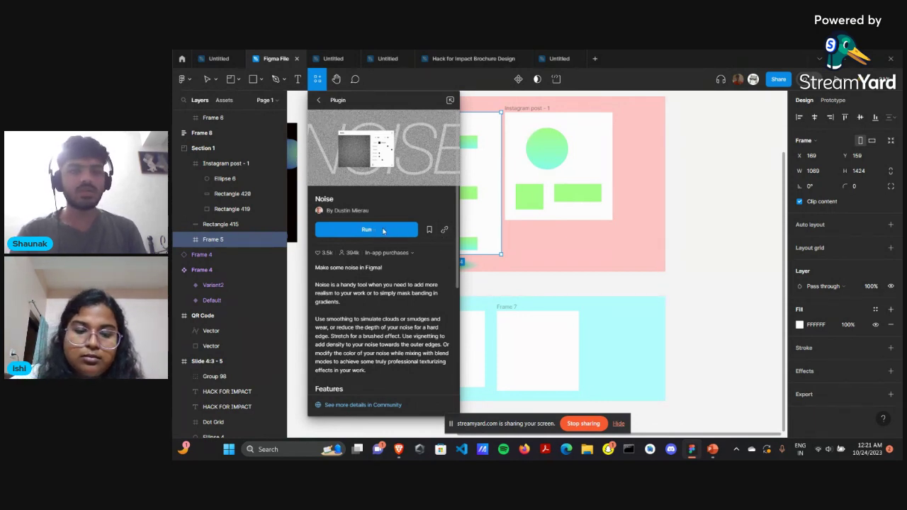
pyautogui.click(319, 102)
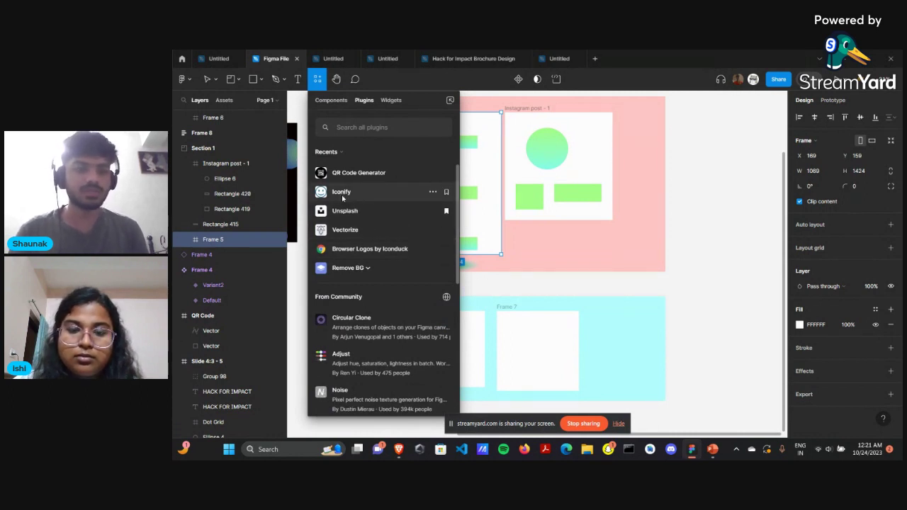
# Run the Iconify plugin, search all icons for trophy, and look through the matching icons
pyautogui.click(342, 192)
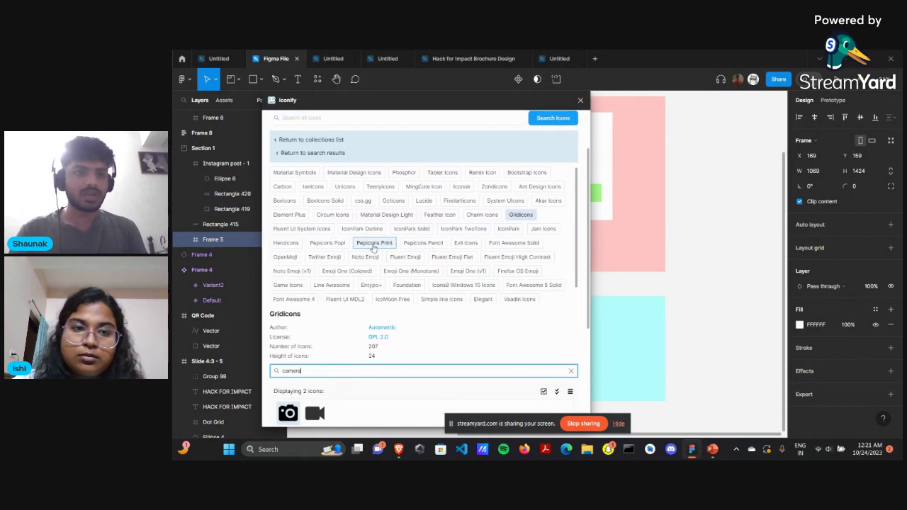
pyautogui.scroll(-3, 374, 248)
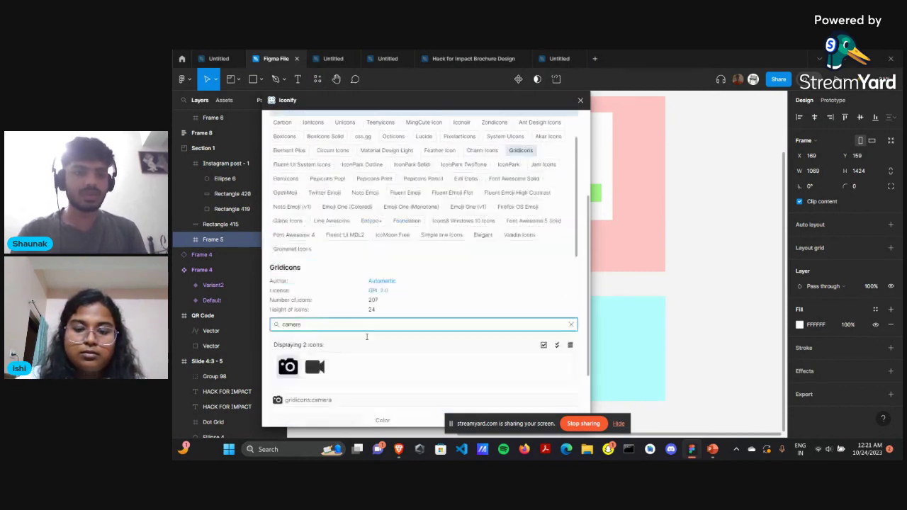
pyautogui.scroll(5, 366, 337)
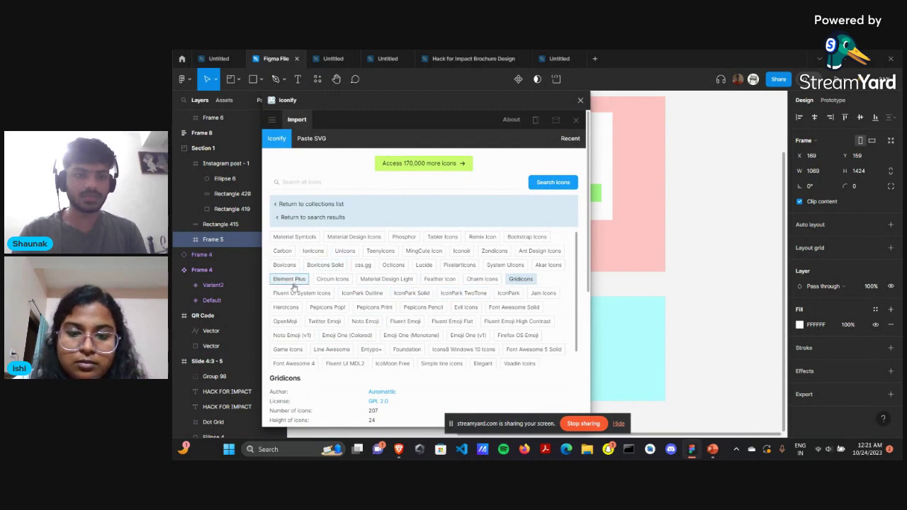
pyautogui.click(526, 280)
pyautogui.scroll(-2, 441, 302)
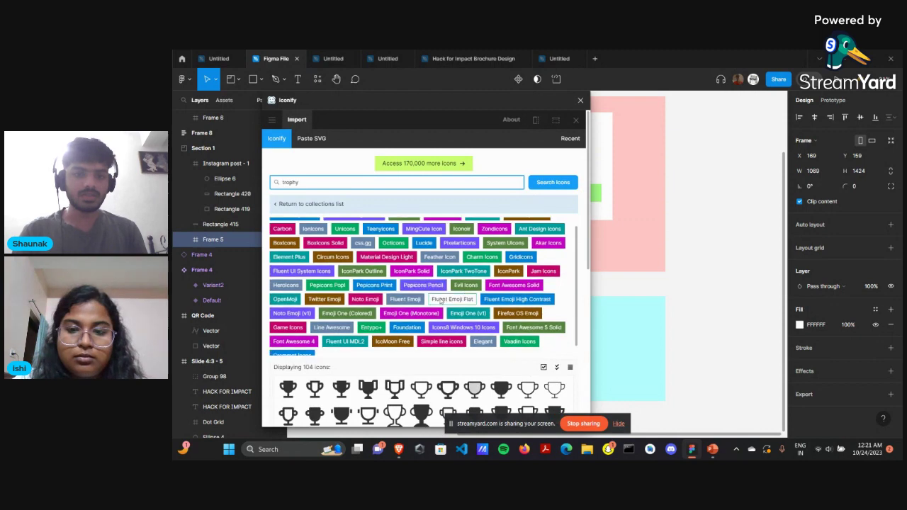
pyautogui.scroll(-5, 440, 302)
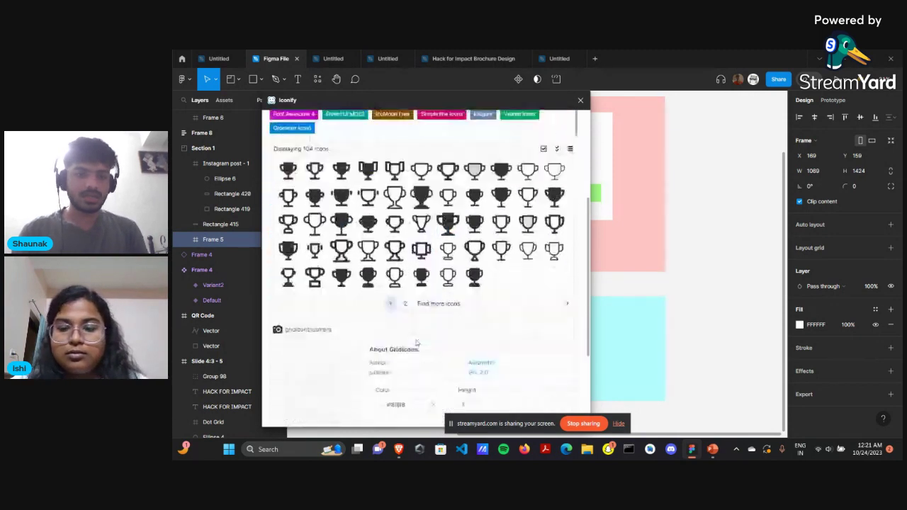
pyautogui.scroll(5, 417, 343)
pyautogui.scroll(1, 331, 274)
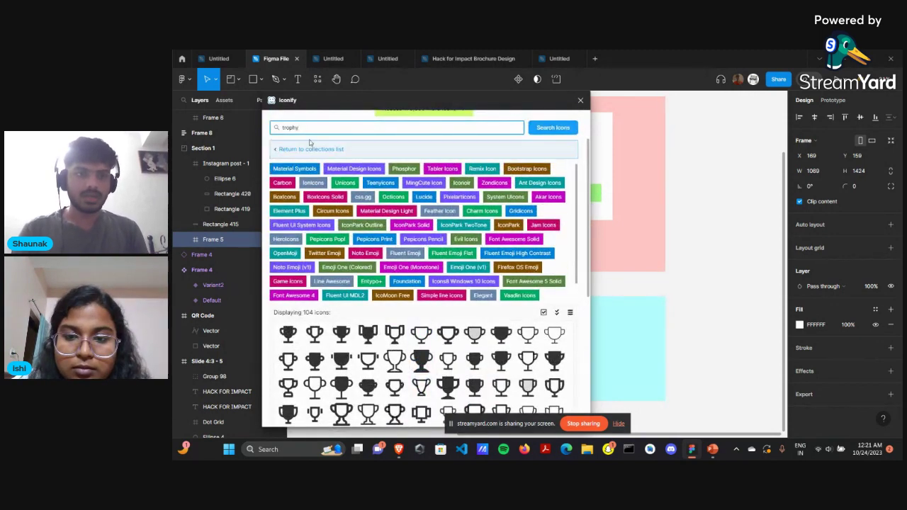
# Replace the Iconify search term with cup and look over the matching icons
pyautogui.doubleClick(294, 127)
pyautogui.press('BackSpace')
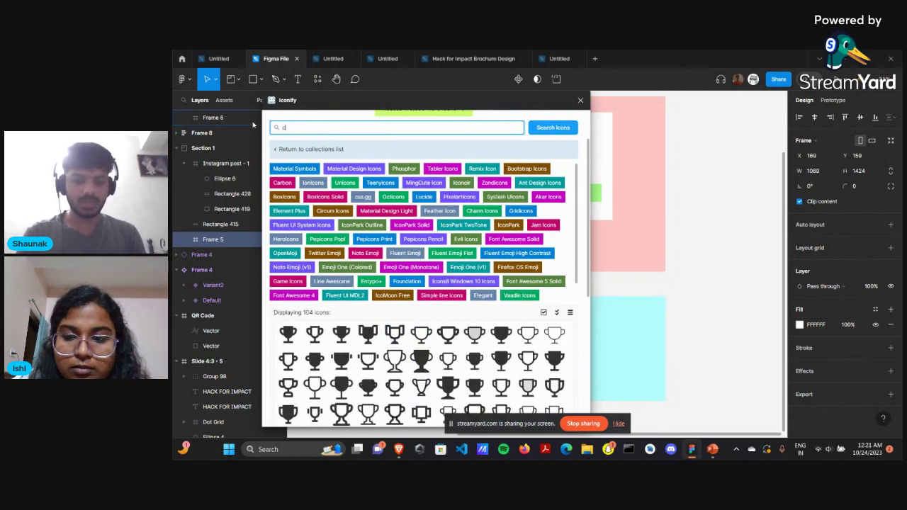
pyautogui.write('cup')
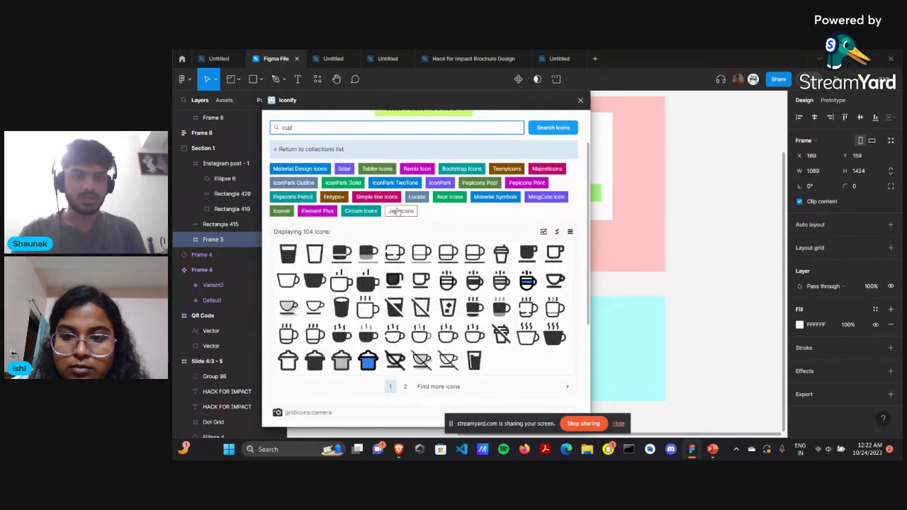
pyautogui.scroll(-1, 418, 276)
pyautogui.scroll(1, 419, 276)
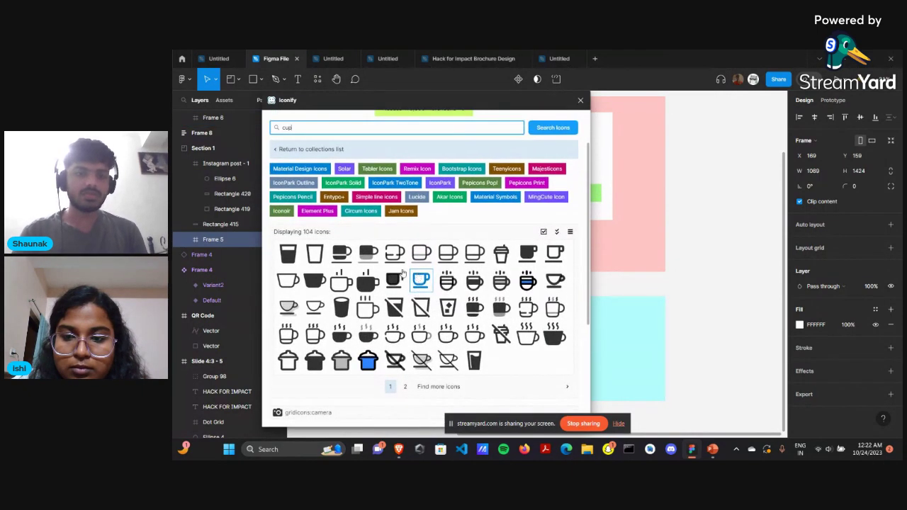
# Search all Iconify icons for toggle menu
pyautogui.scroll(2, 333, 213)
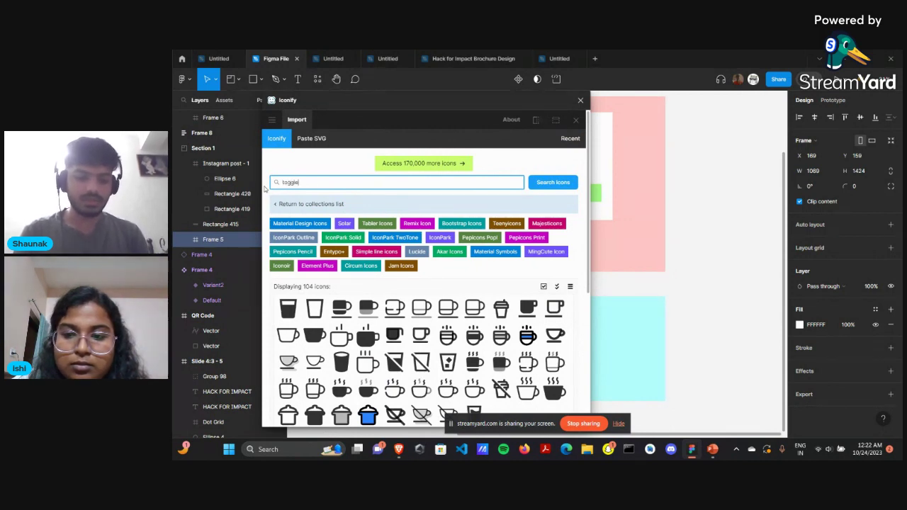
pyautogui.write('menu')
pyautogui.press('Return')
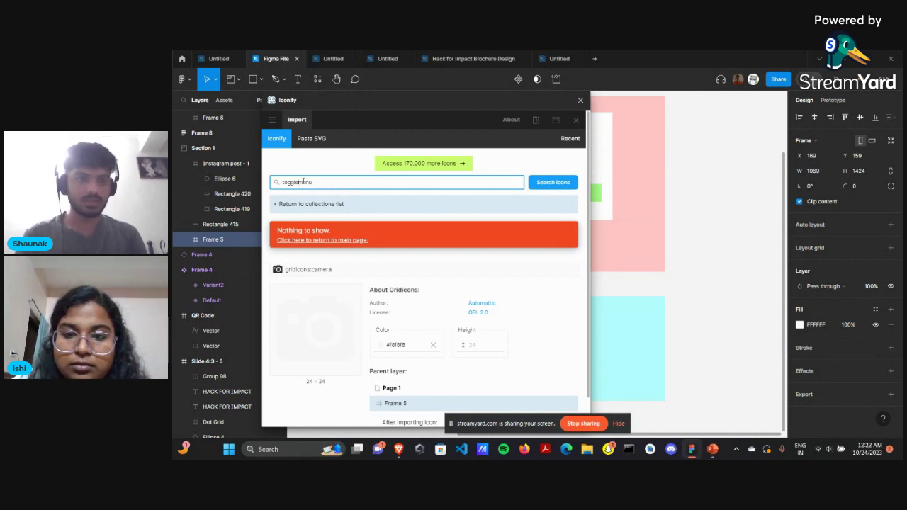
# Clear the Iconify search term and search all icons for home
pyautogui.hotkey('ctrl', 'a')
pyautogui.press('BackSpace')
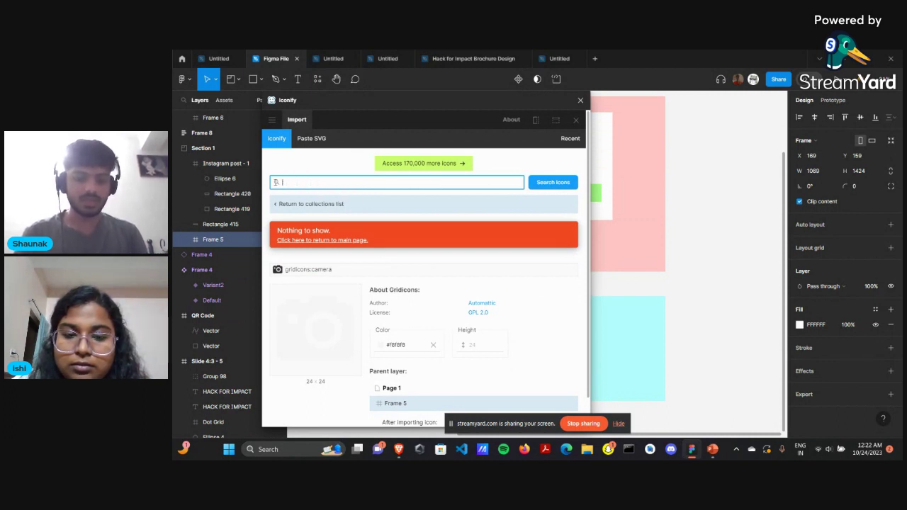
pyautogui.press('Return')
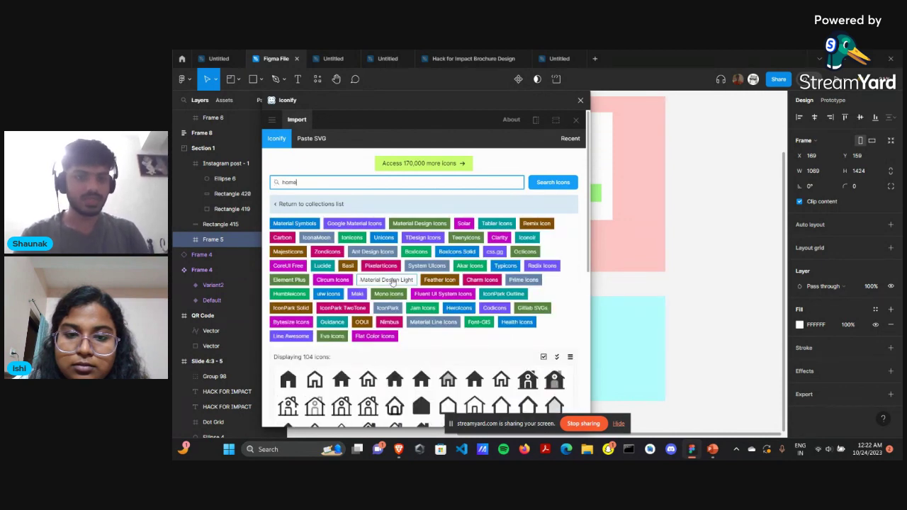
pyautogui.scroll(-1, 409, 357)
pyautogui.scroll(-1, 409, 357)
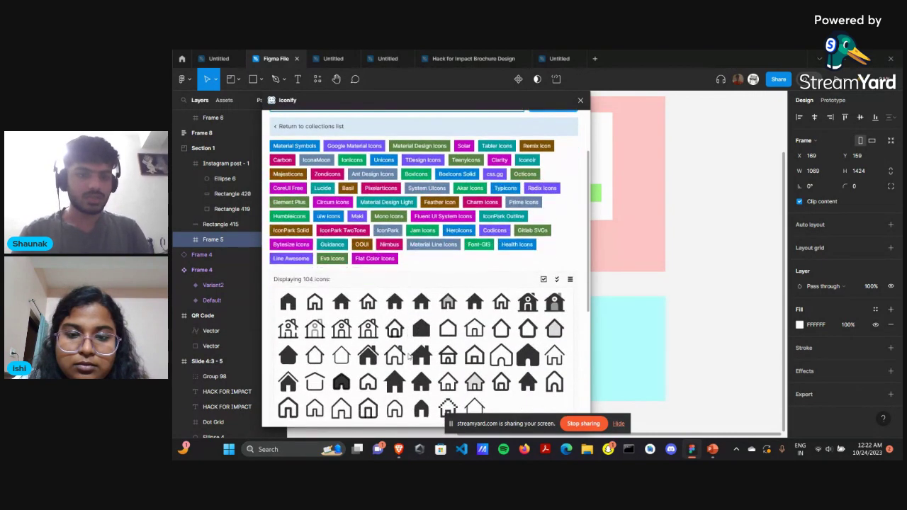
# Select the material-symbols:home icon and import it into Frame 5, keeping the colour #f8f8f8
pyautogui.click(289, 304)
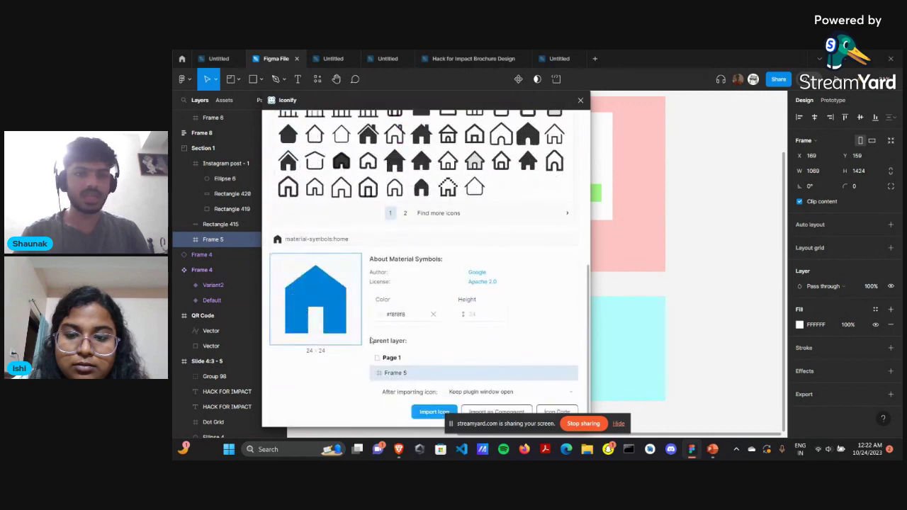
pyautogui.click(432, 312)
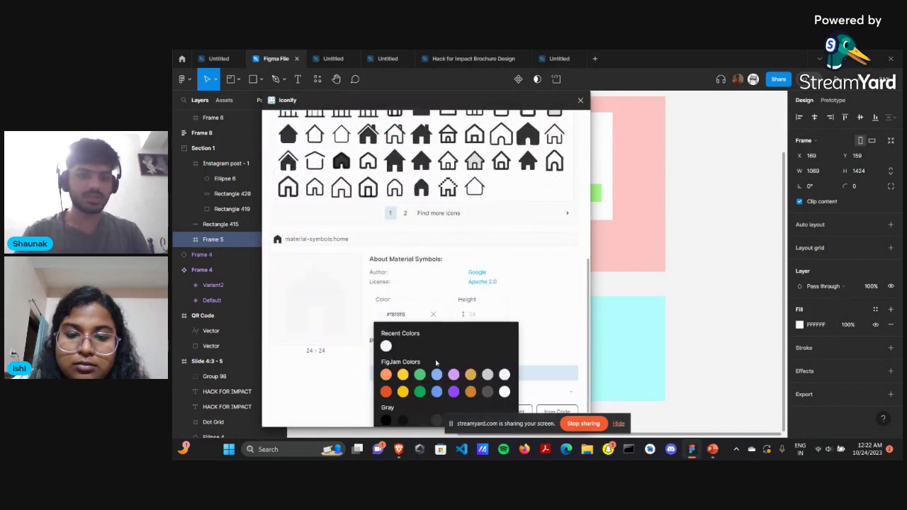
pyautogui.click(433, 386)
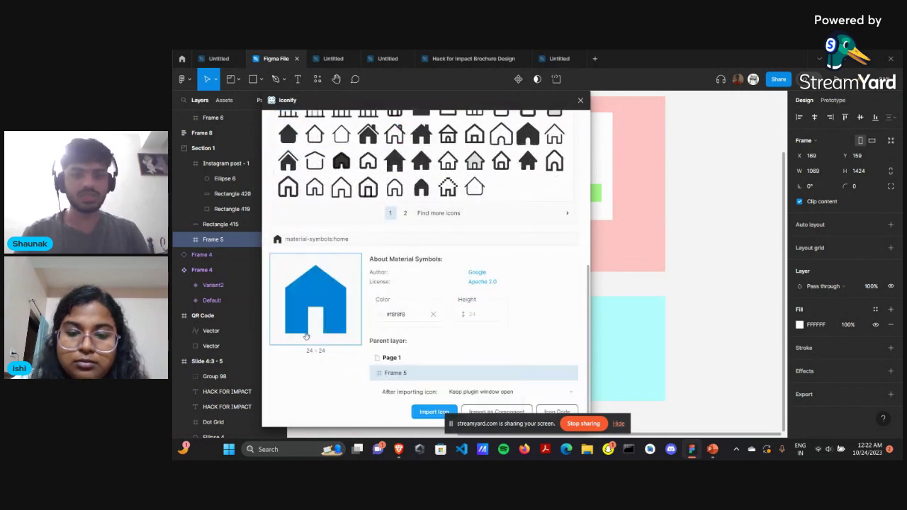
pyautogui.click(433, 412)
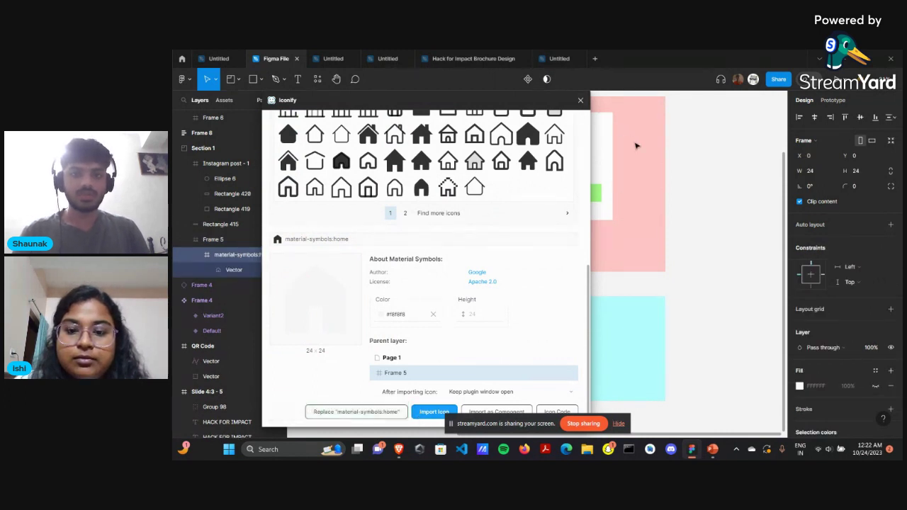
# Clear the Frame 5 selection and import the material-symbols:home icon onto the page without a parent frame
pyautogui.press('Escape')
pyautogui.hscroll(-3, 637, 147)
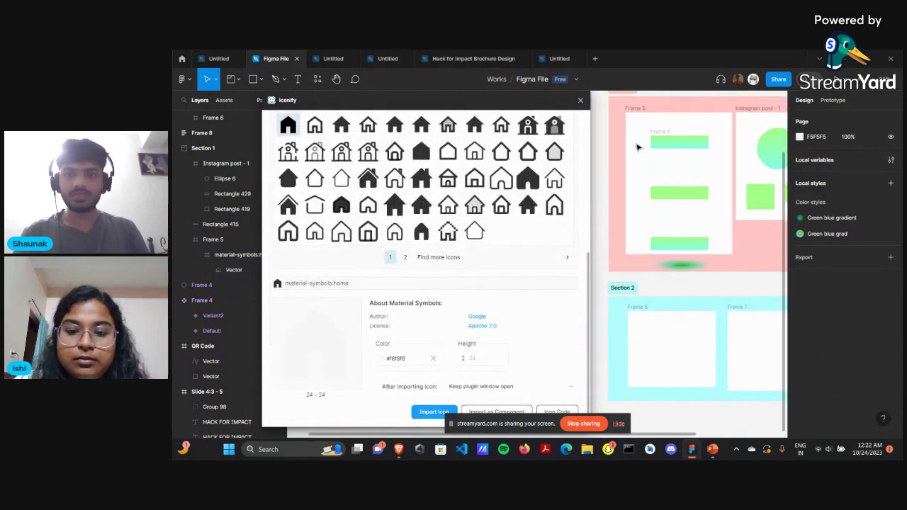
pyautogui.click(662, 133)
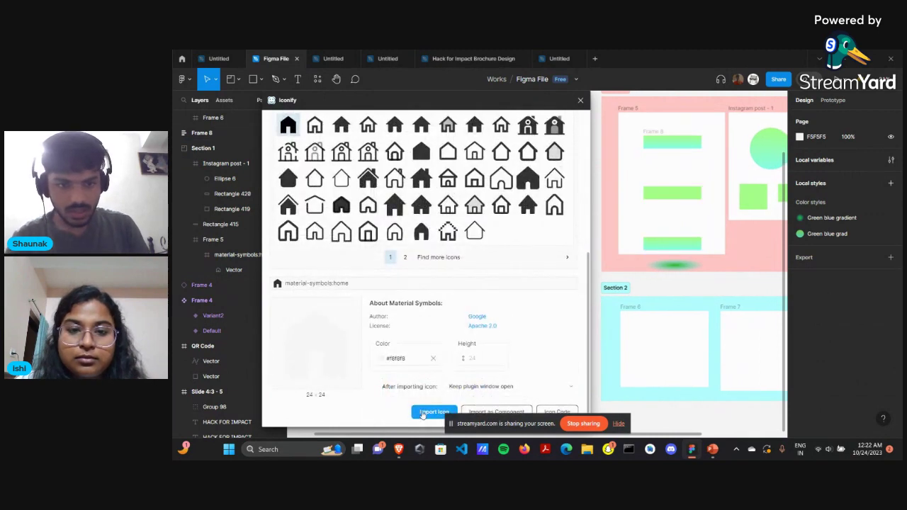
pyautogui.click(419, 412)
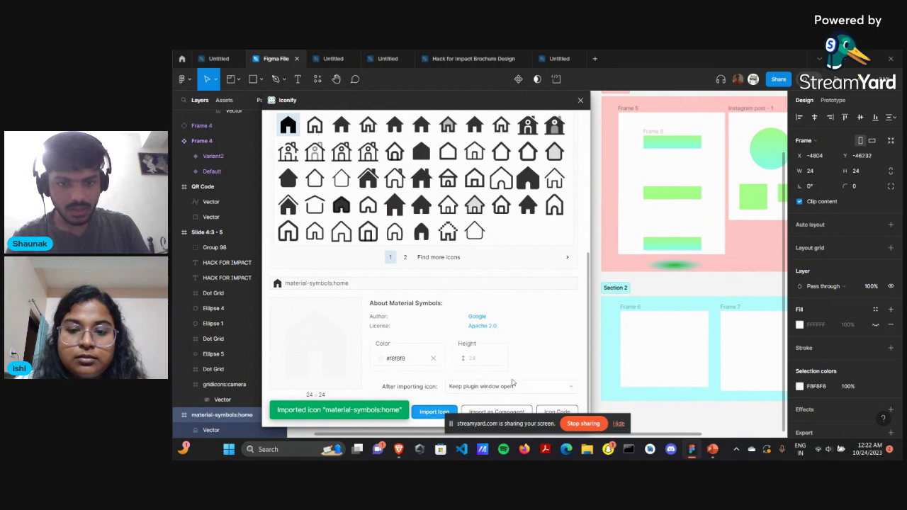
# Set the home icon's colour to the FigJam yellow #ffd233 and import it onto the page
pyautogui.click(382, 358)
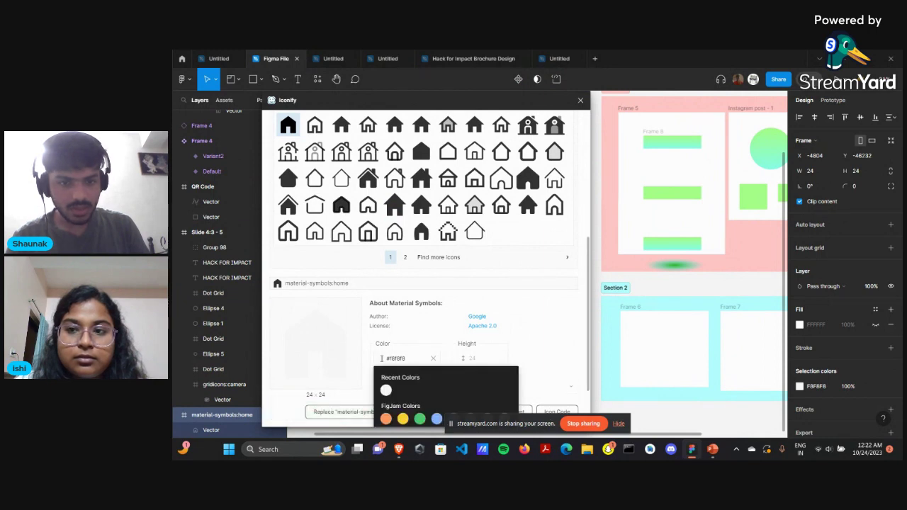
pyautogui.scroll(-1, 393, 395)
pyautogui.click(402, 400)
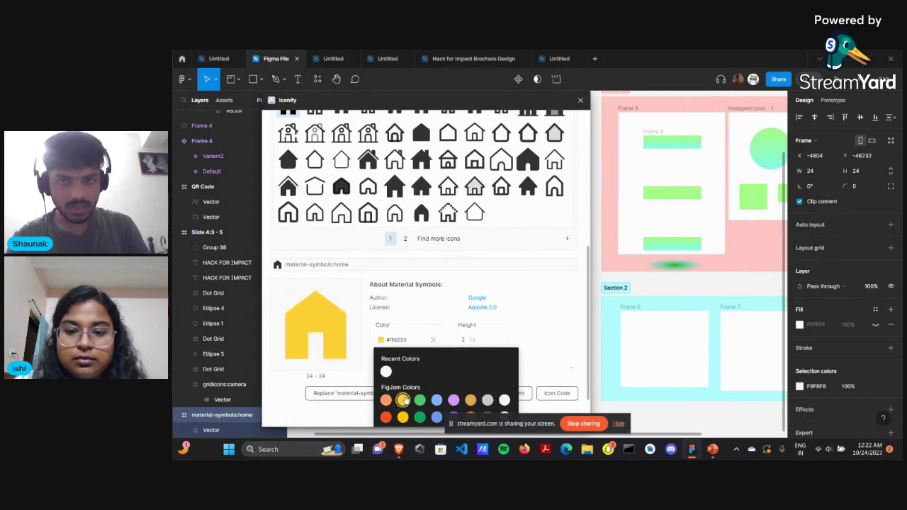
pyautogui.scroll(-4, 410, 397)
pyautogui.click(543, 287)
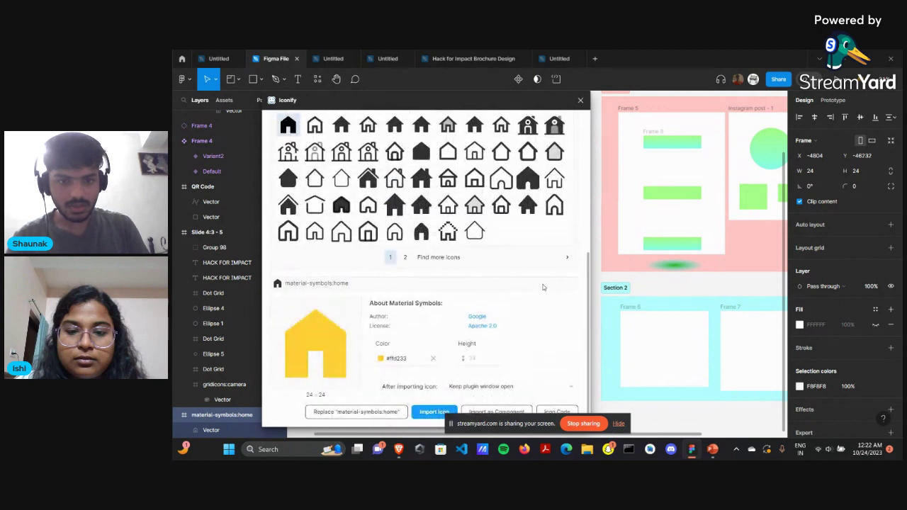
pyautogui.click(443, 412)
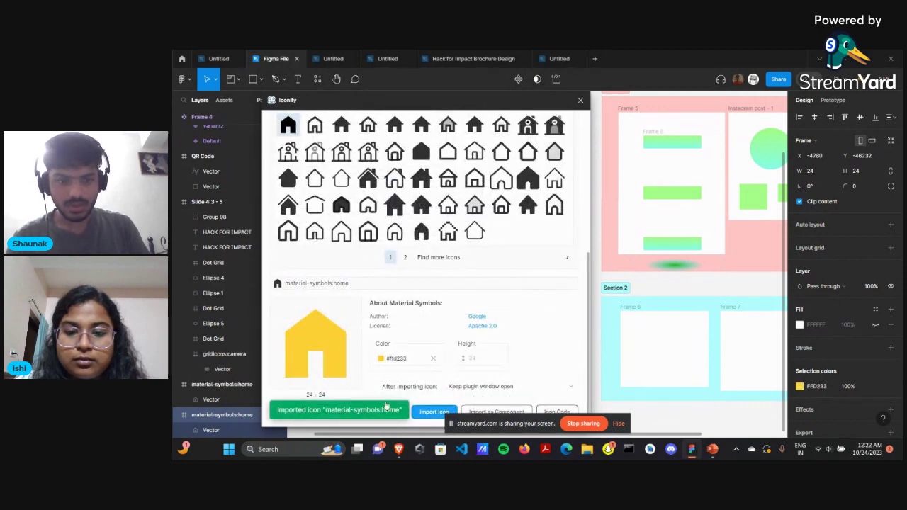
# Select Frame 5 as the parent layer and import the yellow #ffd233 home icon into it
pyautogui.hscroll(2, 662, 226)
pyautogui.click(662, 226)
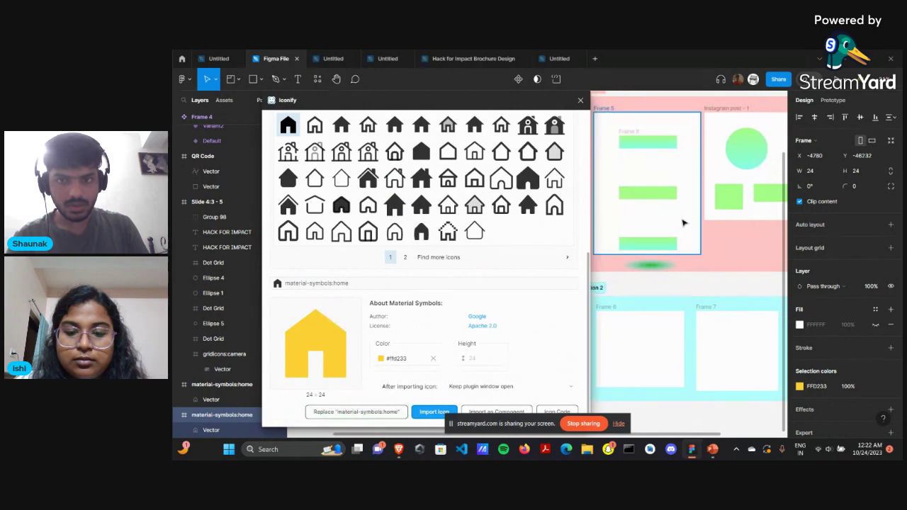
pyautogui.click(397, 358)
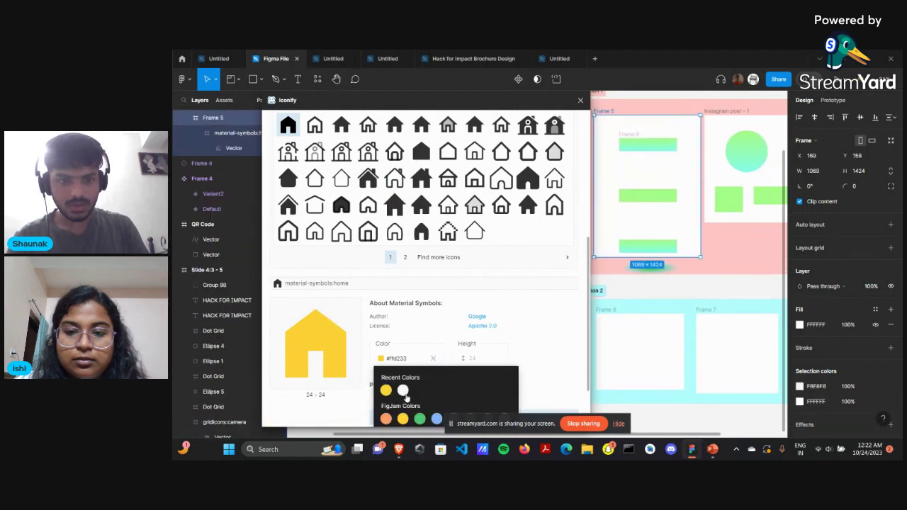
pyautogui.scroll(-1, 425, 355)
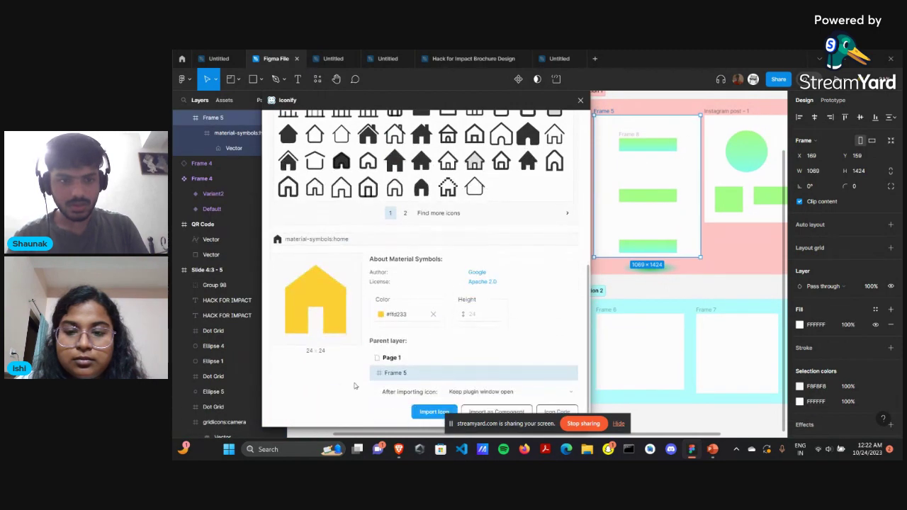
pyautogui.click(434, 413)
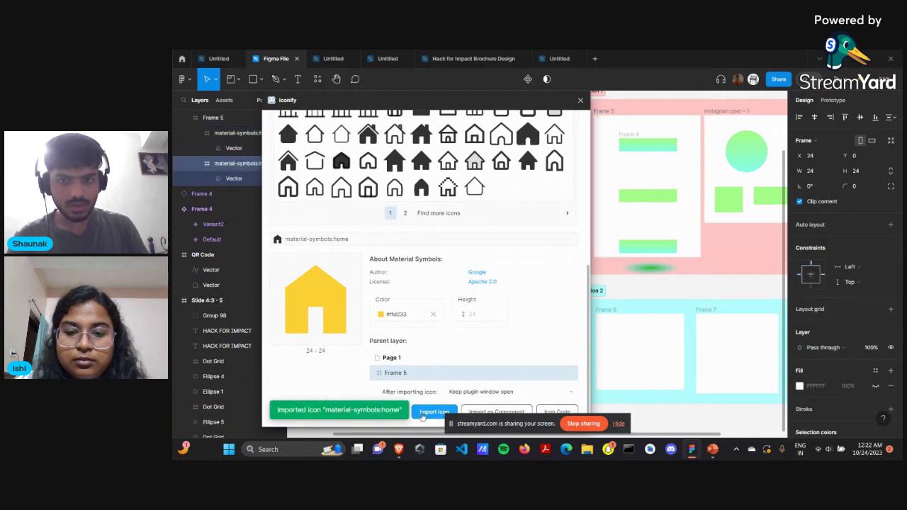
# Resize the yellow home icon to about 43 × 40 and place it near Frame 5's upper-left corner, at about X 24, Y 21
pyautogui.scroll(1, 618, 136)
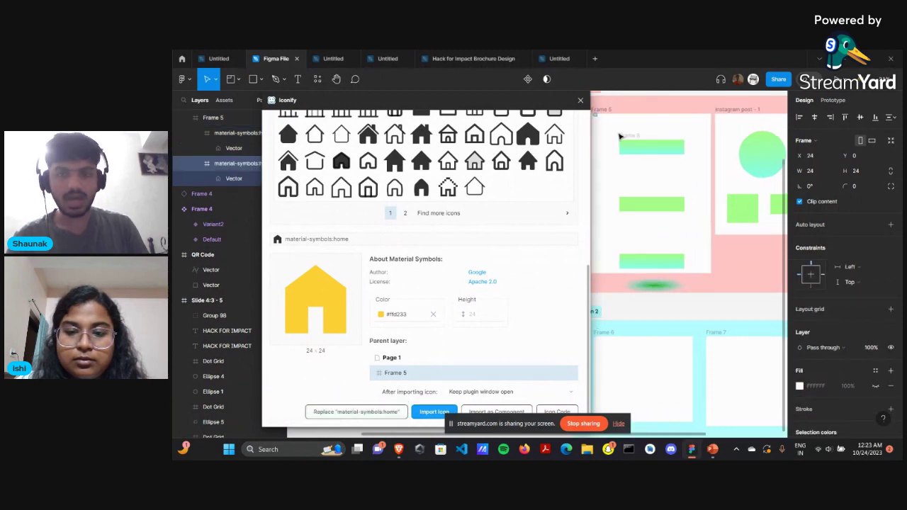
pyautogui.scroll(5, 652, 188)
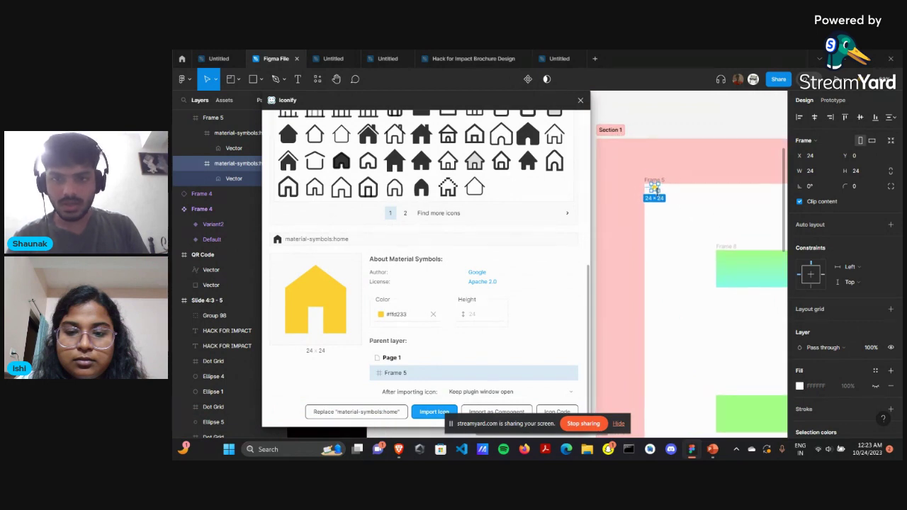
pyautogui.moveTo(654, 189); pyautogui.dragTo(629, 198)
pyautogui.scroll(2, 662, 257)
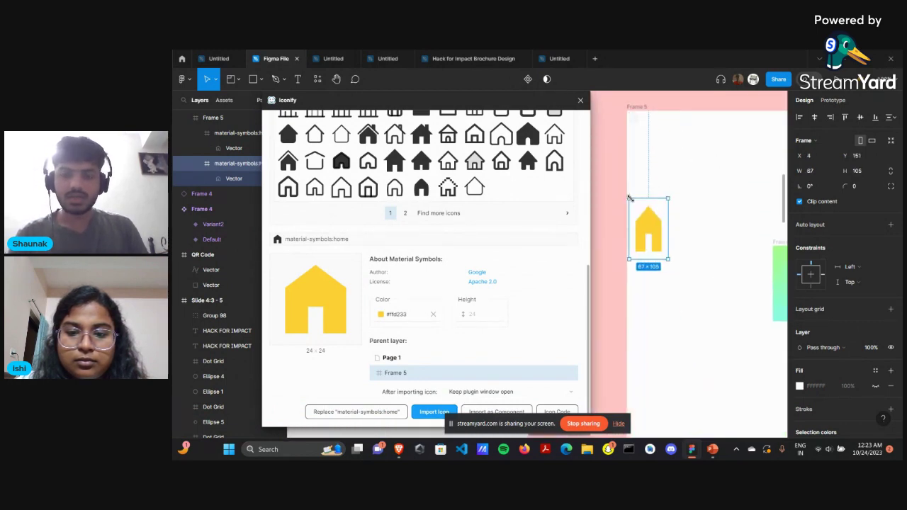
pyautogui.moveTo(664, 236); pyautogui.dragTo(688, 236)
pyautogui.moveTo(653, 197); pyautogui.dragTo(649, 137)
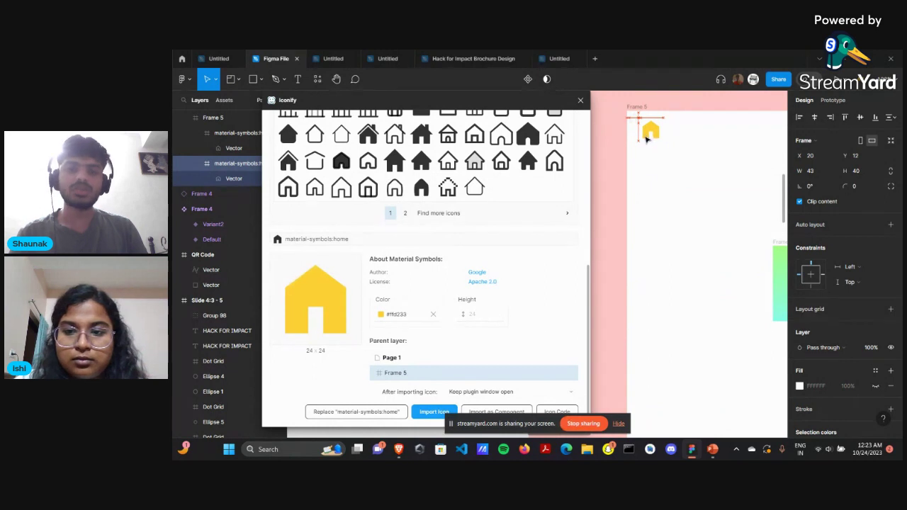
pyautogui.moveTo(647, 140)
pyautogui.mouseDown()
pyautogui.moveTo(646, 149)
pyautogui.moveTo(649, 142)
pyautogui.mouseUp()
pyautogui.hscroll(2, 678, 186)
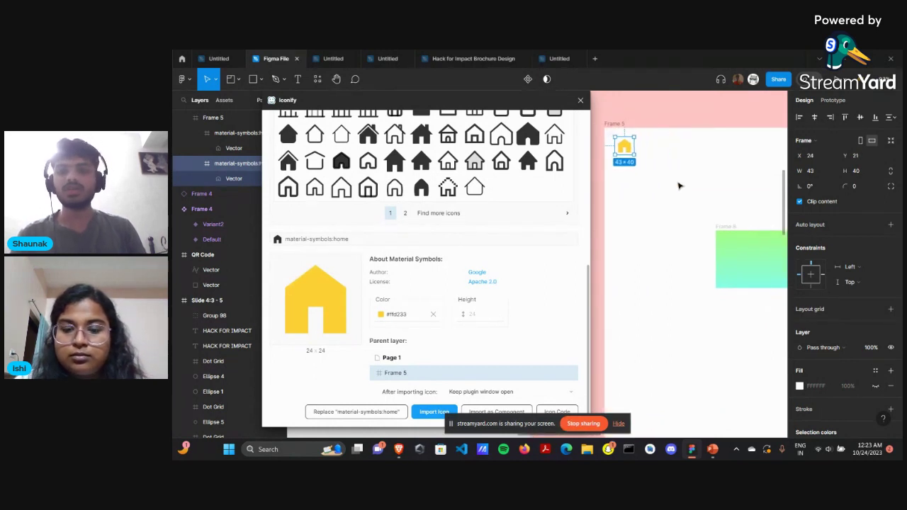
pyautogui.scroll(-4, 678, 187)
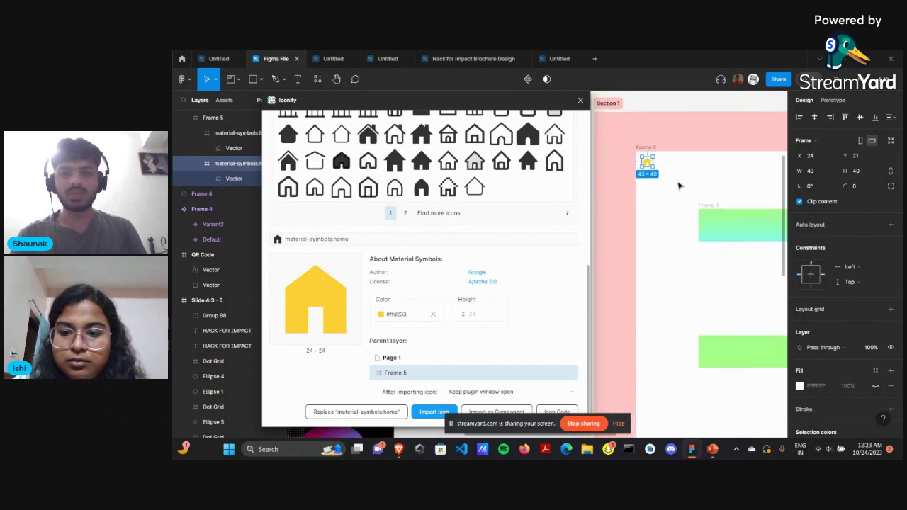
pyautogui.scroll(1, 679, 186)
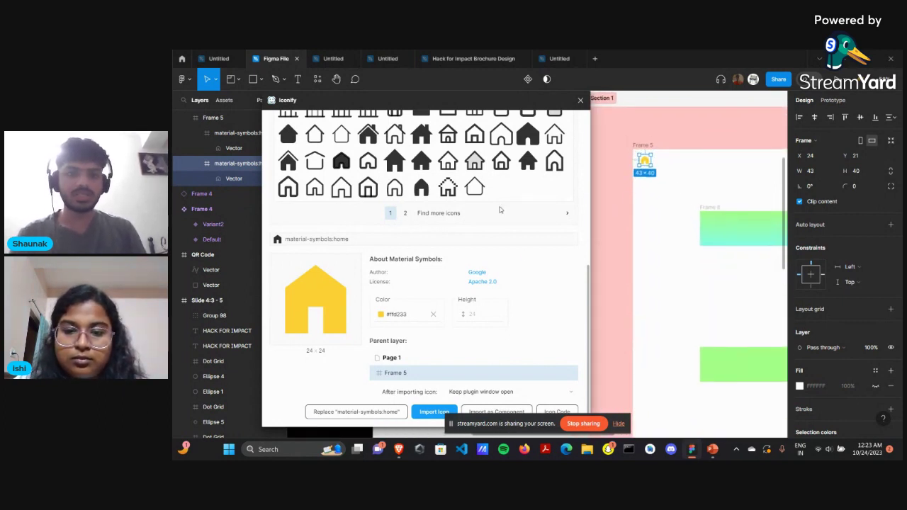
# Return to the start of the Iconify home results and close the plugin
pyautogui.scroll(5, 499, 210)
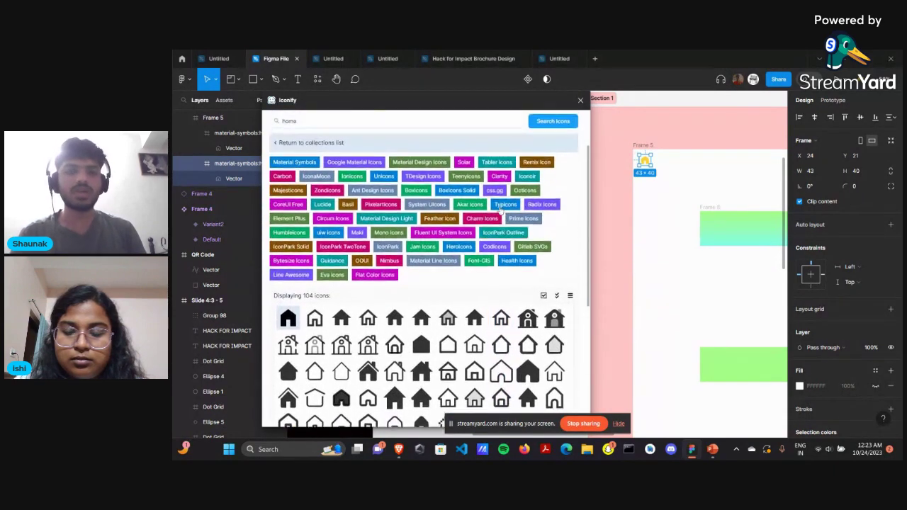
pyautogui.scroll(2, 499, 211)
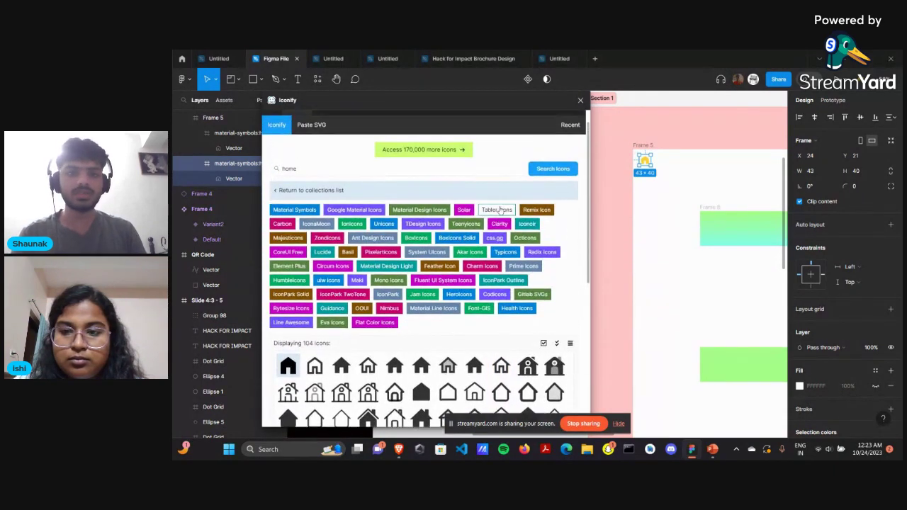
pyautogui.click(581, 101)
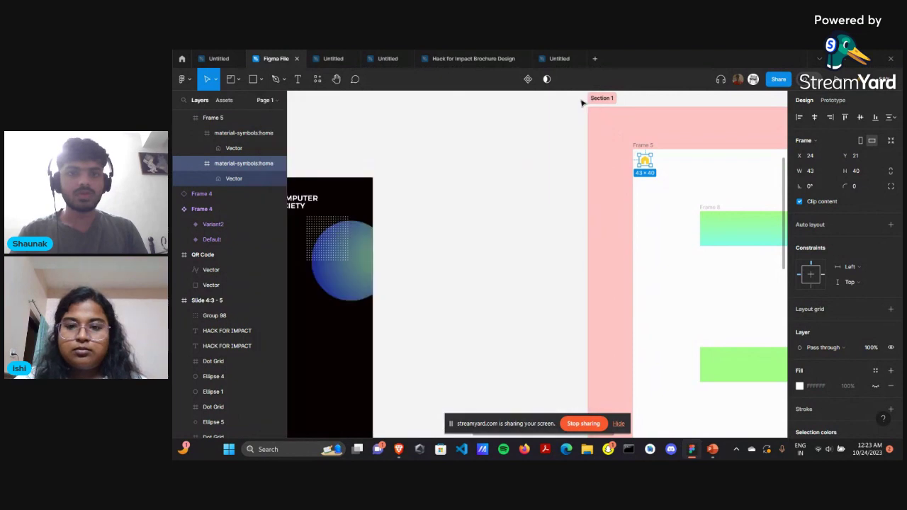
# Look over the recent plugins and widget options for Frame 5, and run the QR Code Generator plugin
pyautogui.rightClick(654, 125)
pyautogui.moveTo(678, 353)
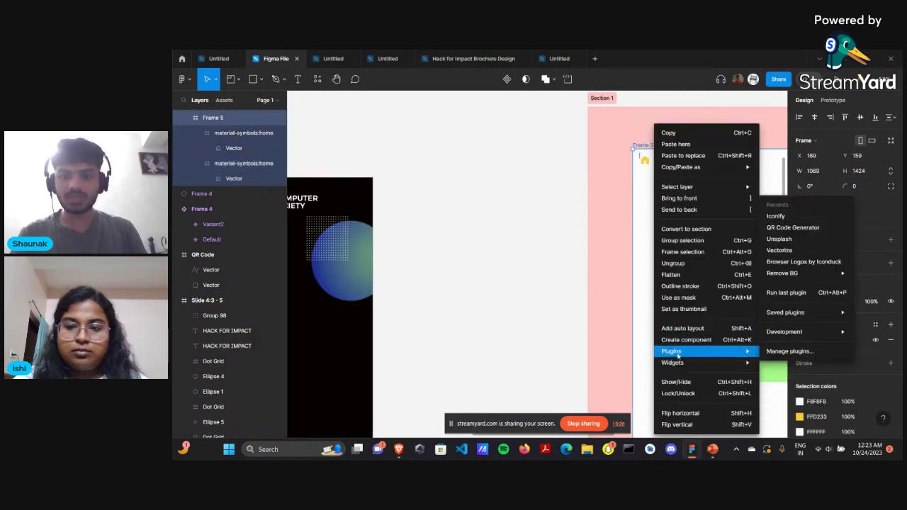
pyautogui.moveTo(791, 276)
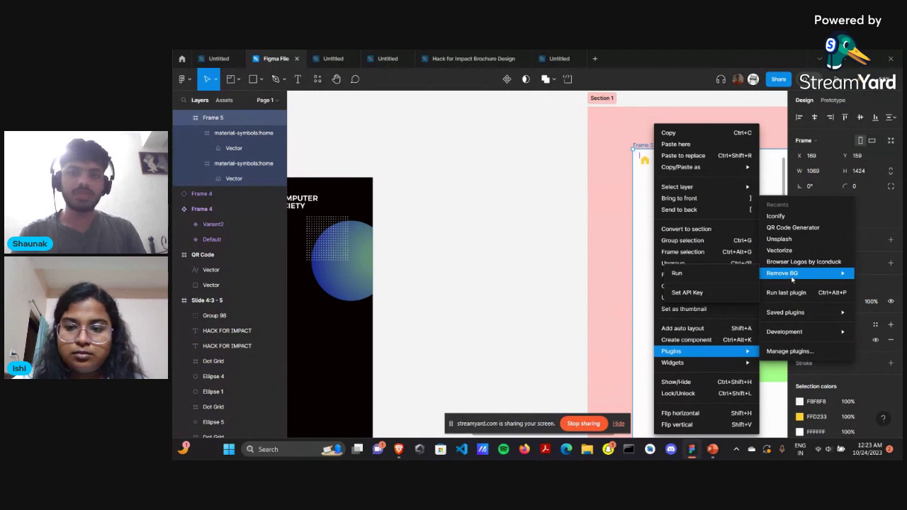
pyautogui.moveTo(717, 361)
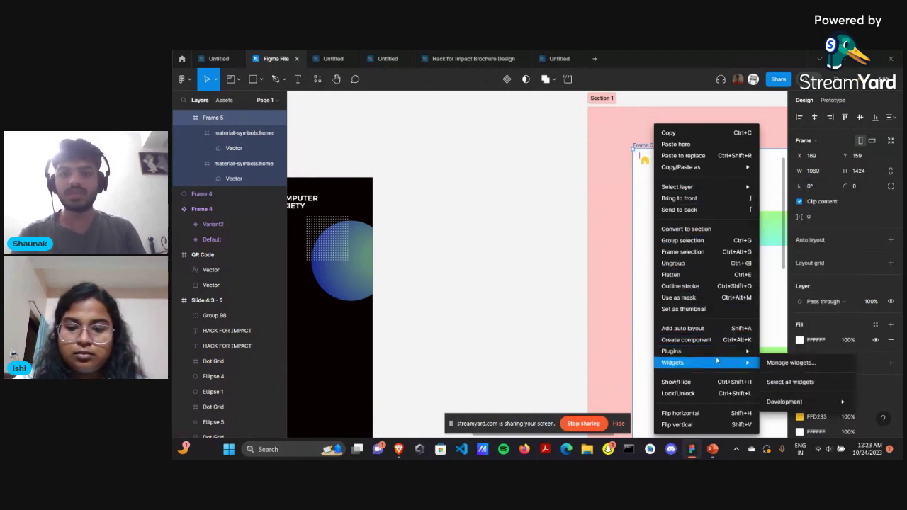
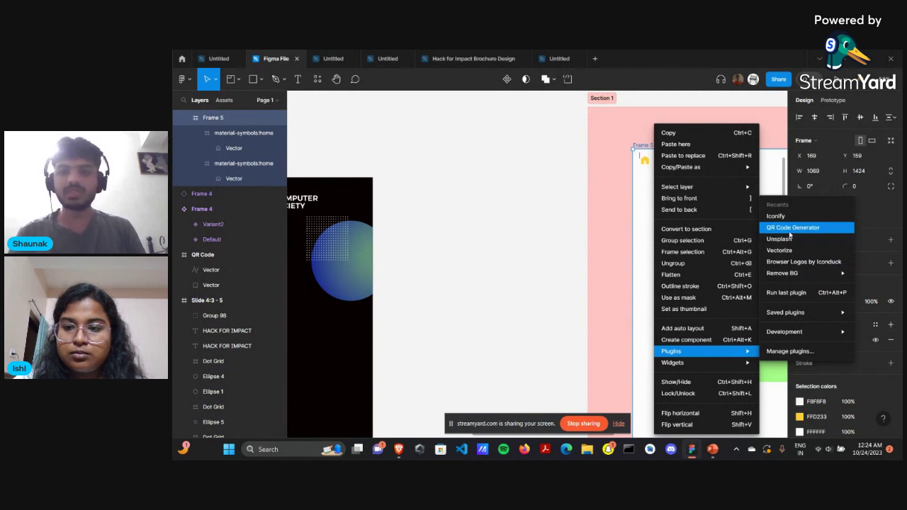
pyautogui.click(786, 228)
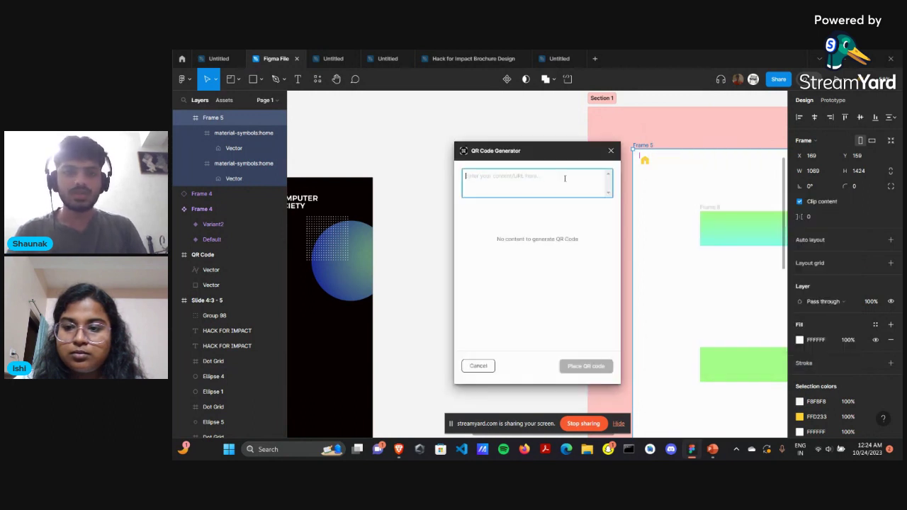
# Enter ww.github.com as the QR code content, correcting the misspelling, and place the QR code on the canvas
pyautogui.write('ww.g')
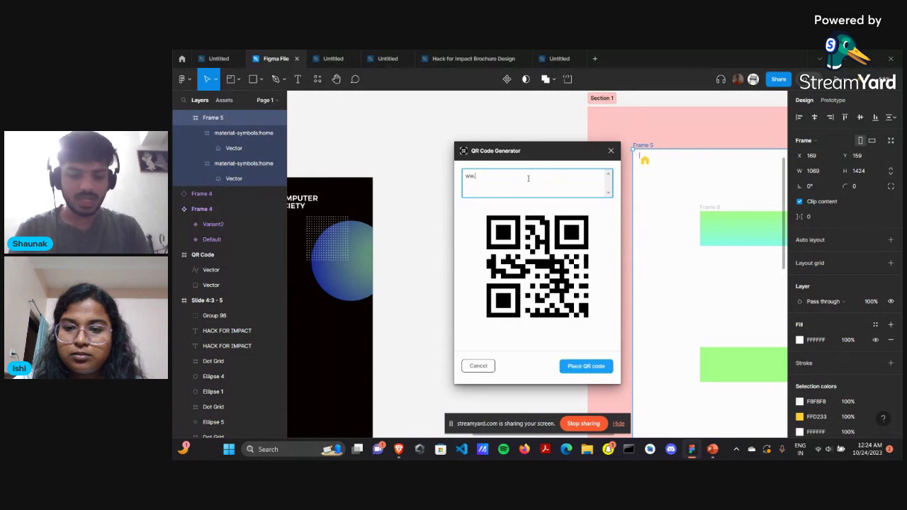
pyautogui.write('iyh')
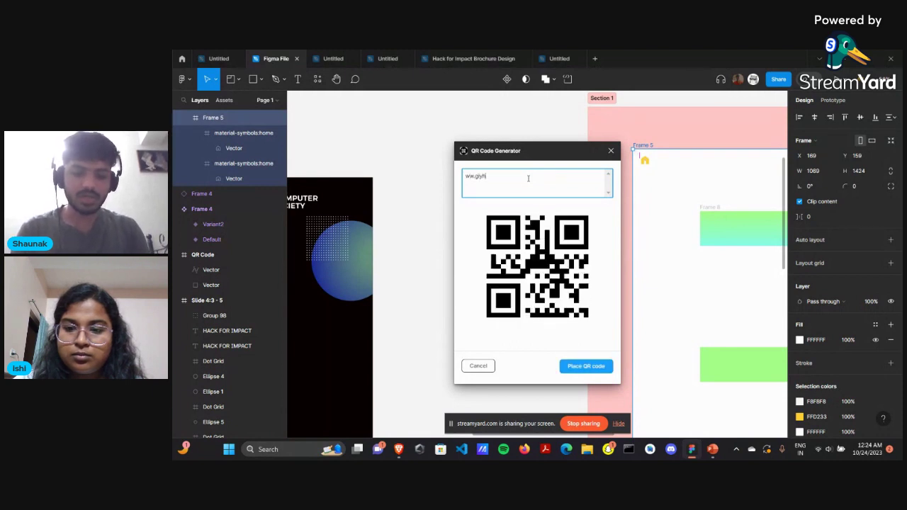
pyautogui.write('ub.com')
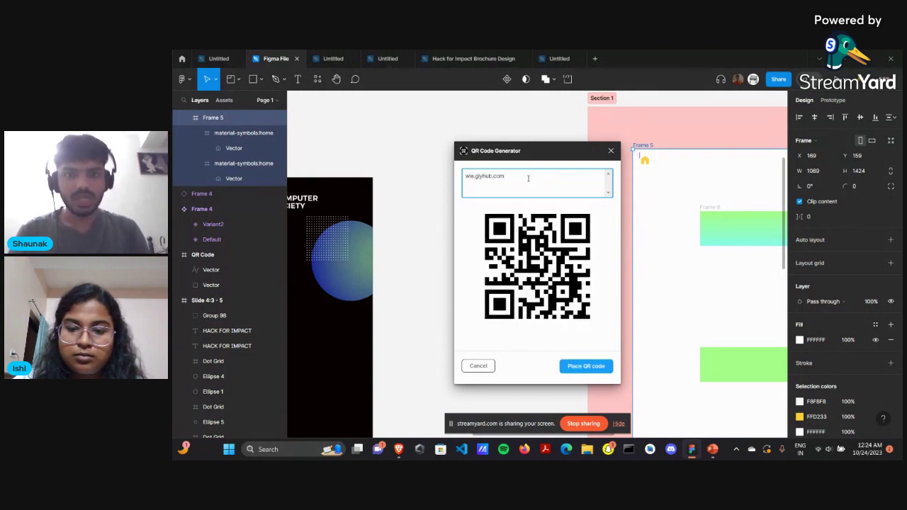
pyautogui.click(481, 177)
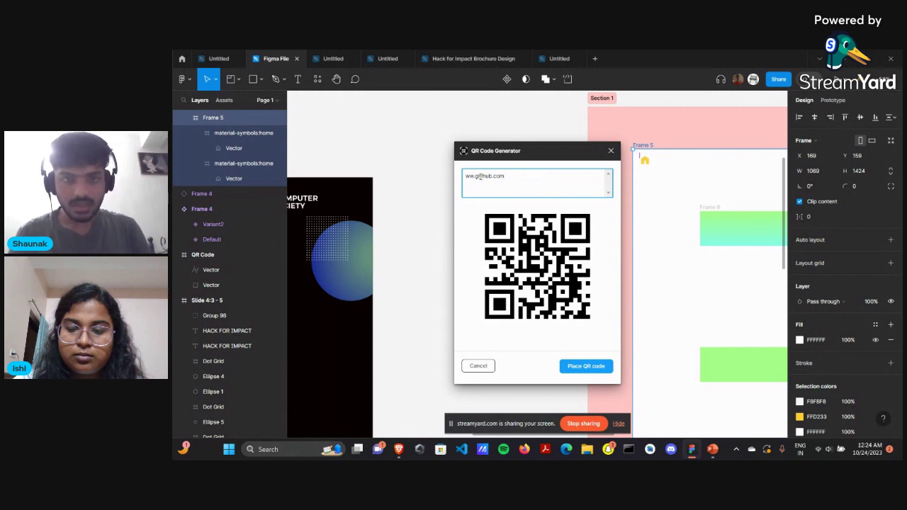
pyautogui.press('BackSpace')
pyautogui.write('t')
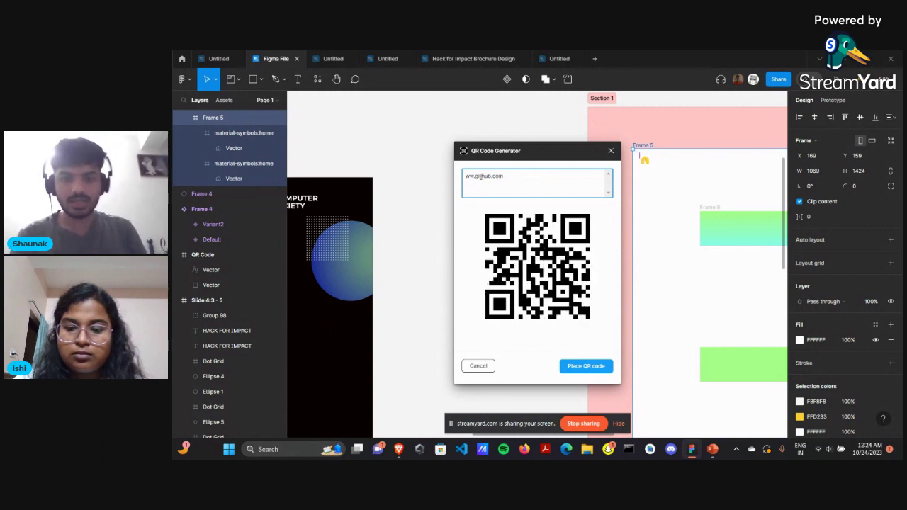
pyautogui.click(578, 368)
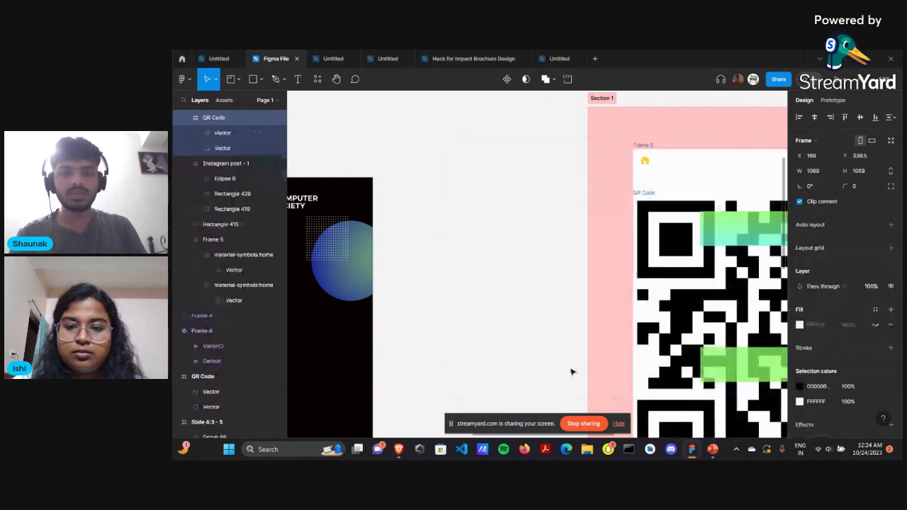
# Shrink the placed QR code from its upper-left corner to about 716 × 763
pyautogui.hscroll(3, 602, 177)
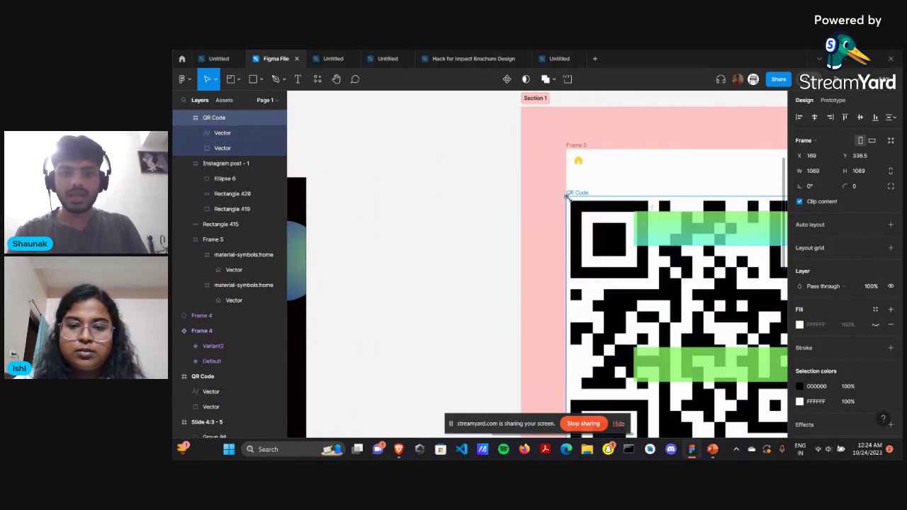
pyautogui.moveTo(567, 196); pyautogui.dragTo(662, 277)
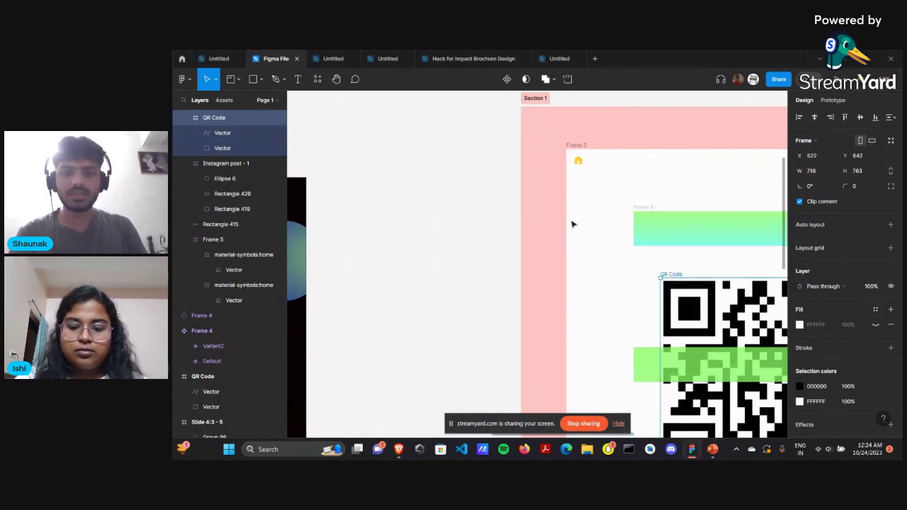
pyautogui.scroll(-3, 572, 224)
pyautogui.hscroll(2, 574, 220)
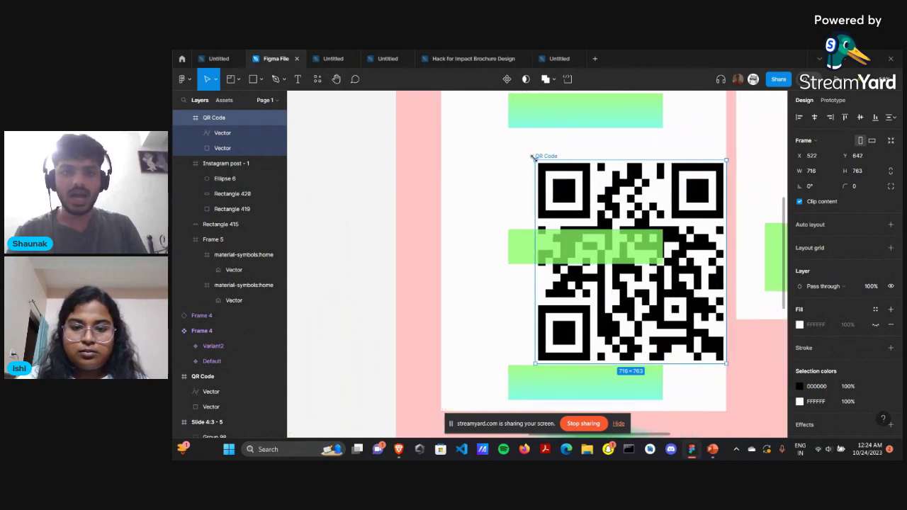
# Shrink the QR code further from its upper-left corner so it sits just above Frame 5's lowest bar, then deselect it
pyautogui.moveTo(533, 158); pyautogui.dragTo(654, 292)
pyautogui.hscroll(2, 654, 292)
pyautogui.click(690, 366)
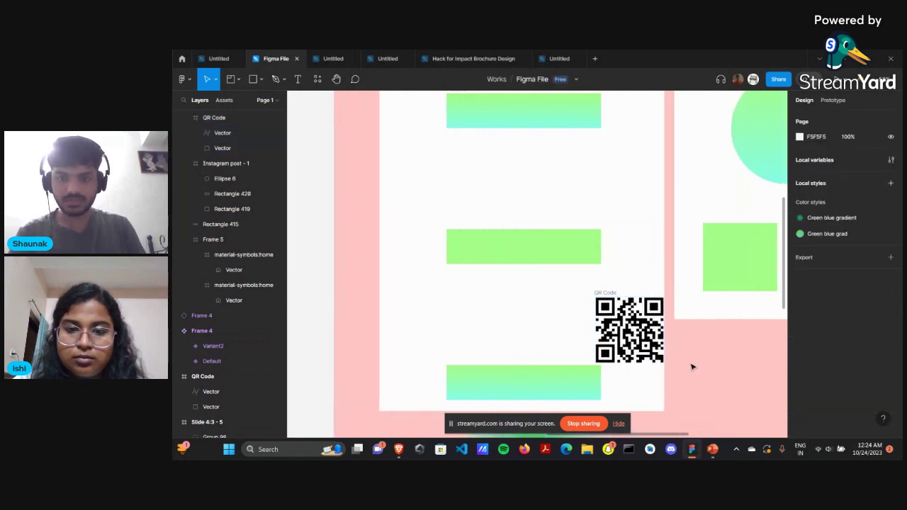
# Select Frame 5 in Section 1 and add an export setting to it
pyautogui.keyDown('ctrl'); pyautogui.scroll(-1, 690, 367); pyautogui.keyUp('ctrl')
pyautogui.scroll(1, 692, 367)
pyautogui.scroll(1, 693, 367)
pyautogui.hscroll(-1, 692, 366)
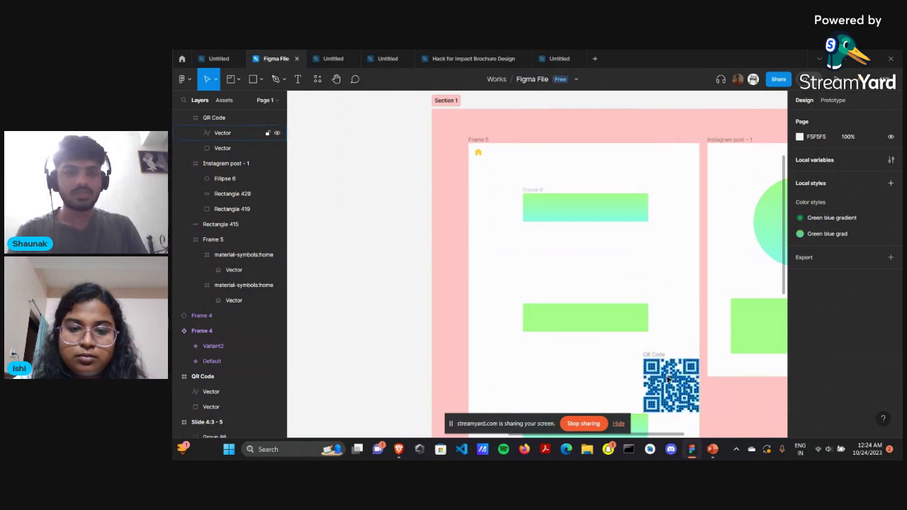
pyautogui.keyDown('ctrl'); pyautogui.scroll(-1, 646, 262); pyautogui.keyUp('ctrl')
pyautogui.hscroll(1, 646, 262)
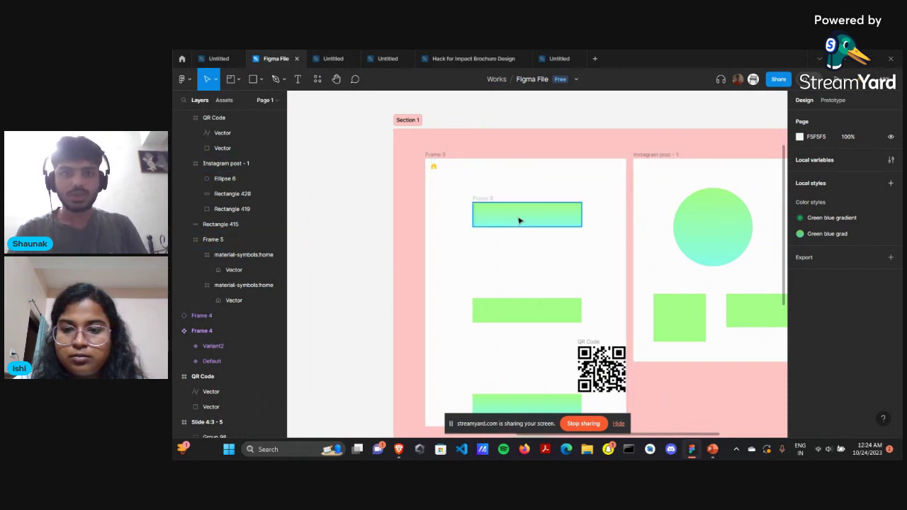
pyautogui.keyDown('ctrl'); pyautogui.scroll(-3, 520, 219); pyautogui.keyUp('ctrl')
pyautogui.hscroll(1, 519, 220)
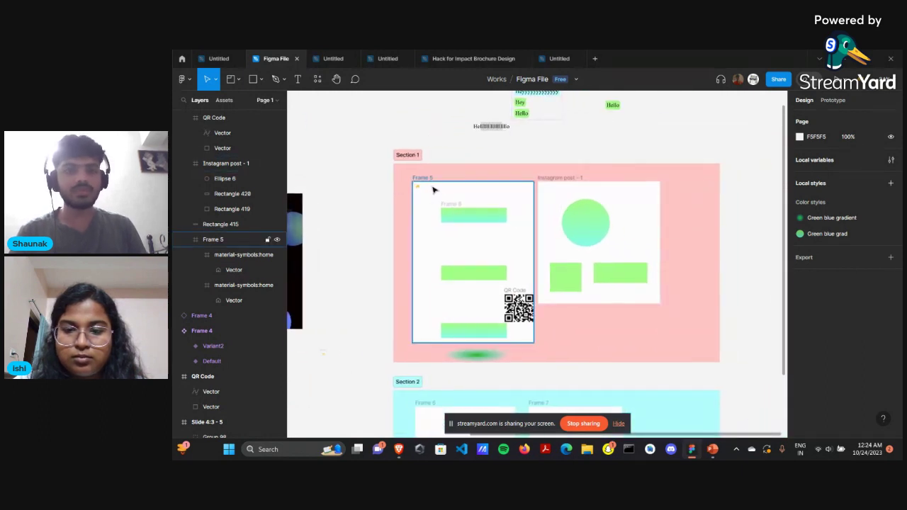
pyautogui.click(434, 190)
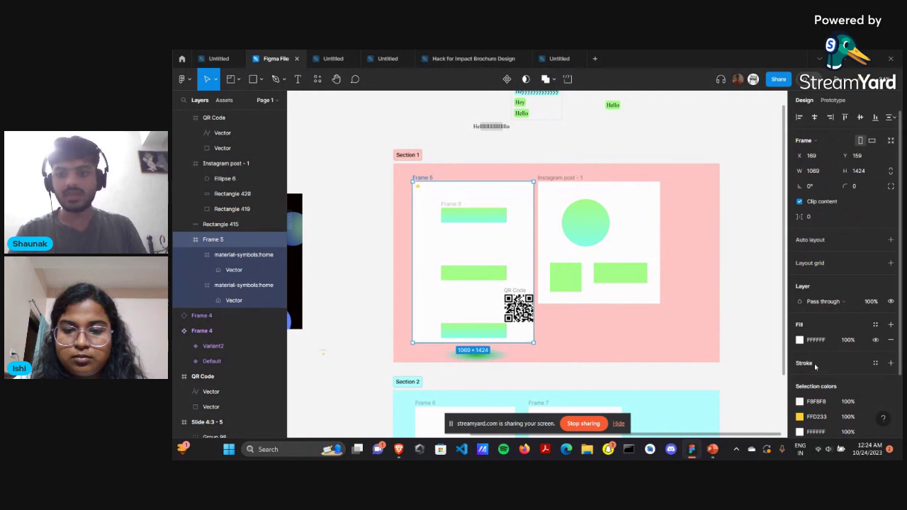
pyautogui.scroll(-2, 815, 364)
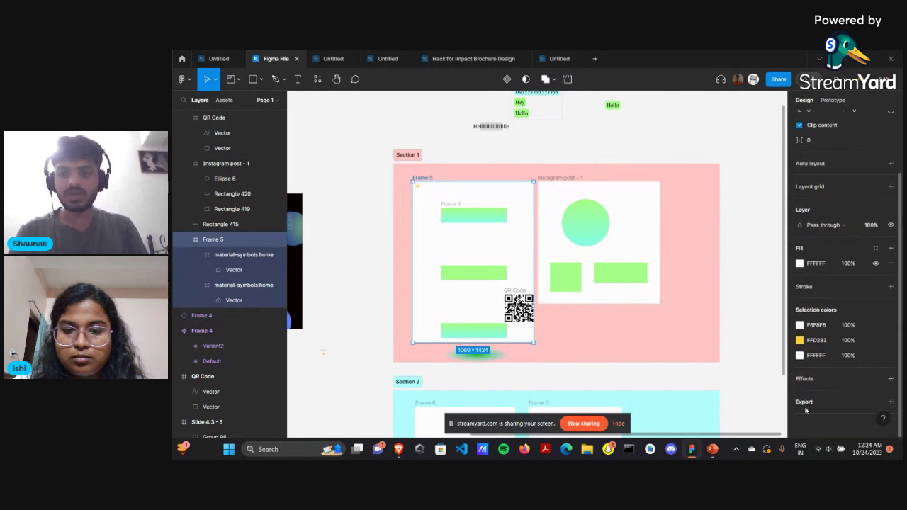
pyautogui.click(806, 402)
pyautogui.scroll(-2, 805, 406)
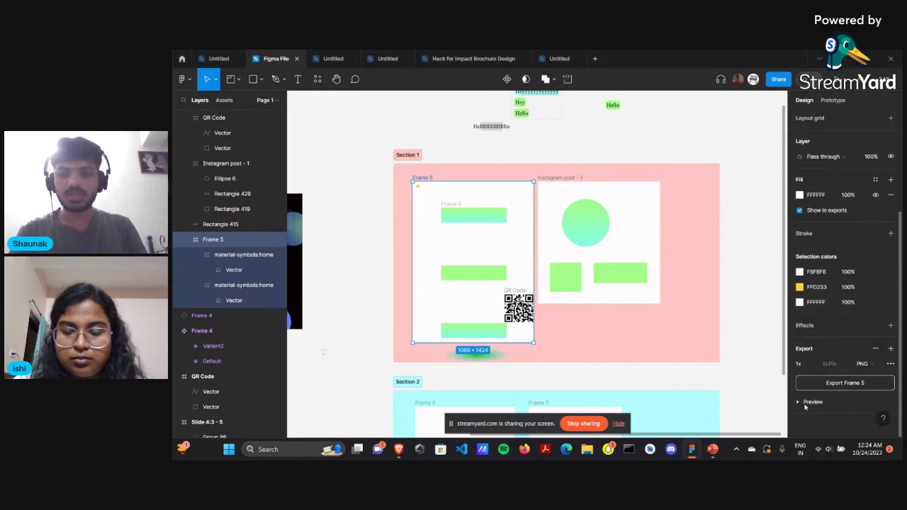
# Set Frame 5's export format to PDF and export it to the Desktop under the name Frame 5
pyautogui.click(864, 364)
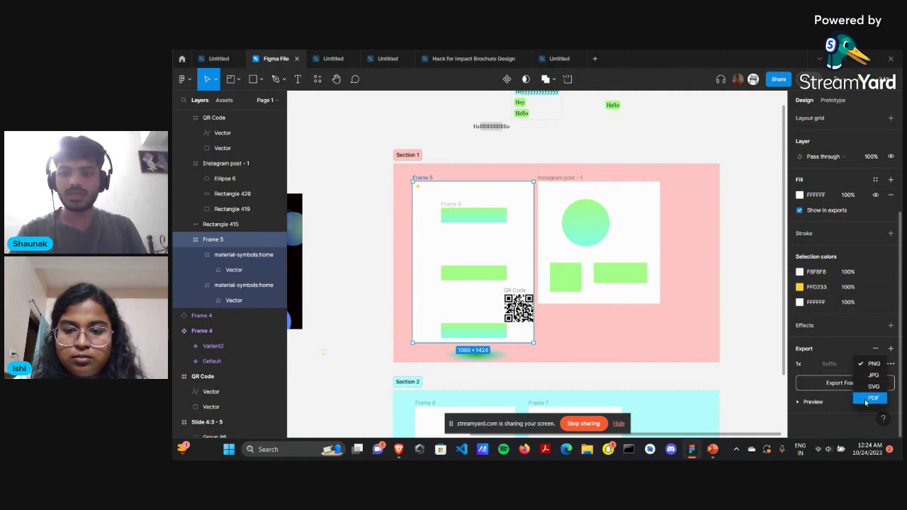
pyautogui.click(866, 399)
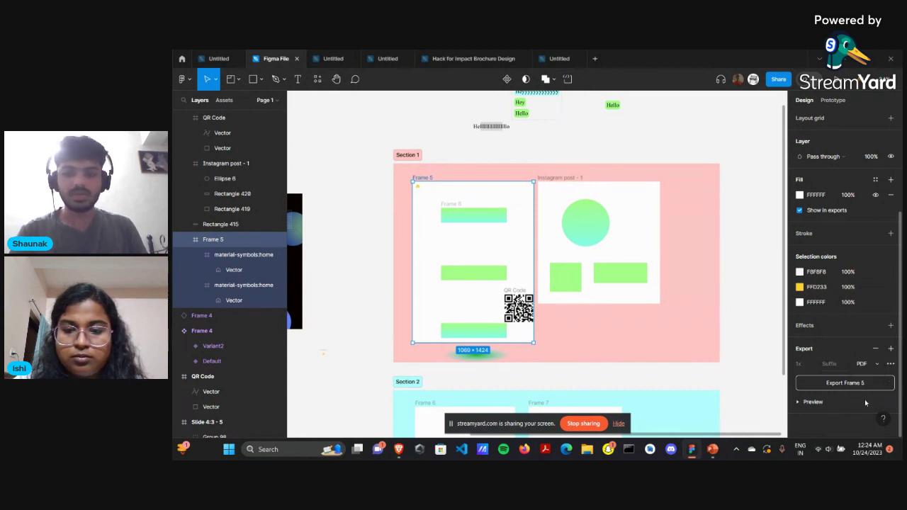
pyautogui.click(818, 388)
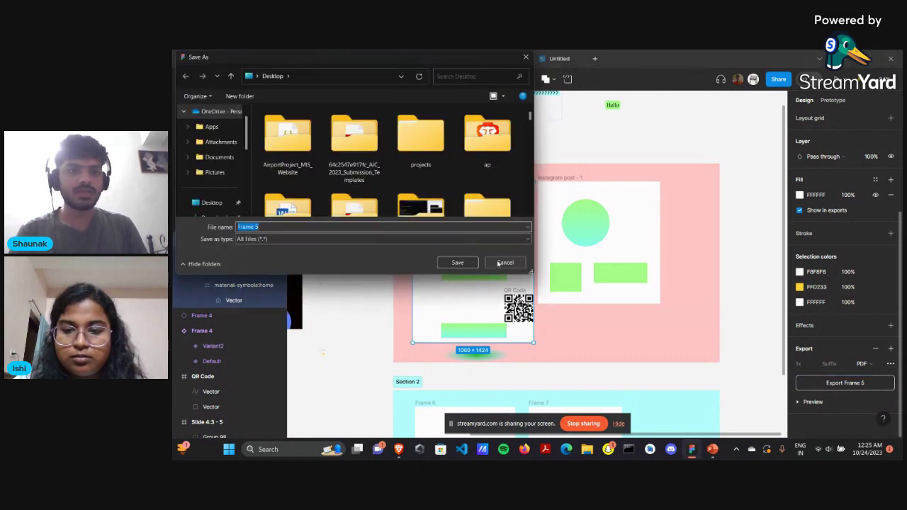
pyautogui.click(458, 263)
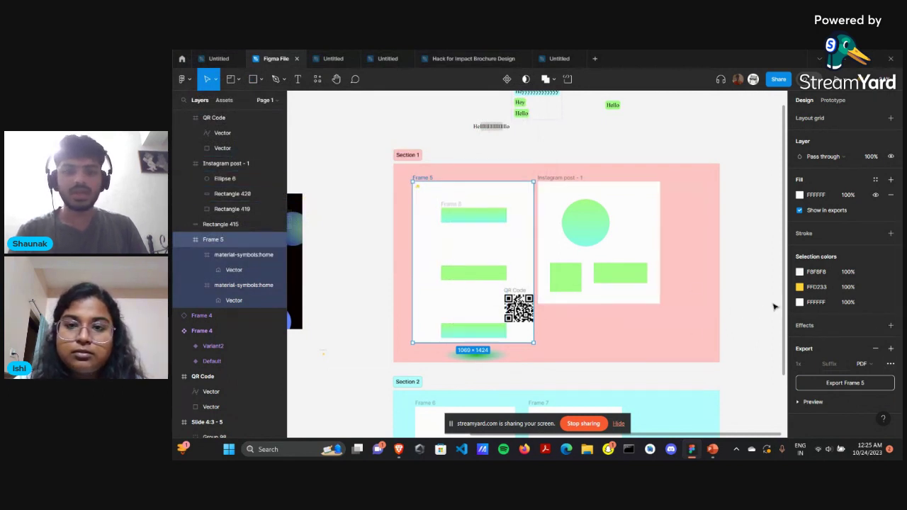
# Look over Section 1, Section 2 and the Hack for Impact poster in the shared file
pyautogui.scroll(2, 686, 359)
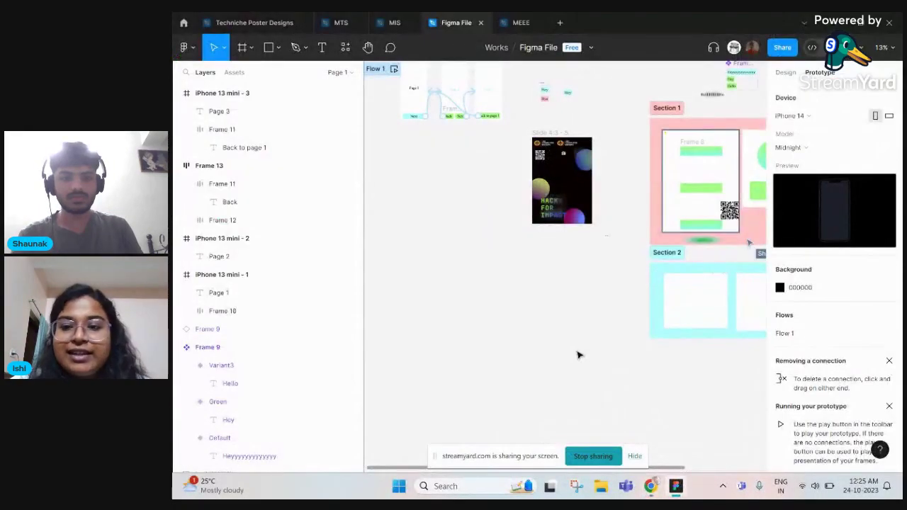
pyautogui.hscroll(3, 577, 356)
pyautogui.scroll(1, 578, 356)
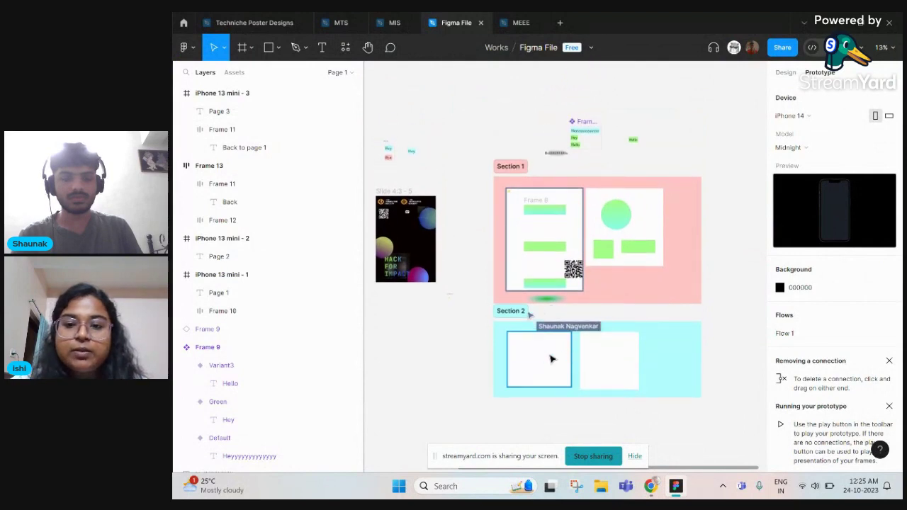
pyautogui.scroll(-1, 594, 280)
pyautogui.hscroll(-1, 594, 280)
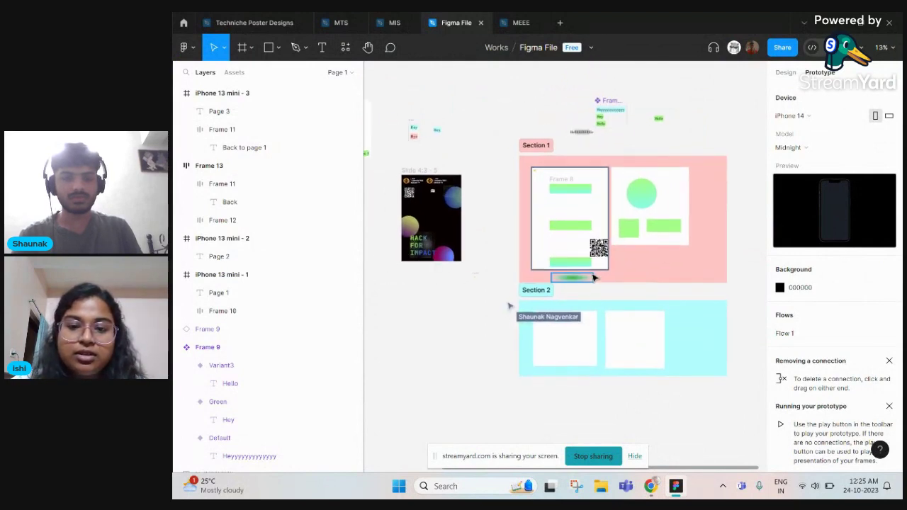
pyautogui.scroll(2, 570, 303)
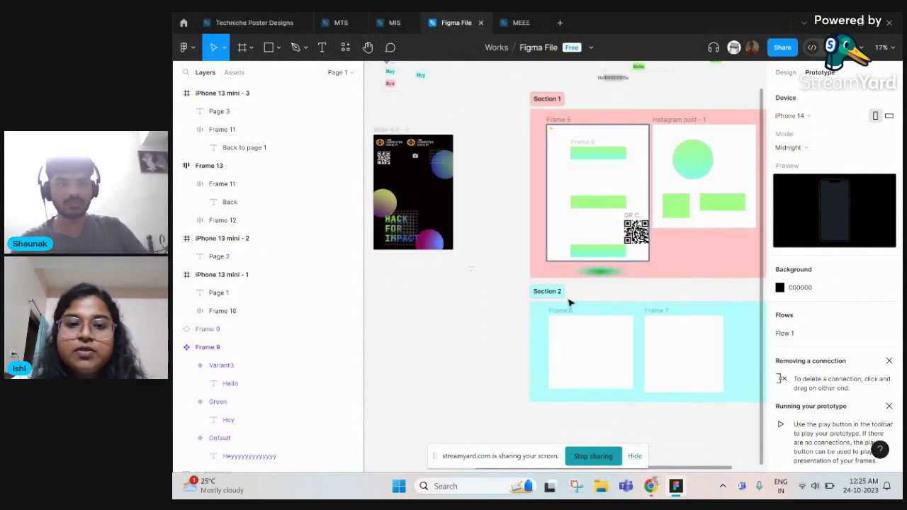
pyautogui.hscroll(-3, 448, 383)
pyautogui.hscroll(2, 567, 311)
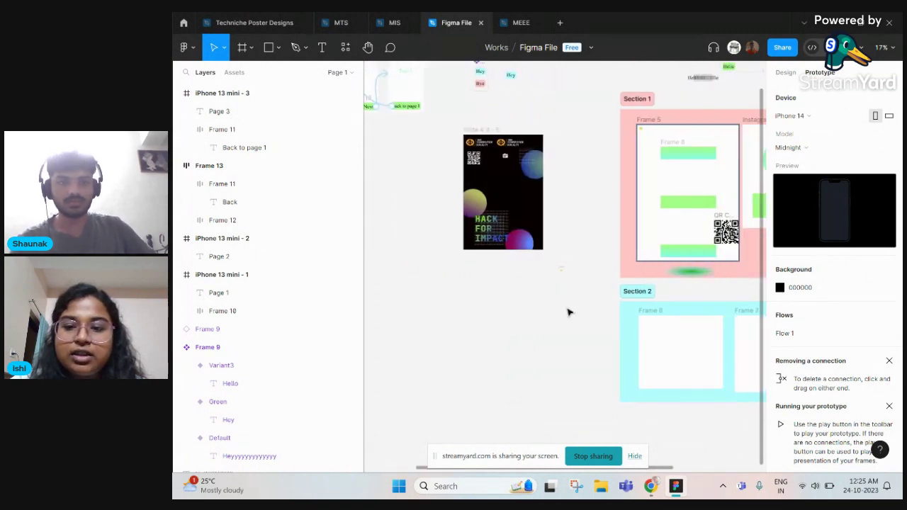
# Select Frame 5 and change its export format to PNG in its design properties
pyautogui.scroll(3, 612, 209)
pyautogui.click(592, 195)
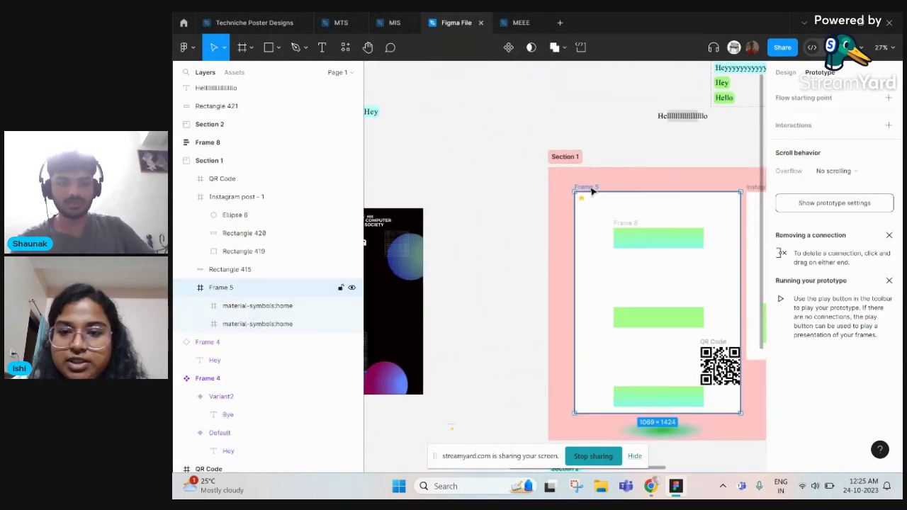
pyautogui.scroll(-2, 591, 193)
pyautogui.hscroll(2, 591, 192)
pyautogui.click(798, 73)
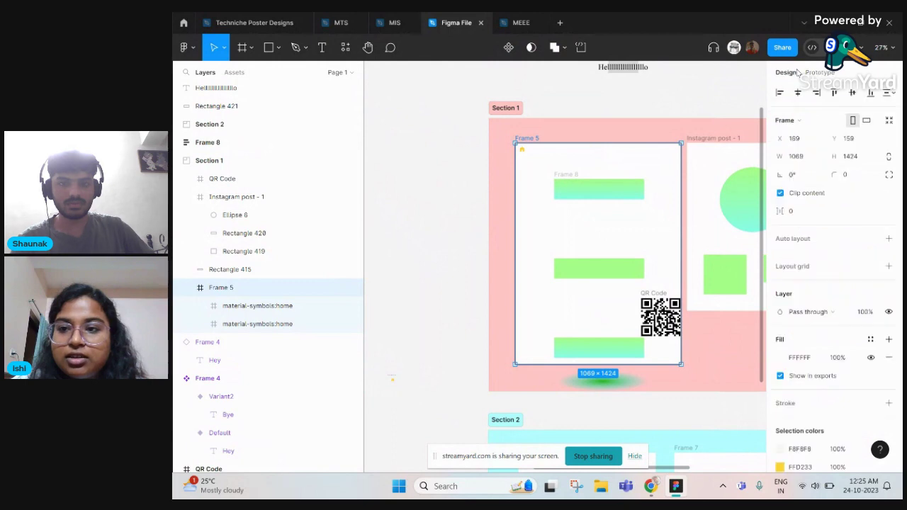
pyautogui.scroll(-3, 834, 303)
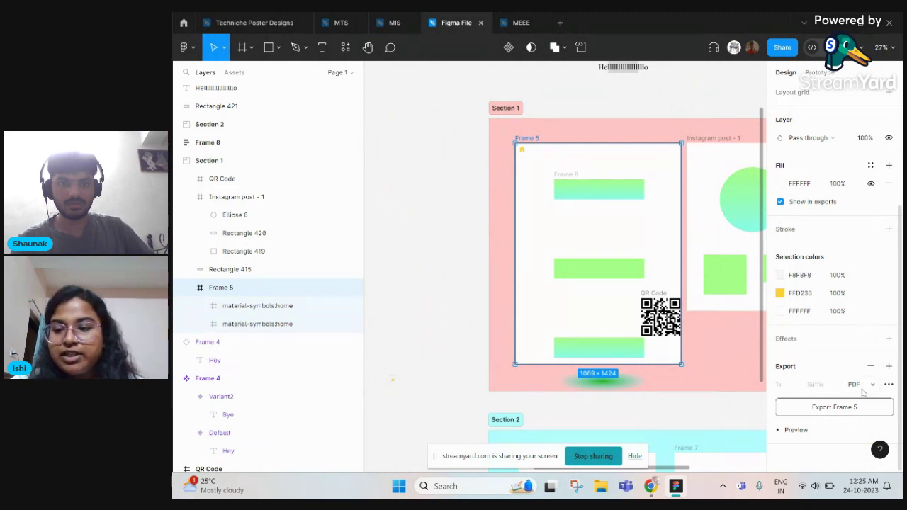
pyautogui.click(862, 392)
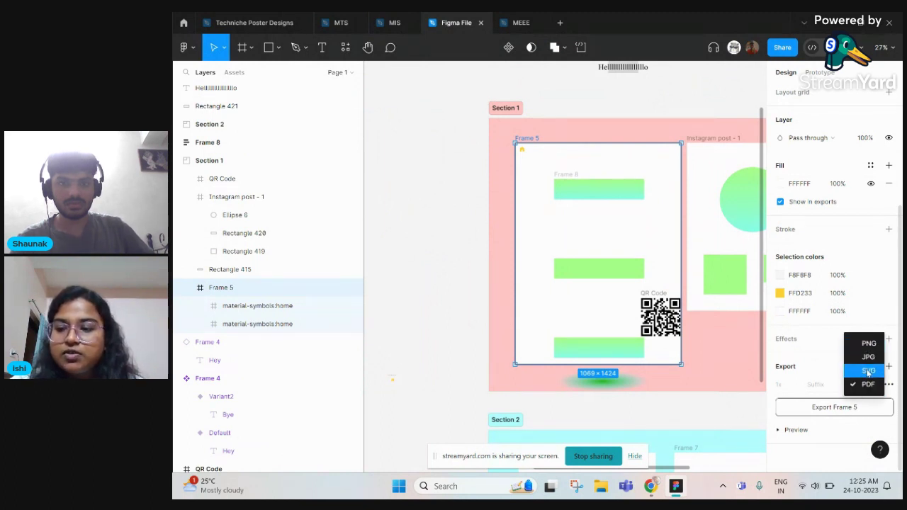
pyautogui.click(869, 343)
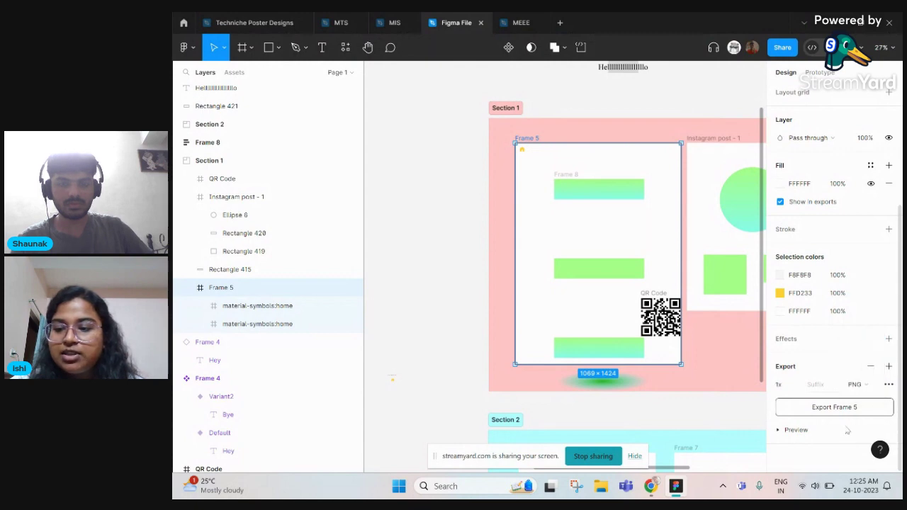
# Export Frame 5 to the Downloads folder under the name Frame 5
pyautogui.click(833, 408)
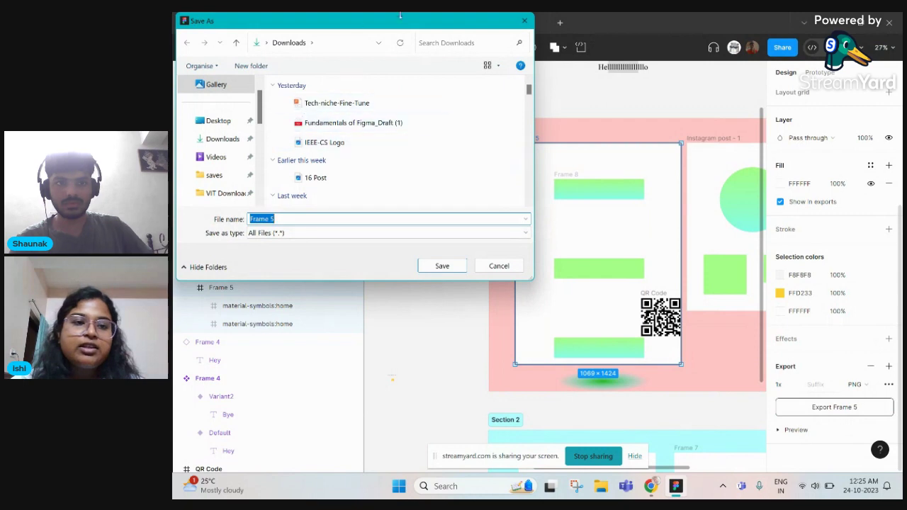
pyautogui.click(312, 217)
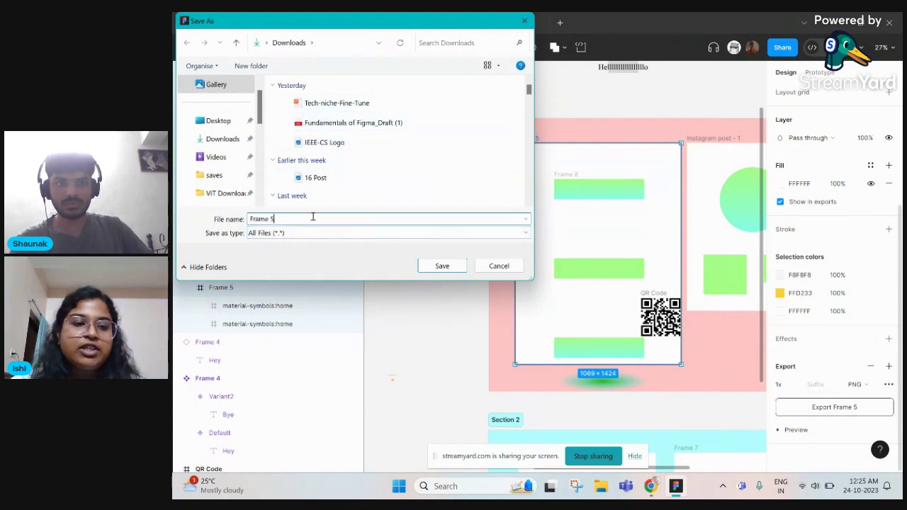
pyautogui.click(443, 266)
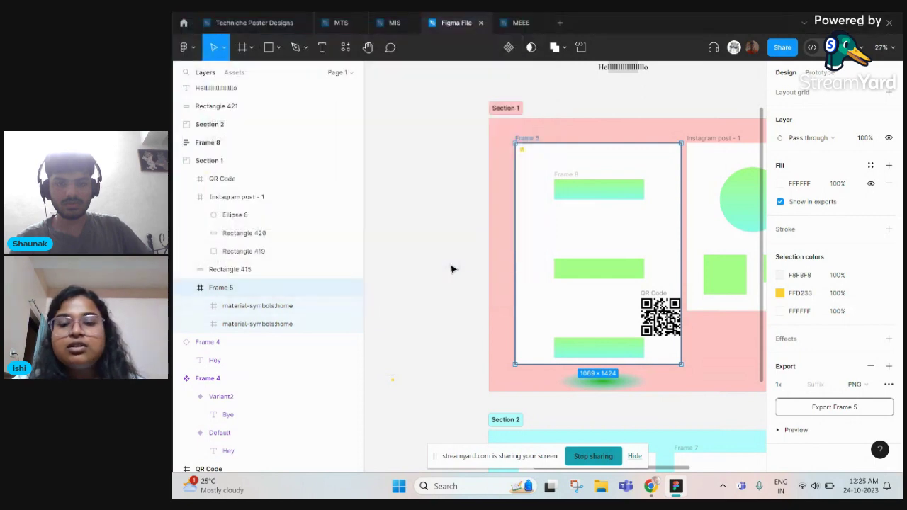
# Examine Frame 5 and its surroundings in Section 1 and Section 2, up close and from afar
pyautogui.click(431, 295)
pyautogui.scroll(-3, 431, 296)
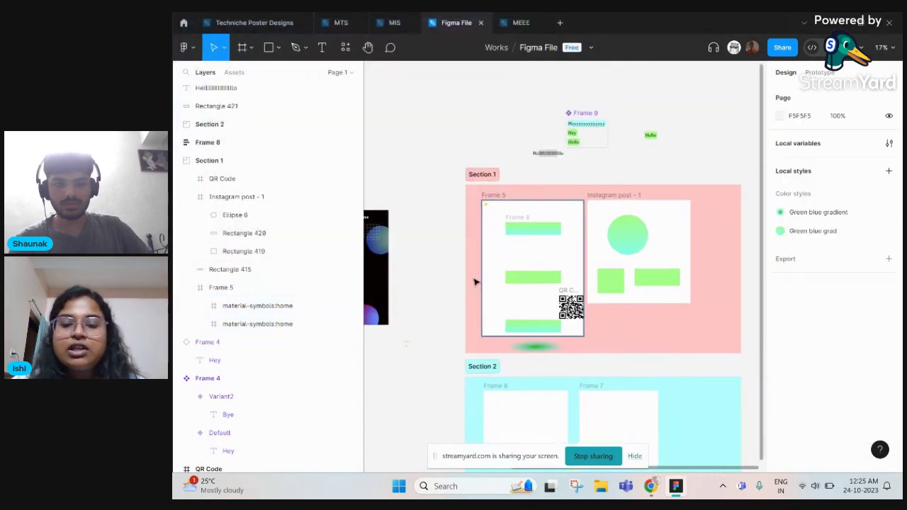
pyautogui.hscroll(-1, 633, 161)
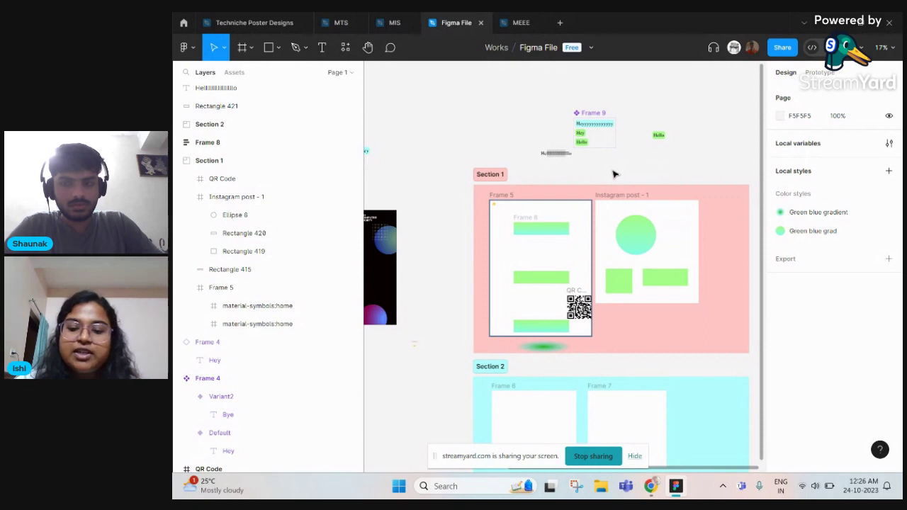
pyautogui.scroll(3, 529, 202)
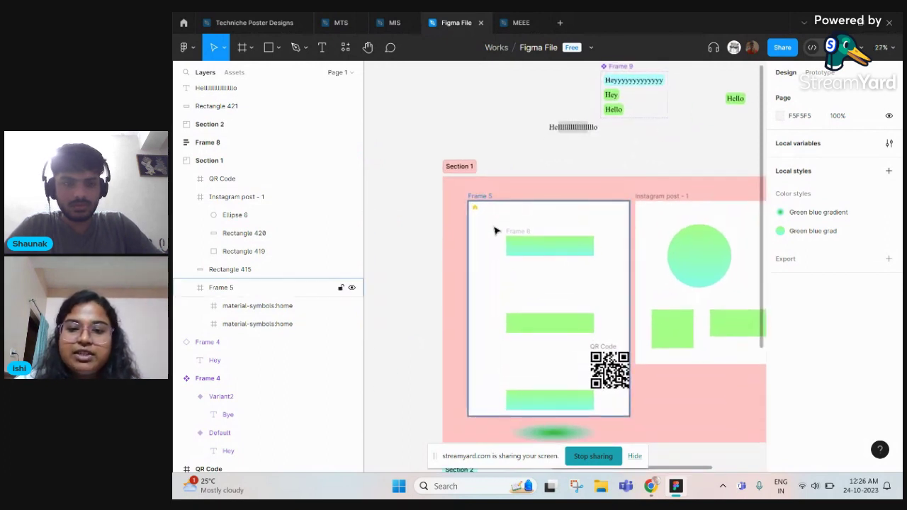
pyautogui.scroll(-2, 495, 230)
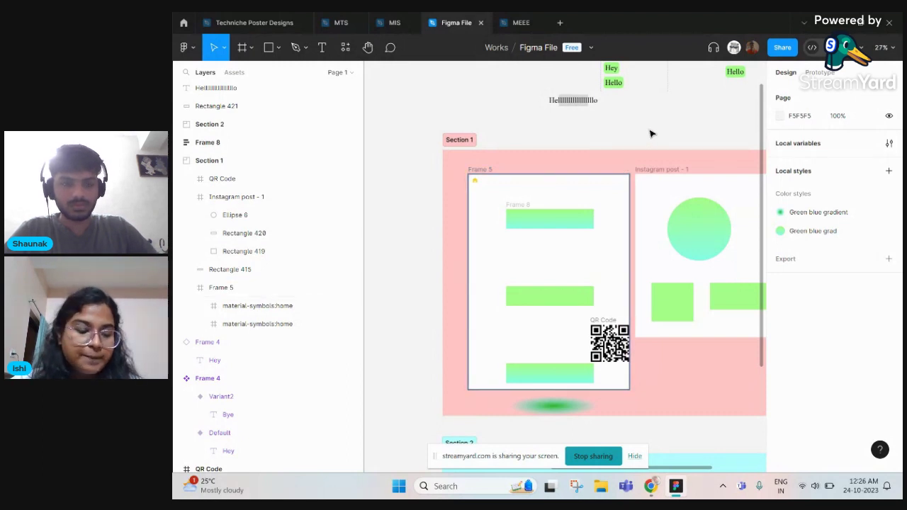
pyautogui.click(481, 170)
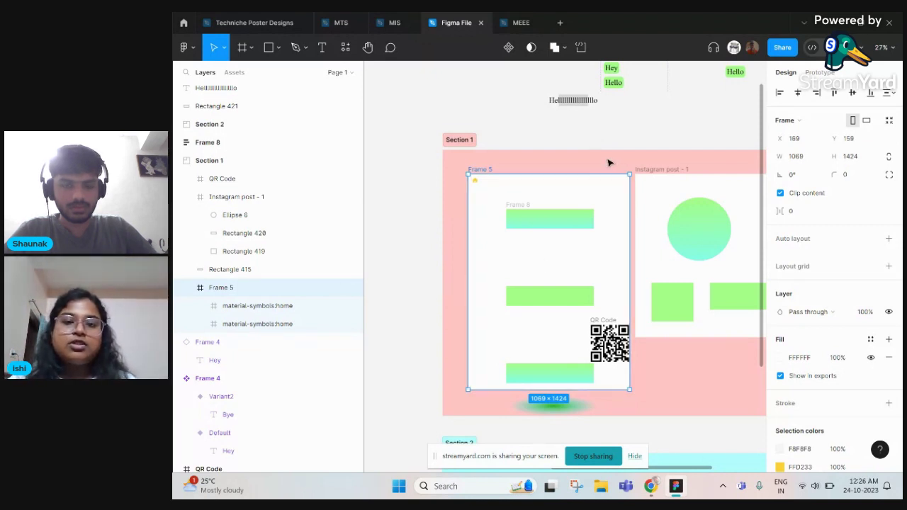
pyautogui.scroll(-5, 608, 163)
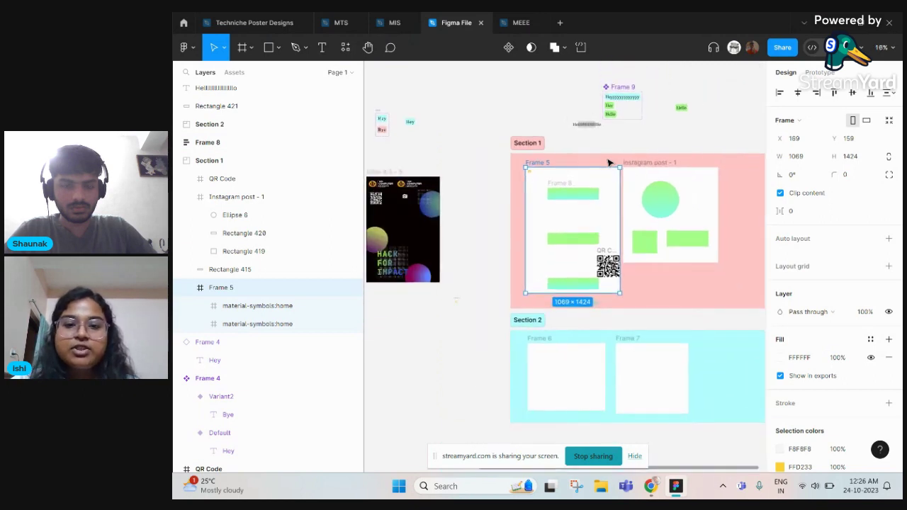
pyautogui.scroll(4, 608, 170)
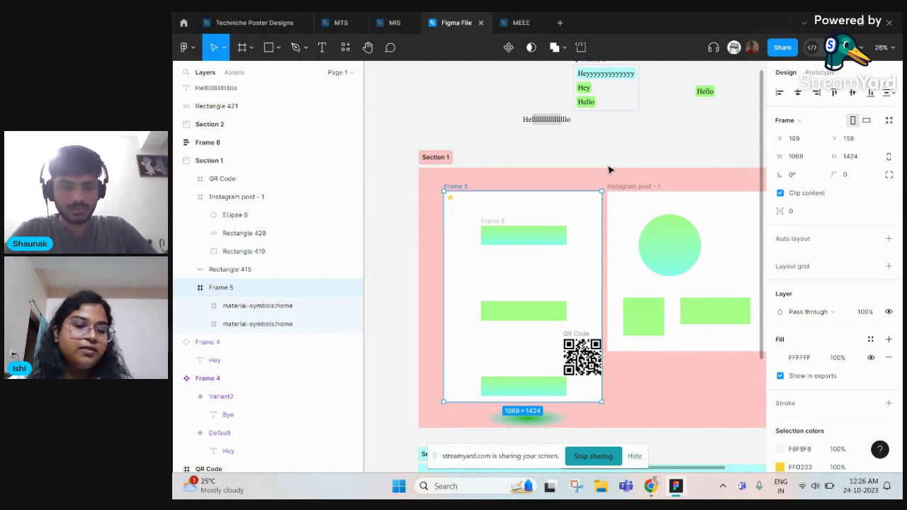
pyautogui.scroll(-4, 617, 308)
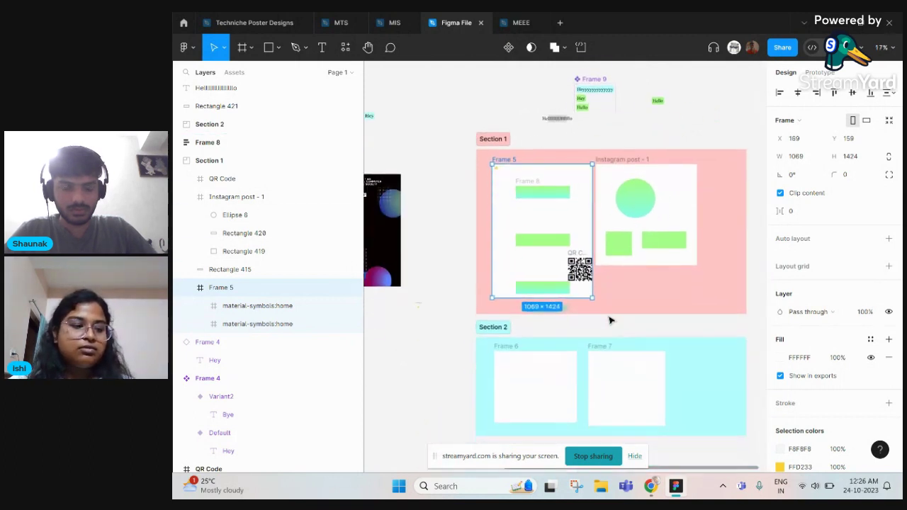
pyautogui.hscroll(-5, 515, 352)
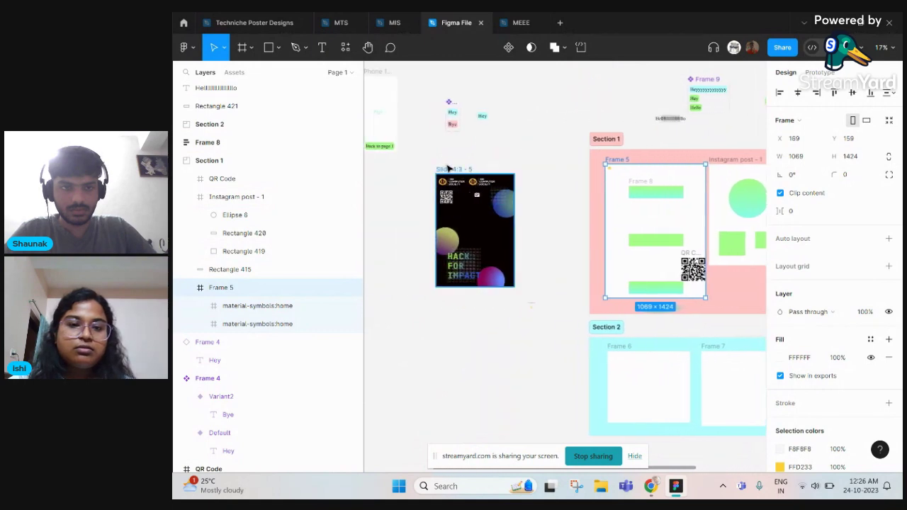
# Select the Slide 4:3 - 5 poster frame and examine its design up close
pyautogui.click(448, 168)
pyautogui.click(449, 170)
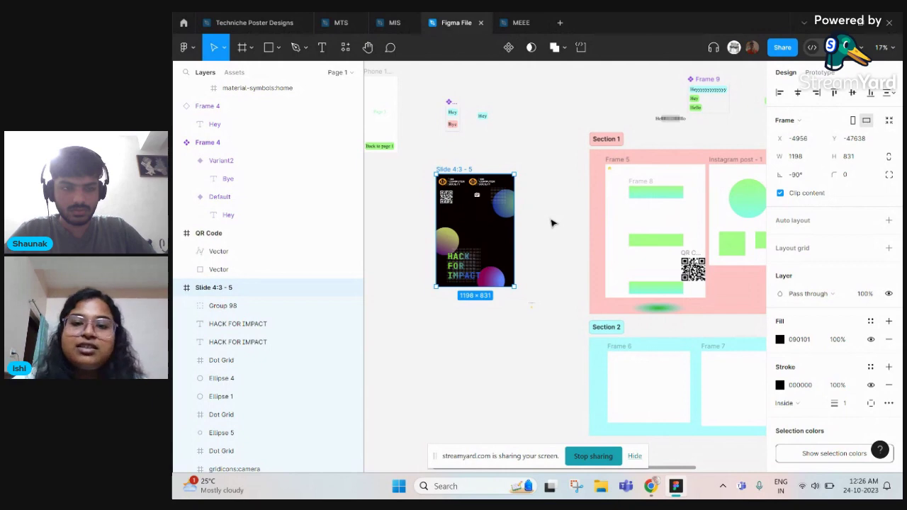
pyautogui.hscroll(-2, 552, 223)
pyautogui.scroll(2, 587, 188)
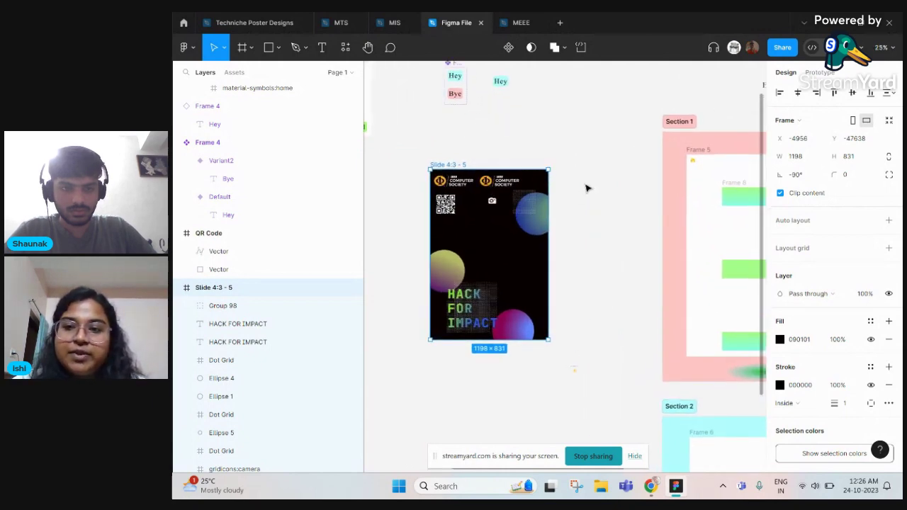
# Show the prototype connections between the three iPhone 13 mini frames and examine the Page 1 and Page 2 links up close
pyautogui.hscroll(-7, 588, 188)
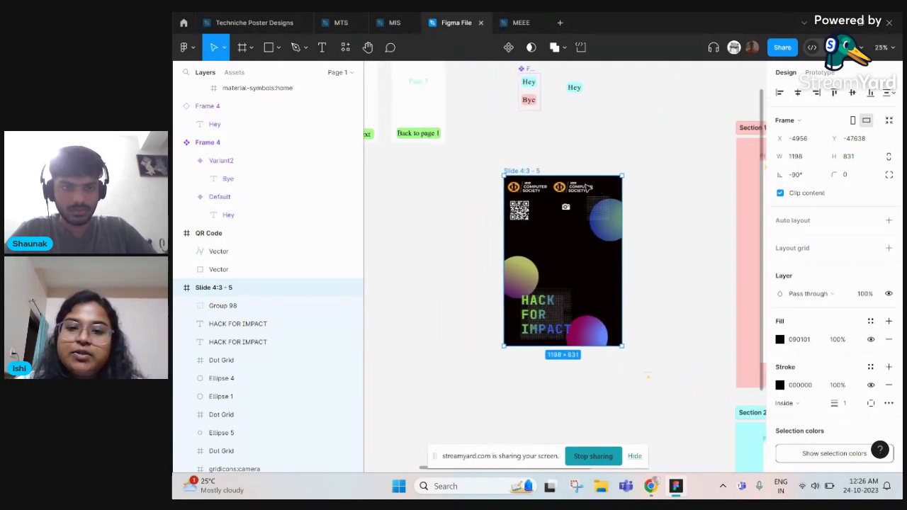
pyautogui.scroll(3, 587, 188)
pyautogui.hscroll(-5, 587, 188)
pyautogui.scroll(3, 587, 188)
pyautogui.hscroll(2, 588, 188)
pyautogui.scroll(3, 588, 188)
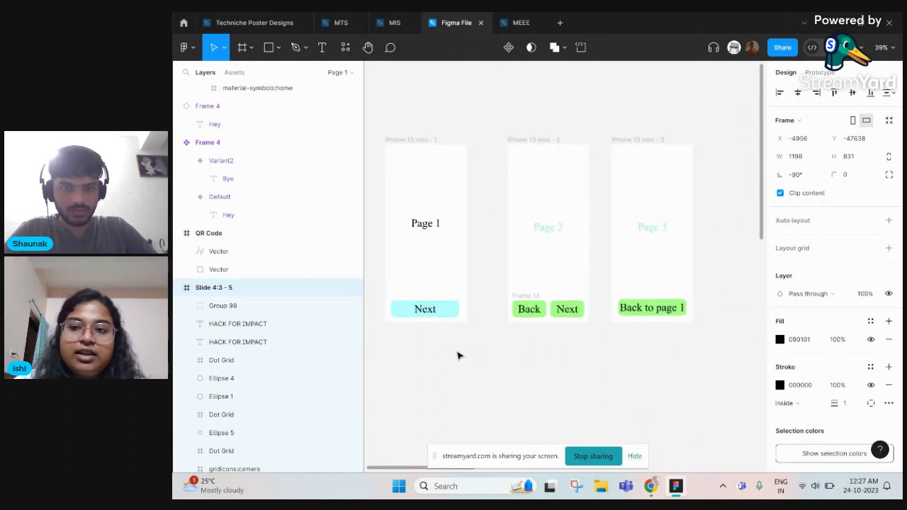
pyautogui.click(820, 74)
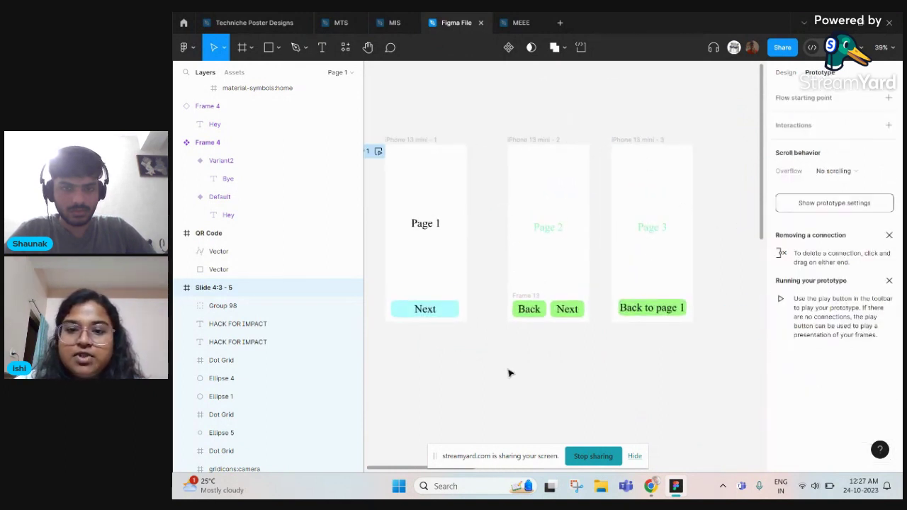
pyautogui.hscroll(-1, 509, 373)
pyautogui.scroll(-2, 461, 279)
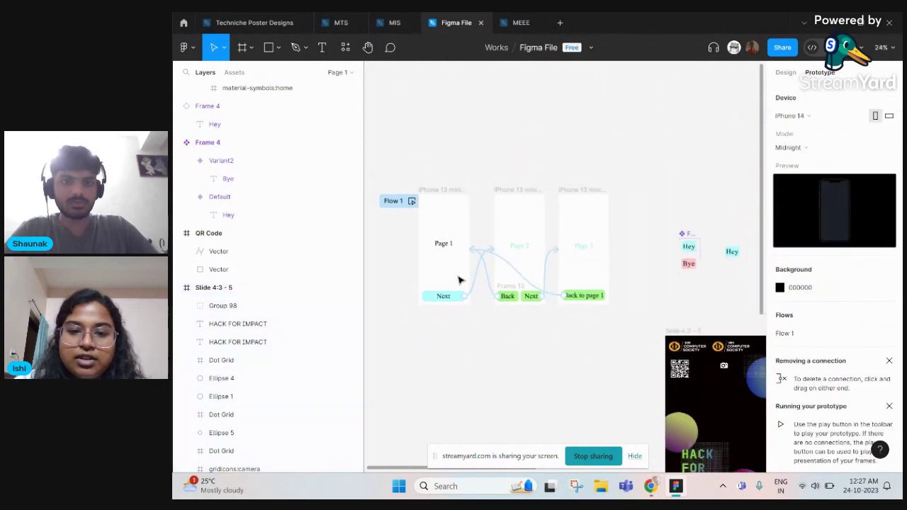
pyautogui.scroll(3, 473, 291)
pyautogui.hscroll(-1, 479, 305)
pyautogui.scroll(5, 482, 314)
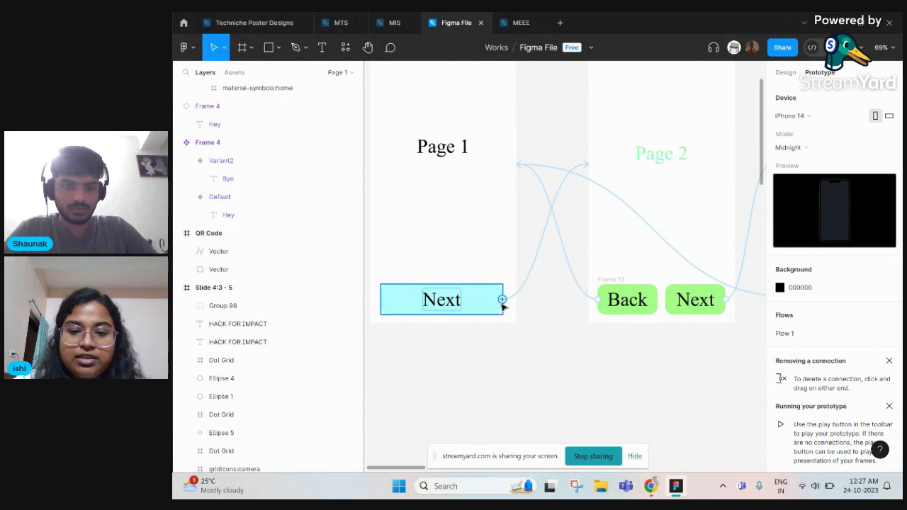
# Trace the prototype links from the Next, Back and Back to page 1 buttons to their destination frames
pyautogui.moveTo(502, 300); pyautogui.dragTo(593, 162)
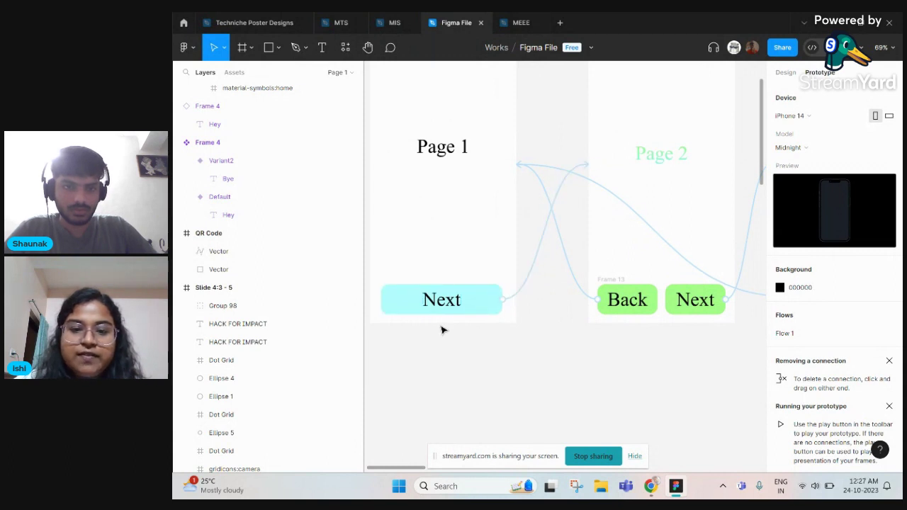
pyautogui.hscroll(2, 618, 230)
pyautogui.scroll(1, 619, 231)
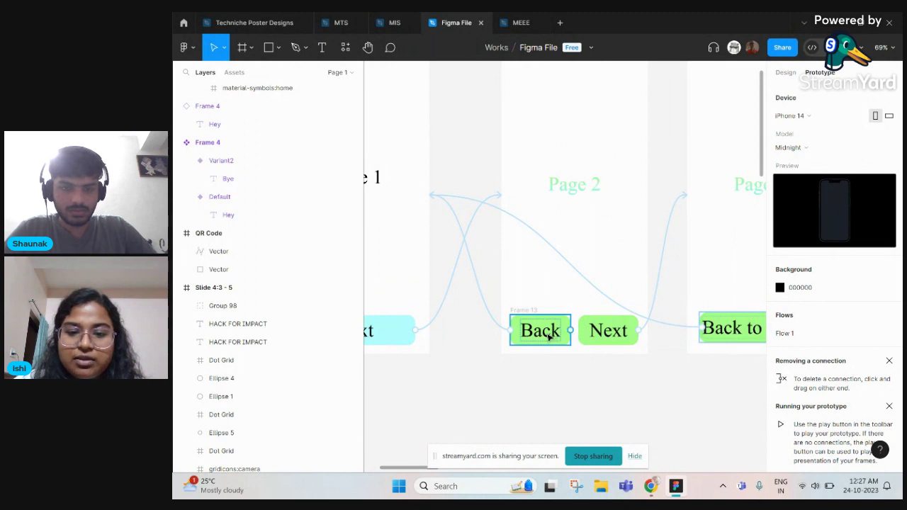
pyautogui.click(521, 337)
pyautogui.moveTo(512, 331); pyautogui.dragTo(430, 202)
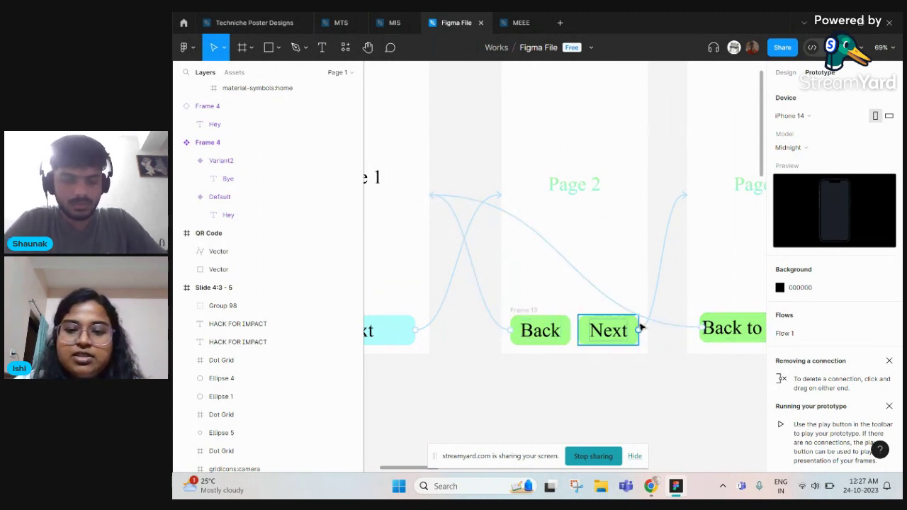
pyautogui.scroll(-2, 642, 328)
pyautogui.hscroll(2, 719, 203)
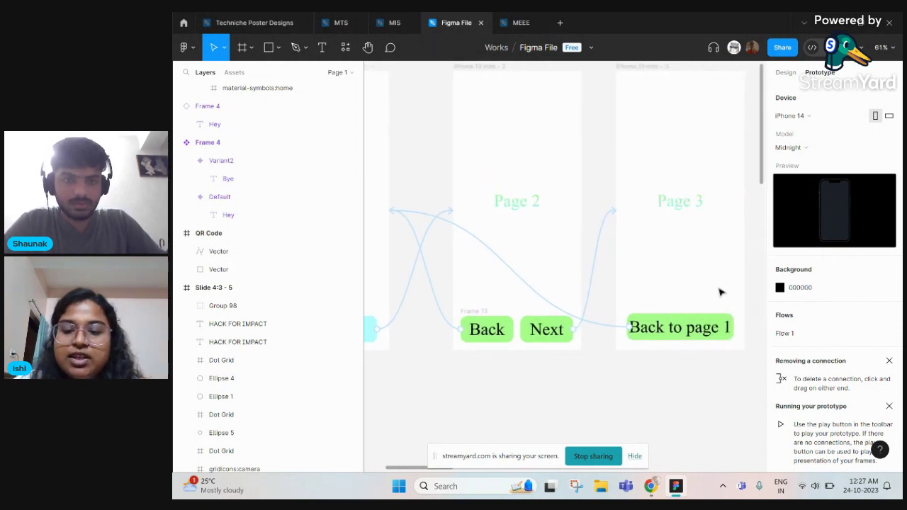
pyautogui.click(701, 333)
pyautogui.scroll(-1, 705, 333)
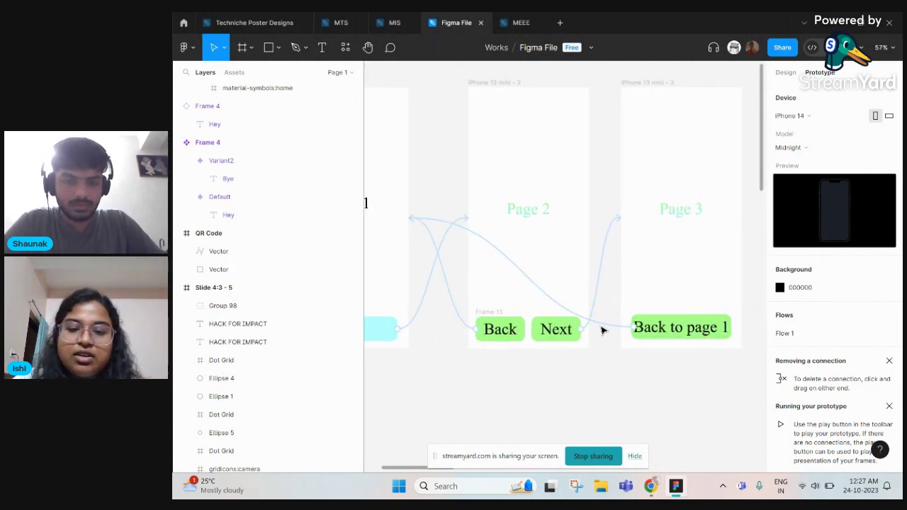
# Duplicate the Back to page 1 button on the Page 3 frame, placing the copy directly above it
pyautogui.click(705, 326)
pyautogui.scroll(5, 702, 330)
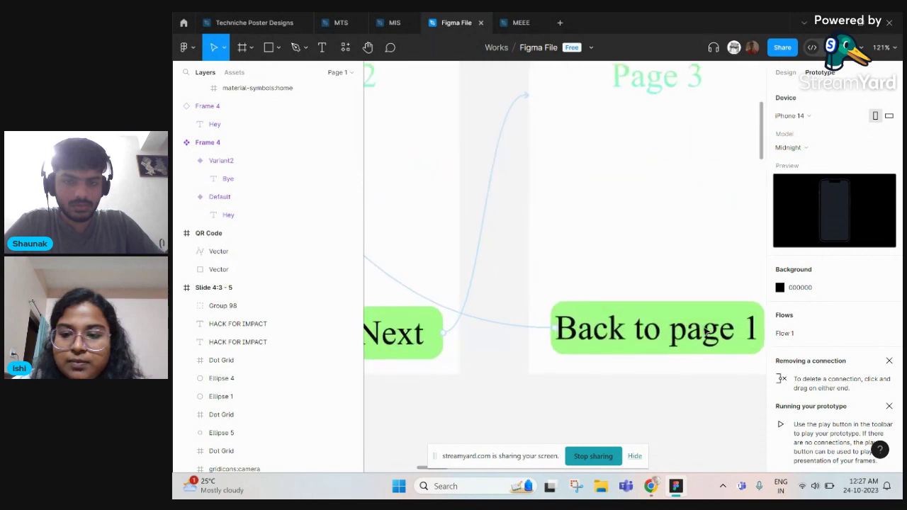
pyautogui.click(699, 336)
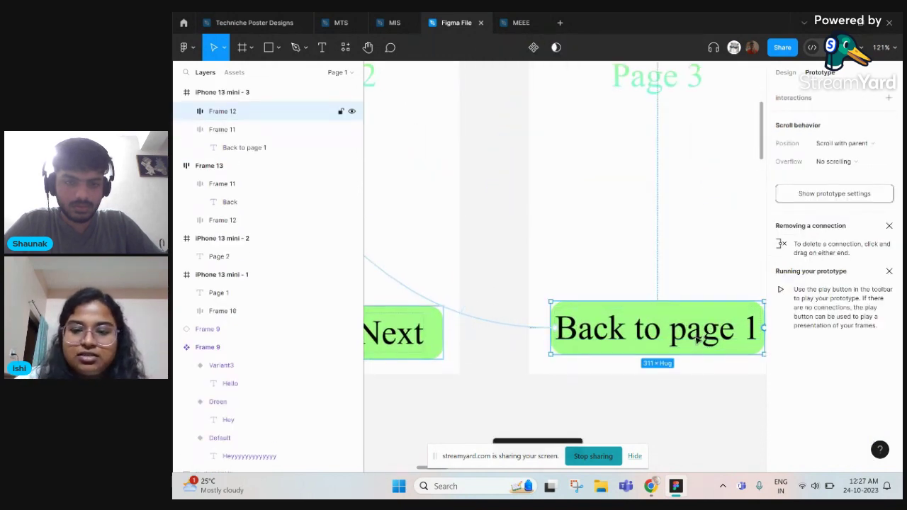
pyautogui.moveTo(687, 349); pyautogui.dragTo(686, 288)
pyautogui.scroll(-1, 688, 319)
pyautogui.click(688, 345)
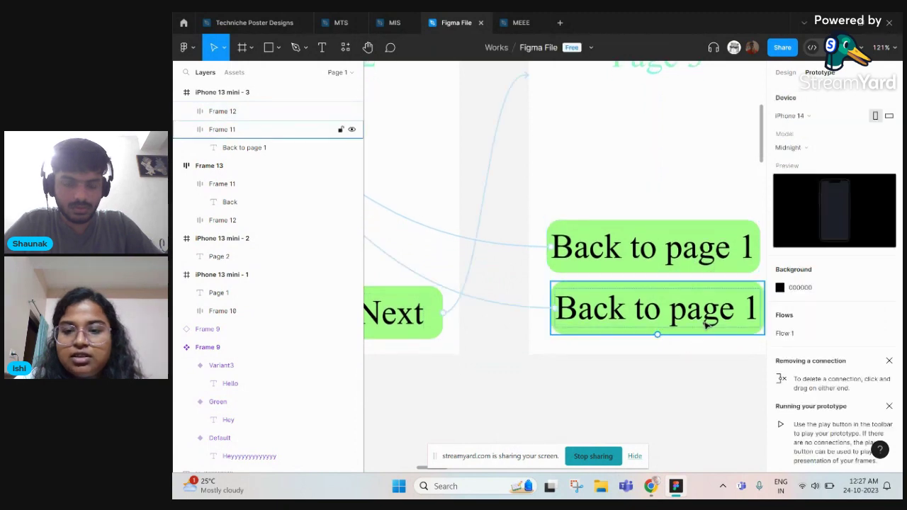
# Change the lower button's text on the Page 3 frame to "Back to page 2"
pyautogui.click(696, 257)
pyautogui.click(665, 314)
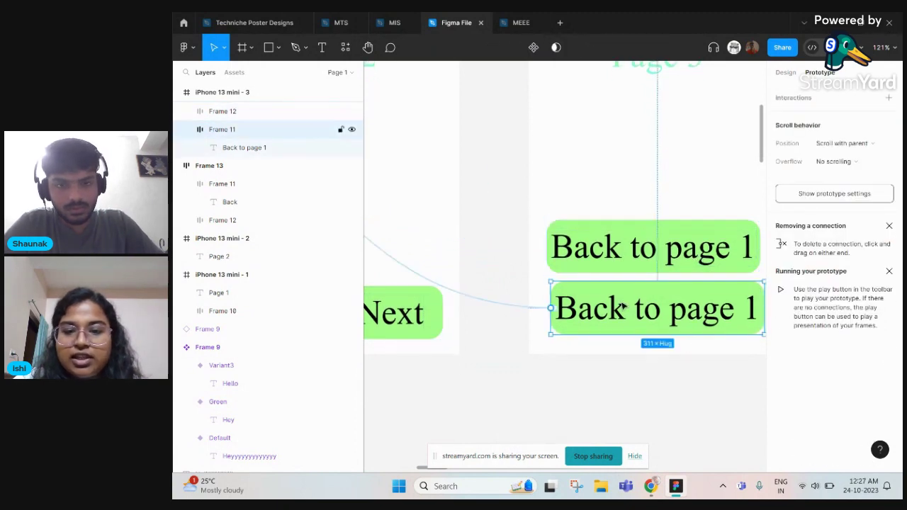
pyautogui.scroll(-2, 713, 308)
pyautogui.doubleClick(740, 303)
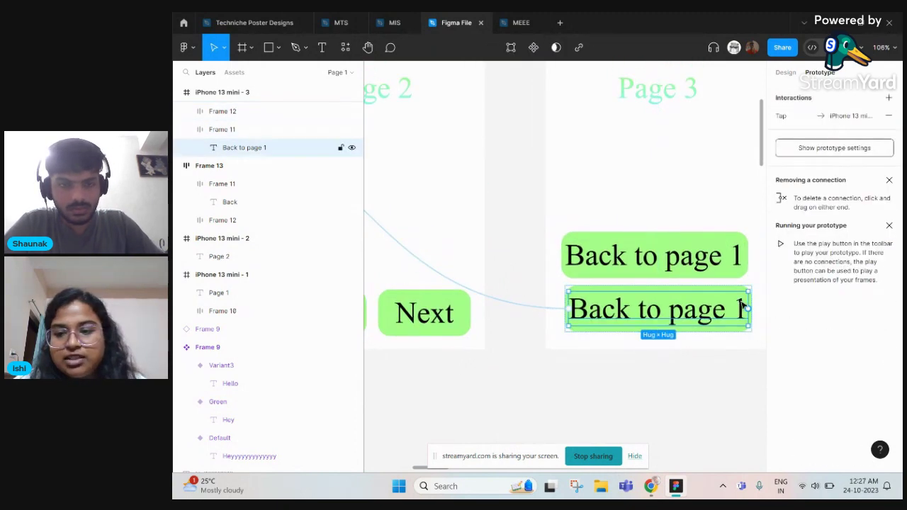
pyautogui.doubleClick(744, 306)
pyautogui.click(740, 303)
pyautogui.press('BackSpace')
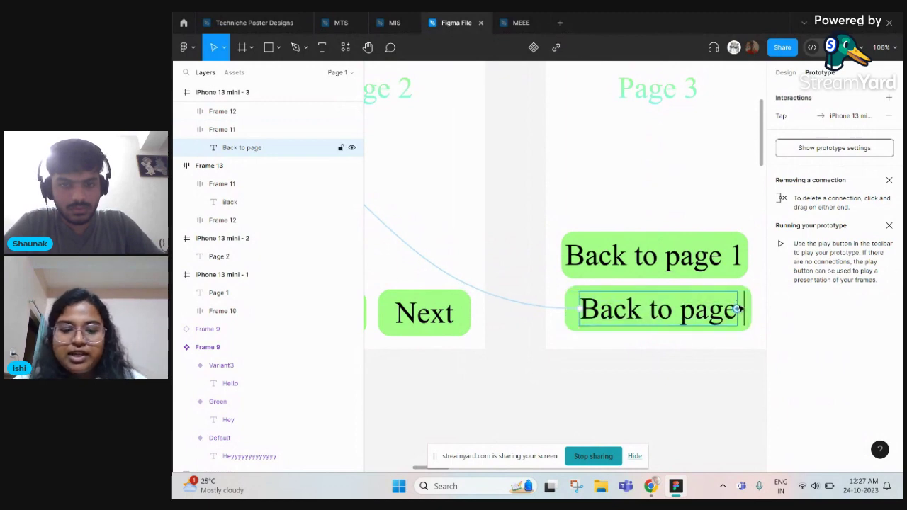
pyautogui.write('2')
# Connect the Back to page 2 text to the iPhone 13 mini - 2 frame with an On drag interaction
pyautogui.hscroll(-3, 708, 305)
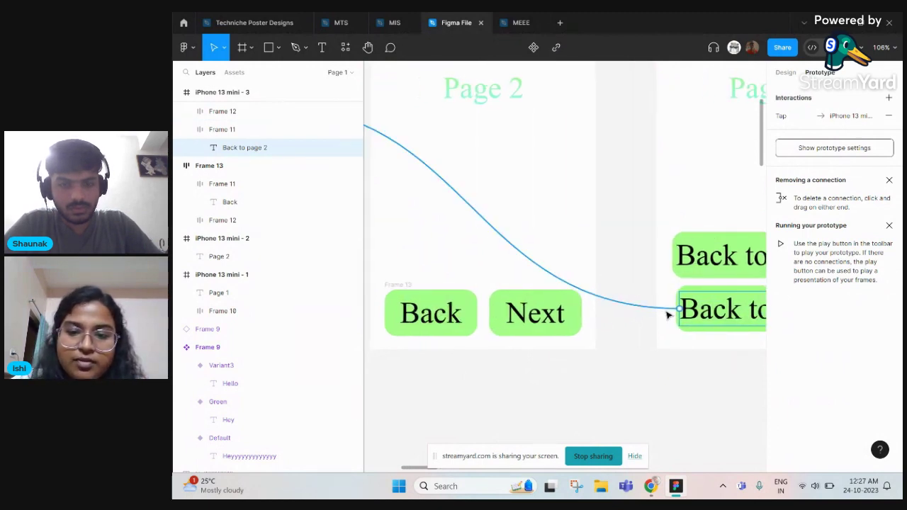
pyautogui.moveTo(660, 293); pyautogui.dragTo(594, 171)
pyautogui.press('Escape')
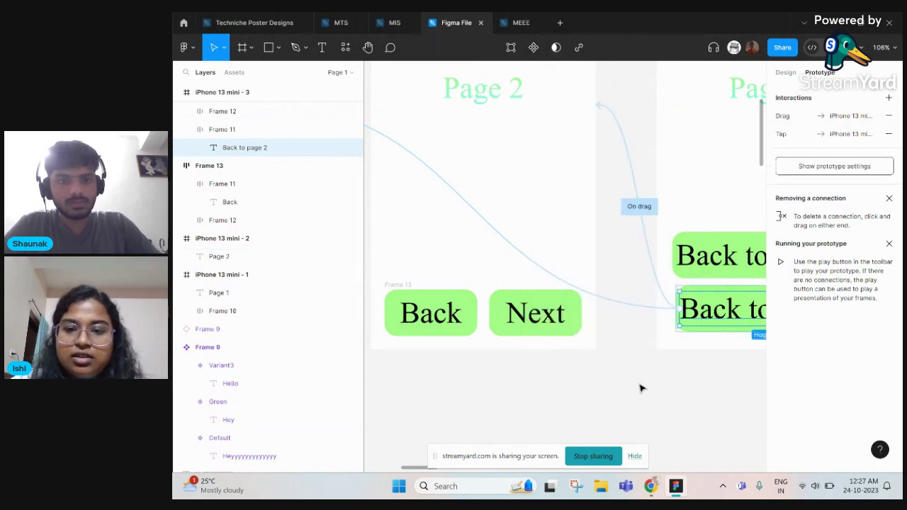
# Delete the On tap connection from the Back to page 2 text to the iPhone 13 mini - 1 frame
pyautogui.click(629, 307)
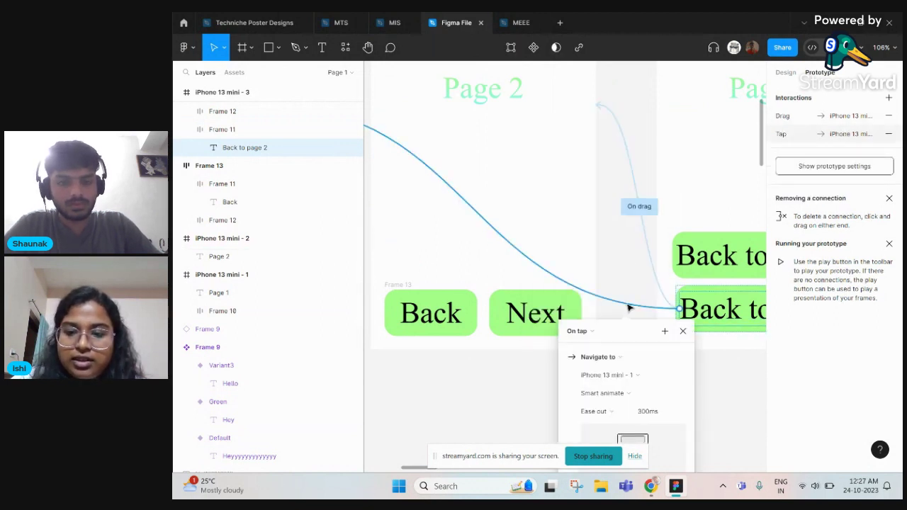
pyautogui.click(644, 318)
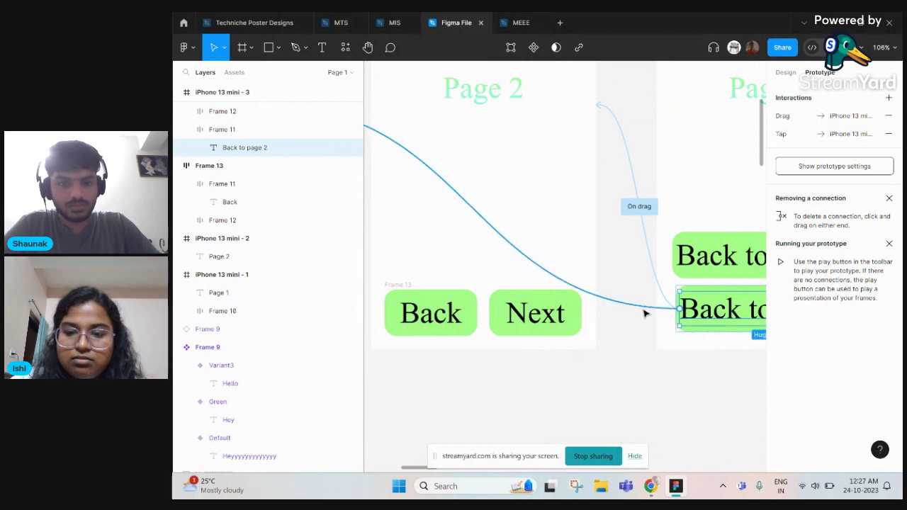
pyautogui.click(645, 313)
pyautogui.press('Delete')
pyautogui.scroll(-5, 645, 313)
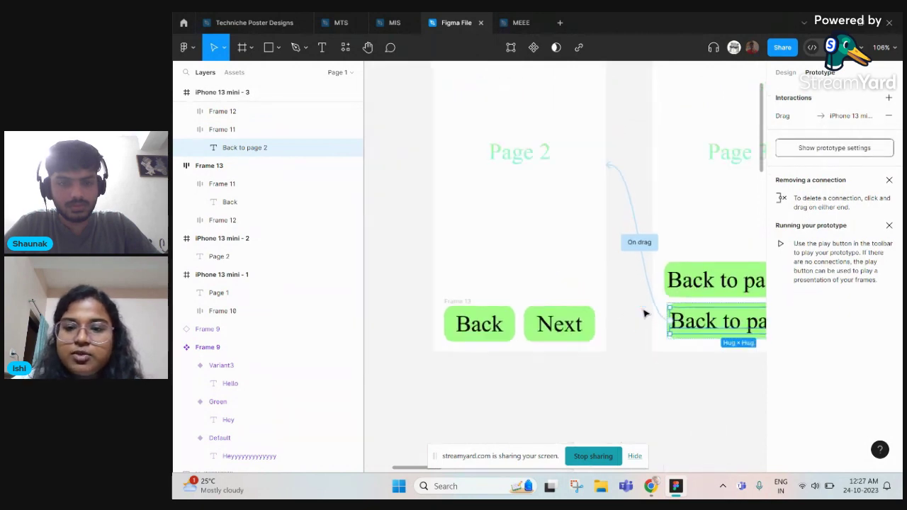
pyautogui.click(662, 376)
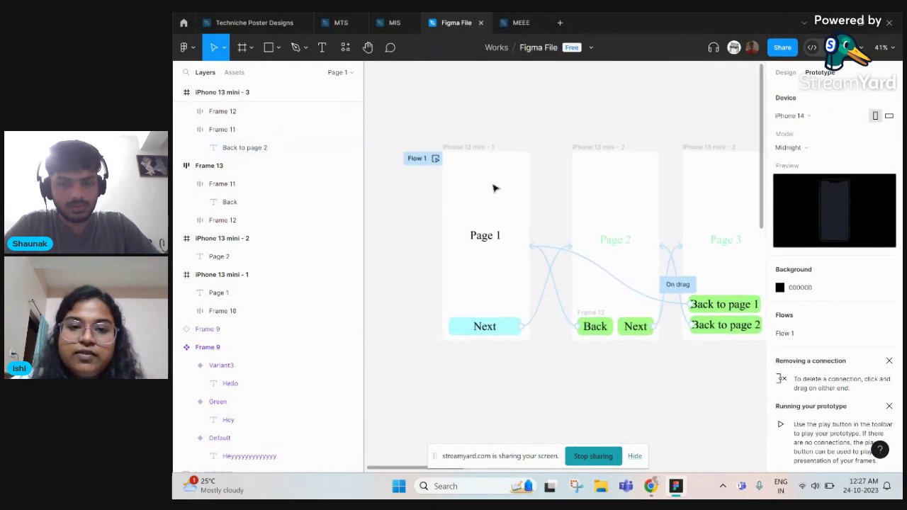
# Play the prototype from the Flow 1 starting frame and follow the Next button to Page 2
pyautogui.hscroll(-2, 494, 186)
pyautogui.click(415, 161)
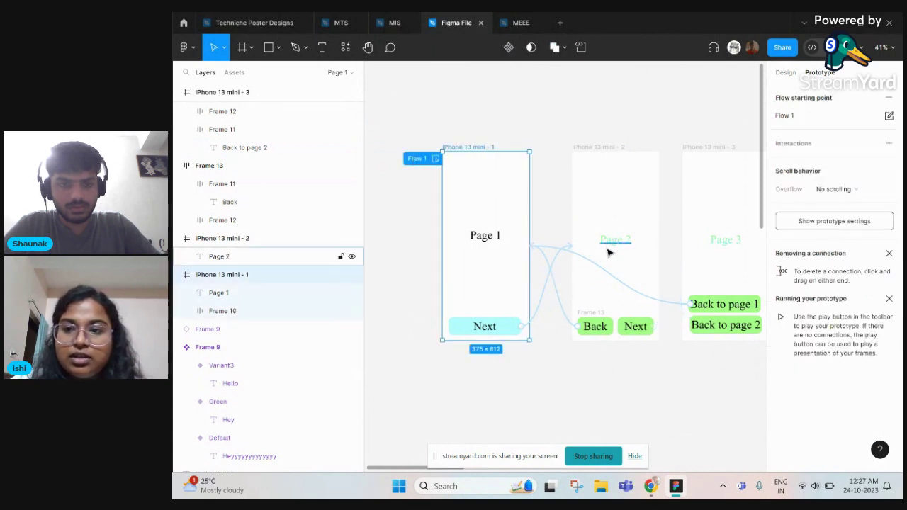
pyautogui.click(851, 47)
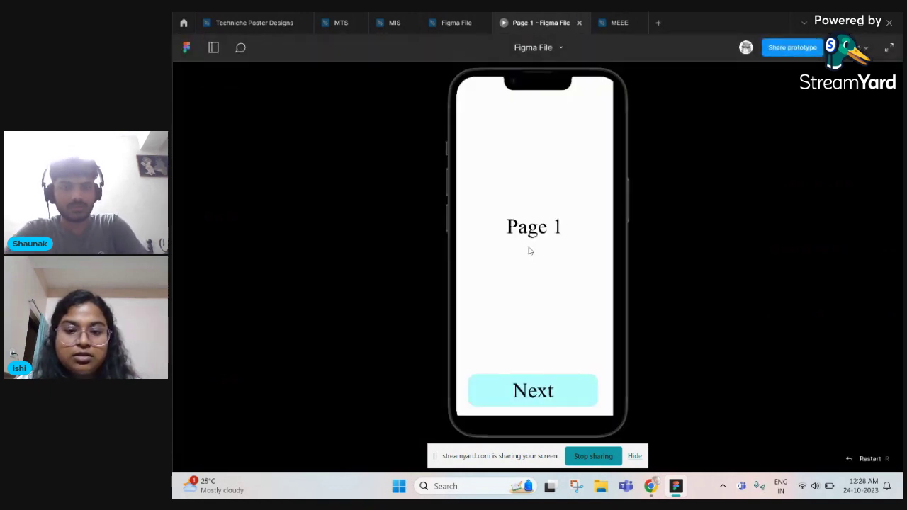
pyautogui.click(548, 389)
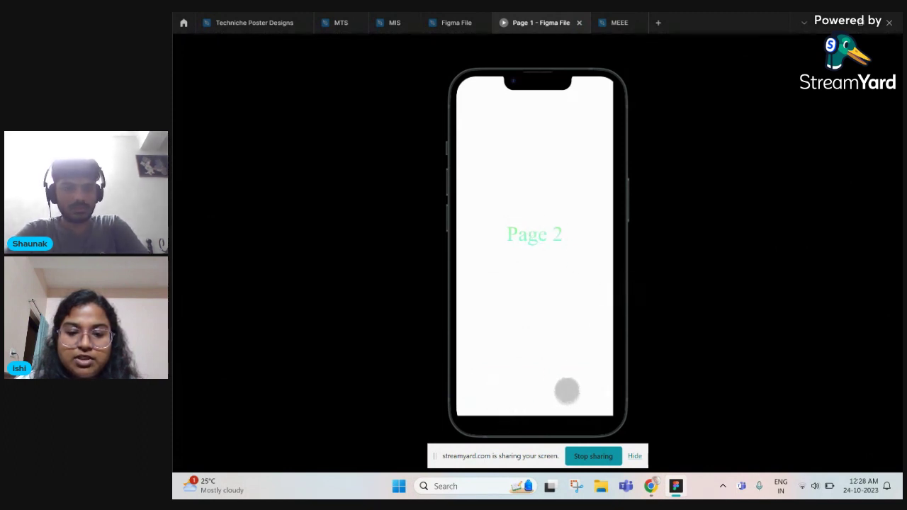
# Return to the Figma File design and inspect the Back button in Frame 13 and its layers
pyautogui.click(444, 24)
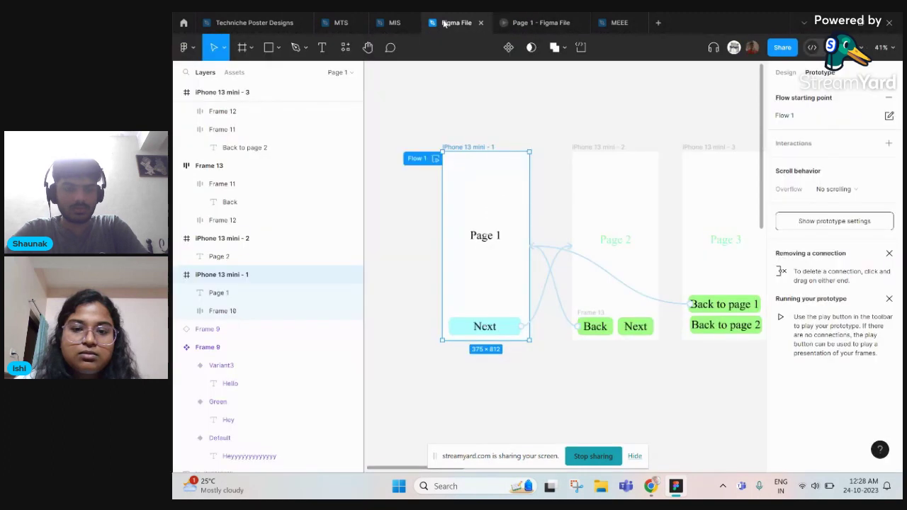
pyautogui.click(581, 328)
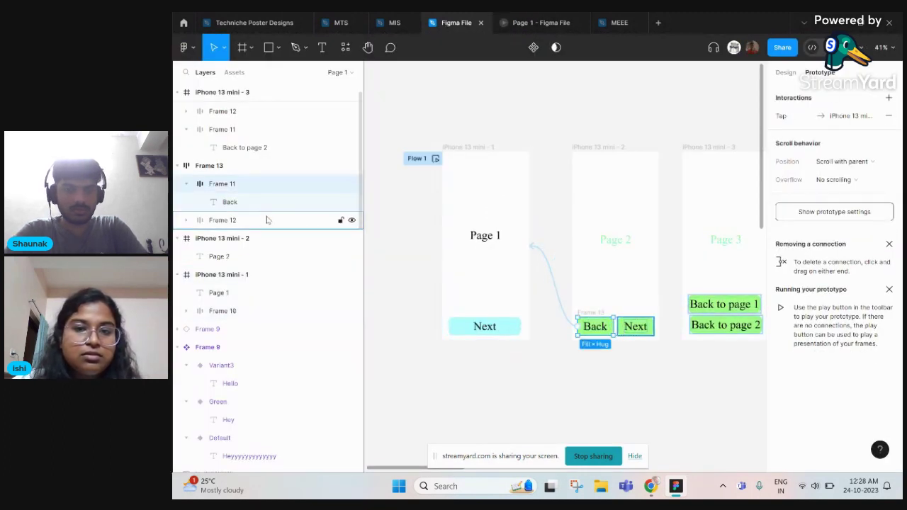
pyautogui.scroll(-1, 278, 226)
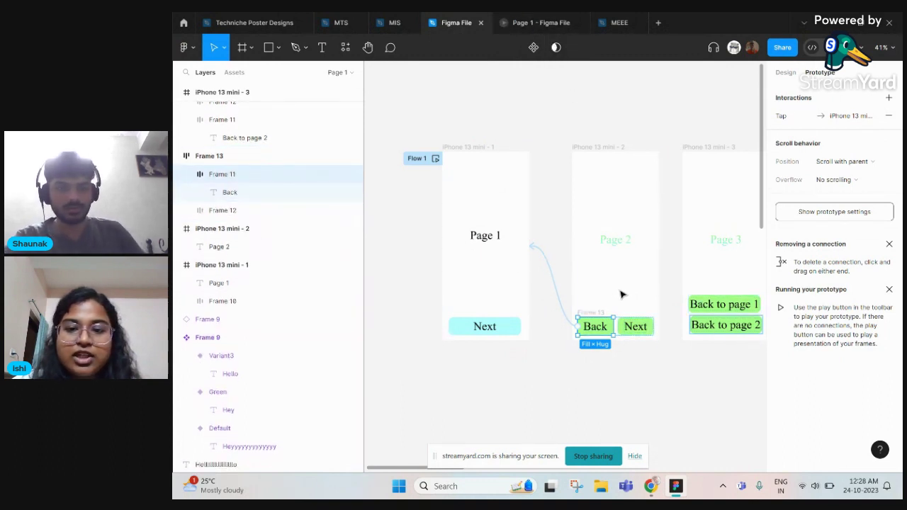
# Close the prototype preview, return to the Figma File design and clear the selection
pyautogui.click(533, 19)
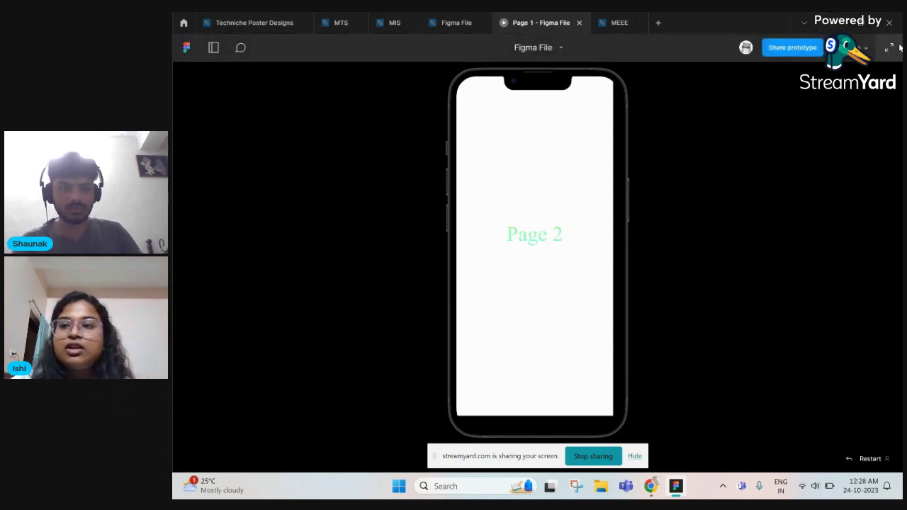
pyautogui.click(579, 23)
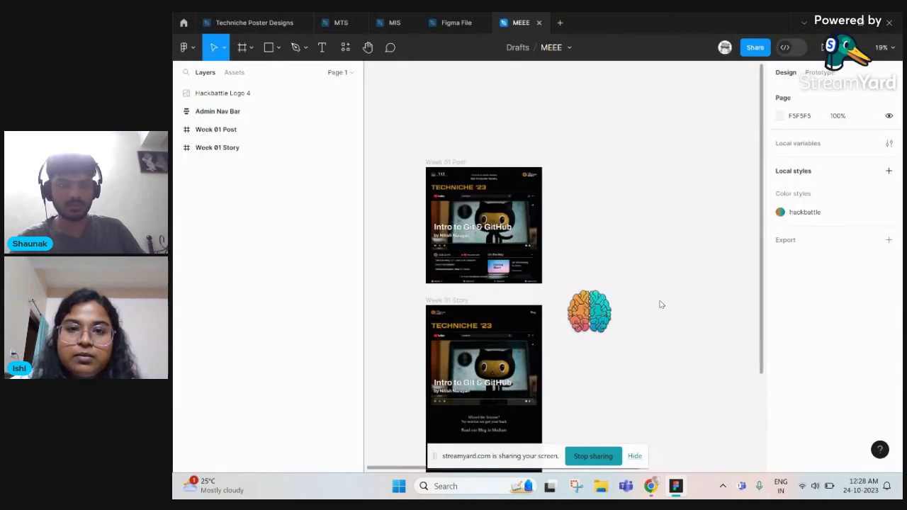
pyautogui.click(446, 22)
pyautogui.click(565, 300)
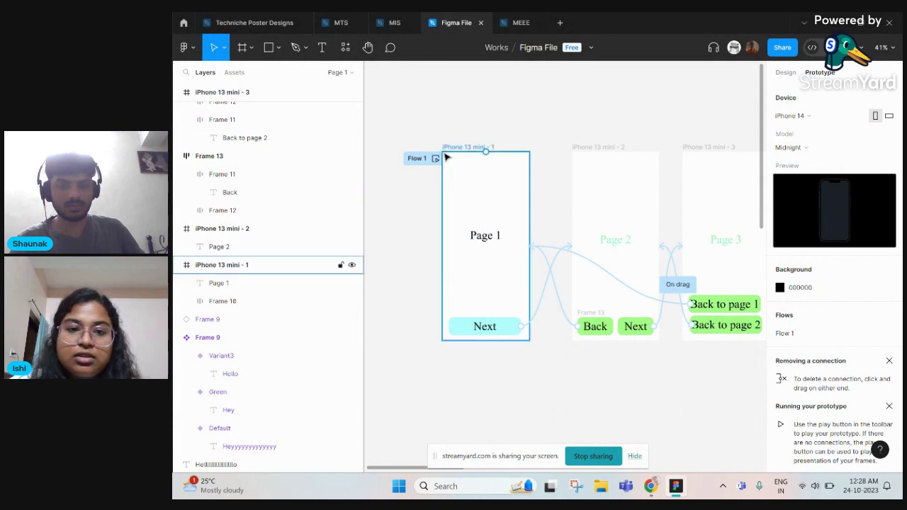
# Duplicate the iPhone 13 mini - 1 frame
pyautogui.hscroll(3, 501, 141)
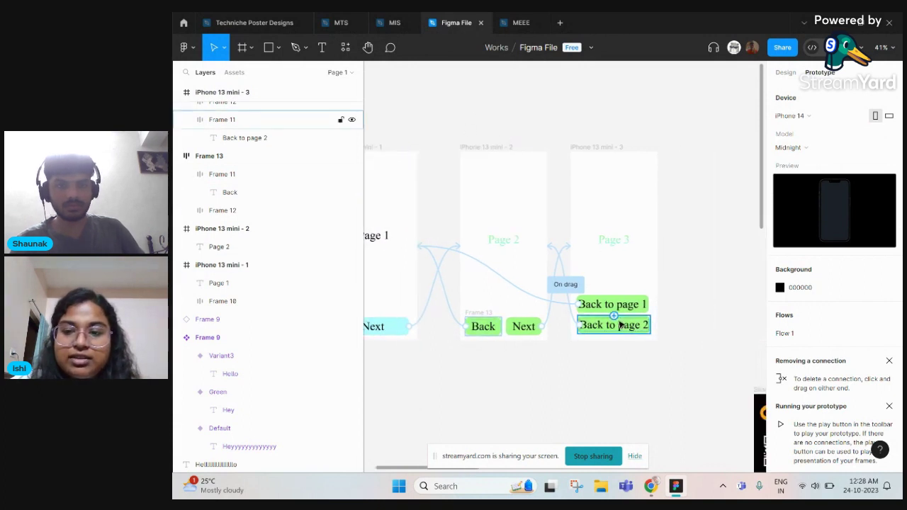
pyautogui.scroll(-5, 621, 324)
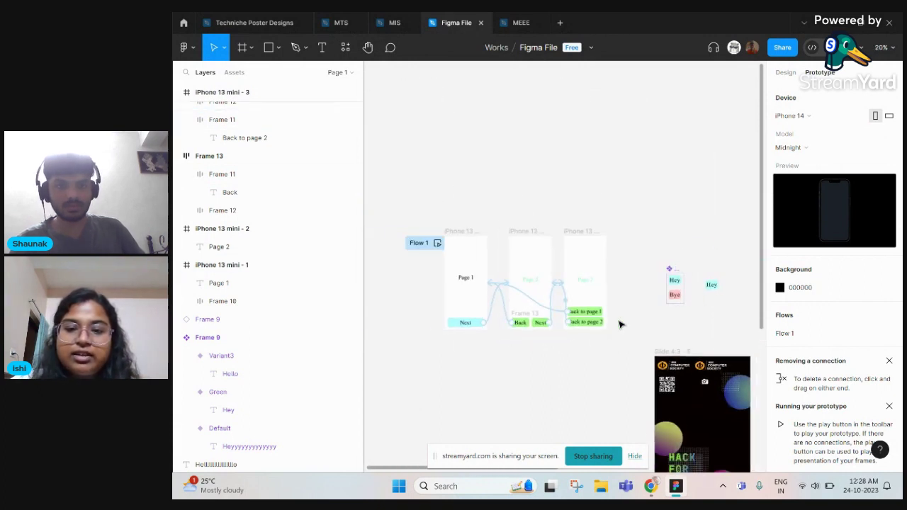
pyautogui.click(459, 232)
pyautogui.hotkey('ctrl', 'd')
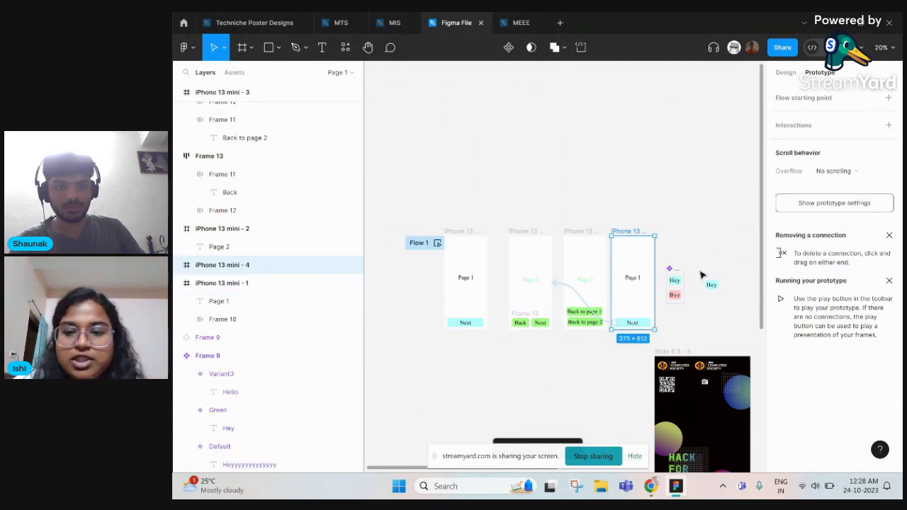
# Move the Hey/Bye component set and its instance aside, and shift the iPhone 13 mini - 4 frame away from iPhone 13 mini - 3
pyautogui.scroll(3, 693, 268)
pyautogui.moveTo(623, 262); pyautogui.dragTo(746, 368)
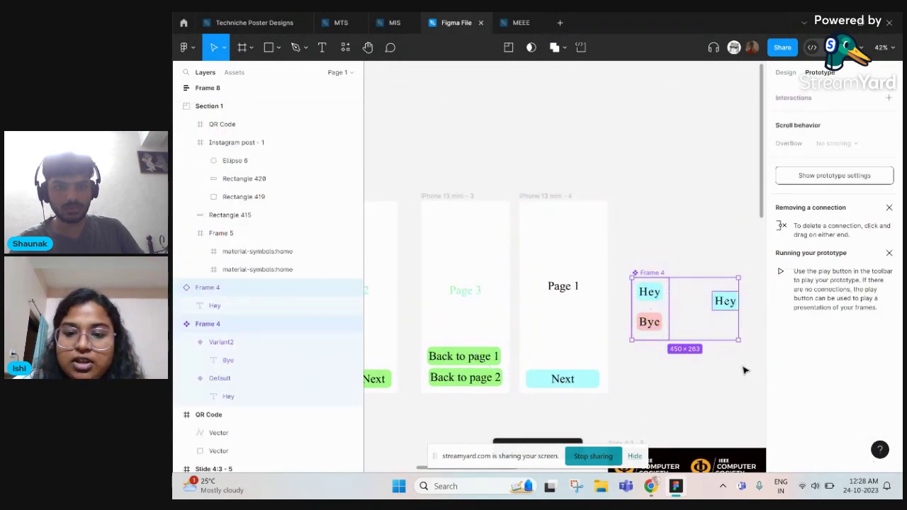
pyautogui.moveTo(715, 327); pyautogui.dragTo(766, 329)
pyautogui.click(765, 329)
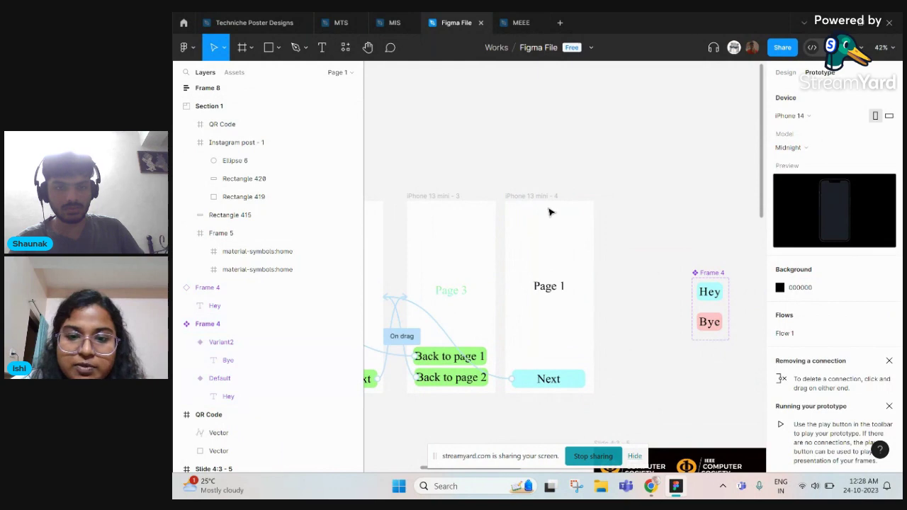
pyautogui.click(579, 196)
pyautogui.moveTo(579, 196); pyautogui.dragTo(617, 198)
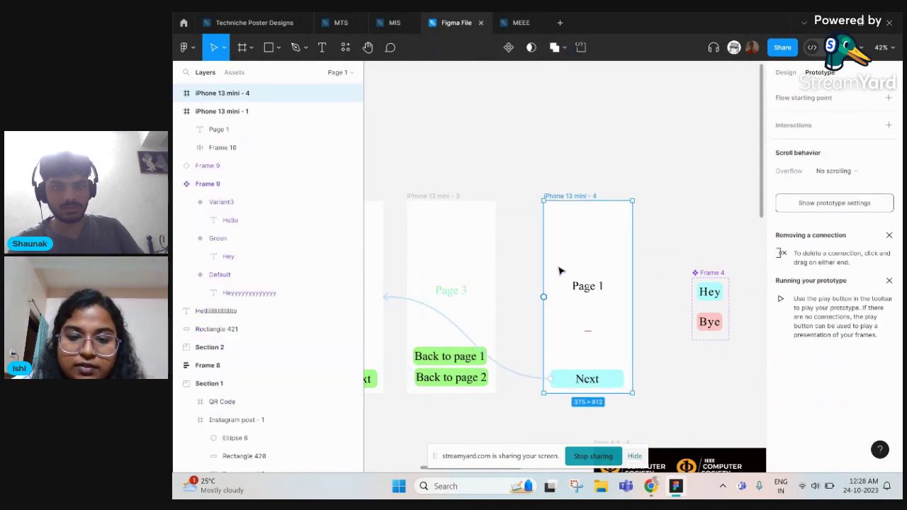
# Delete the prototype connection between the Next button in iPhone 13 mini - 4 and iPhone 13 mini - 2
pyautogui.click(546, 381)
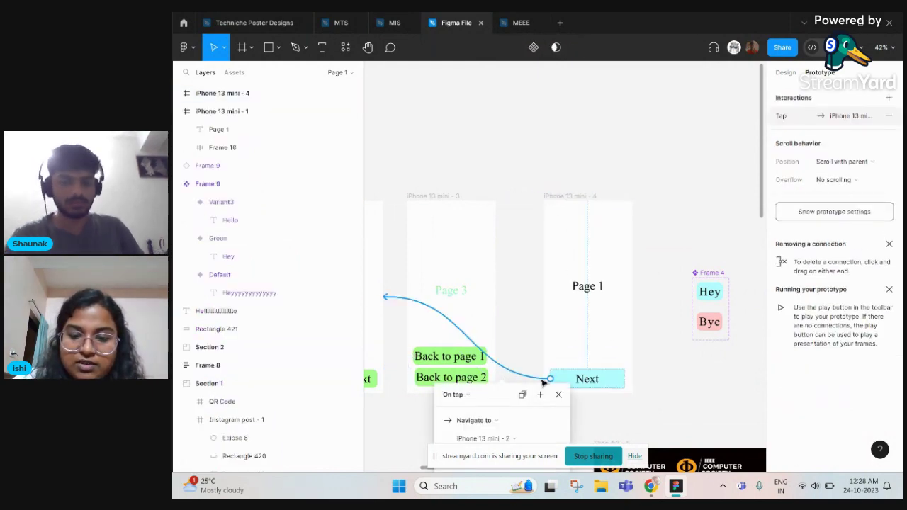
pyautogui.press('Delete')
pyautogui.scroll(-2, 632, 386)
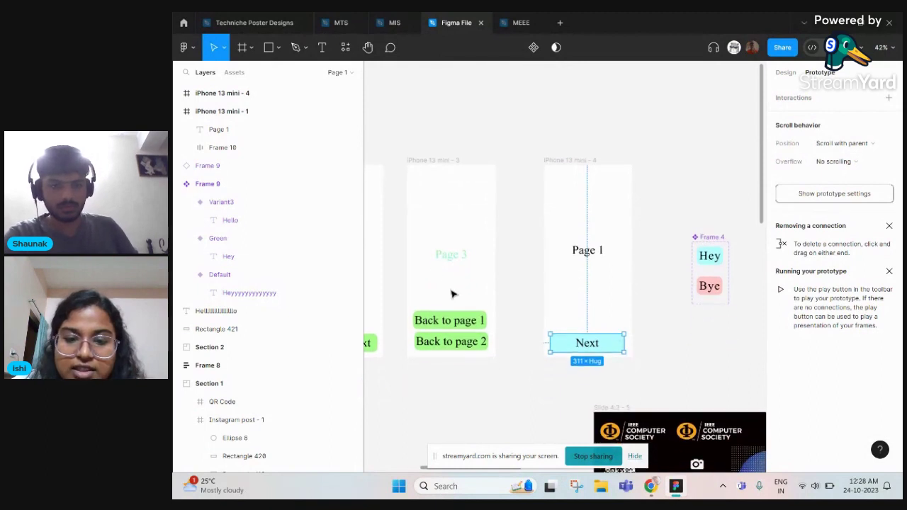
pyautogui.press('Escape')
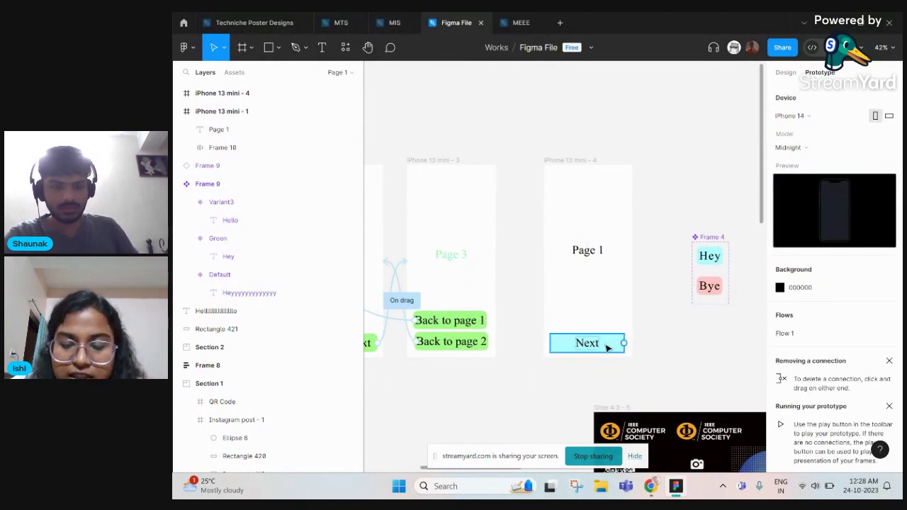
# Link the Next button in iPhone 13 mini - 4 to the iPhone 13 mini - 3 frame with an on-tap navigation
pyautogui.scroll(5, 627, 348)
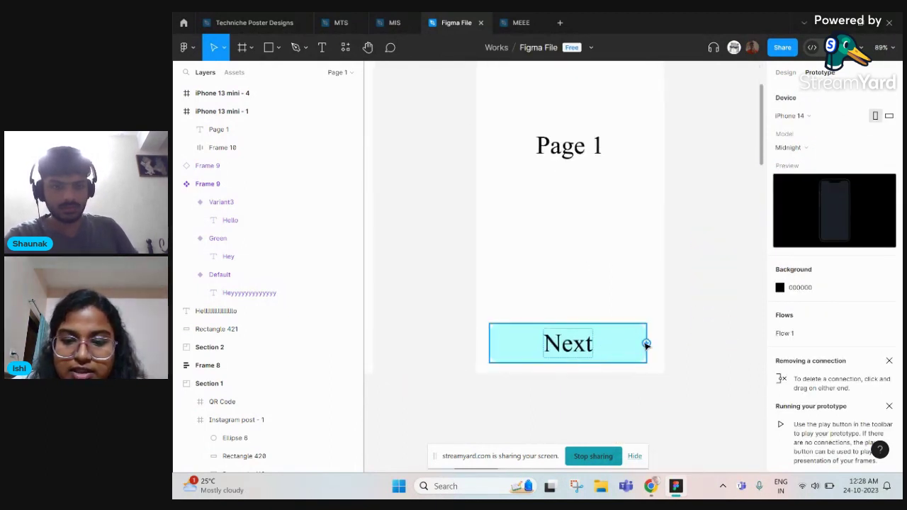
pyautogui.scroll(-2, 556, 367)
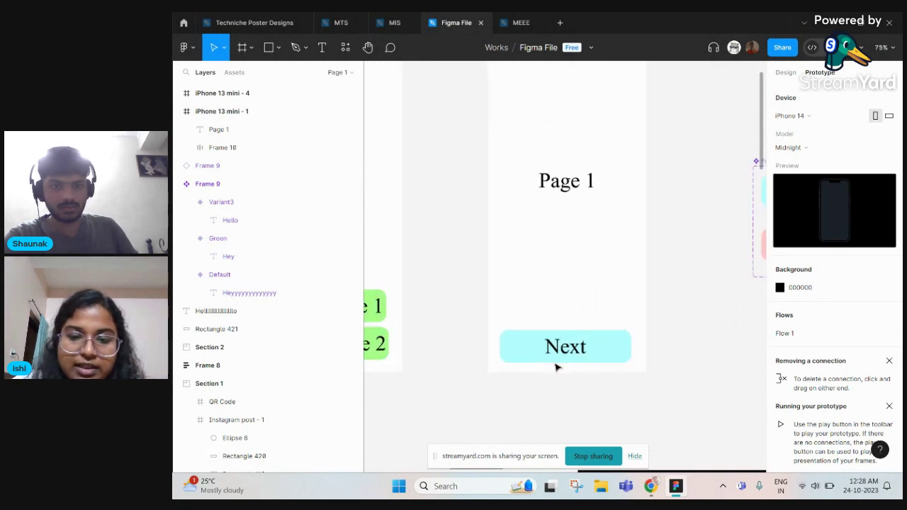
pyautogui.click(502, 347)
pyautogui.moveTo(499, 346); pyautogui.dragTo(400, 219)
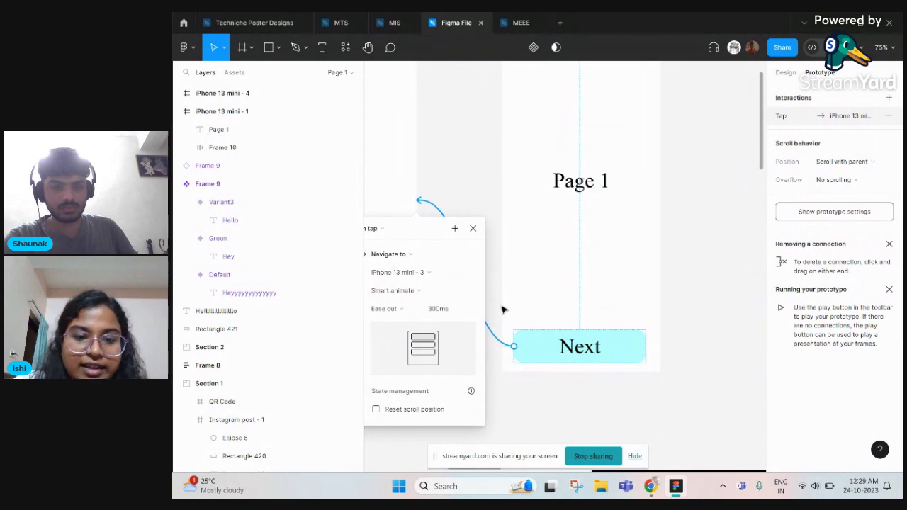
# Examine the animation types and easing options, including Quick, for the connection from the Next button to iPhone 13 mini - 3
pyautogui.click(447, 297)
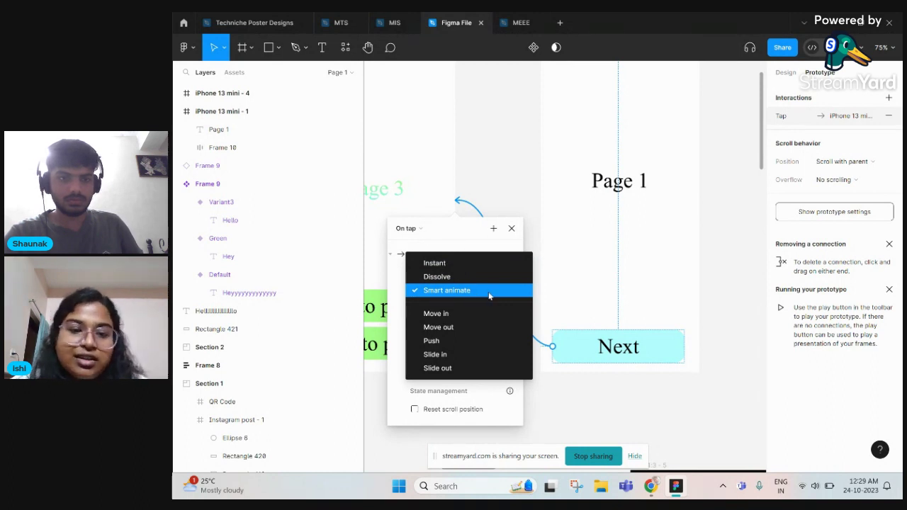
pyautogui.click(543, 233)
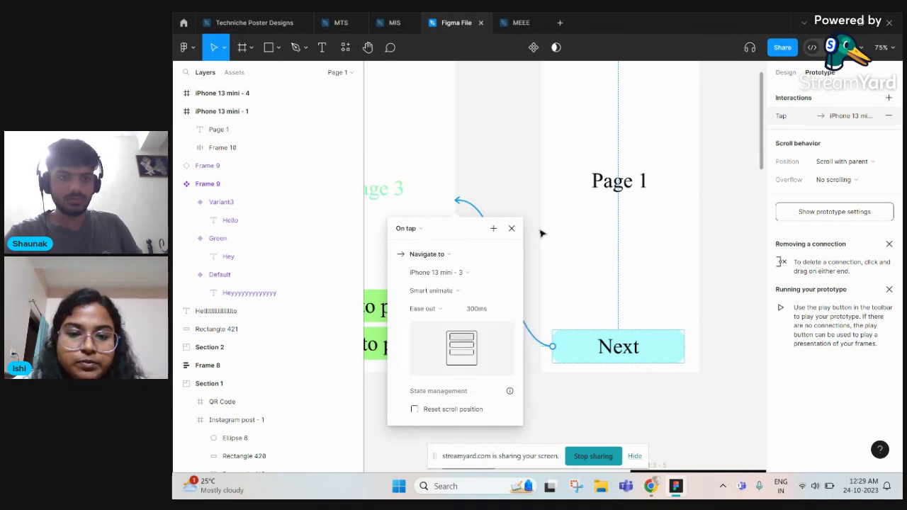
pyautogui.click(444, 312)
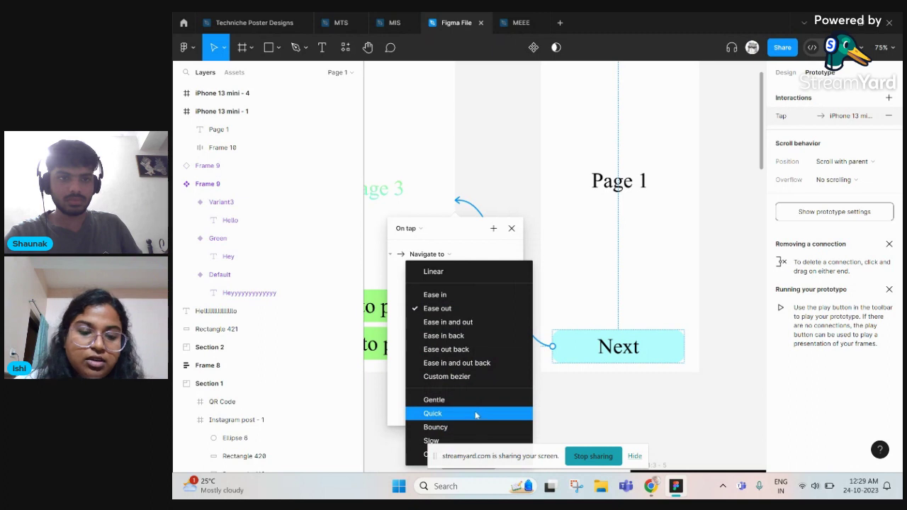
pyautogui.click(477, 414)
pyautogui.scroll(-3, 556, 399)
pyautogui.click(543, 328)
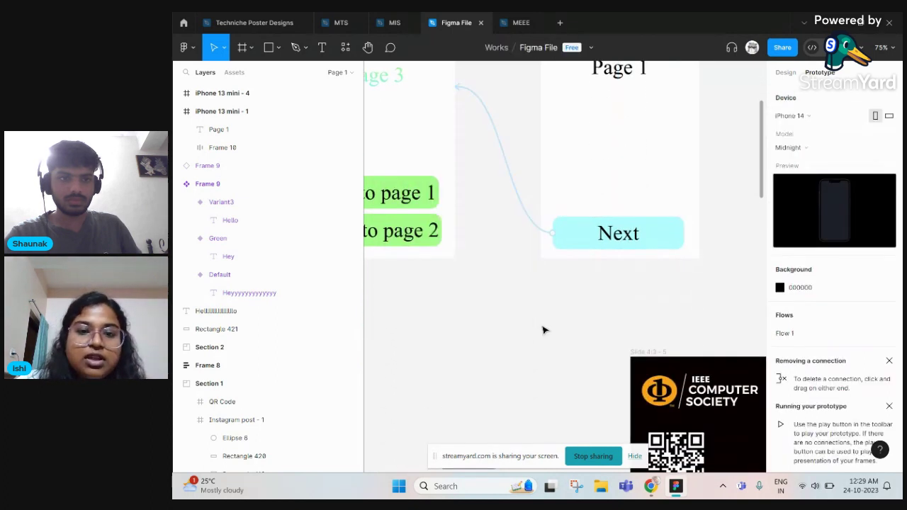
pyautogui.click(502, 161)
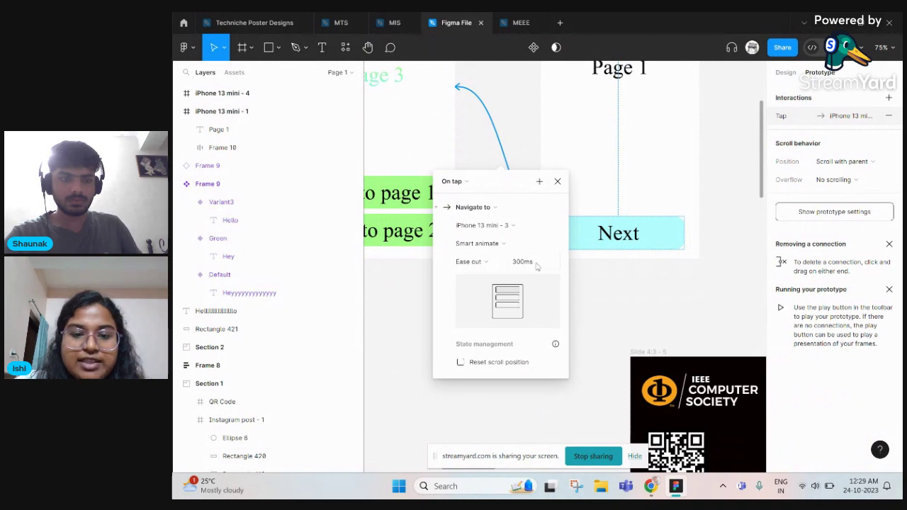
pyautogui.click(617, 305)
# Inspect the scroll position options of the Next button in iPhone 13 mini - 4
pyautogui.click(641, 229)
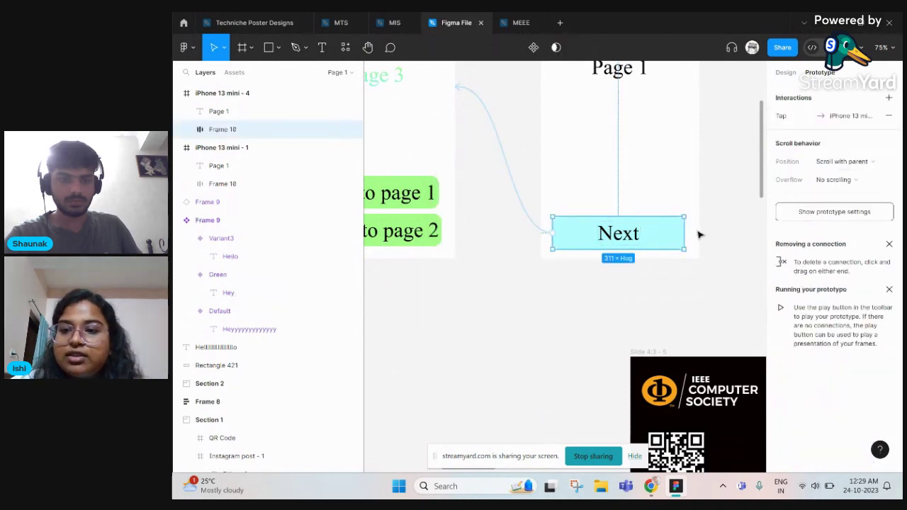
pyautogui.scroll(2, 699, 235)
pyautogui.keyDown('ctrl'); pyautogui.scroll(-4, 727, 277); pyautogui.keyUp('ctrl')
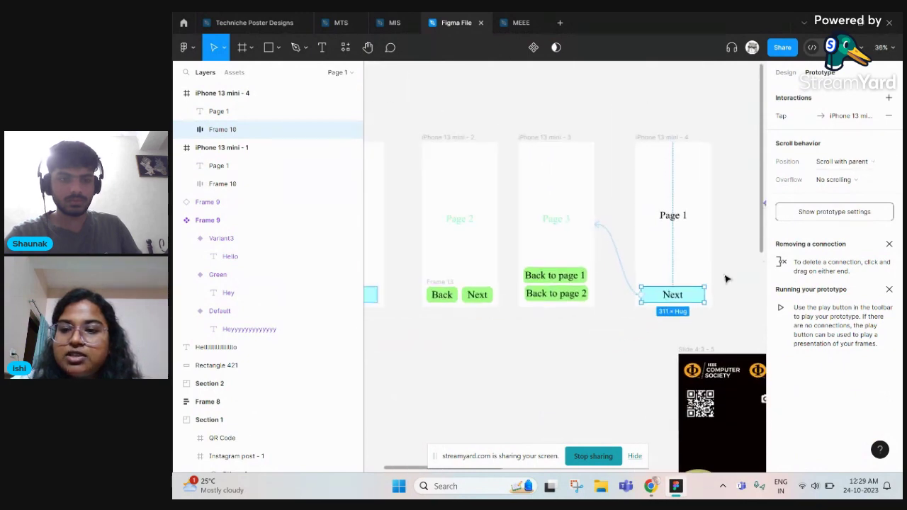
pyautogui.scroll(1, 727, 279)
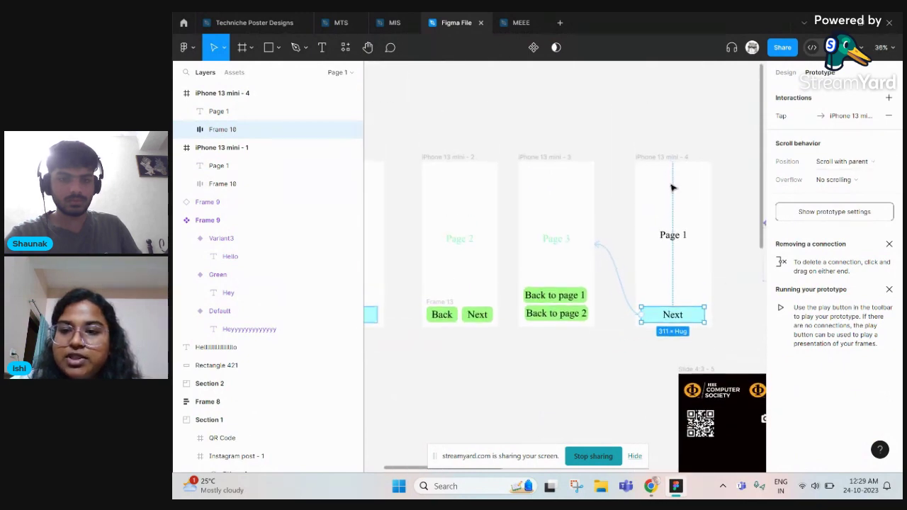
pyautogui.click(855, 168)
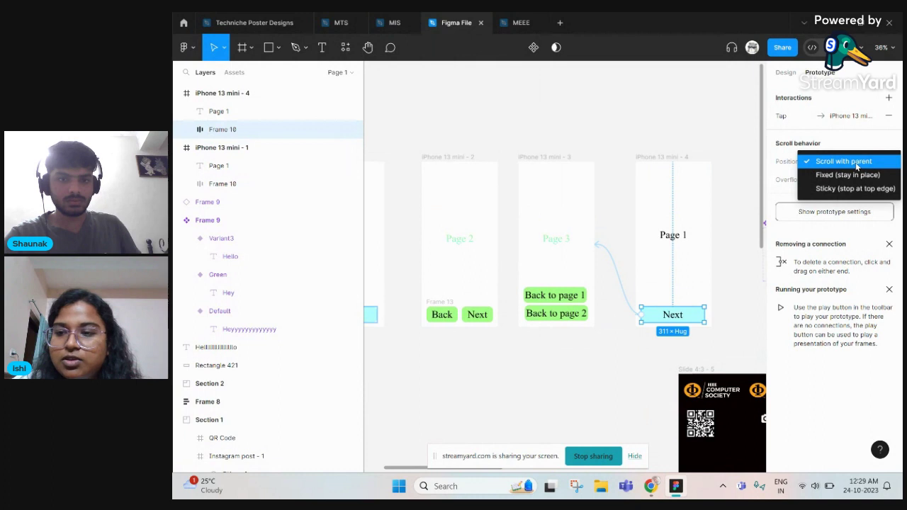
pyautogui.scroll(-3, 628, 348)
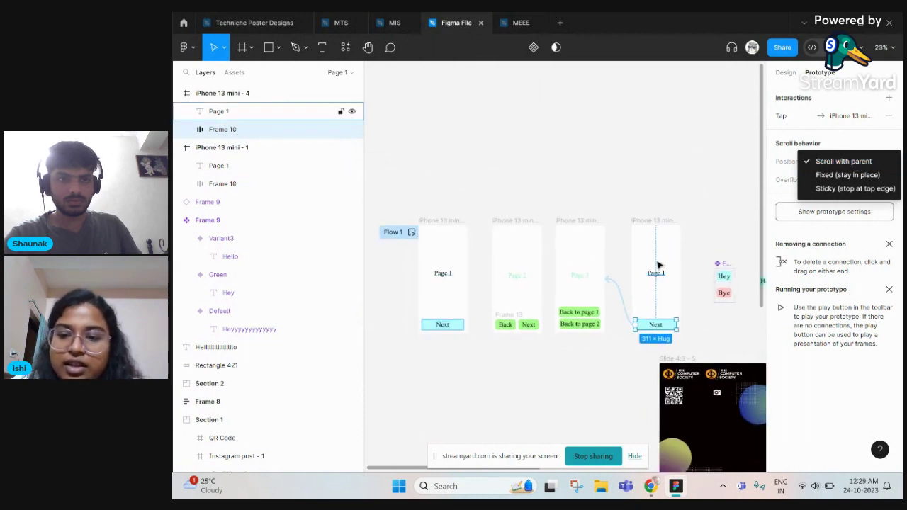
# Extend the iPhone 13 mini - 4 frame downward to a height of about 980 px
pyautogui.click(657, 225)
pyautogui.scroll(-1, 656, 256)
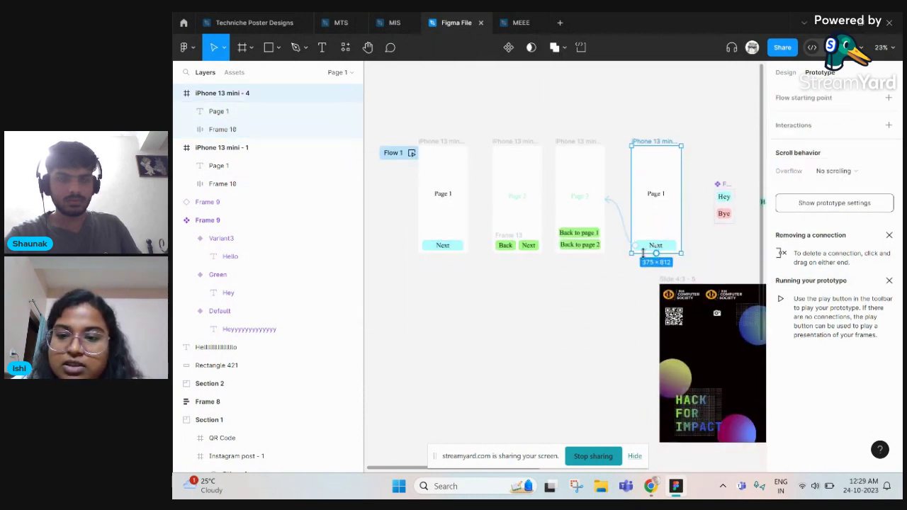
pyautogui.moveTo(644, 253); pyautogui.dragTo(675, 278)
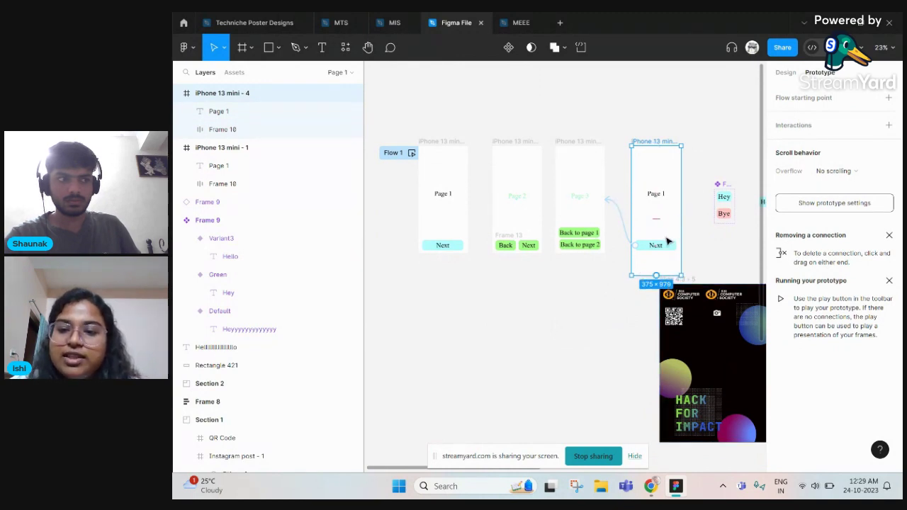
# Set the scroll position of the Next button in iPhone 13 mini - 4 to Fixed (stay in place)
pyautogui.scroll(5, 668, 247)
pyautogui.click(675, 252)
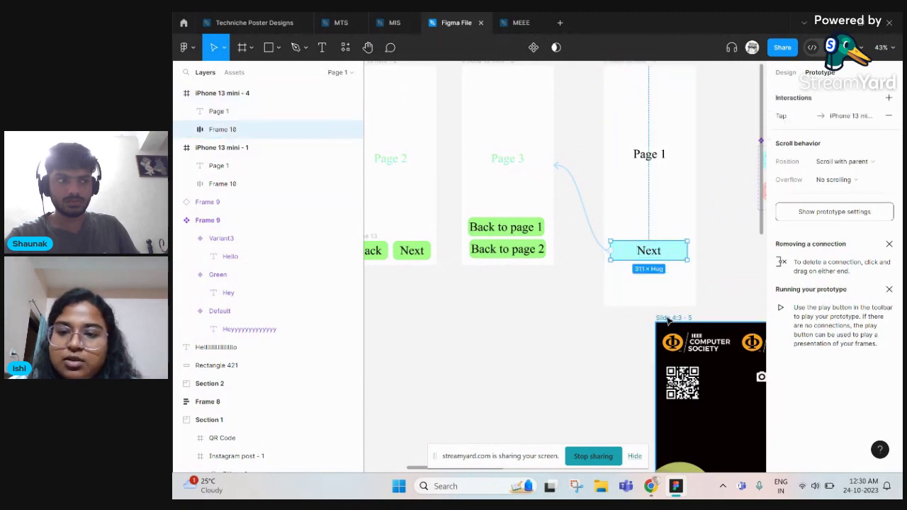
pyautogui.scroll(-3, 674, 282)
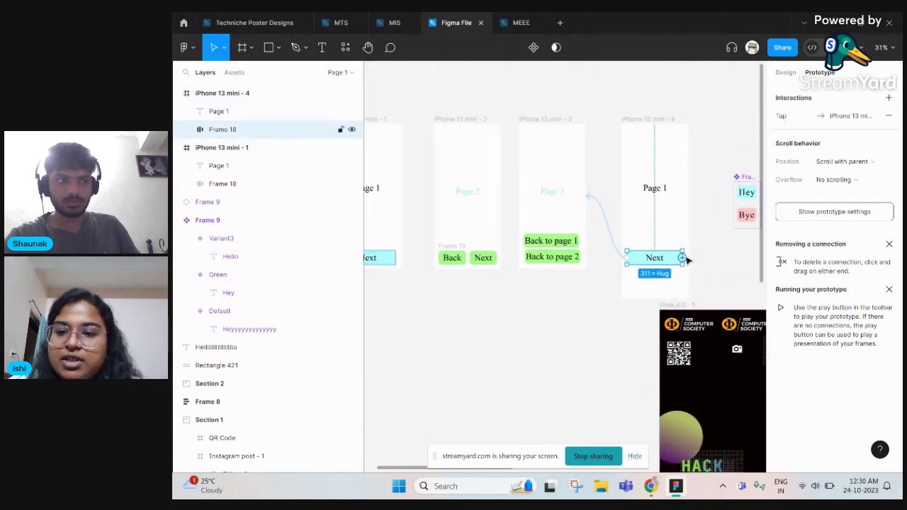
pyautogui.click(861, 161)
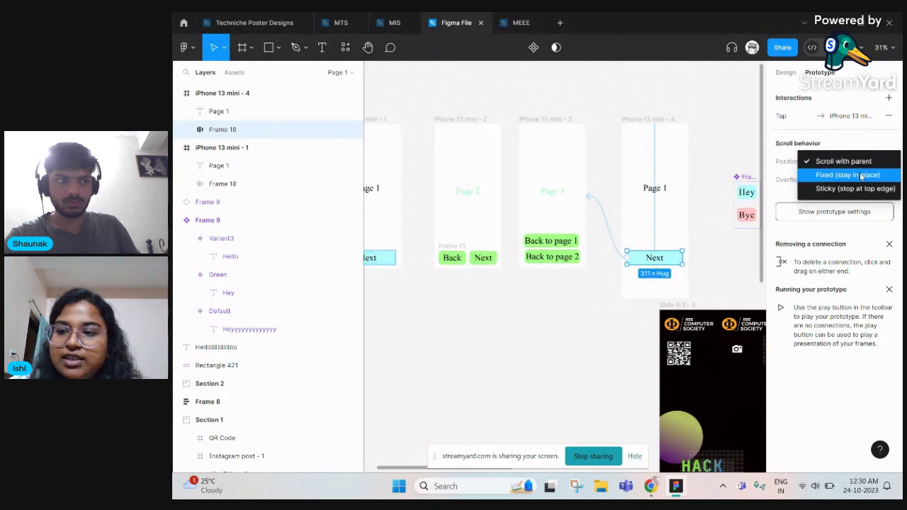
pyautogui.click(861, 176)
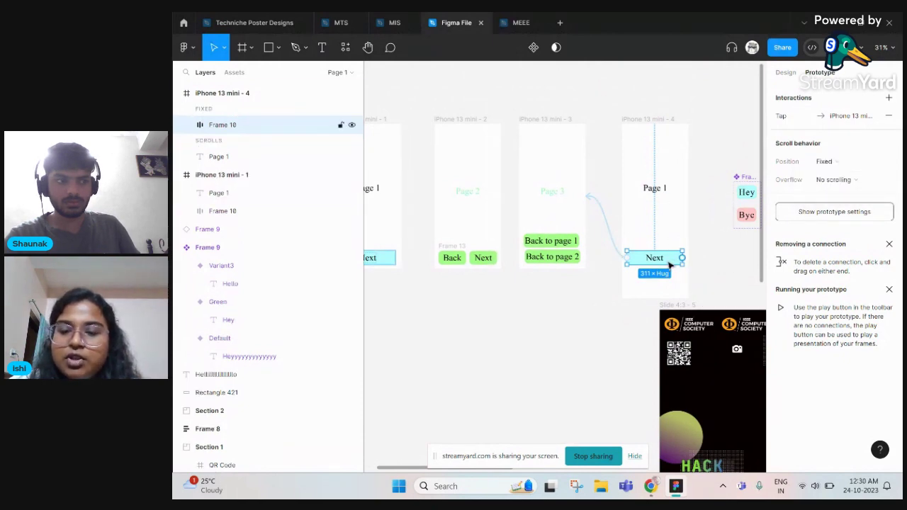
# Examine the overflow scrolling options for the Next button in iPhone 13 mini - 4
pyautogui.scroll(4, 679, 258)
pyautogui.scroll(-2, 665, 268)
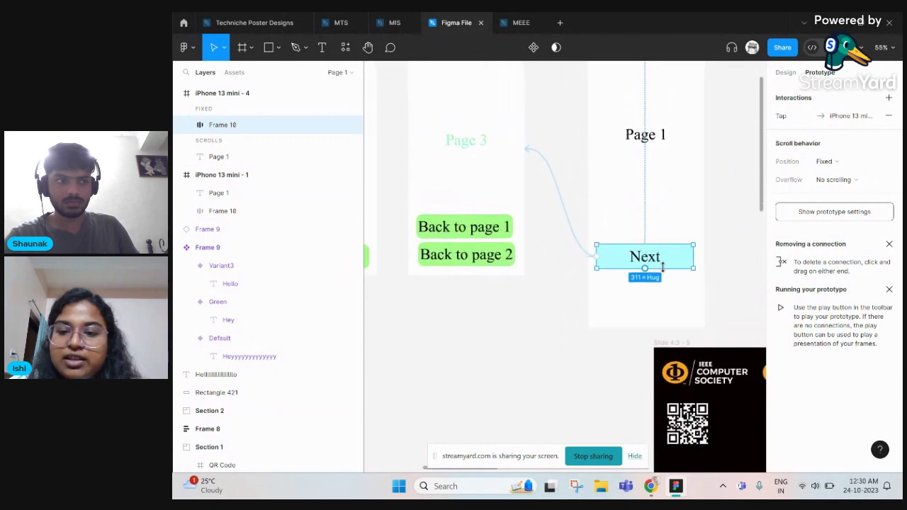
pyautogui.scroll(-2, 673, 271)
pyautogui.click(836, 180)
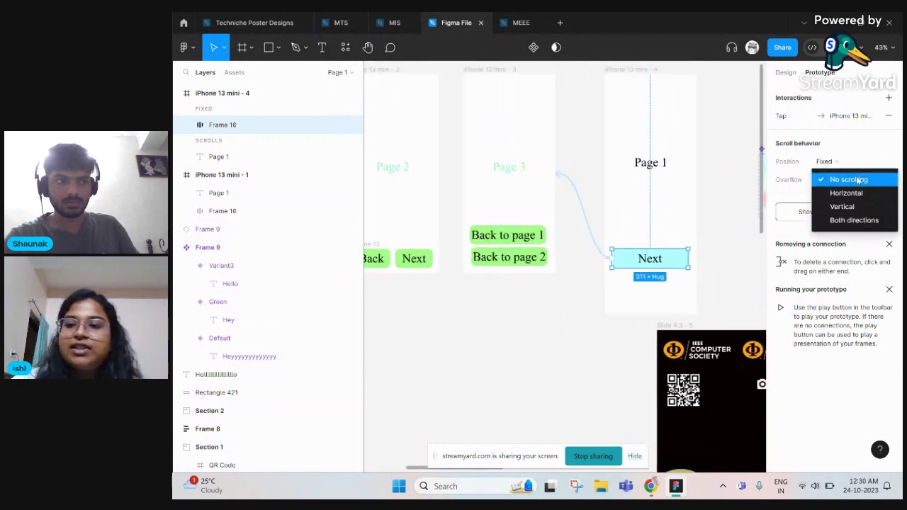
pyautogui.click(747, 222)
pyautogui.scroll(-4, 744, 225)
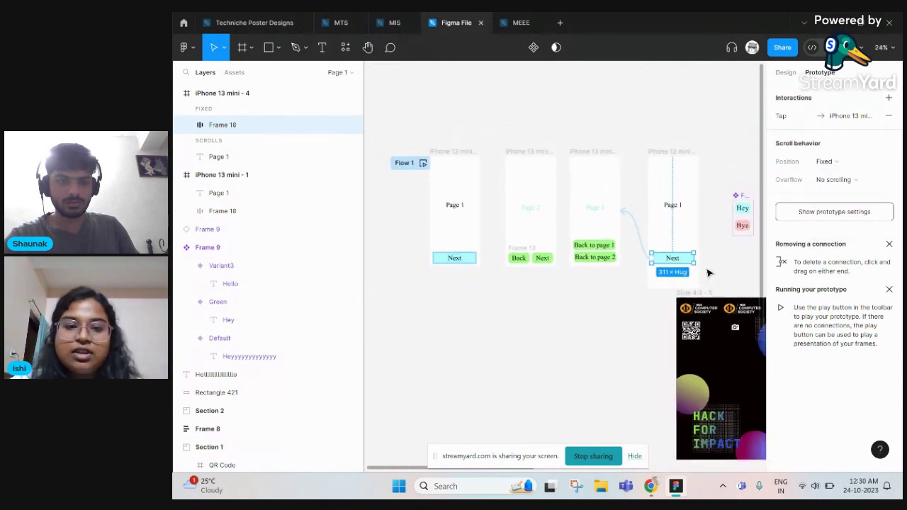
# Switch to the StreamYard studio in Chrome and put the other presenter's shared screen on stage
pyautogui.moveTo(650, 485)
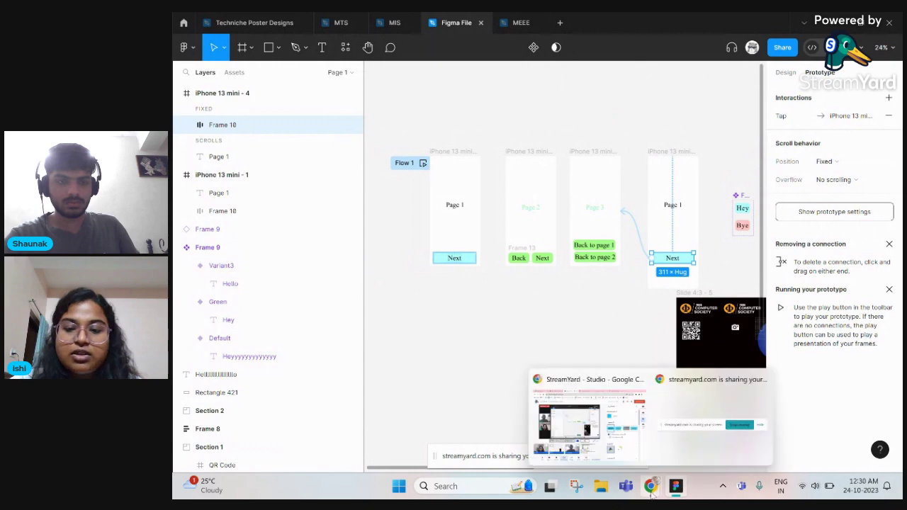
pyautogui.click(623, 444)
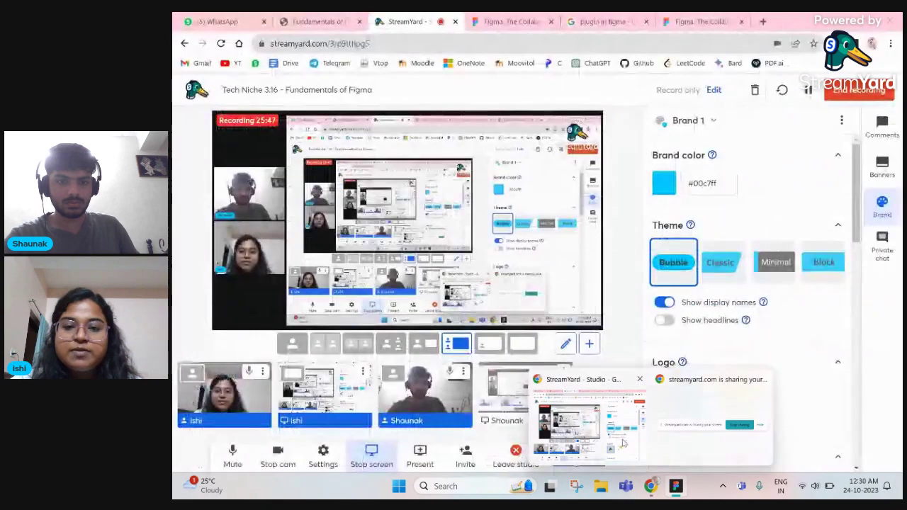
pyautogui.click(510, 383)
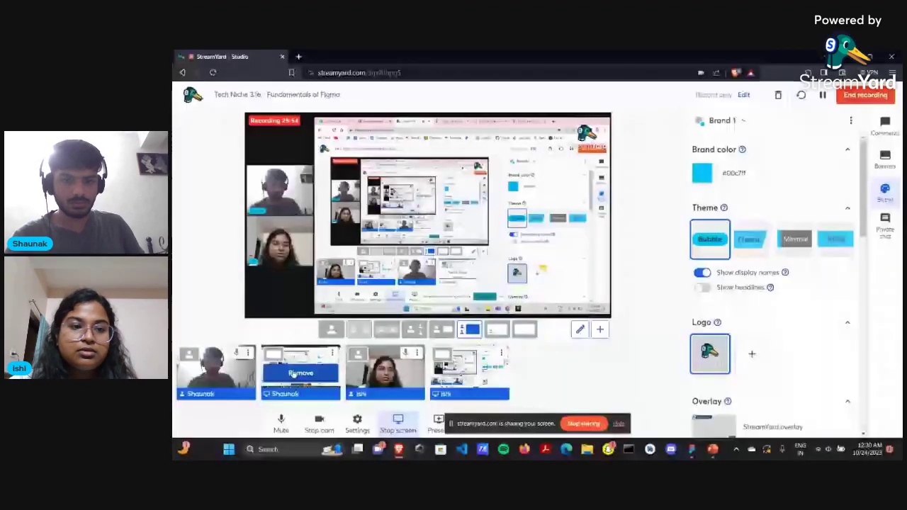
# Switch to the Fundamentals of Figma presentation in PowerPoint and show the Congratulations slide
pyautogui.hotkey('alt', 'Tab')
pyautogui.hotkey('alt', 'Tab')
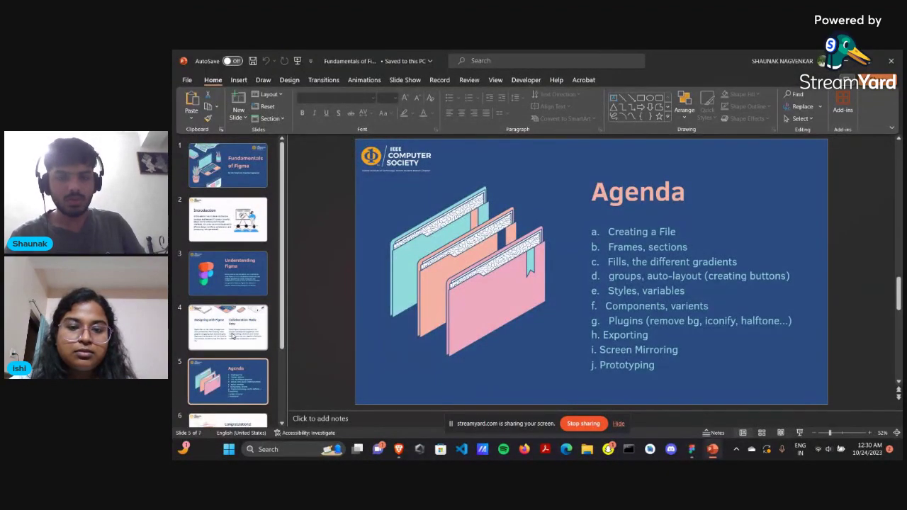
pyautogui.scroll(-1, 232, 336)
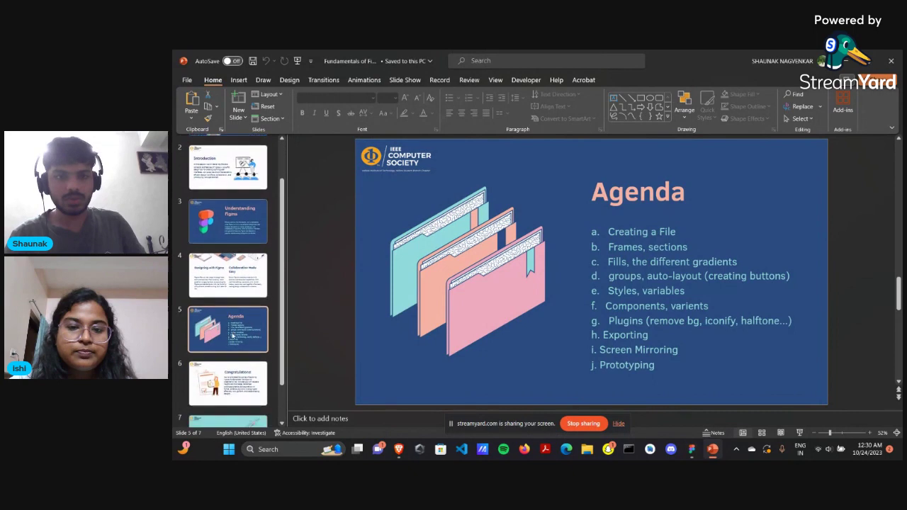
pyautogui.click(260, 377)
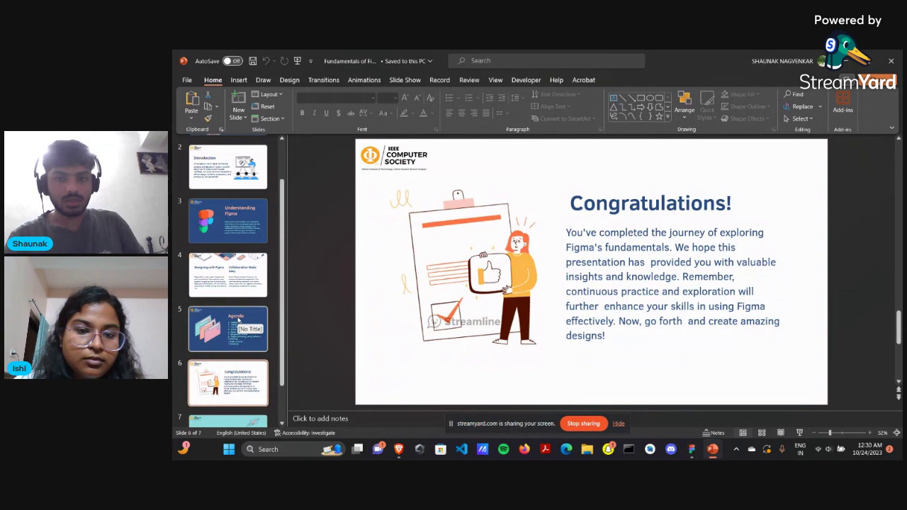
pyautogui.scroll(-1, 238, 320)
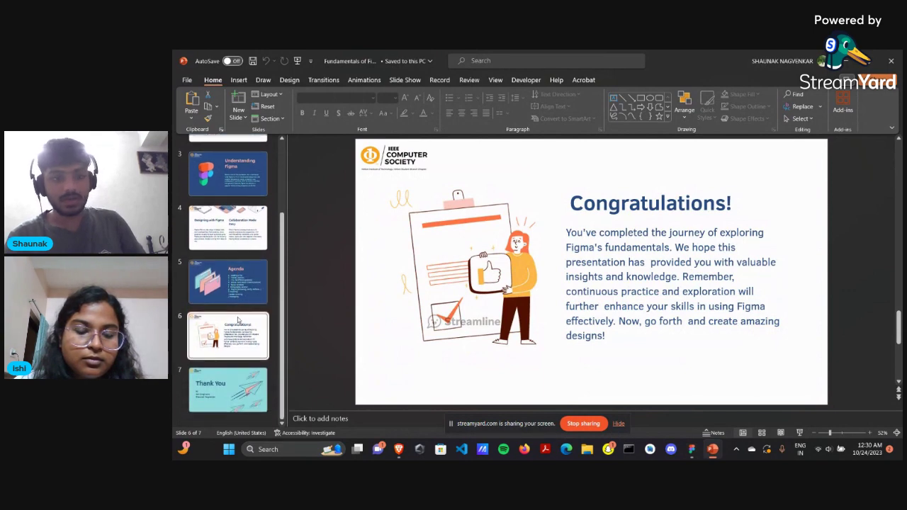